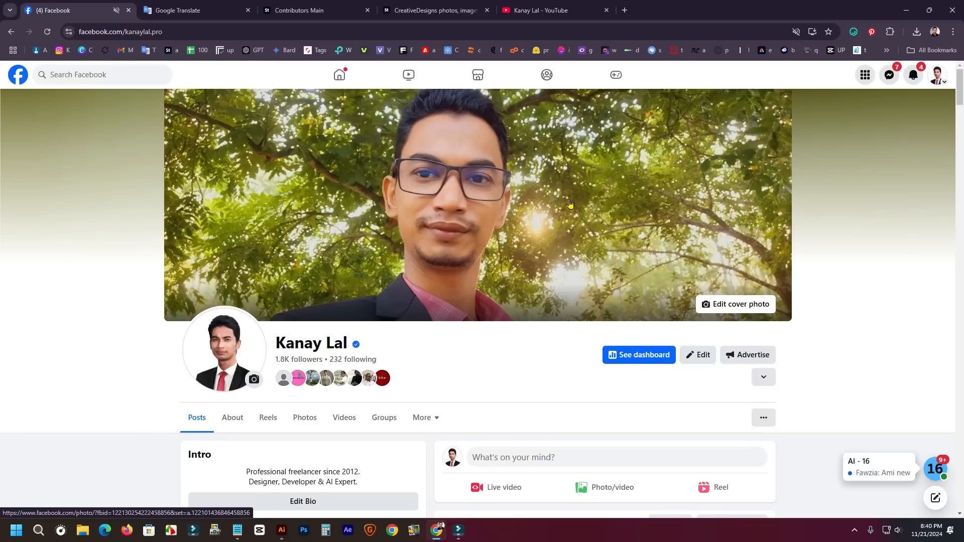
# - View the CreativeDesigns portfolio and its Santa-hat penguin vector on Adobe Stock, and switch to Illustrator
pyautogui.click(455, 9)
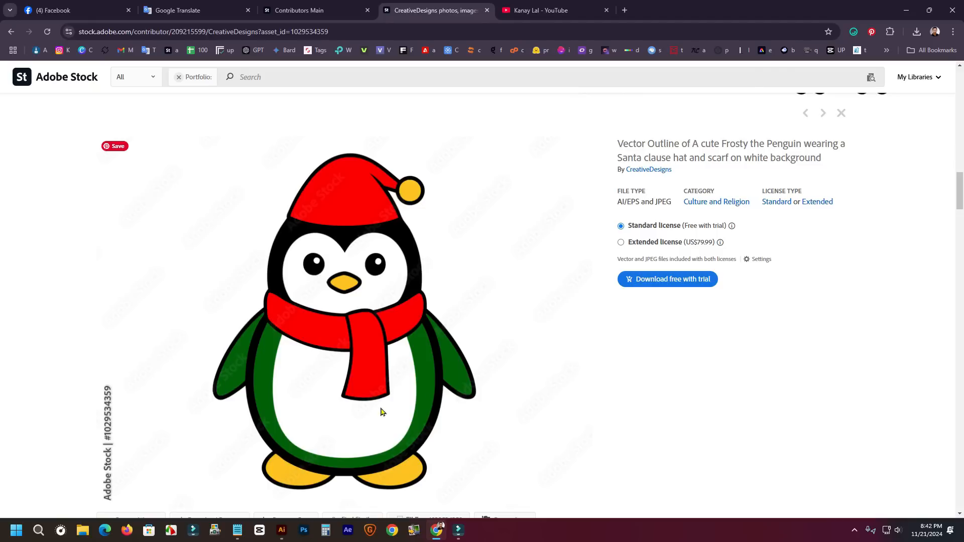
pyautogui.click(291, 535)
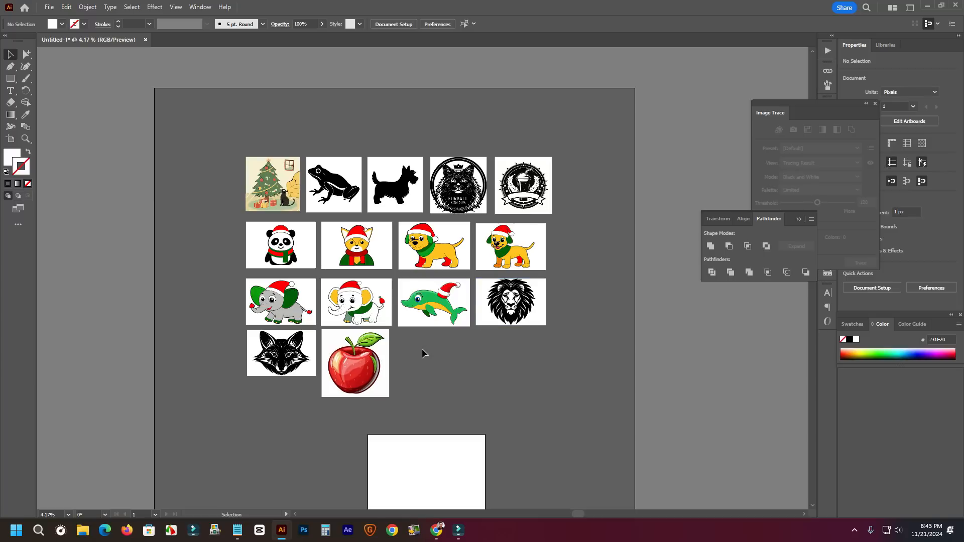
# - Open the tips list in Notepad, highlight the line "Tips 01: Details", and return to the Illustrator document
pyautogui.click(236, 529)
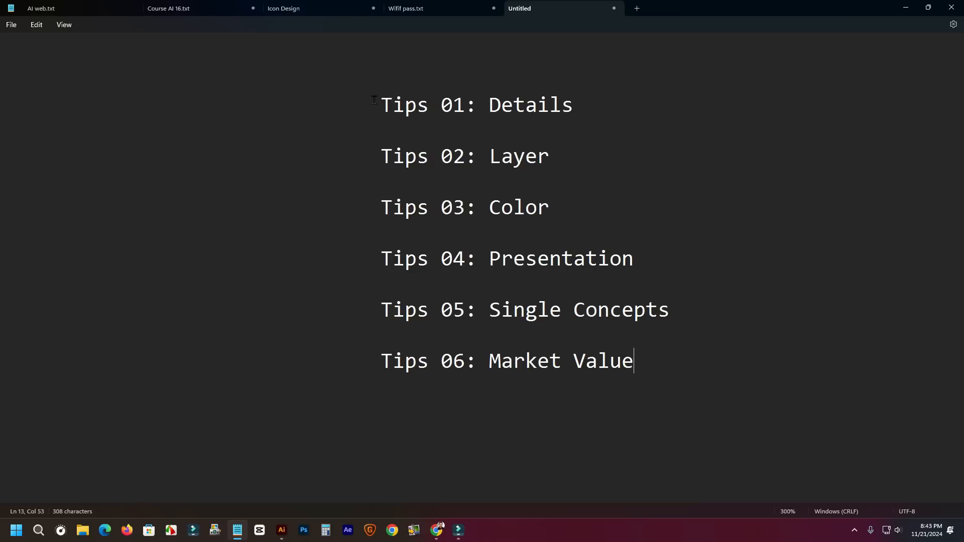
pyautogui.moveTo(376, 105); pyautogui.dragTo(629, 372)
pyautogui.click(660, 369)
pyautogui.moveTo(380, 106); pyautogui.dragTo(578, 111)
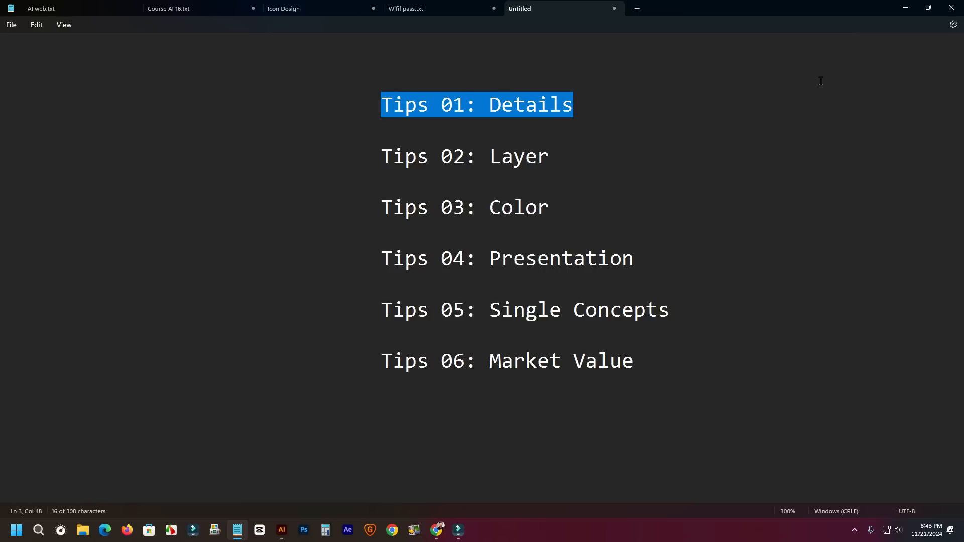
pyautogui.click(905, 7)
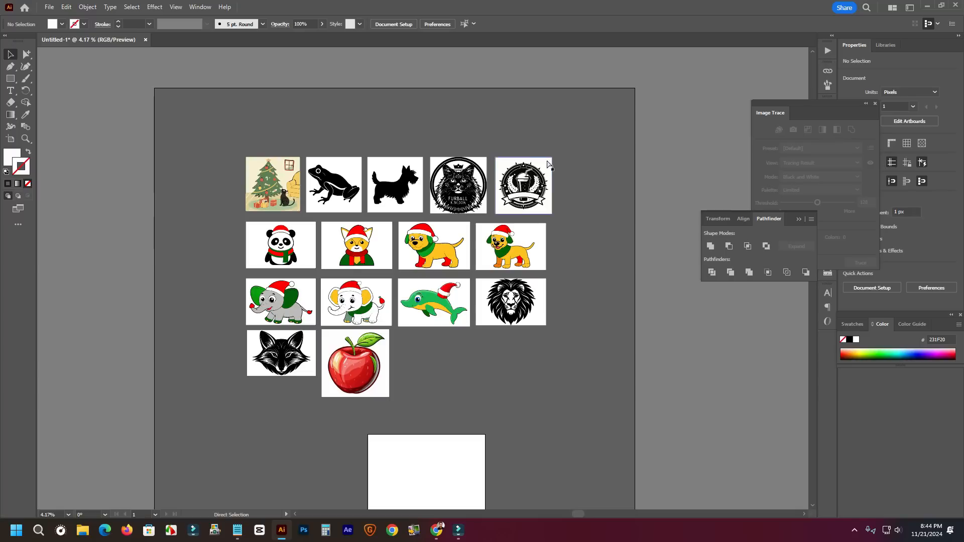
# - Move the frog, black dog and fox images together out of the image grid to the empty area around the blank artboard
pyautogui.moveTo(560, 166); pyautogui.dragTo(561, 162)
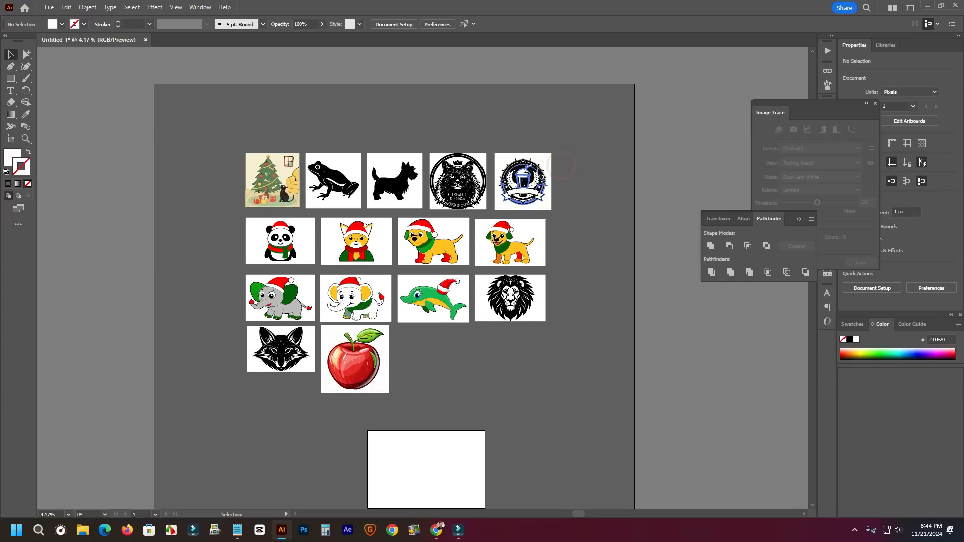
pyautogui.scroll(-1, 569, 274)
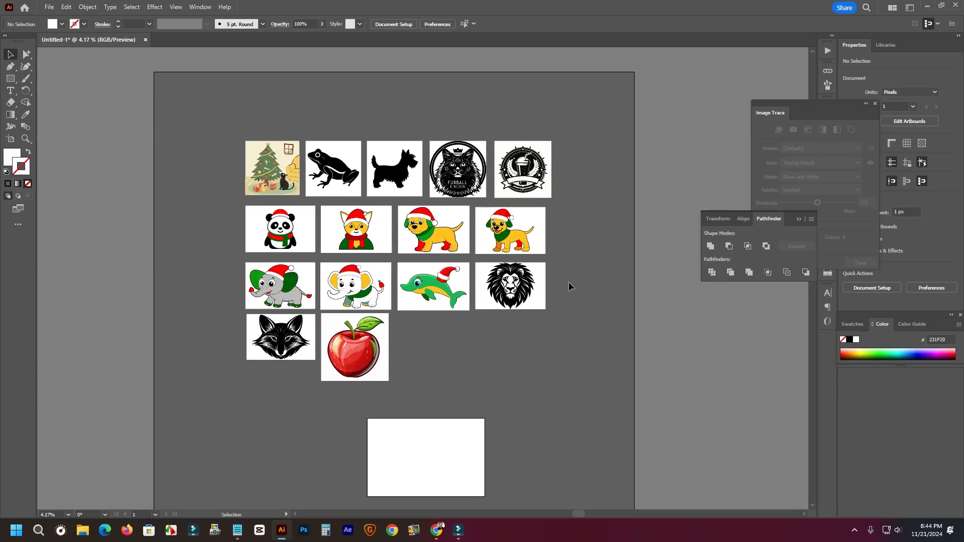
pyautogui.click(395, 194)
pyautogui.keyDown('shift'); pyautogui.click(335, 173); pyautogui.keyUp('shift')
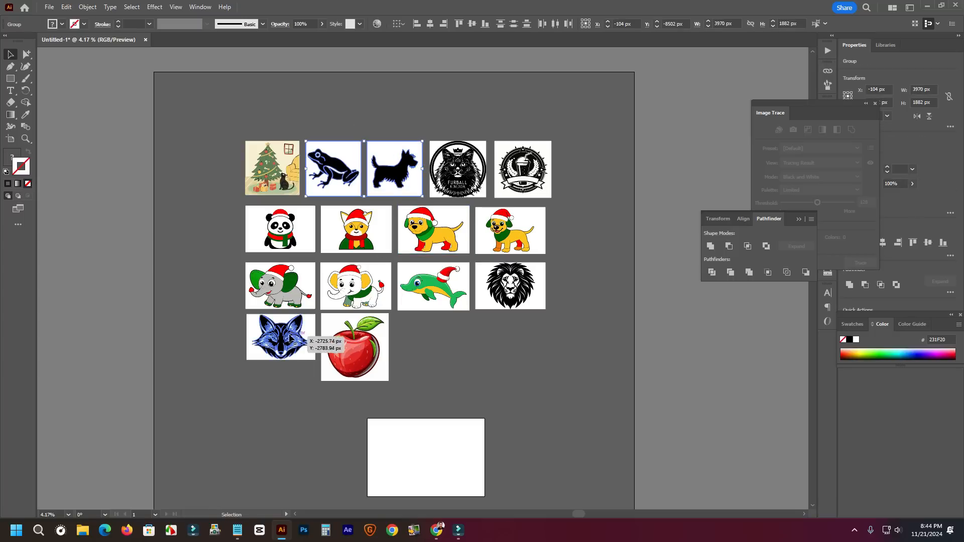
pyautogui.keyDown('shift'); pyautogui.click(308, 329); pyautogui.keyUp('shift')
pyautogui.moveTo(308, 329); pyautogui.dragTo(489, 512)
pyautogui.moveTo(459, 424); pyautogui.dragTo(587, 385)
pyautogui.scroll(-2, 583, 346)
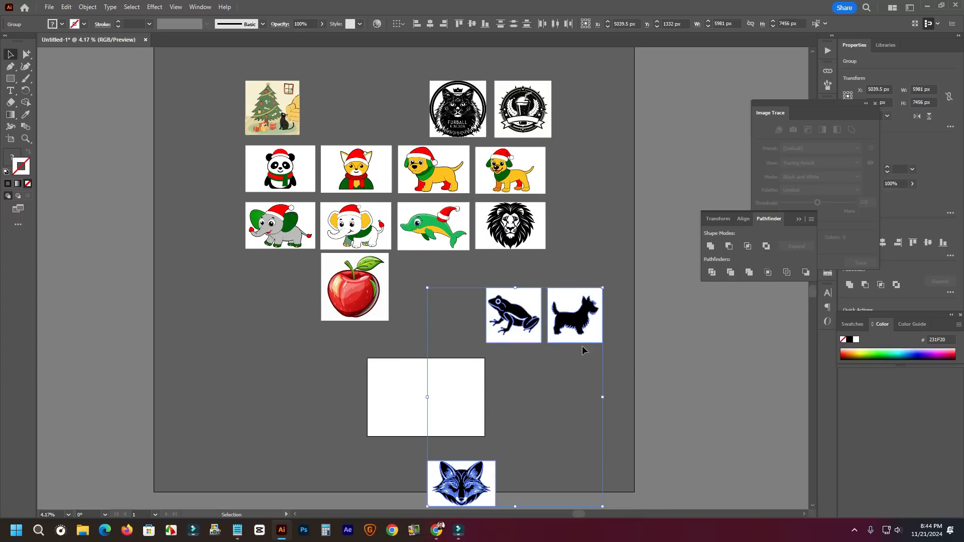
# - Move the fox image up beside the frog so the fox, frog and dog images form one row
pyautogui.click(637, 428)
pyautogui.moveTo(490, 470); pyautogui.dragTo(472, 302)
pyautogui.hscroll(-1, 588, 340)
pyautogui.hscroll(-2, 588, 340)
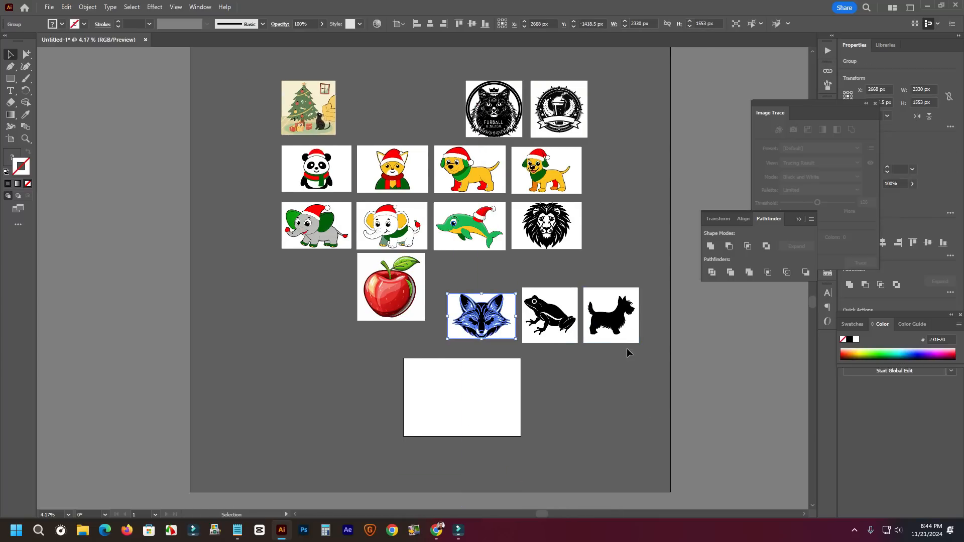
# - Examine the outline and fur details of the black dog silhouette up close
pyautogui.scroll(3, 627, 353)
pyautogui.moveTo(738, 368); pyautogui.dragTo(361, 375)
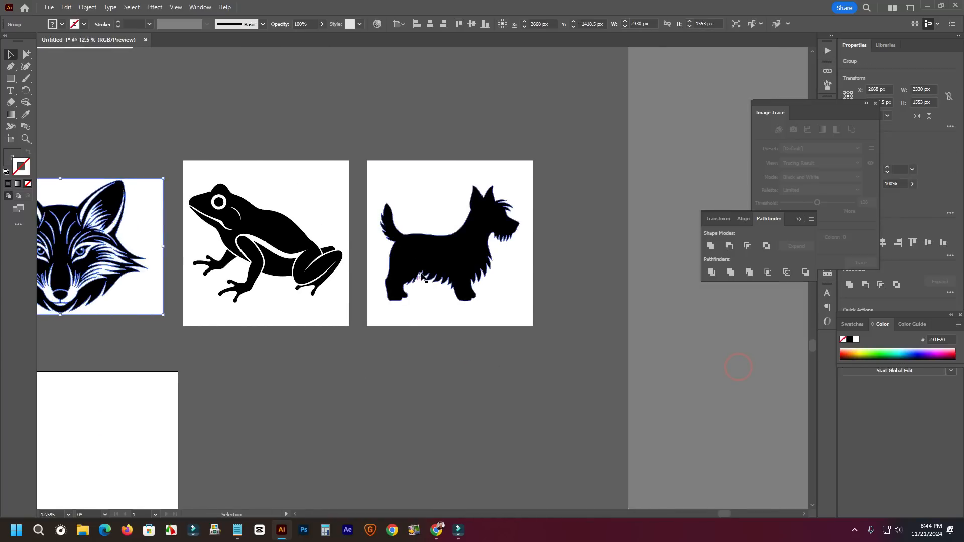
pyautogui.scroll(3, 496, 241)
pyautogui.moveTo(641, 332); pyautogui.dragTo(460, 331)
pyautogui.moveTo(752, 386); pyautogui.dragTo(656, 387)
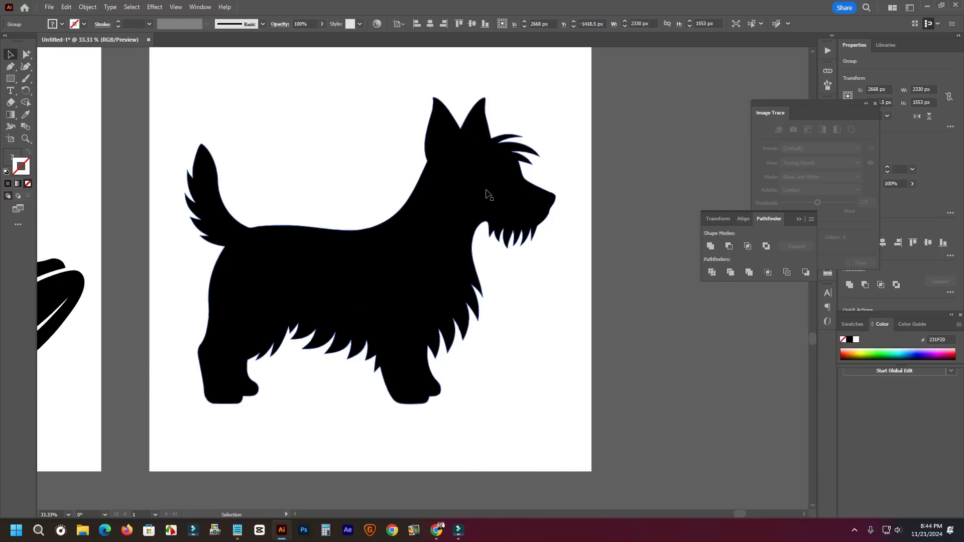
pyautogui.moveTo(205, 284); pyautogui.dragTo(365, 299)
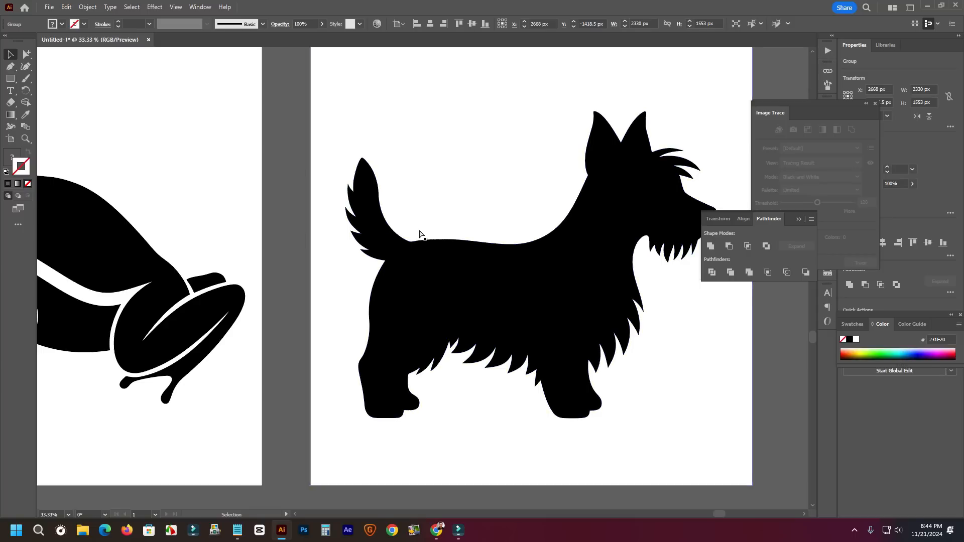
pyautogui.scroll(-1, 486, 243)
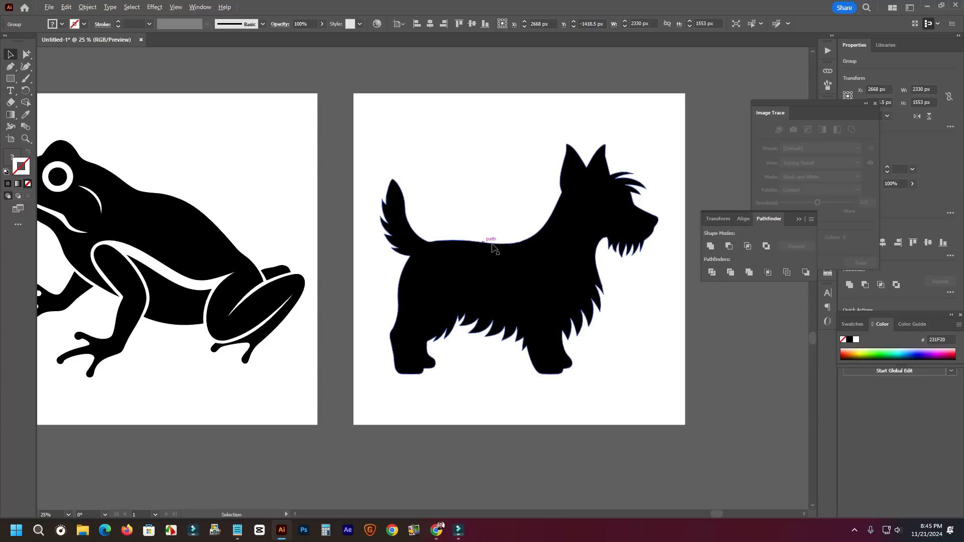
# - Ungroup the dog image and move the black silhouette off its white background square
pyautogui.click(590, 200)
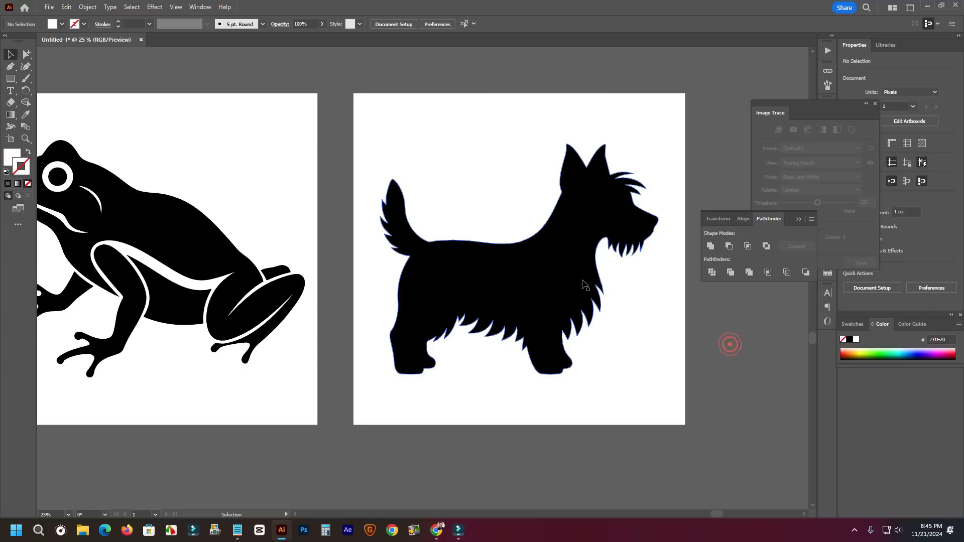
pyautogui.rightClick(554, 280)
pyautogui.click(581, 415)
pyautogui.click(697, 380)
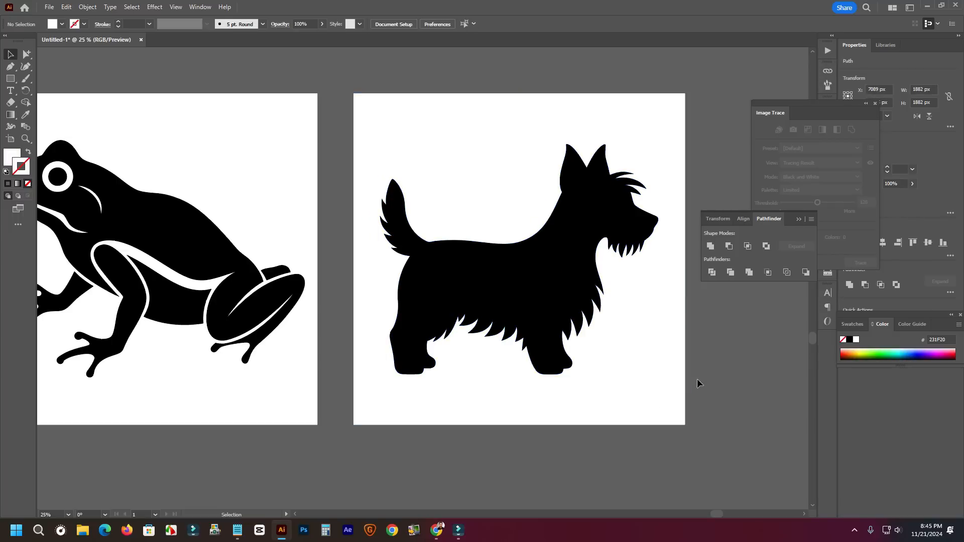
pyautogui.hscroll(2, 476, 323)
pyautogui.scroll(-2, 500, 325)
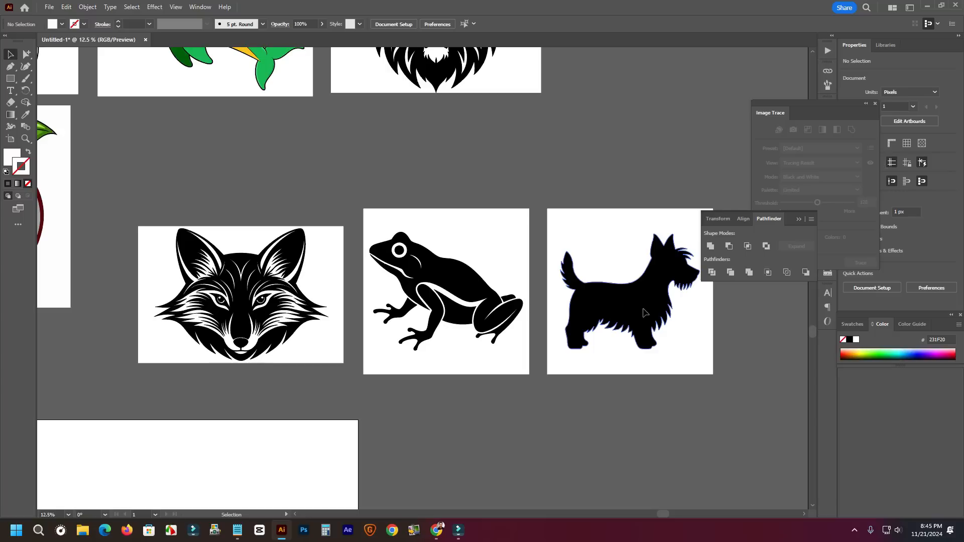
pyautogui.moveTo(641, 305); pyautogui.dragTo(530, 481)
pyautogui.click(705, 453)
pyautogui.scroll(-1, 648, 447)
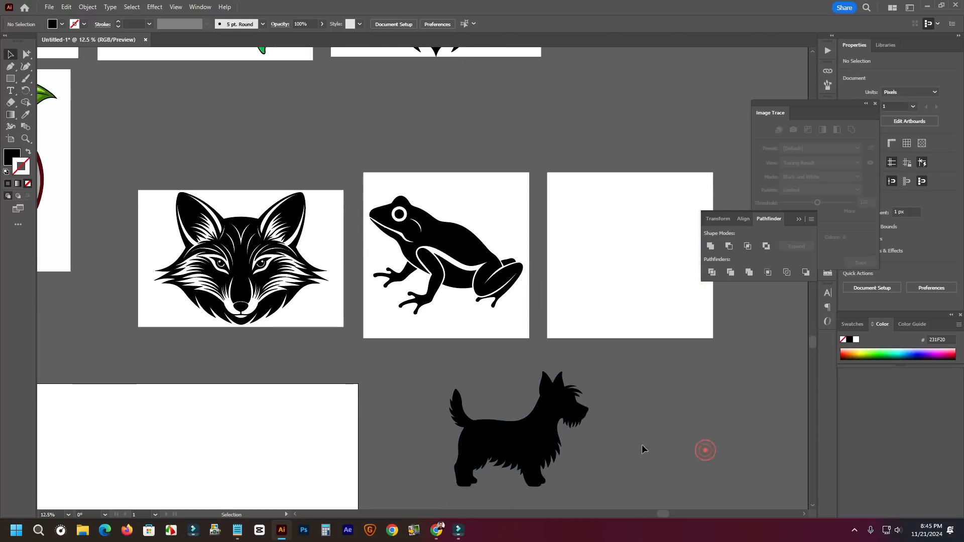
# - Reposition the dog silhouette directly beneath its empty white square and deselect it
pyautogui.moveTo(582, 402); pyautogui.dragTo(682, 381)
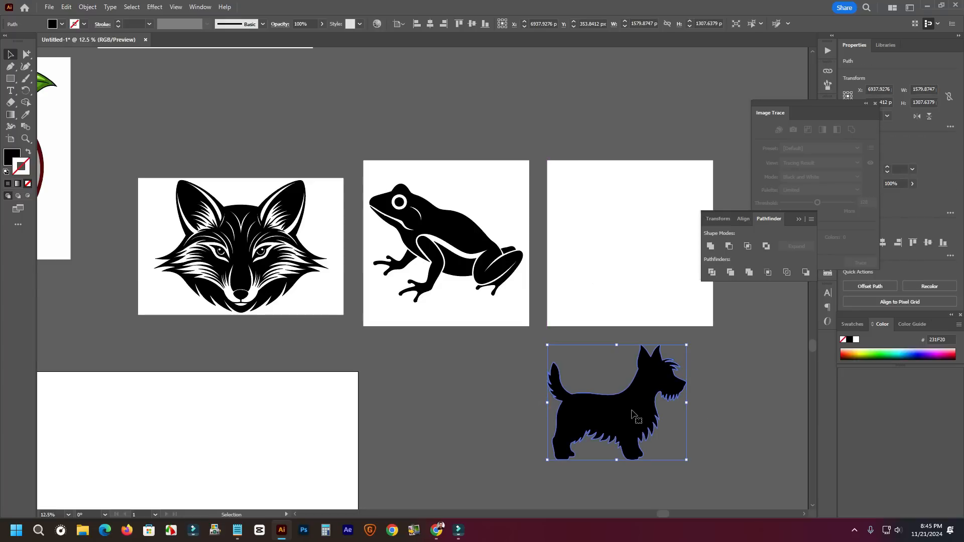
pyautogui.moveTo(633, 413); pyautogui.dragTo(668, 413)
pyautogui.click(757, 435)
pyautogui.moveTo(757, 434); pyautogui.dragTo(674, 338)
pyautogui.moveTo(504, 342); pyautogui.dragTo(543, 371)
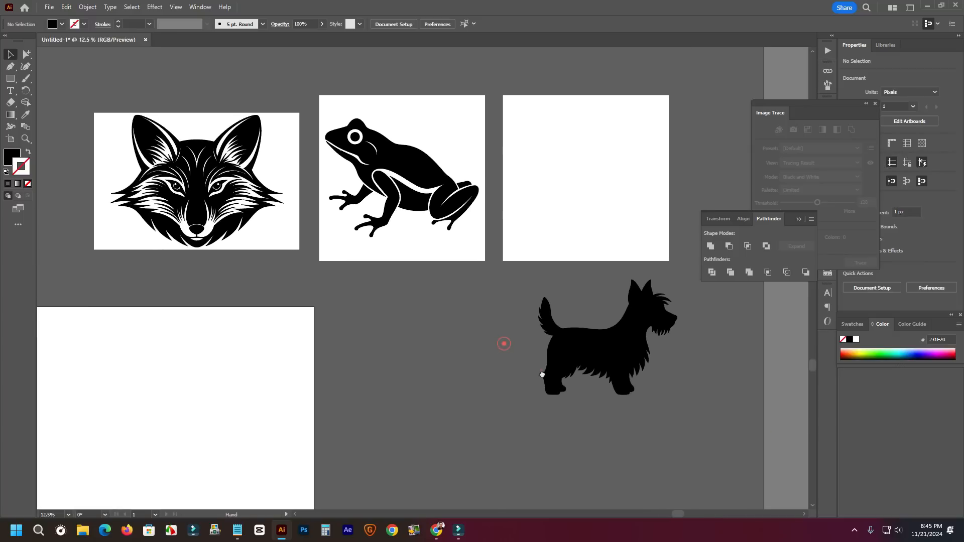
pyautogui.click(624, 348)
# - Ungroup the frog image to separate its black artwork from the white background
pyautogui.click(410, 173)
pyautogui.rightClick(411, 172)
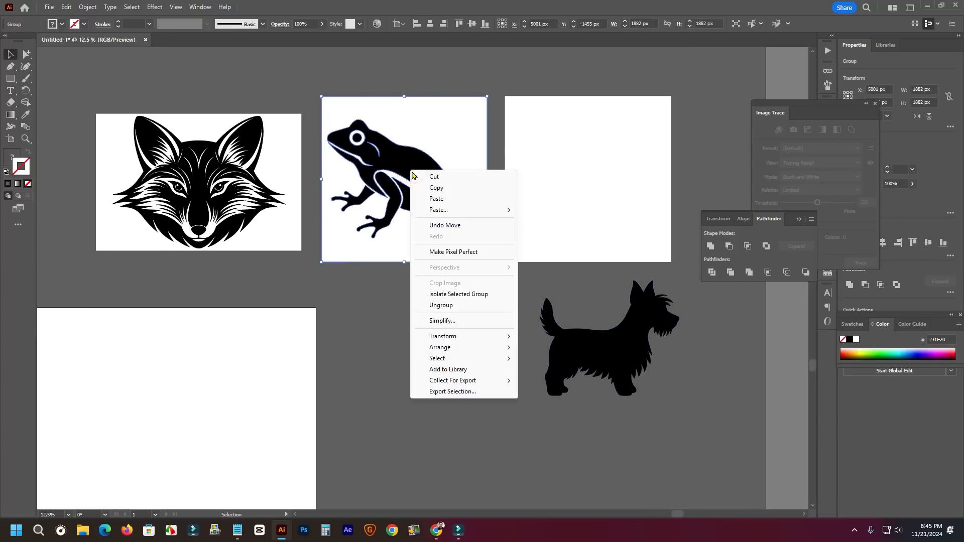
pyautogui.click(446, 305)
pyautogui.click(471, 312)
# - Try to pull the frog artwork down off its white background, and undo the moves
pyautogui.moveTo(406, 165); pyautogui.dragTo(413, 347)
pyautogui.moveTo(393, 192); pyautogui.dragTo(401, 422)
pyautogui.hotkey('ctrl', 'z')
pyautogui.hotkey('ctrl', 'z')
pyautogui.hotkey('ctrl', 'z')
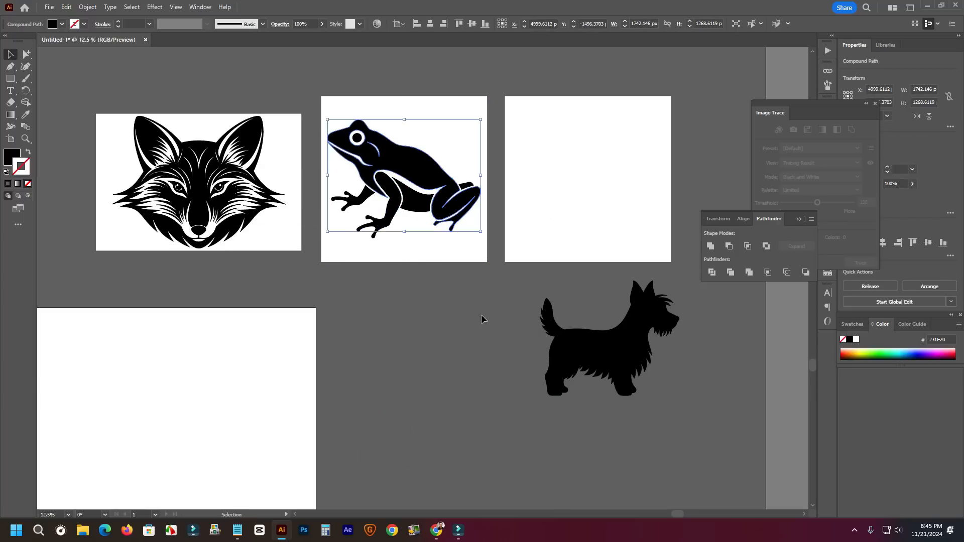
# - Examine the frog's inner line details and compare them with the solid dog silhouette
pyautogui.click(412, 347)
pyautogui.scroll(2, 401, 155)
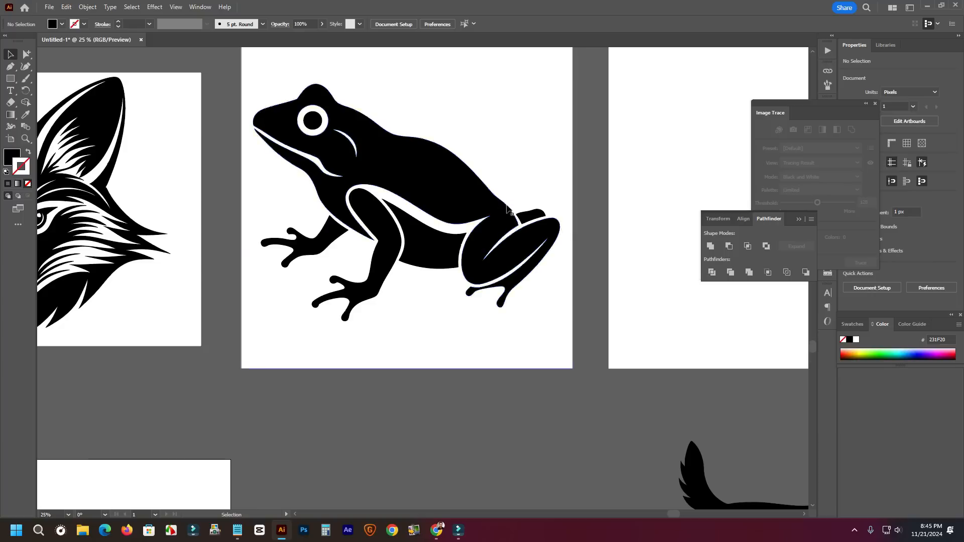
pyautogui.moveTo(607, 418); pyautogui.dragTo(440, 247)
pyautogui.scroll(-2, 452, 258)
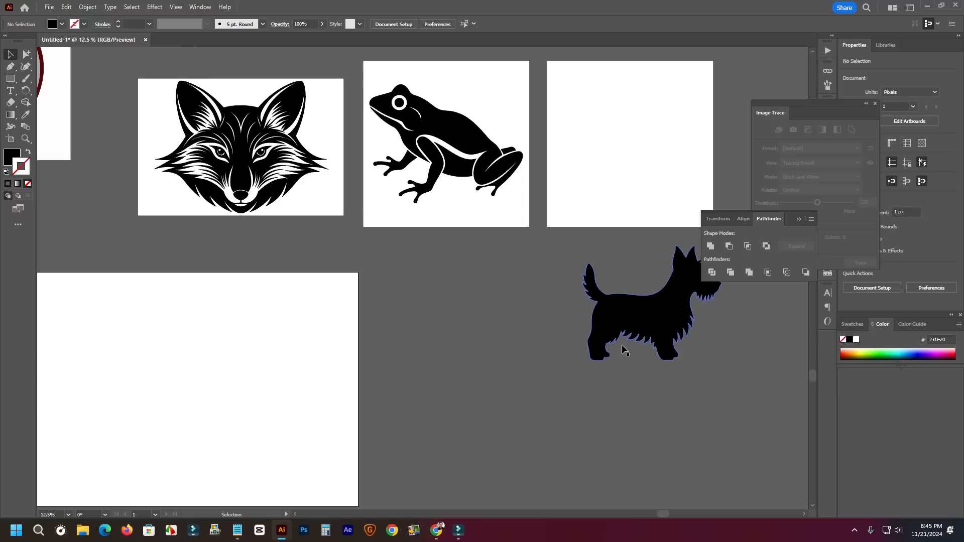
pyautogui.moveTo(708, 370); pyautogui.dragTo(577, 386)
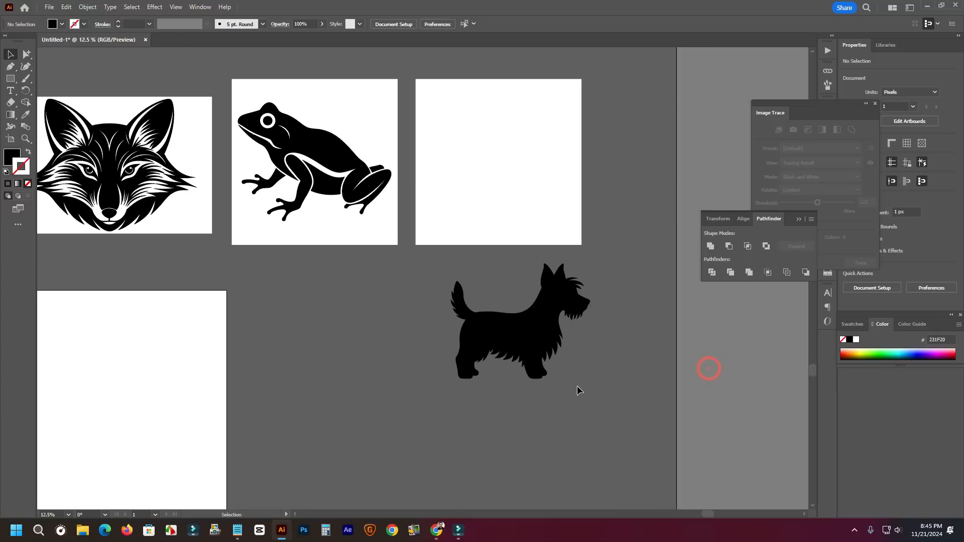
pyautogui.click(539, 328)
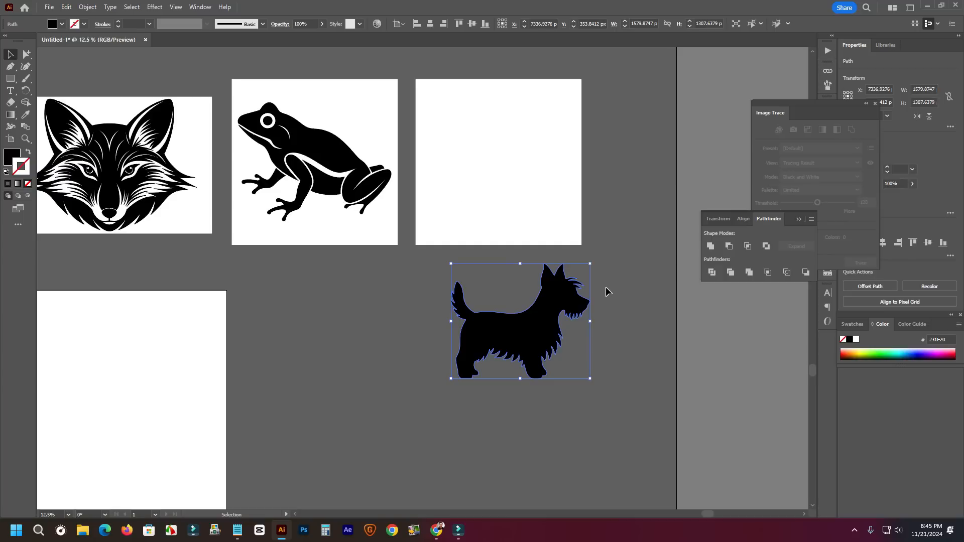
pyautogui.click(342, 294)
pyautogui.moveTo(327, 287); pyautogui.dragTo(383, 383)
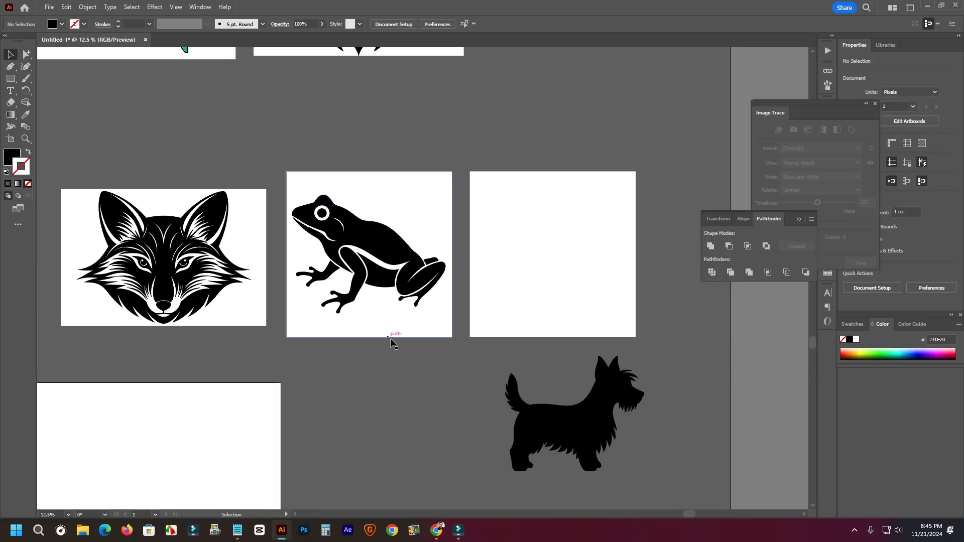
# - Move the frog's white background above the other empty square and place the frog artwork beside the dog
pyautogui.moveTo(404, 335); pyautogui.dragTo(587, 130)
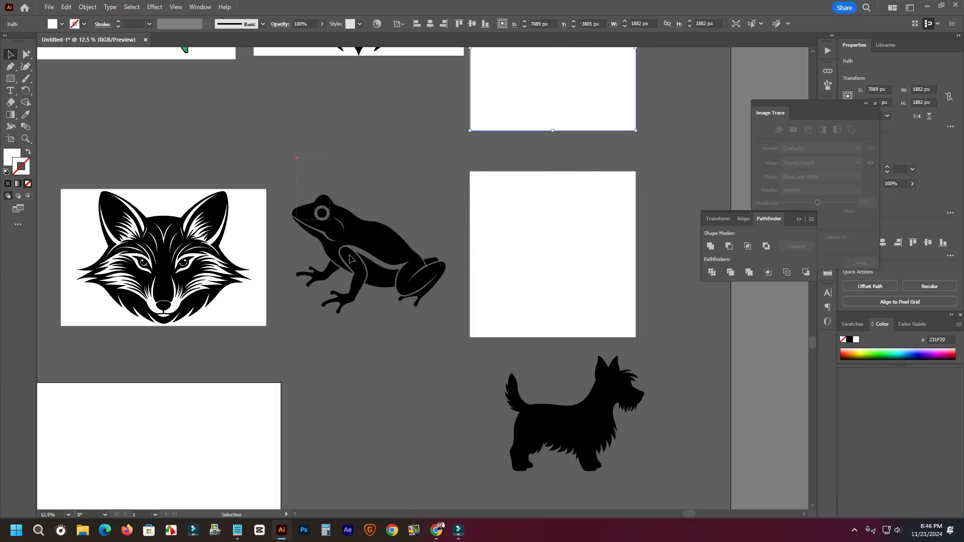
pyautogui.moveTo(294, 155); pyautogui.dragTo(394, 396)
pyautogui.click(387, 288)
pyautogui.scroll(-3, 387, 288)
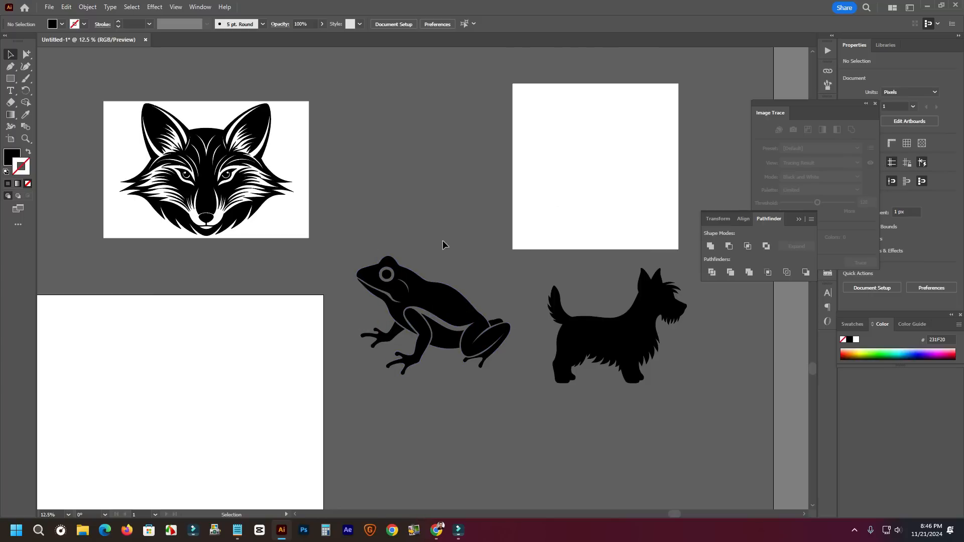
# - Ungroup the fox image, place the fox artwork above the frog, and move its white background toward the apple
pyautogui.moveTo(380, 199); pyautogui.dragTo(420, 281)
pyautogui.moveTo(333, 220); pyautogui.dragTo(255, 122)
pyautogui.rightClick(497, 207)
pyautogui.click(539, 345)
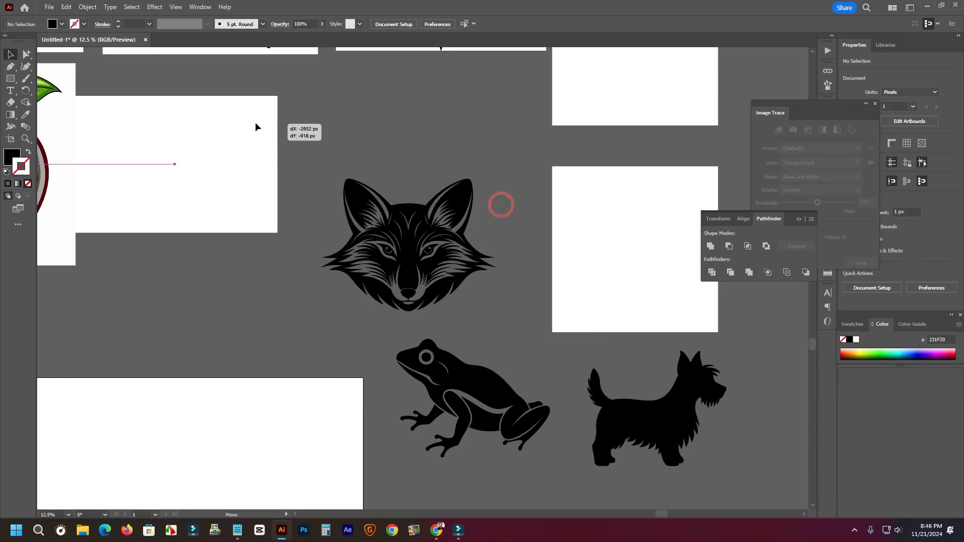
pyautogui.click(518, 326)
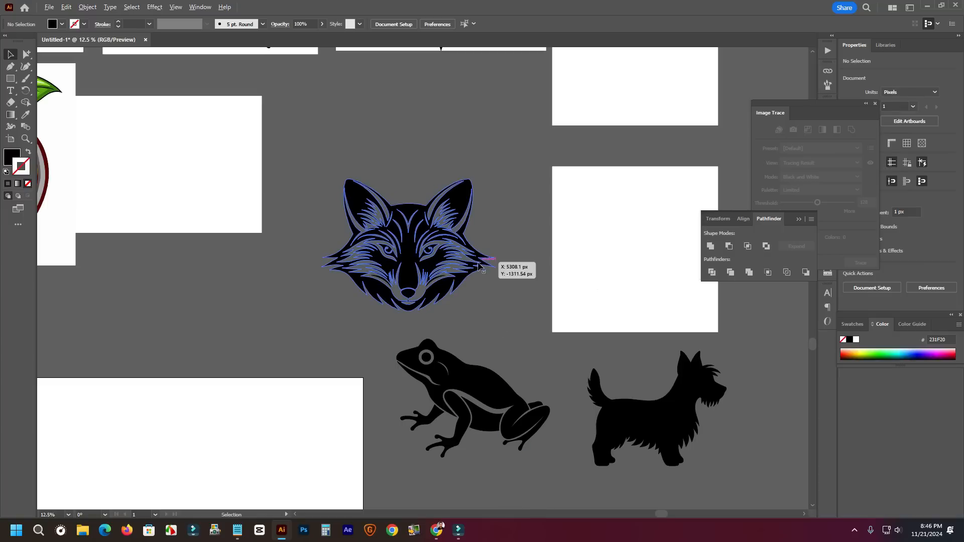
# - Stack the loose white background rectangles together above the dog, clear of the fox, frog and dog artwork
pyautogui.scroll(3, 444, 266)
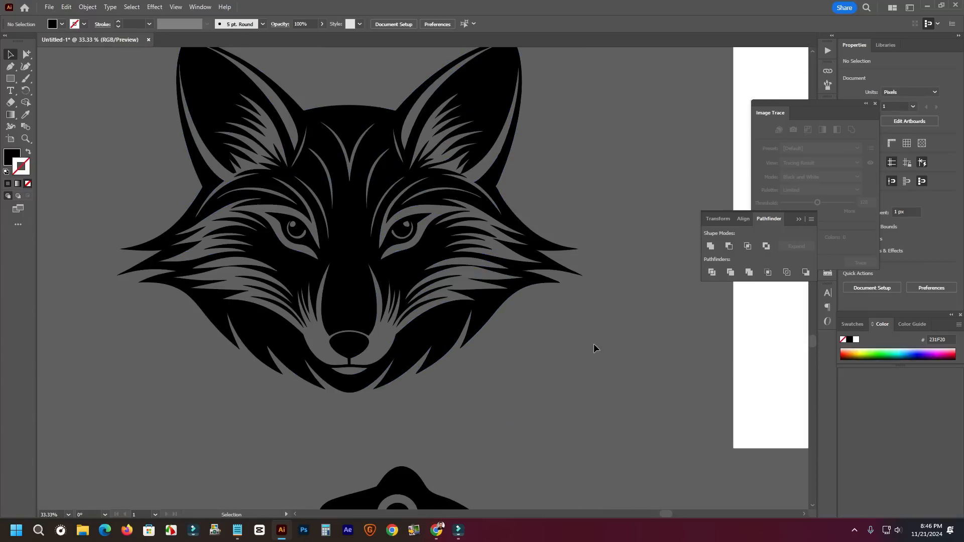
pyautogui.scroll(-4, 592, 344)
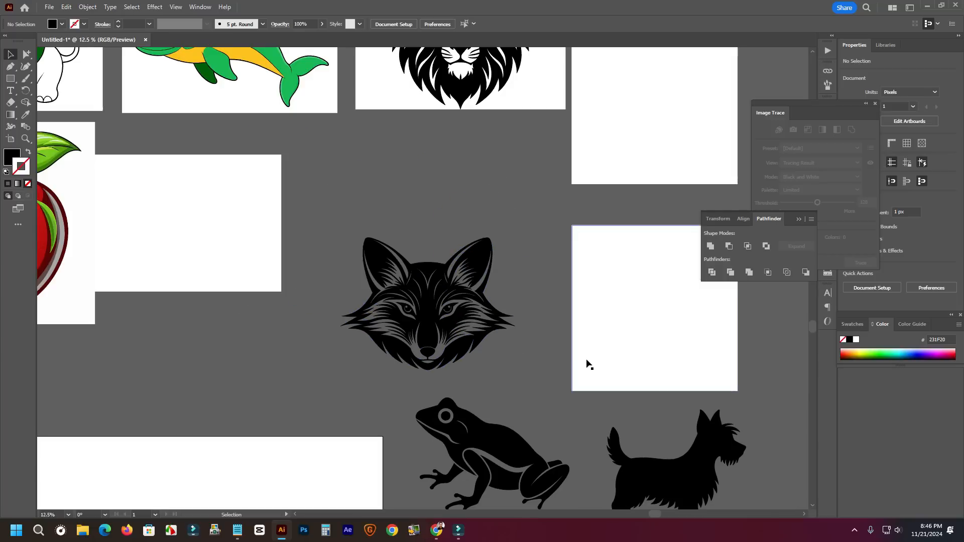
pyautogui.moveTo(588, 363); pyautogui.dragTo(581, 234)
pyautogui.moveTo(218, 254); pyautogui.dragTo(689, 219)
pyautogui.moveTo(598, 389); pyautogui.dragTo(458, 307)
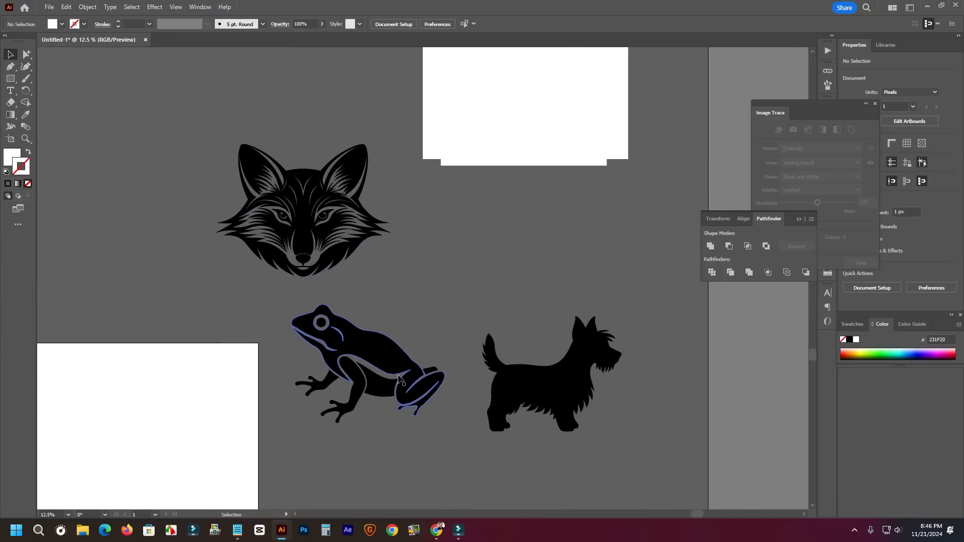
# - Compare the inner line detail of the fox and frog with the solid dog silhouette, selecting the dog and frog in turn
pyautogui.moveTo(438, 454); pyautogui.dragTo(284, 318)
pyautogui.click(546, 390)
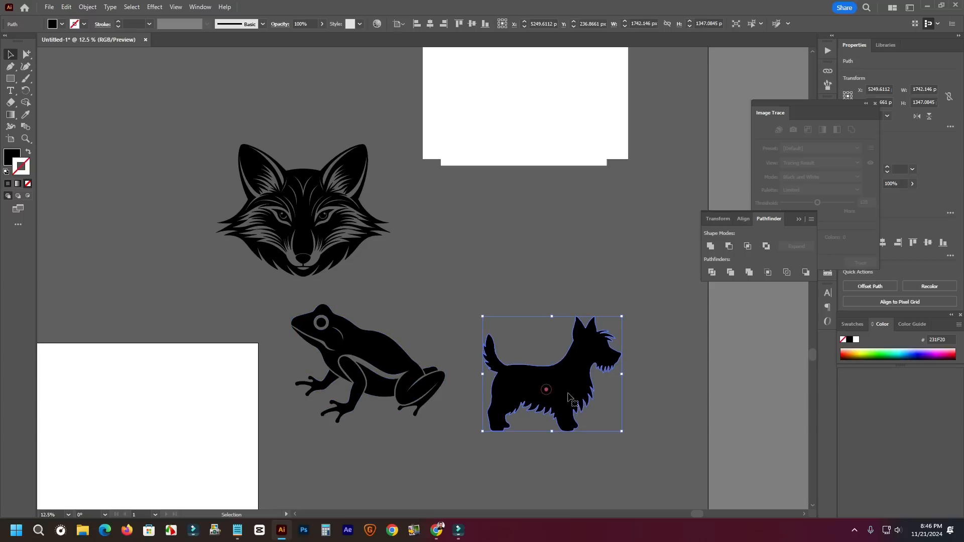
pyautogui.scroll(-2, 569, 397)
pyautogui.click(362, 320)
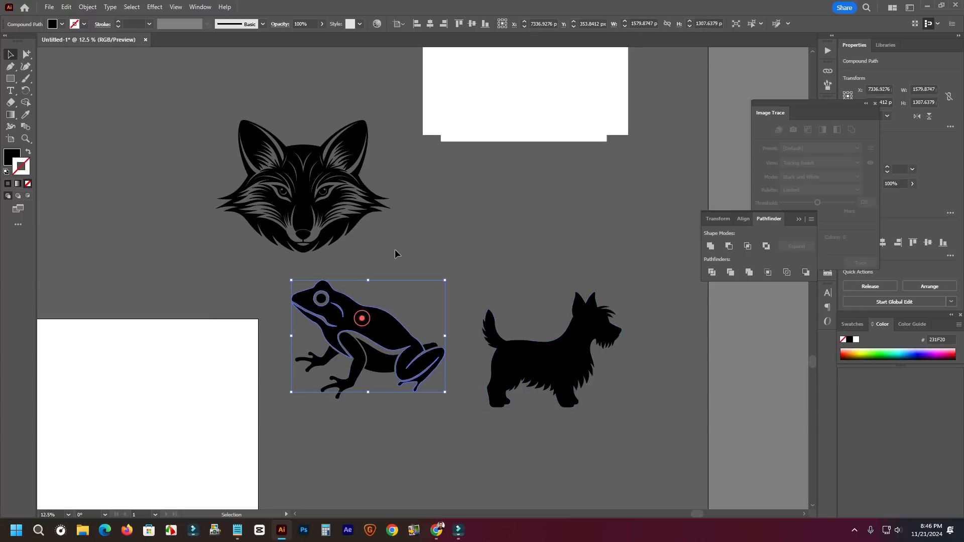
pyautogui.click(352, 225)
pyautogui.click(436, 235)
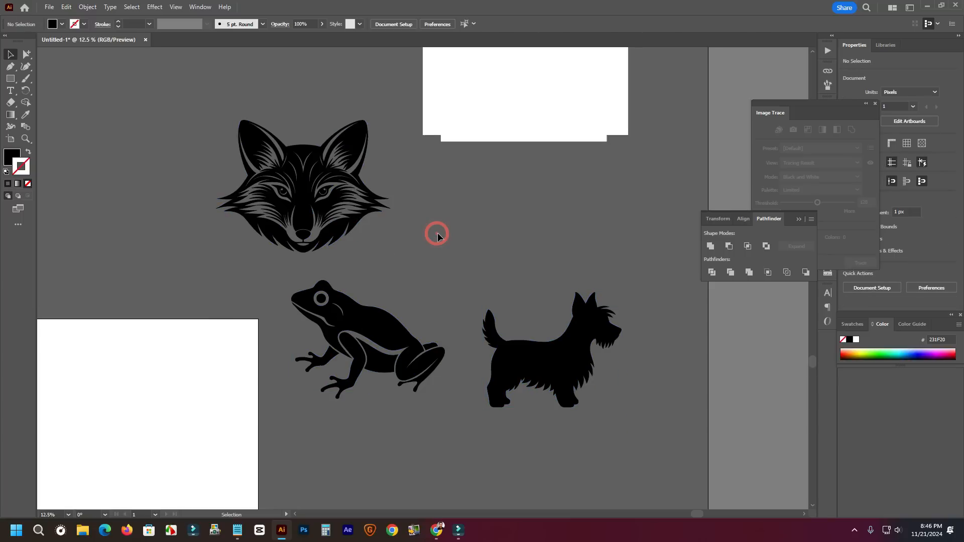
pyautogui.moveTo(473, 267); pyautogui.dragTo(440, 282)
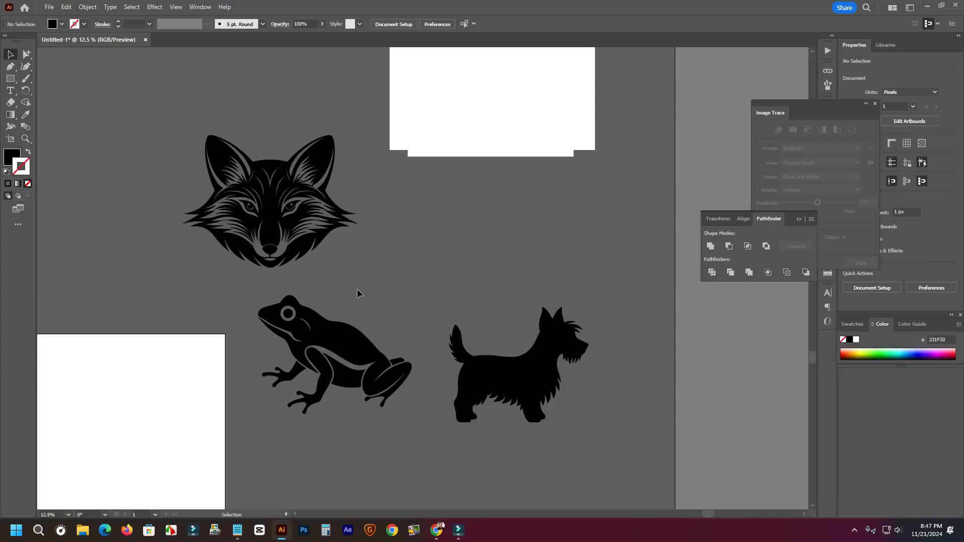
pyautogui.click(509, 376)
pyautogui.click(421, 261)
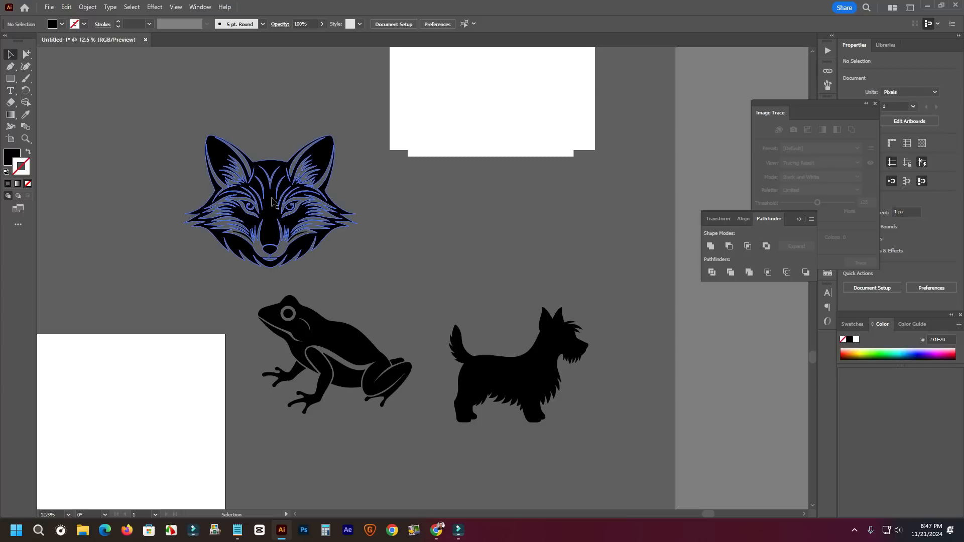
pyautogui.moveTo(349, 267); pyautogui.dragTo(276, 109)
pyautogui.click(240, 107)
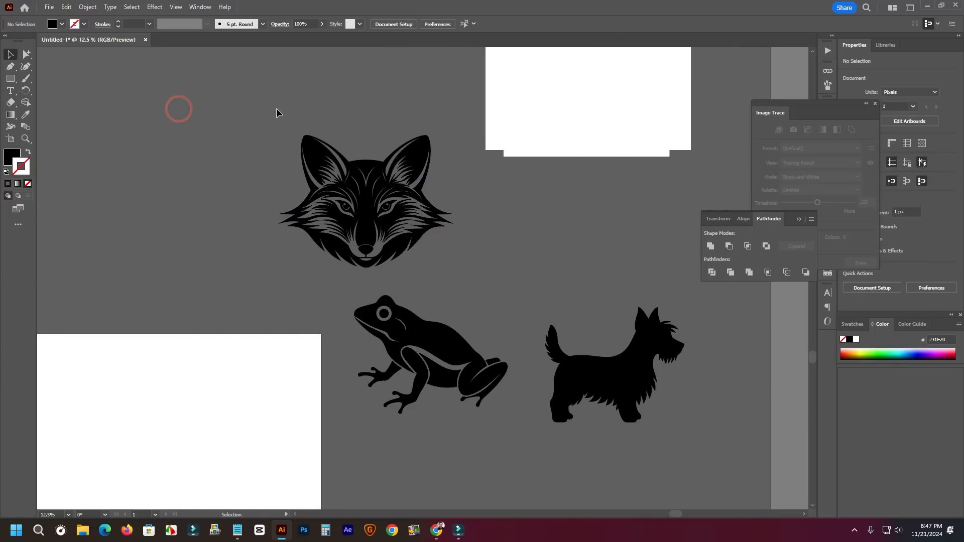
# - Switch to the Notepad tips list and highlight the line "Tips 02: Layer"
pyautogui.click(236, 538)
pyautogui.click(553, 160)
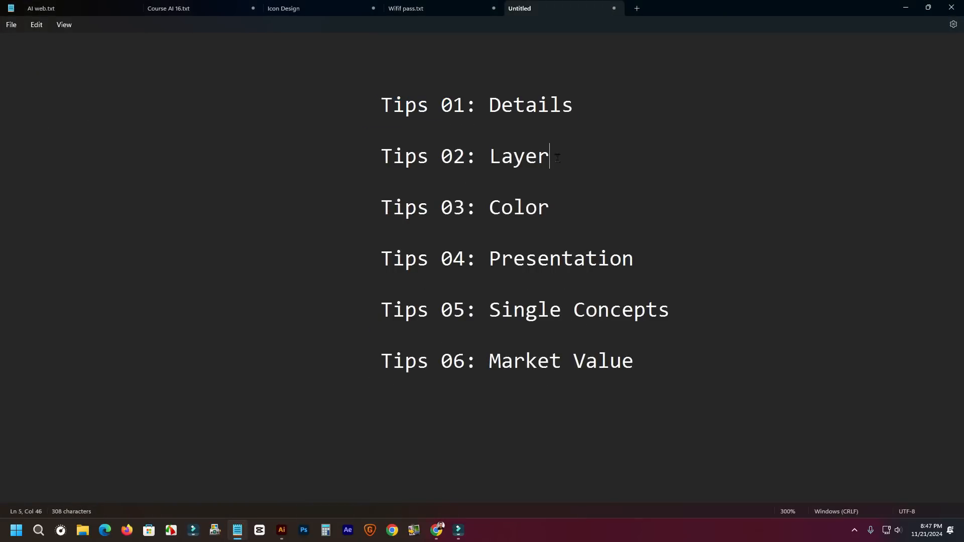
pyautogui.moveTo(586, 157); pyautogui.dragTo(554, 159)
pyautogui.click(454, 165)
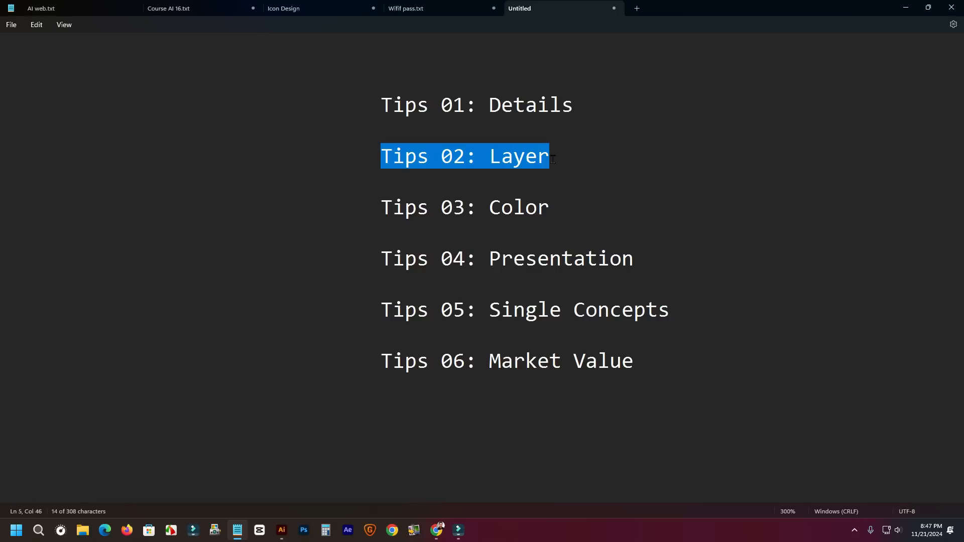
# - Return to Illustrator and delete the stack of loose white background rectangles above the dog
pyautogui.click(905, 8)
pyautogui.moveTo(506, 202); pyautogui.dragTo(474, 371)
pyautogui.moveTo(546, 54); pyautogui.dragTo(556, 377)
pyautogui.press('Delete')
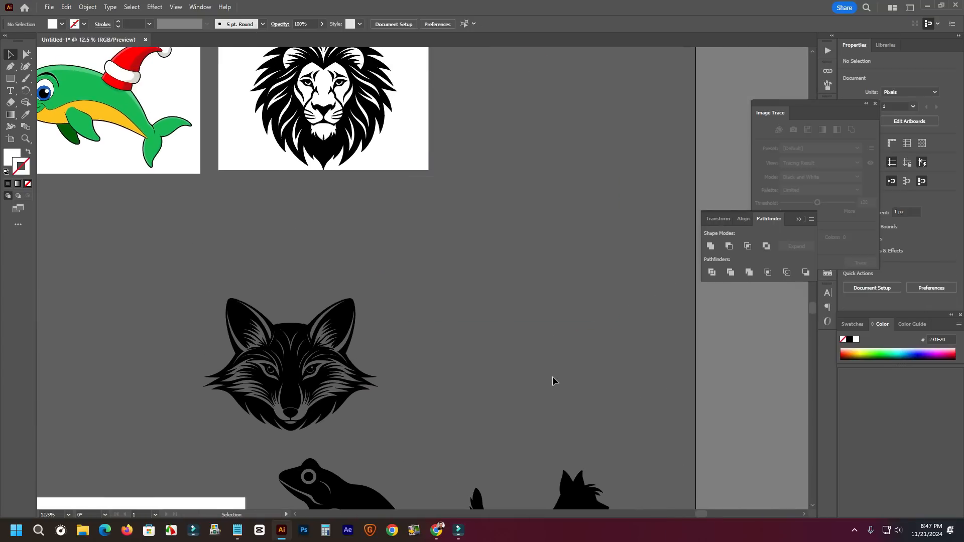
# - Separate the frog's main body, small hind-leg fragment and pupil, placing the body beside the fox and the pupil below the fox
pyautogui.moveTo(317, 269)
pyautogui.mouseDown()
pyautogui.moveTo(475, 212)
pyautogui.moveTo(404, 176)
pyautogui.mouseUp()
pyautogui.moveTo(490, 281); pyautogui.dragTo(535, 194)
pyautogui.moveTo(552, 250); pyautogui.dragTo(599, 415)
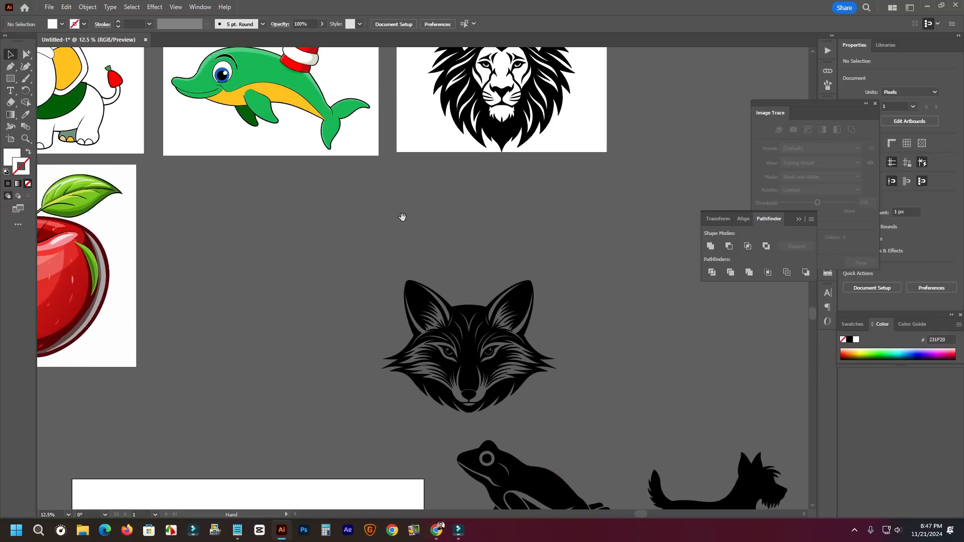
pyautogui.moveTo(323, 205); pyautogui.dragTo(461, 331)
pyautogui.moveTo(353, 331); pyautogui.dragTo(275, 254)
pyautogui.moveTo(555, 333); pyautogui.dragTo(437, 269)
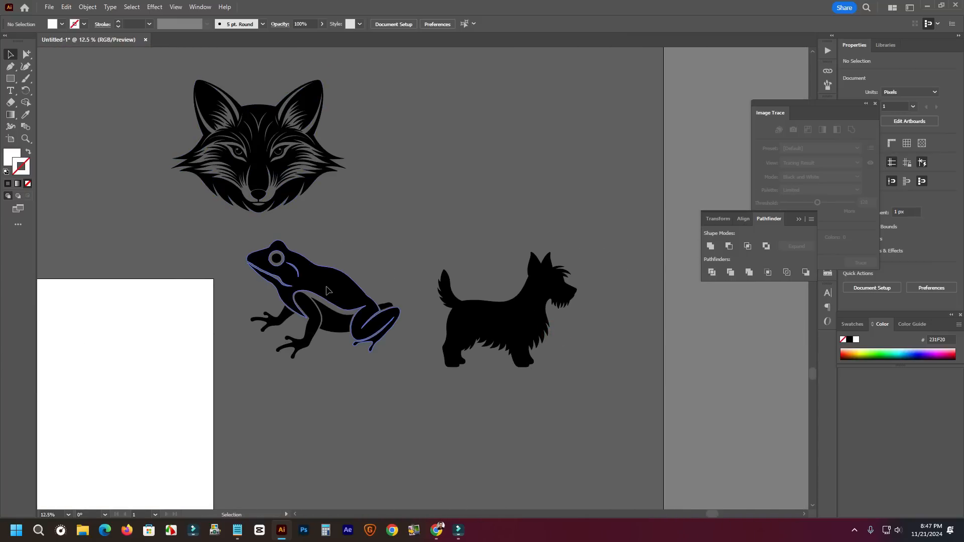
pyautogui.moveTo(329, 288); pyautogui.dragTo(486, 154)
pyautogui.moveTo(390, 310); pyautogui.dragTo(399, 383)
pyautogui.moveTo(276, 259); pyautogui.dragTo(183, 237)
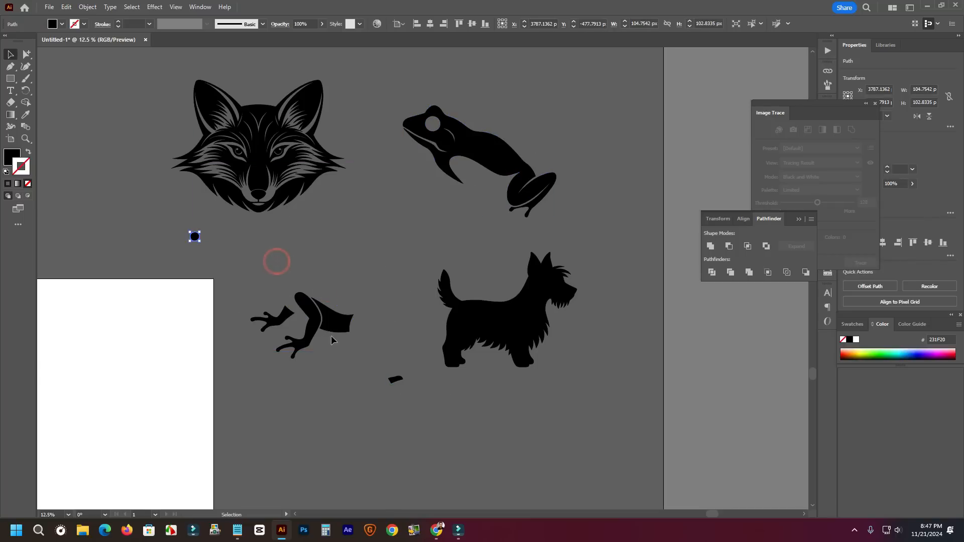
# - Pull the frog's belly piece and front leg apart, and place its main body below the other loose pieces
pyautogui.moveTo(340, 326); pyautogui.dragTo(370, 264)
pyautogui.click(318, 331)
pyautogui.moveTo(318, 332); pyautogui.dragTo(347, 356)
pyautogui.moveTo(489, 138); pyautogui.dragTo(350, 440)
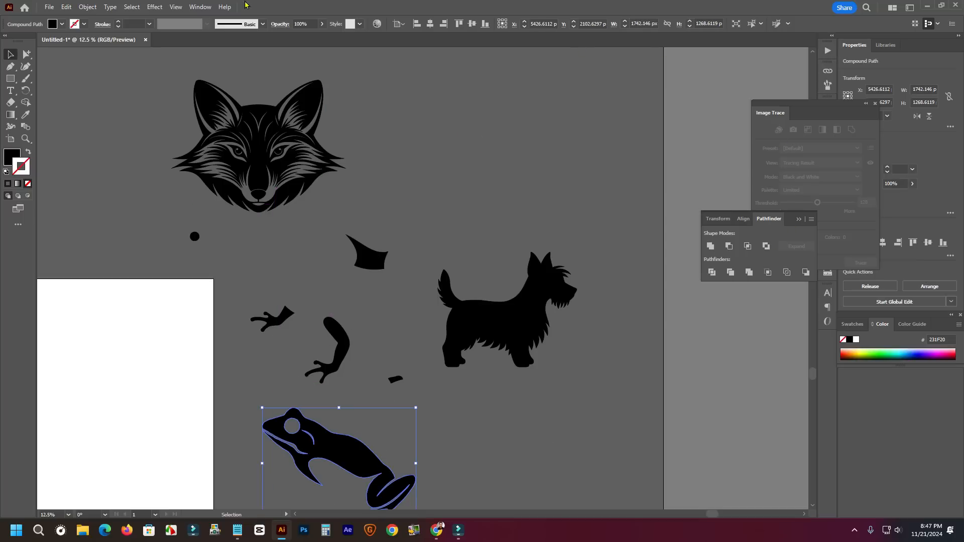
# - Collapse the floating Image Trace and Pathfinder options and show the objects contained in Layer 1
pyautogui.click(865, 104)
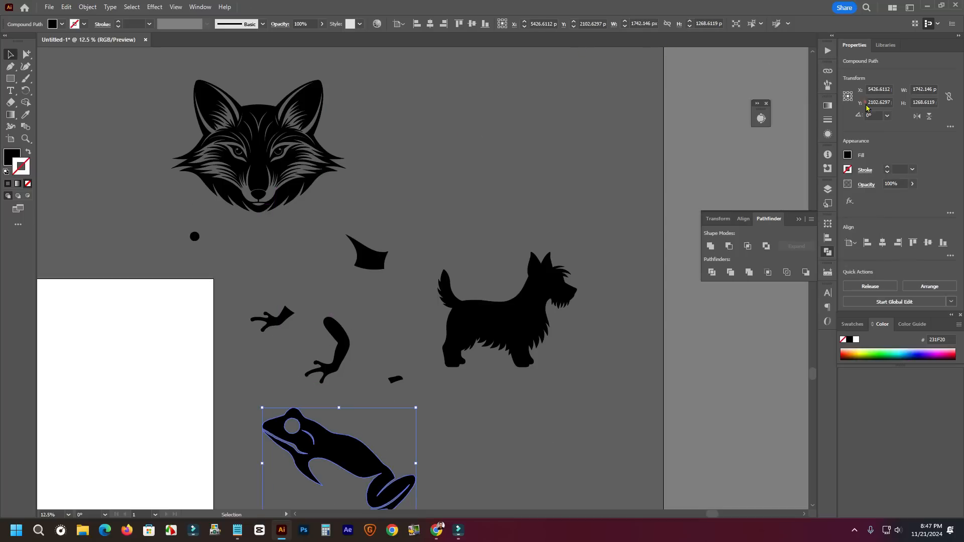
pyautogui.click(798, 219)
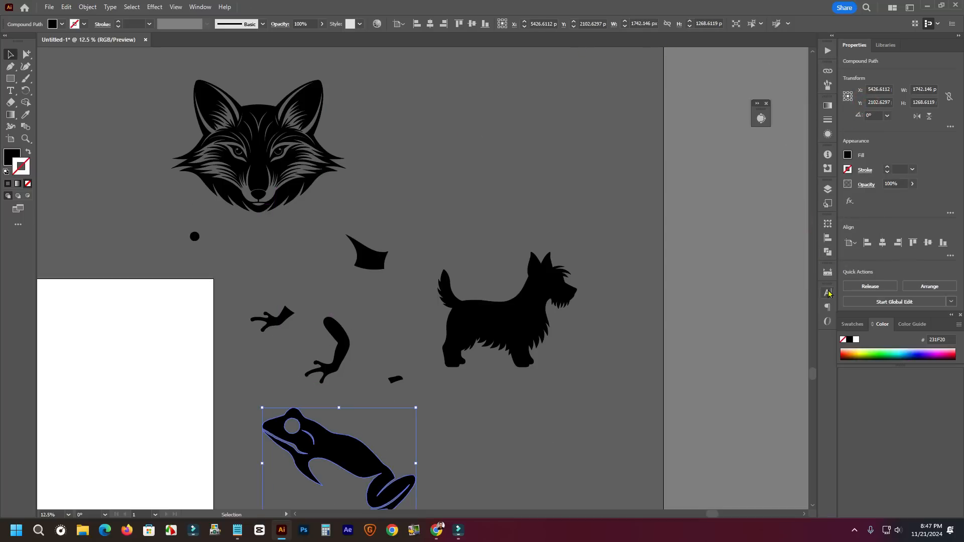
pyautogui.click(827, 190)
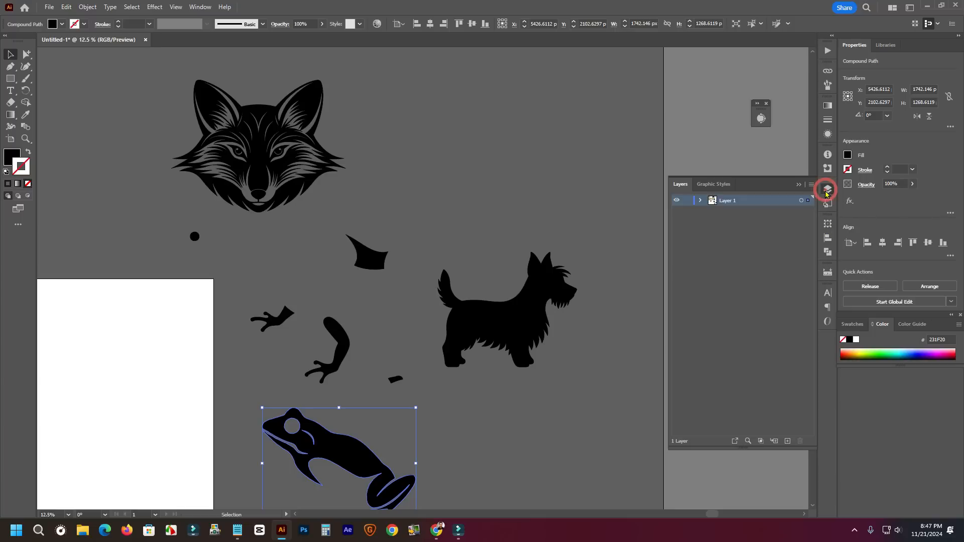
pyautogui.click(700, 201)
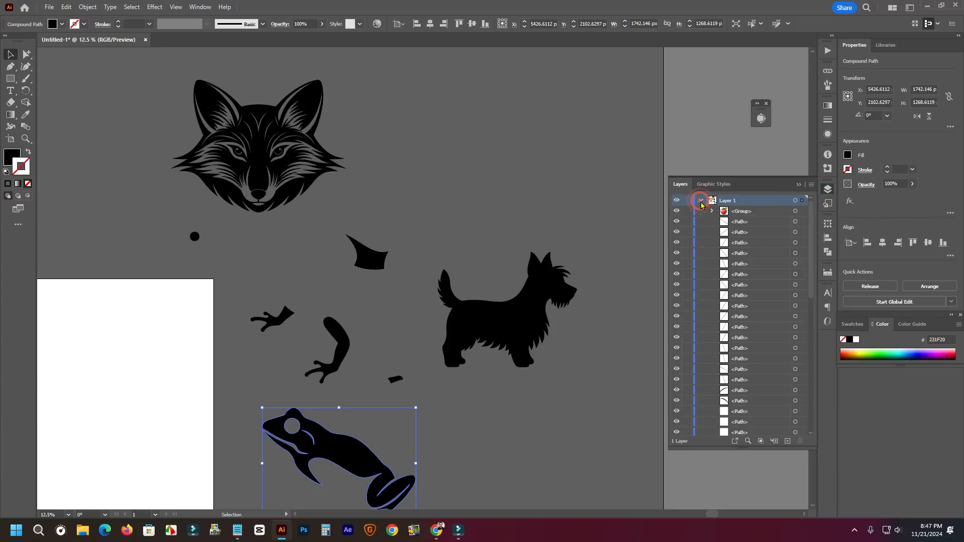
# - Look through the paths and groups in Layer 1, selecting the frog's main body to locate its entry
pyautogui.scroll(-5, 743, 312)
pyautogui.scroll(3, 745, 322)
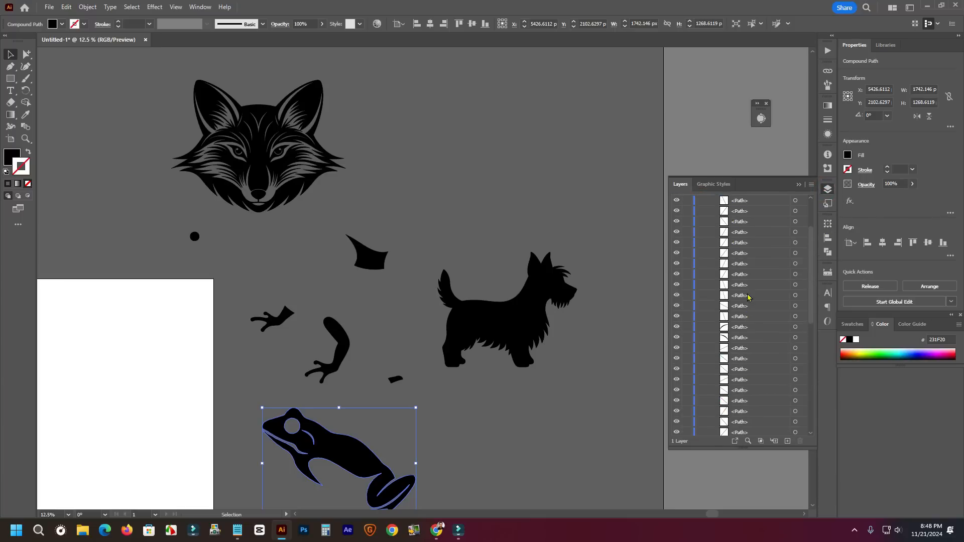
pyautogui.click(742, 264)
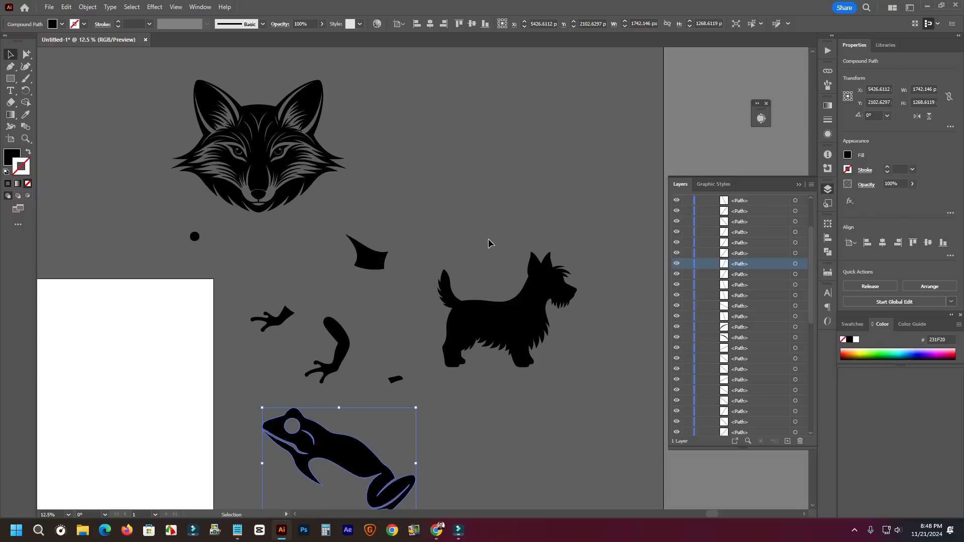
pyautogui.scroll(2, 749, 286)
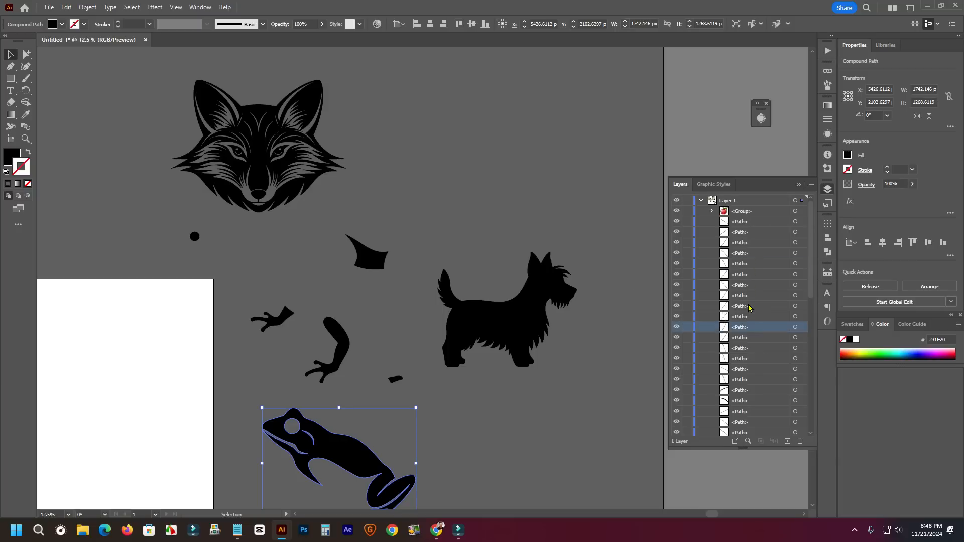
pyautogui.click(480, 398)
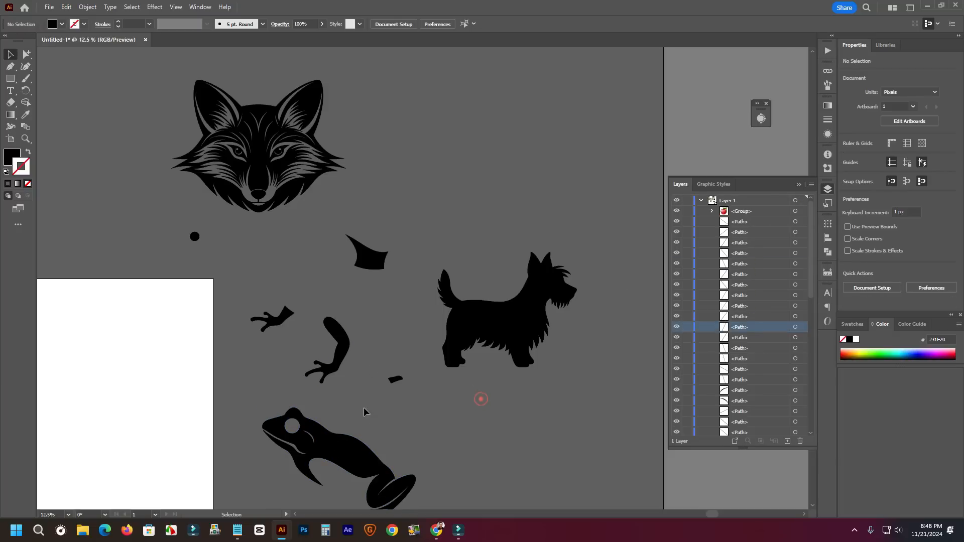
pyautogui.click(335, 443)
pyautogui.scroll(-5, 773, 306)
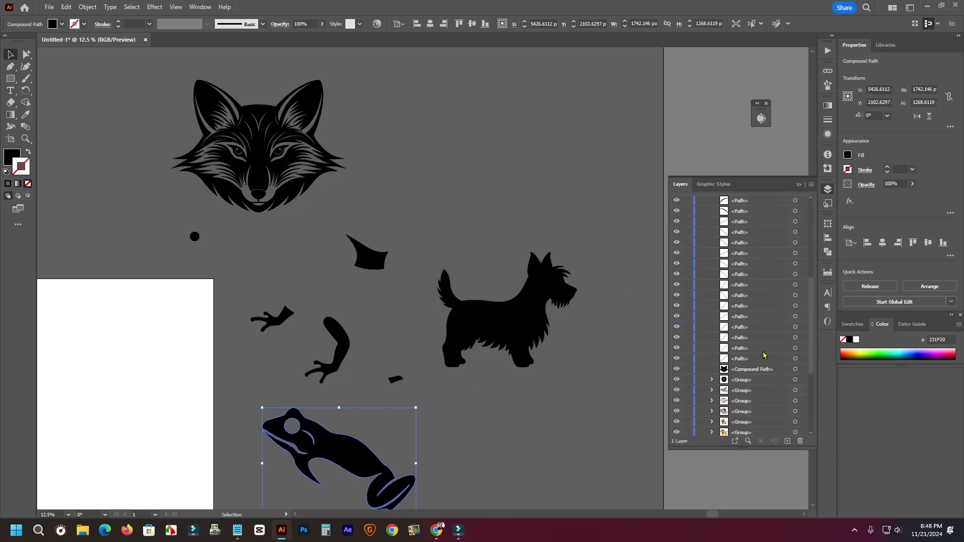
pyautogui.scroll(3, 742, 341)
pyautogui.scroll(-3, 746, 377)
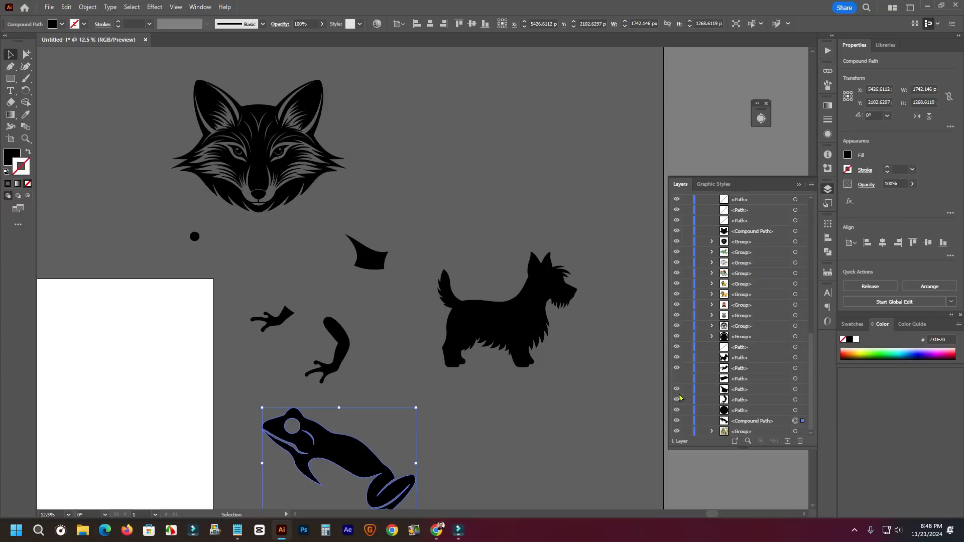
# - Toggle the visibility of two silhouette paths in Layer 1 off and on again, and clear the selection
pyautogui.click(676, 368)
pyautogui.click(676, 368)
pyautogui.click(677, 368)
pyautogui.click(676, 368)
pyautogui.click(677, 357)
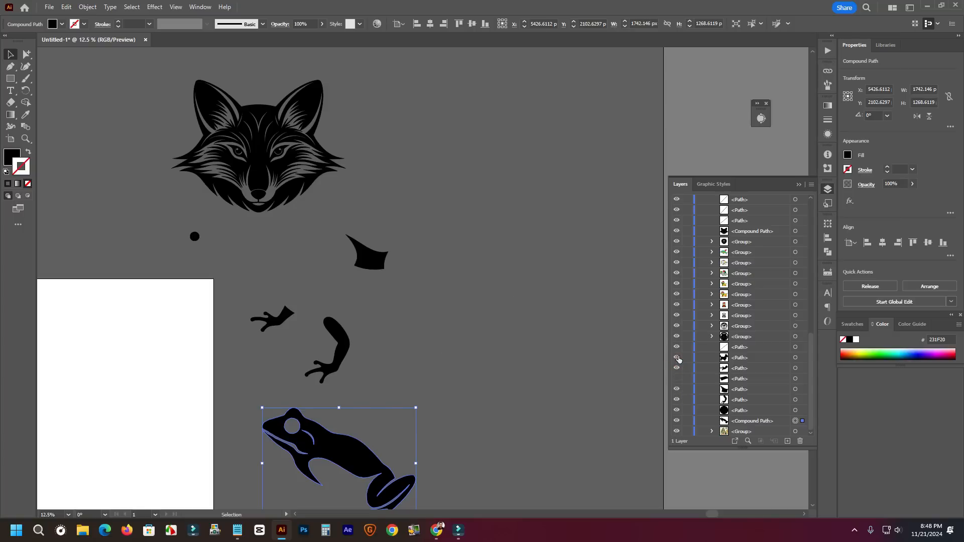
pyautogui.click(677, 358)
pyautogui.click(583, 361)
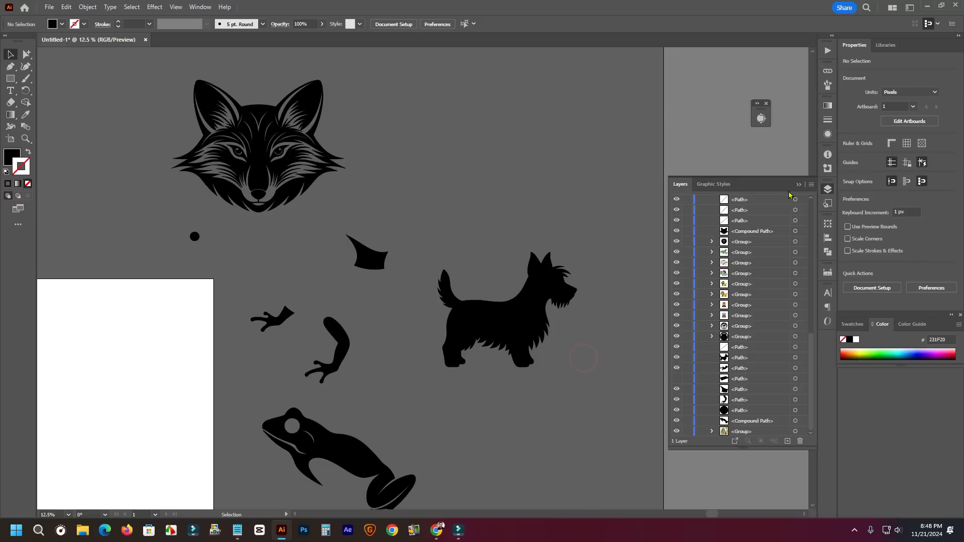
# - Hide the layer list and delete the fox, the dog and all the loose frog pieces together
pyautogui.click(799, 184)
pyautogui.moveTo(440, 185); pyautogui.dragTo(536, 221)
pyautogui.scroll(-1, 536, 222)
pyautogui.scroll(-1, 537, 224)
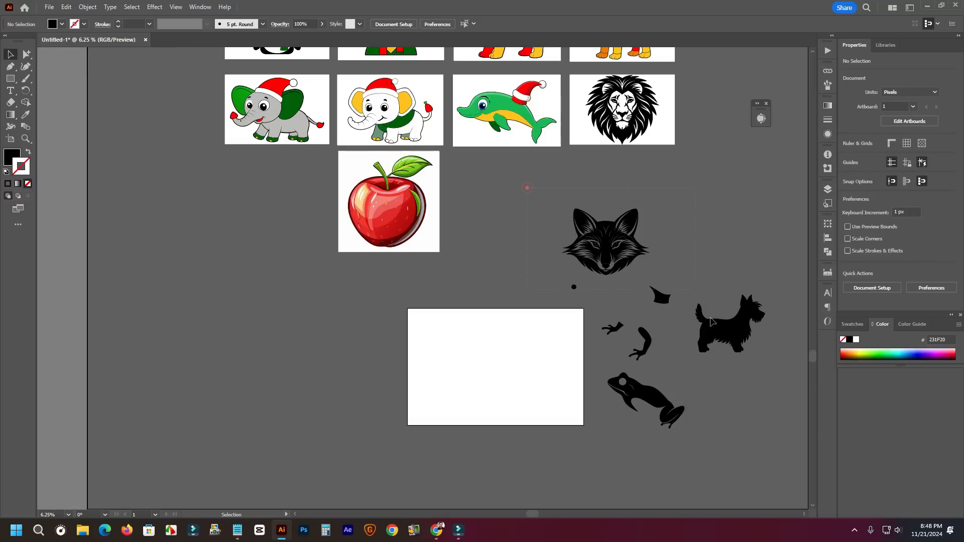
pyautogui.moveTo(711, 321); pyautogui.dragTo(758, 447)
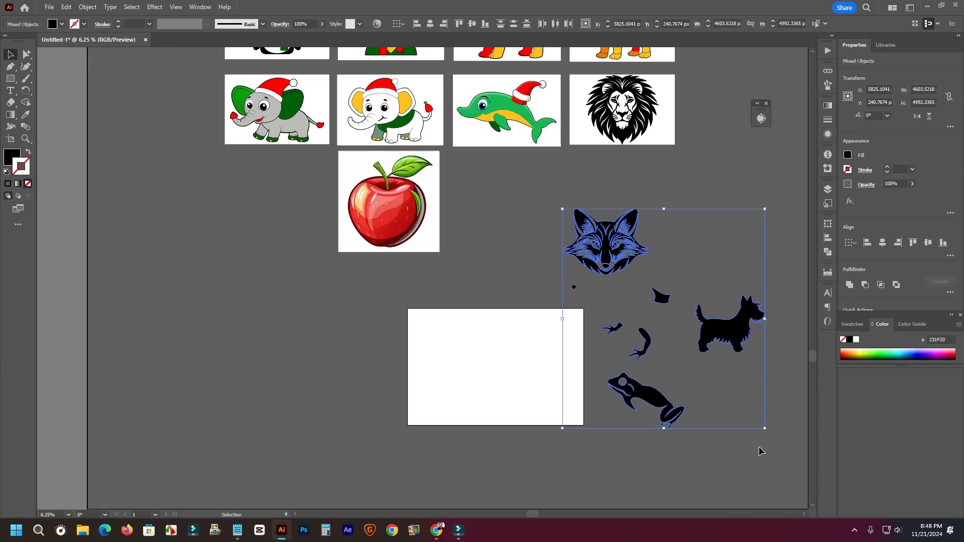
pyautogui.press('Delete')
# - Move the lion image down out of its row into the empty area below the dolphin row
pyautogui.scroll(1, 659, 290)
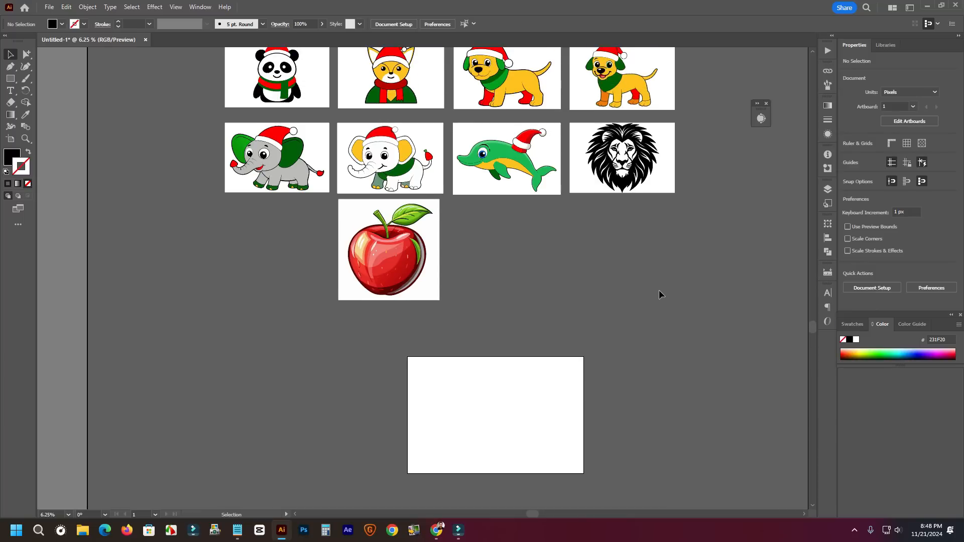
pyautogui.scroll(1, 659, 290)
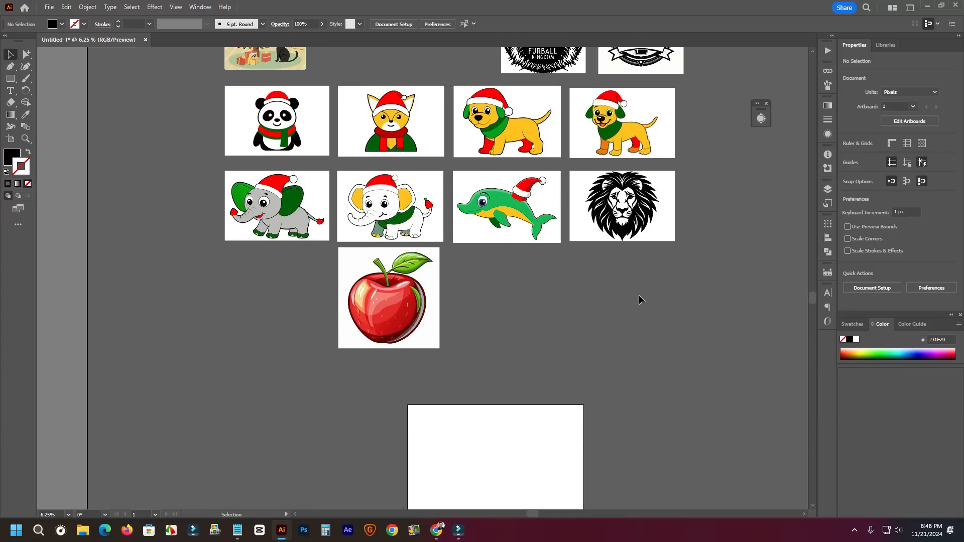
pyautogui.moveTo(646, 318); pyautogui.dragTo(600, 321)
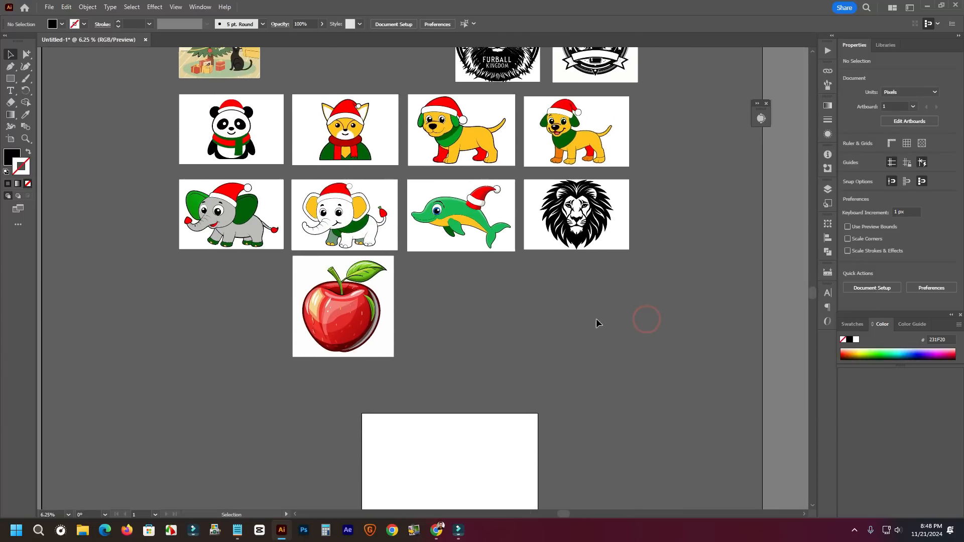
pyautogui.scroll(1, 599, 314)
pyautogui.scroll(1, 502, 314)
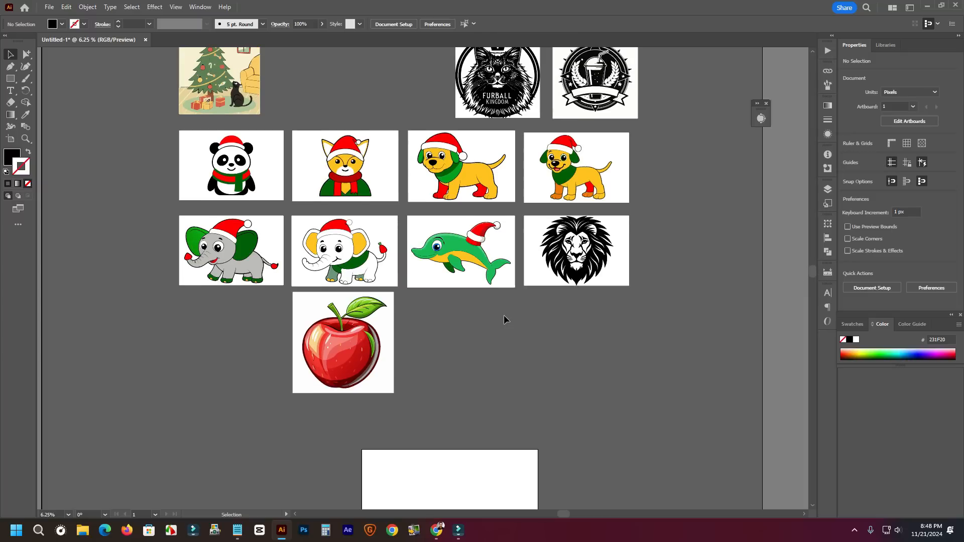
pyautogui.scroll(1, 505, 315)
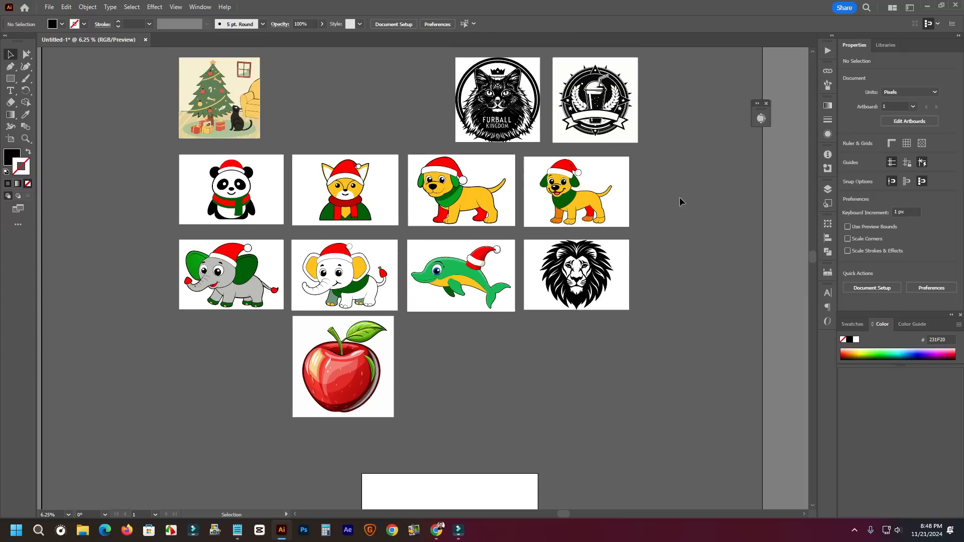
pyautogui.moveTo(685, 131); pyautogui.dragTo(528, 149)
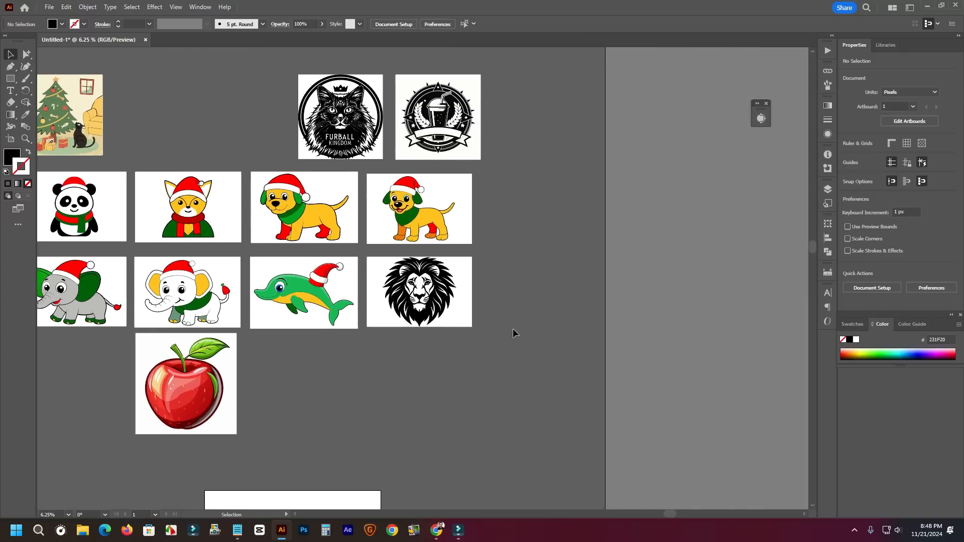
pyautogui.moveTo(468, 301); pyautogui.dragTo(471, 397)
# - Place the Furball Kingdom cat badge and the drink badge side by side below the lion image
pyautogui.moveTo(535, 98); pyautogui.dragTo(452, 487)
pyautogui.click(535, 417)
pyautogui.moveTo(535, 413); pyautogui.dragTo(469, 242)
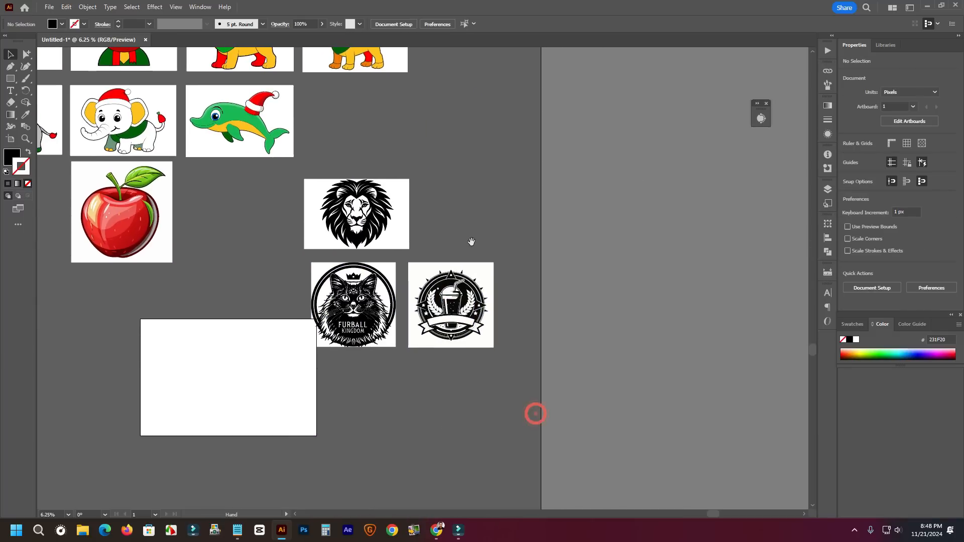
pyautogui.moveTo(455, 289)
pyautogui.mouseDown()
pyautogui.moveTo(459, 223)
pyautogui.moveTo(476, 296)
pyautogui.moveTo(453, 296)
pyautogui.mouseUp()
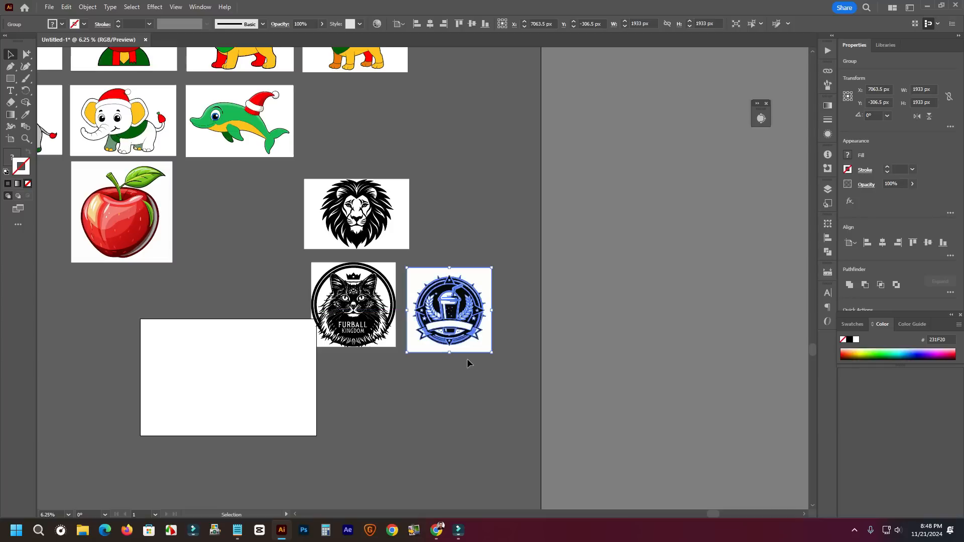
# - Move the lion image and the cat and drink badges together slightly up, clear of the blank artboard, and clear the selection
pyautogui.click(471, 363)
pyautogui.moveTo(511, 405); pyautogui.dragTo(325, 186)
pyautogui.moveTo(373, 226); pyautogui.dragTo(393, 203)
pyautogui.click(412, 371)
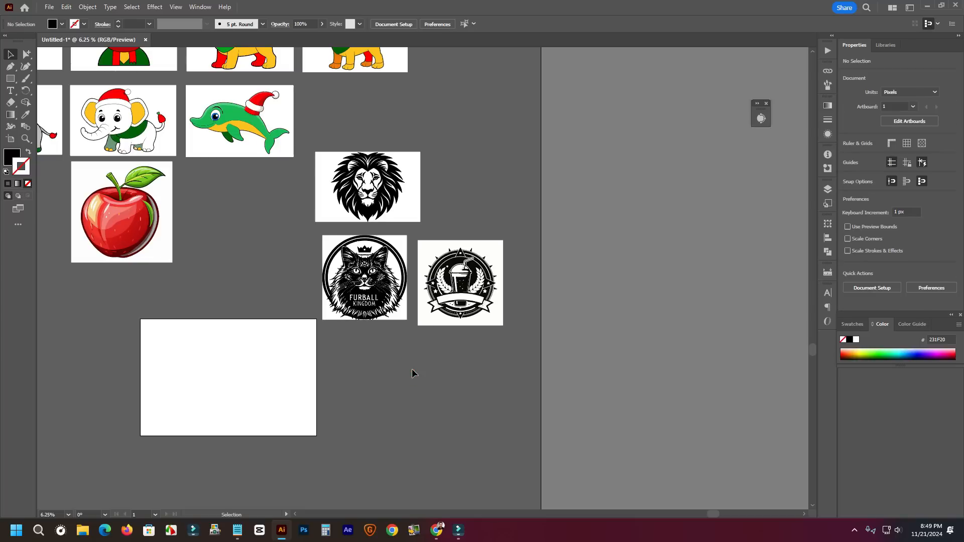
# - Examine the lion image up close, checking the mane edges and the shapes around one eye and brow
pyautogui.click(471, 190)
pyautogui.hotkey('ctrl', '+')
pyautogui.hotkey('ctrl', '+')
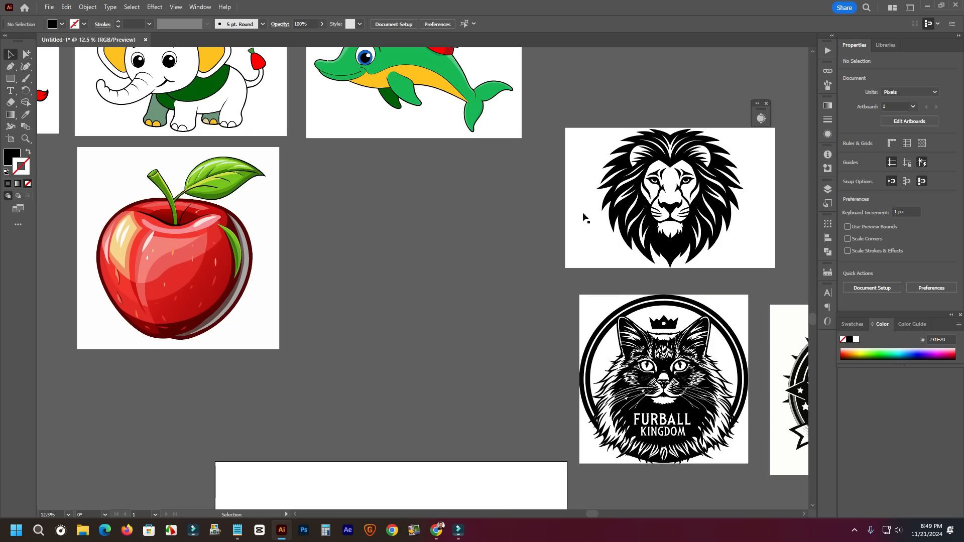
pyautogui.hscroll(3, 549, 222)
pyautogui.scroll(4, 568, 195)
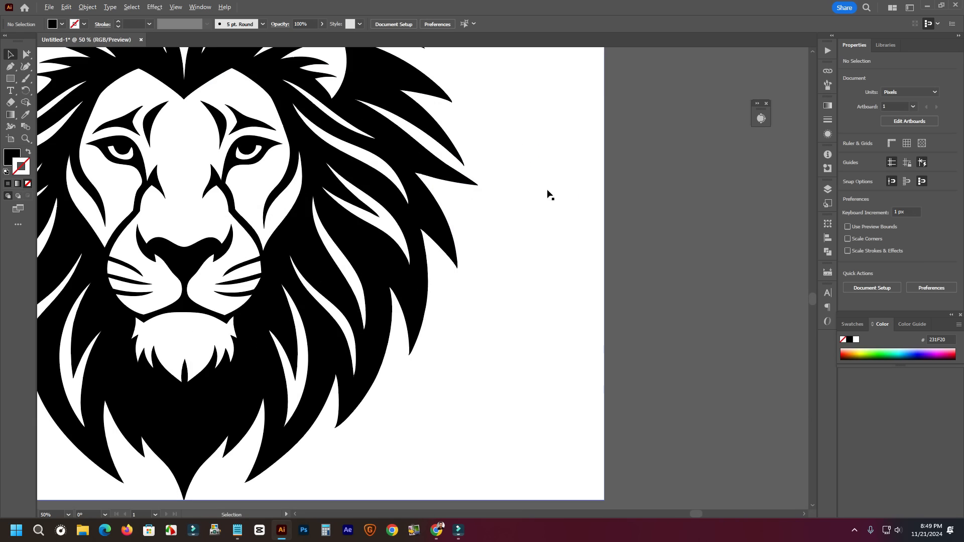
pyautogui.scroll(-2, 552, 194)
pyautogui.scroll(7, 393, 157)
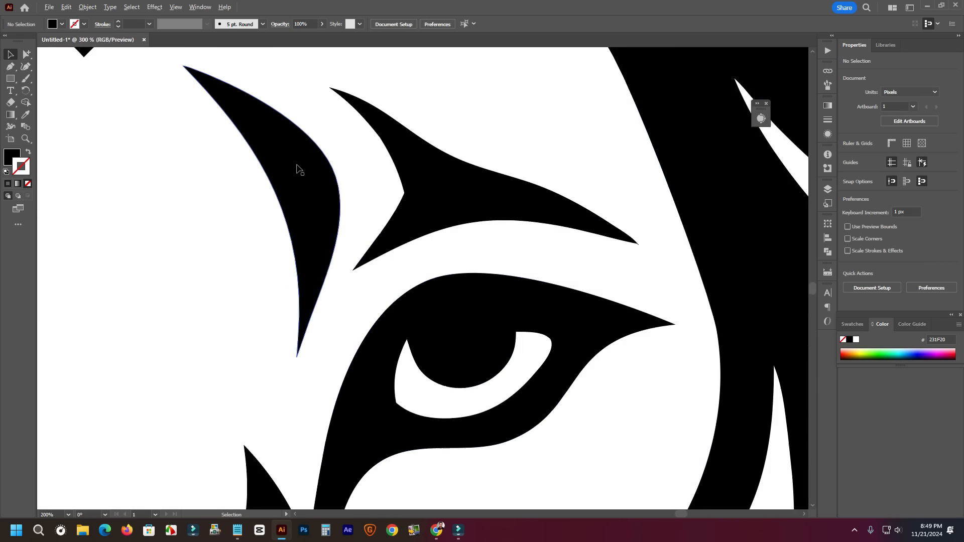
pyautogui.scroll(-8, 299, 169)
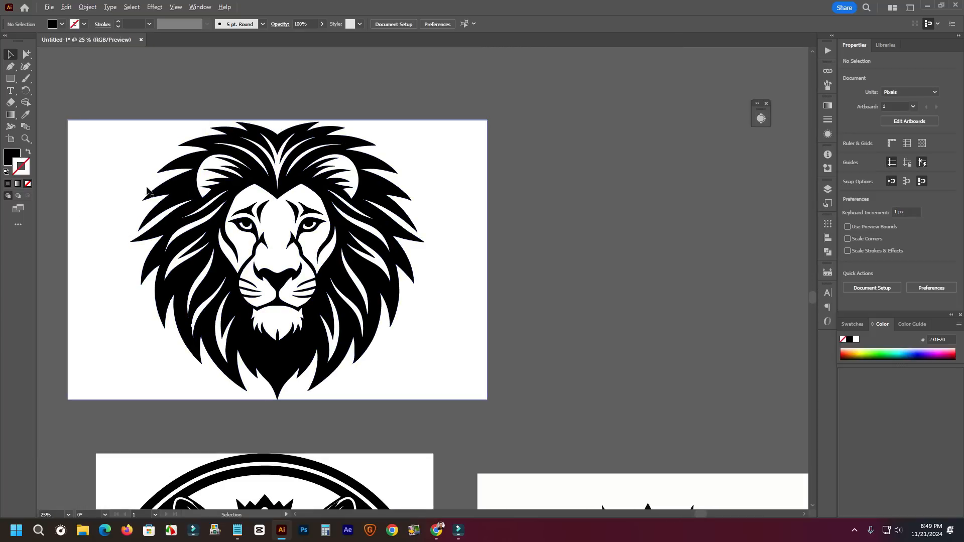
# - Examine the lion's whole head, then the clean edges of its forehead point, brow marks and both eyes
pyautogui.scroll(1, 141, 189)
pyautogui.scroll(1, 370, 198)
pyautogui.scroll(-1, 371, 243)
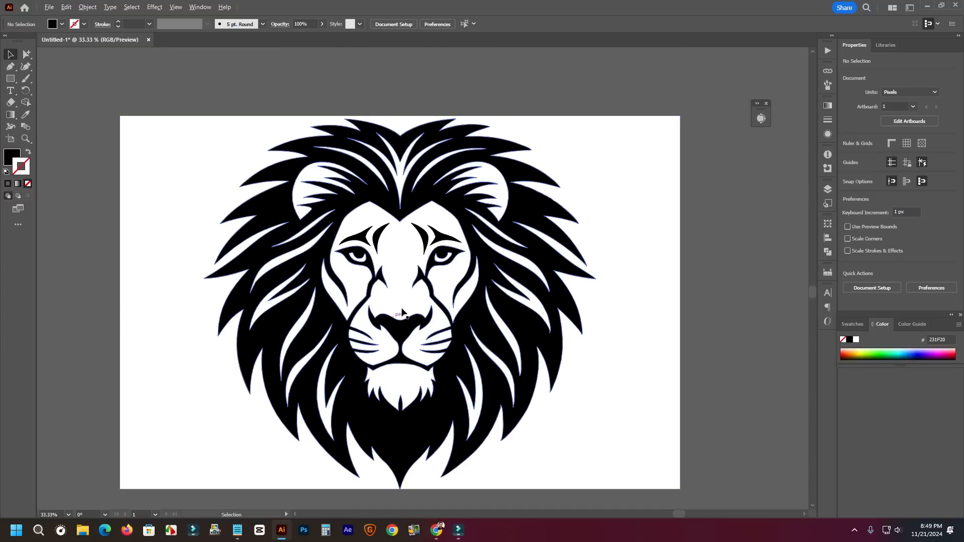
pyautogui.scroll(8, 397, 211)
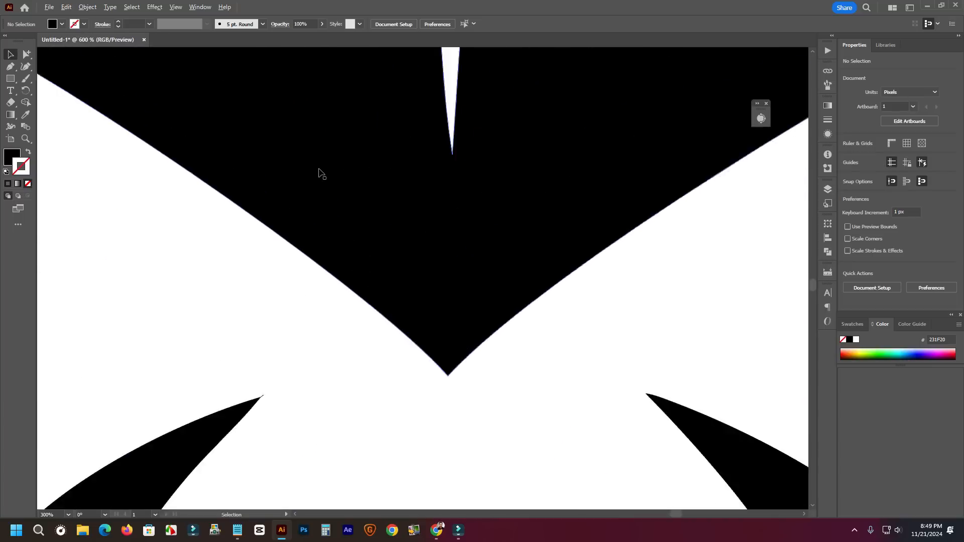
pyautogui.scroll(-4, 389, 213)
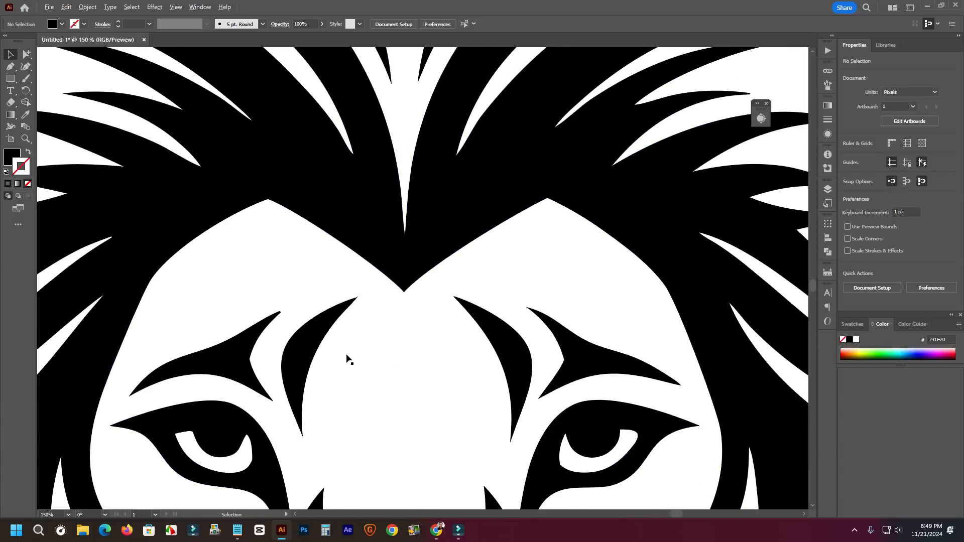
pyautogui.scroll(-3, 347, 358)
pyautogui.scroll(-1, 370, 393)
pyautogui.scroll(4, 307, 361)
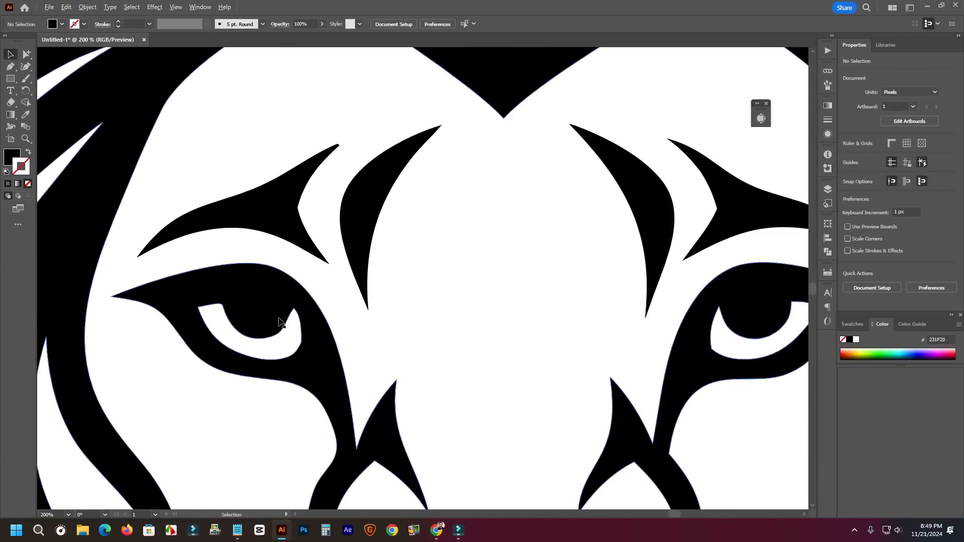
pyautogui.scroll(4, 280, 322)
pyautogui.scroll(-8, 291, 350)
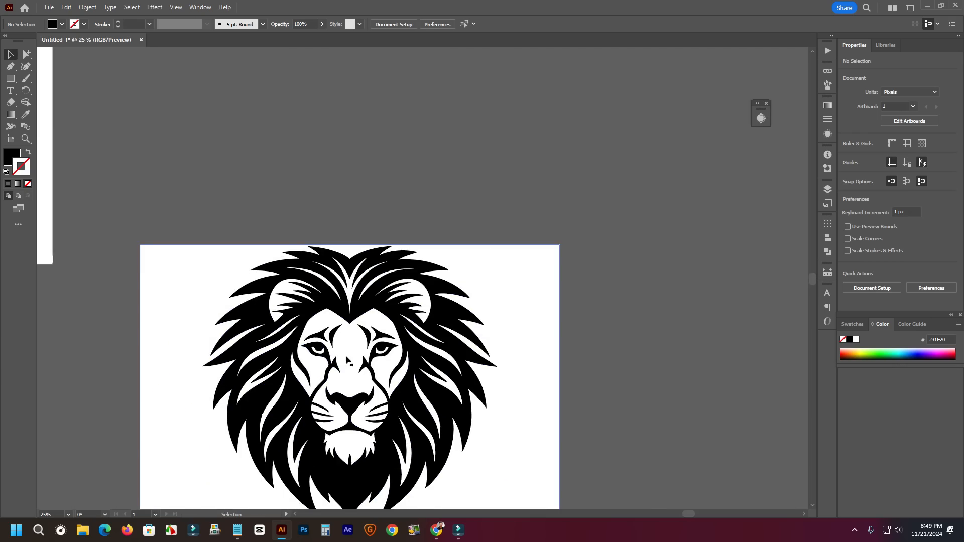
# - Examine the Furball Kingdom cat badge, checking the fine fur strokes and stray fragments on the cat's forehead
pyautogui.scroll(-2, 395, 355)
pyautogui.scroll(-6, 394, 355)
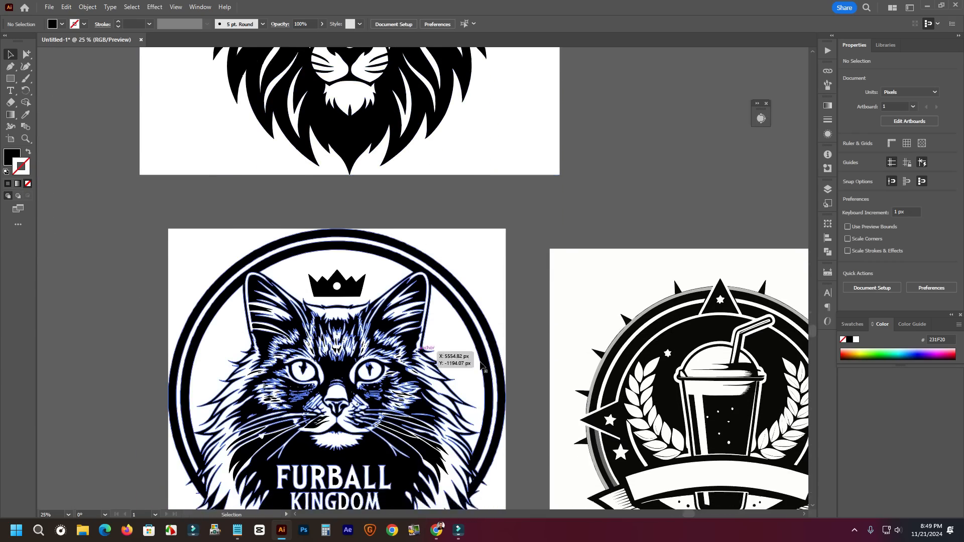
pyautogui.scroll(-3, 617, 434)
pyautogui.hscroll(3, 605, 434)
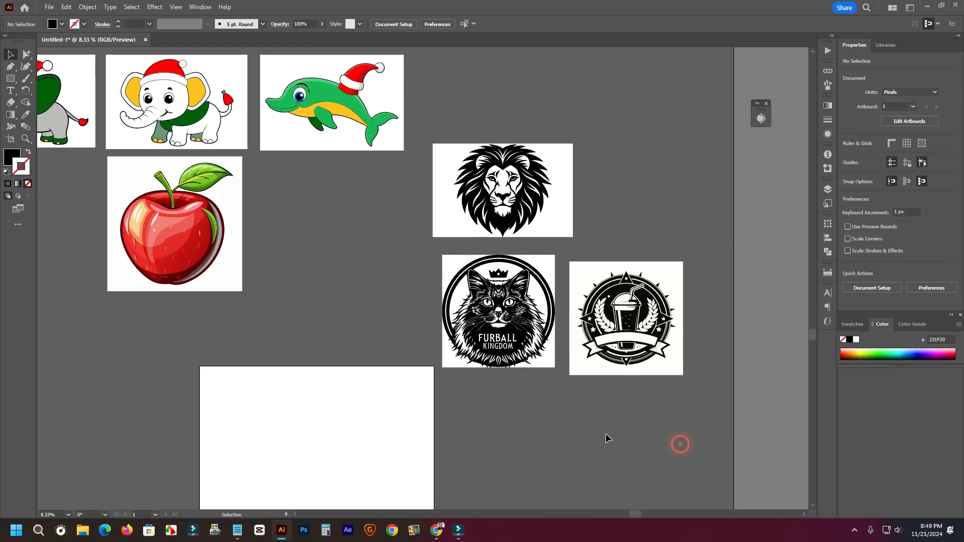
pyautogui.scroll(10, 522, 301)
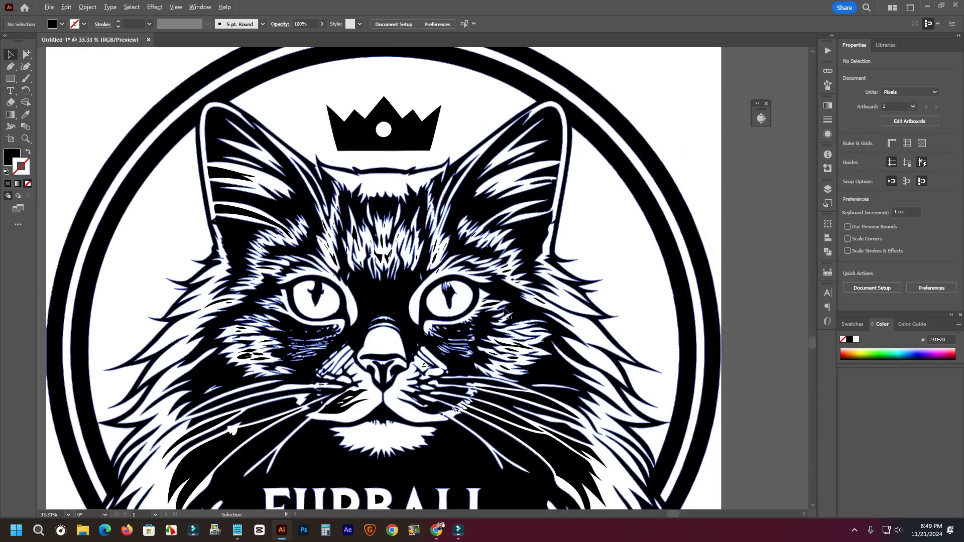
pyautogui.scroll(3, 336, 203)
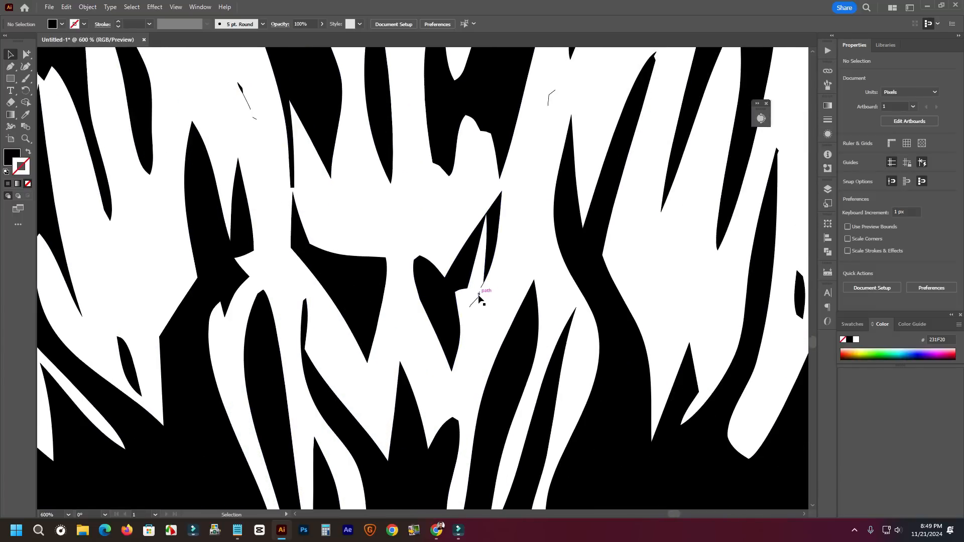
pyautogui.scroll(-6, 405, 311)
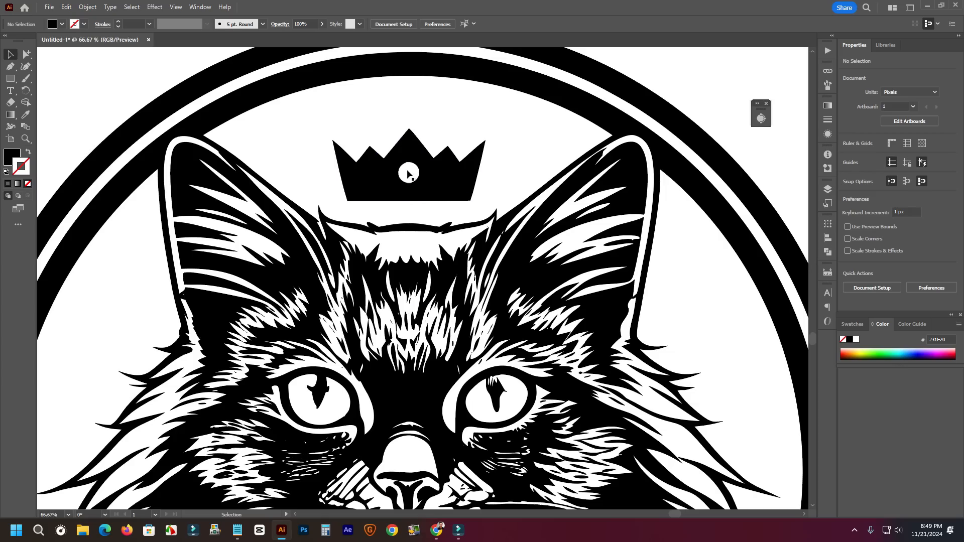
# - Inspect the cat badge's lettering and lower fur, and the small irregular shapes around the muzzle and whiskers
pyautogui.scroll(-4, 413, 316)
pyautogui.scroll(-1, 427, 342)
pyautogui.scroll(4, 426, 341)
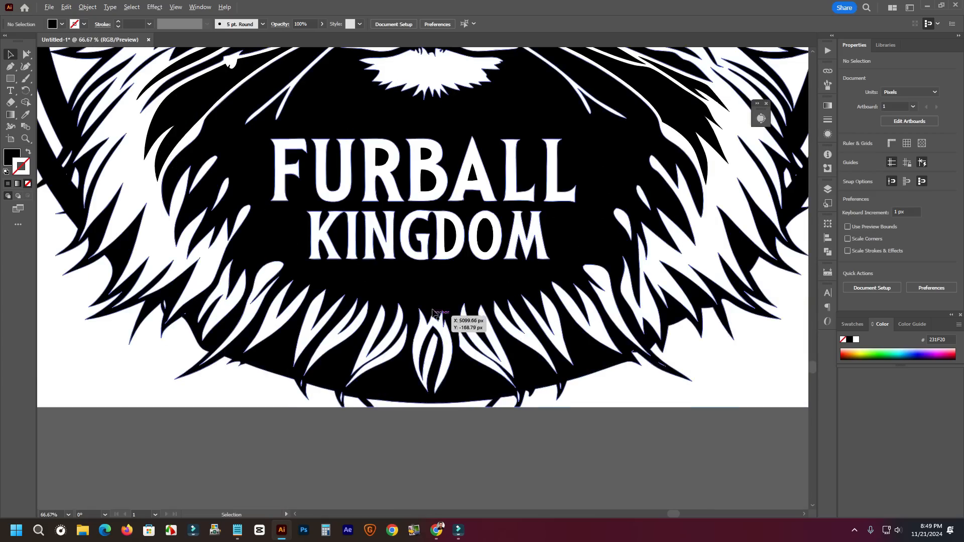
pyautogui.scroll(3, 452, 327)
pyautogui.scroll(4, 340, 151)
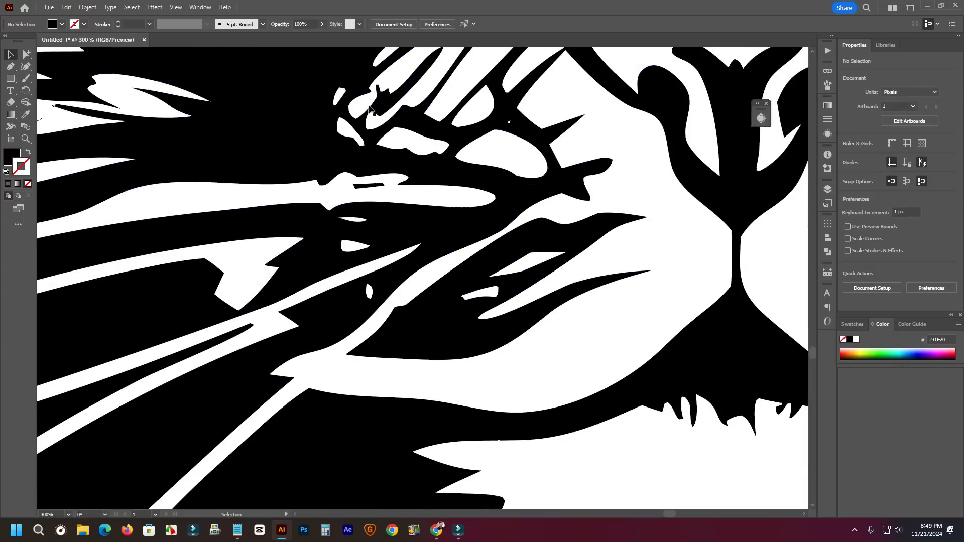
pyautogui.scroll(2, 375, 186)
pyautogui.scroll(2, 376, 185)
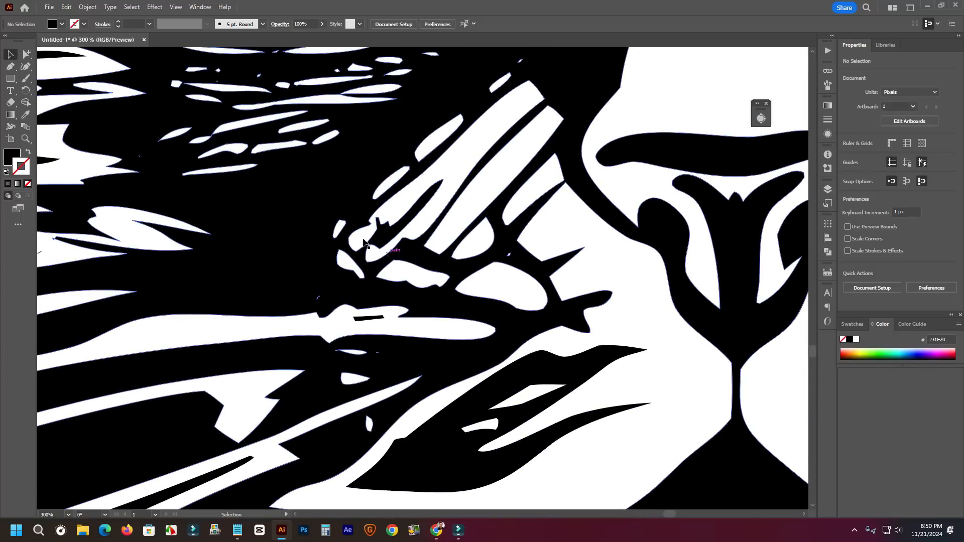
pyautogui.scroll(-8, 365, 243)
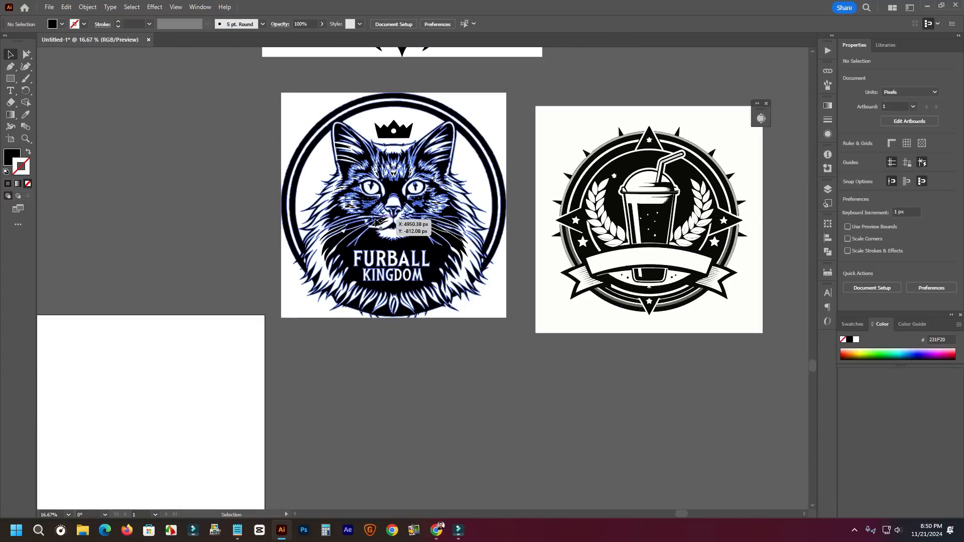
# - Compare the lion's nose, whisker and mane shapes with the cat badge's detail
pyautogui.scroll(4, 394, 232)
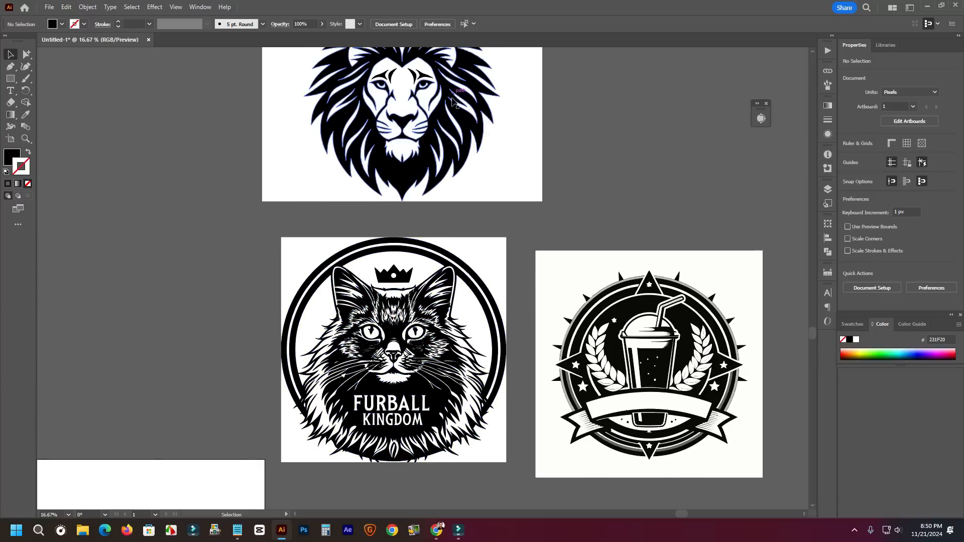
pyautogui.scroll(3, 431, 159)
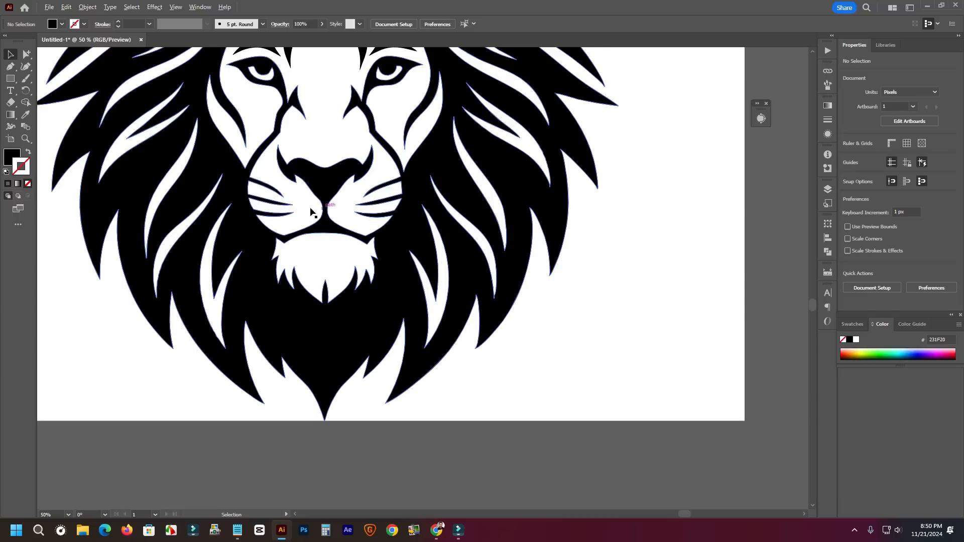
pyautogui.scroll(-3, 411, 218)
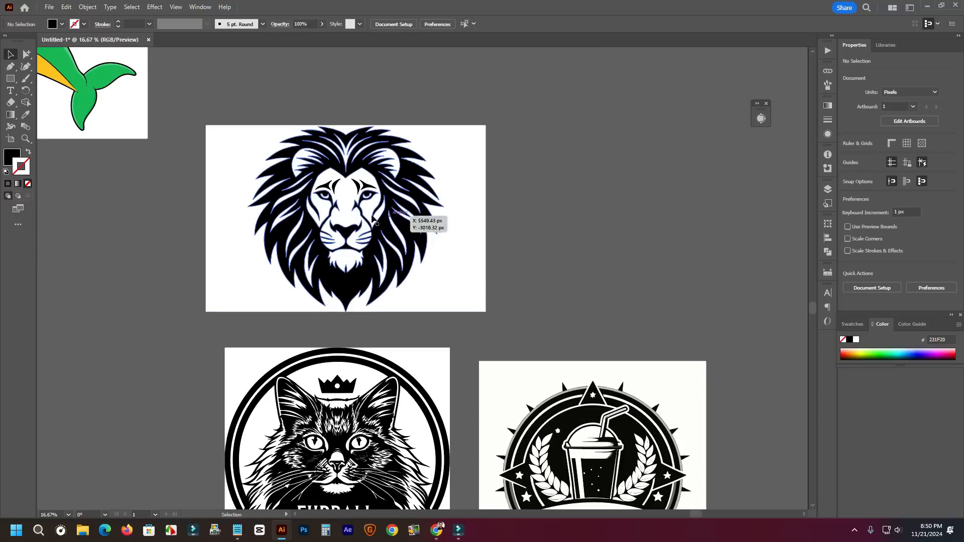
# - Examine the drink badge's top triangle, cup, bubble dots, straw and laurel leaves up close
pyautogui.moveTo(590, 333); pyautogui.dragTo(462, 160)
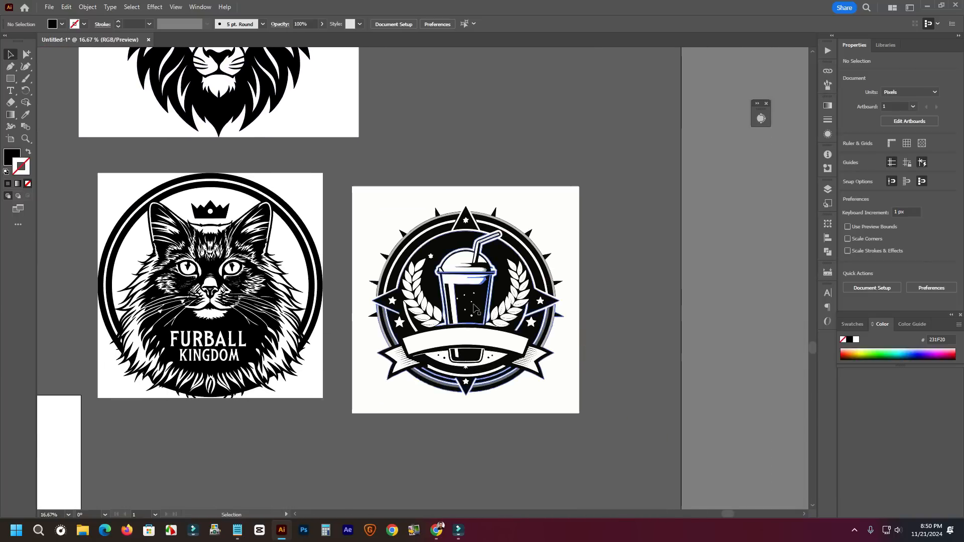
pyautogui.scroll(2, 477, 224)
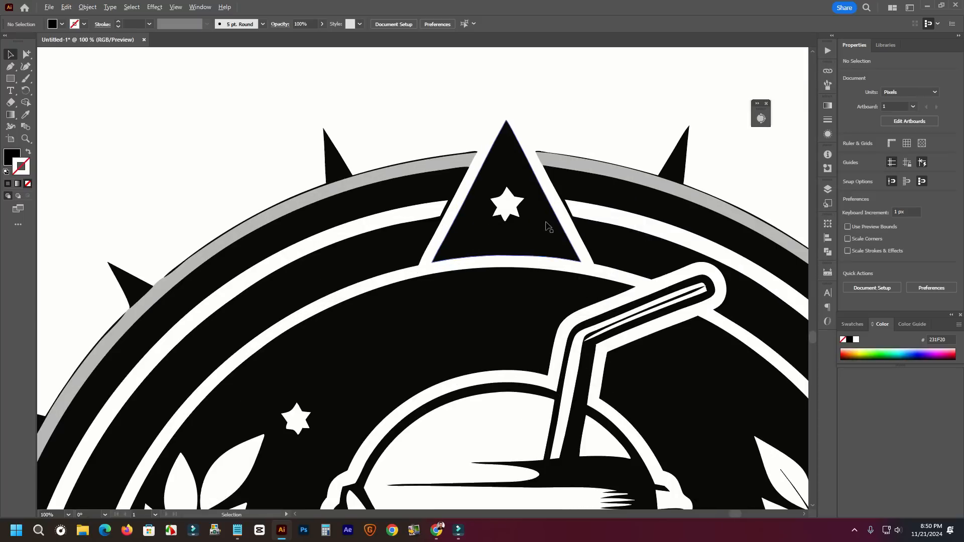
pyautogui.moveTo(740, 362); pyautogui.dragTo(595, 88)
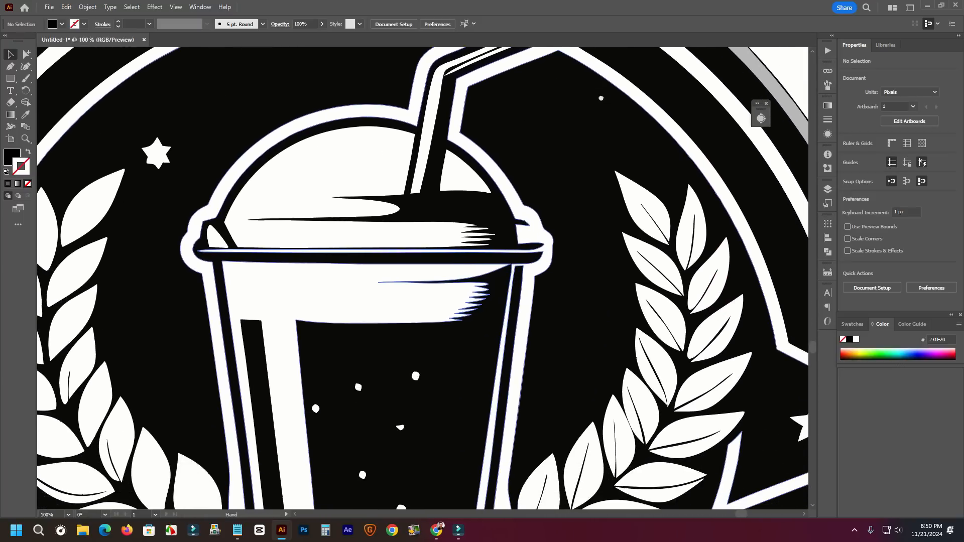
pyautogui.scroll(-2, 401, 402)
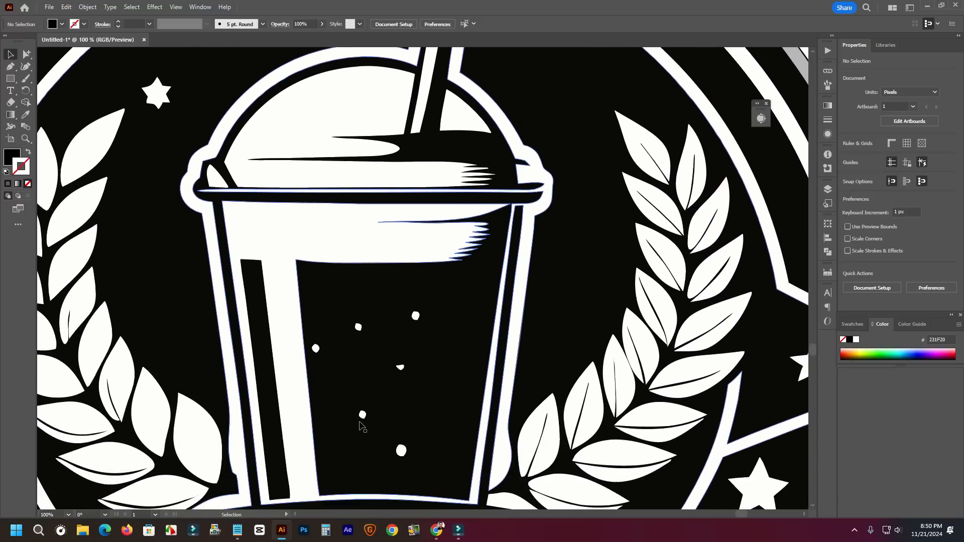
pyautogui.scroll(3, 426, 372)
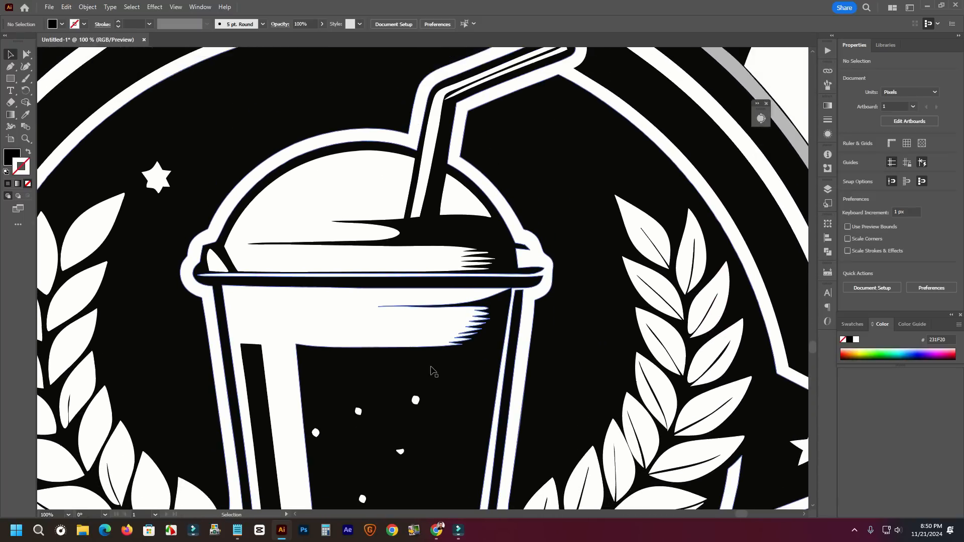
pyautogui.scroll(-2, 422, 442)
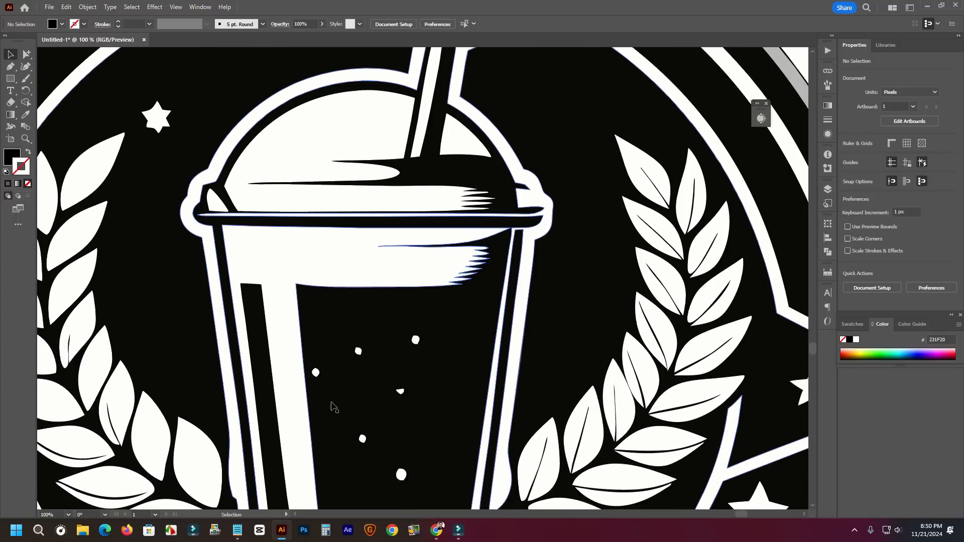
pyautogui.scroll(5, 189, 258)
pyautogui.scroll(3, 158, 254)
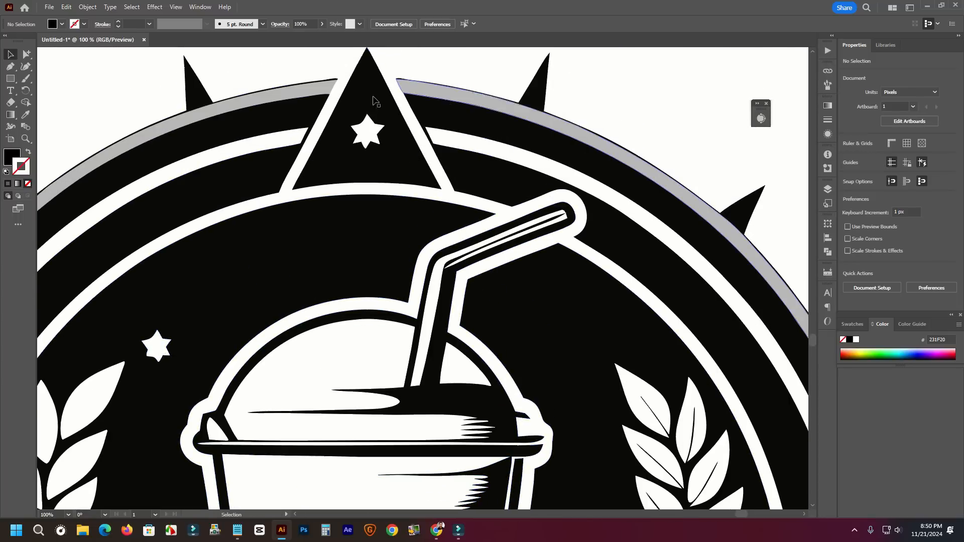
# - Inspect the outline of the small star in the drink badge's top triangle at high magnification, and the ring around it
pyautogui.scroll(8, 388, 129)
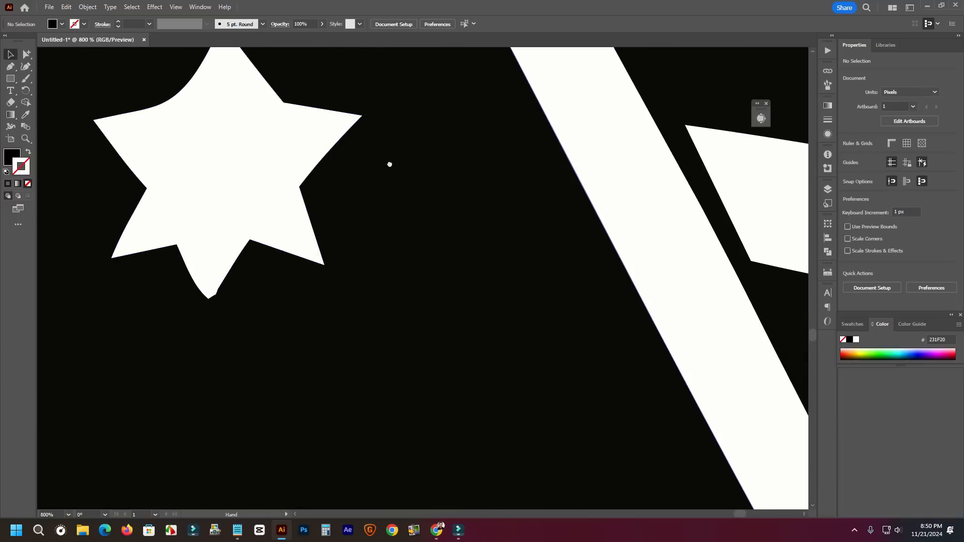
pyautogui.moveTo(390, 164); pyautogui.dragTo(544, 267)
pyautogui.moveTo(560, 331); pyautogui.dragTo(560, 211)
pyautogui.scroll(-1, 557, 208)
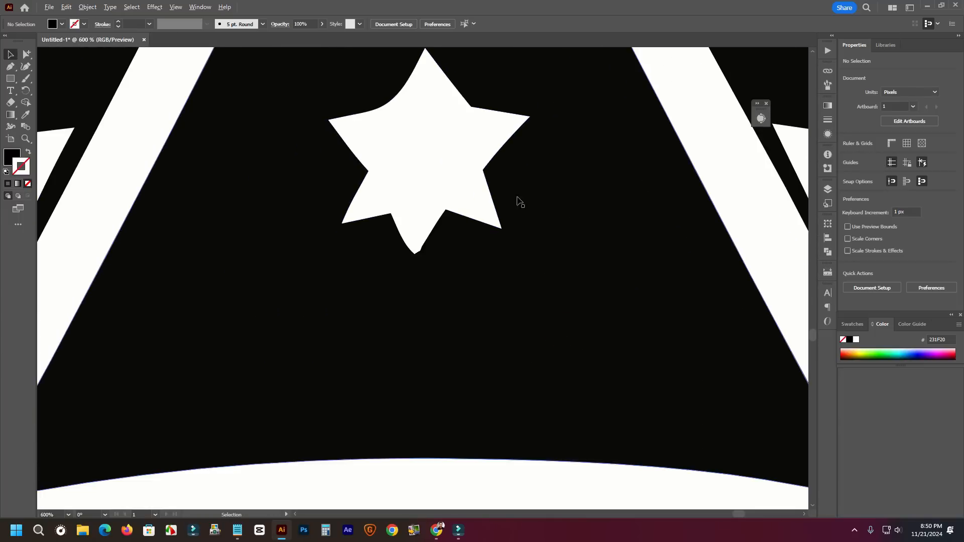
pyautogui.scroll(1, 516, 200)
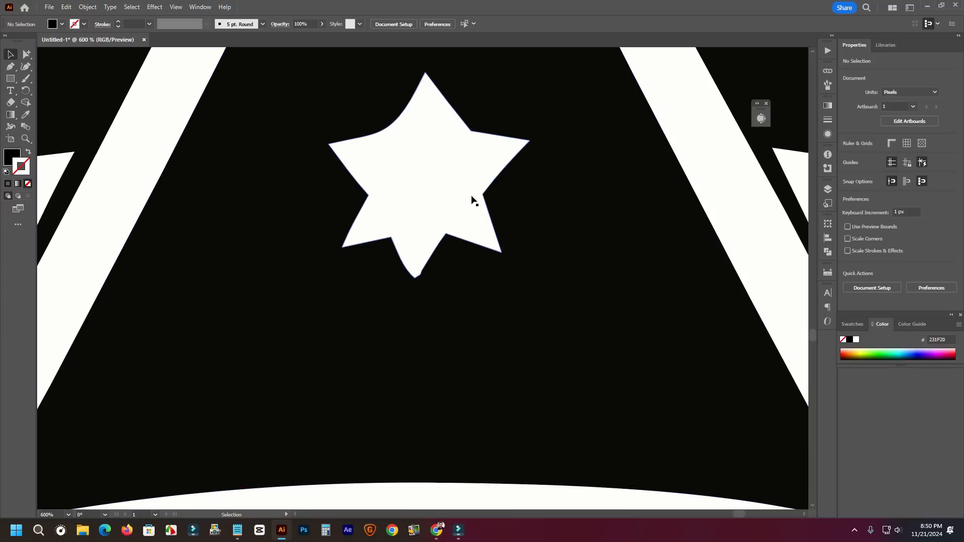
pyautogui.scroll(-9, 429, 173)
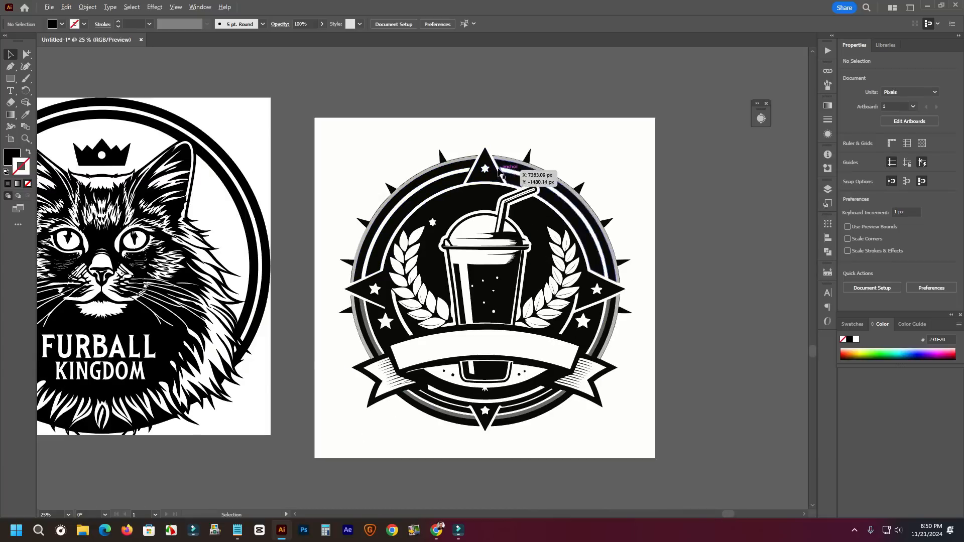
pyautogui.scroll(3, 494, 171)
pyautogui.scroll(7, 498, 171)
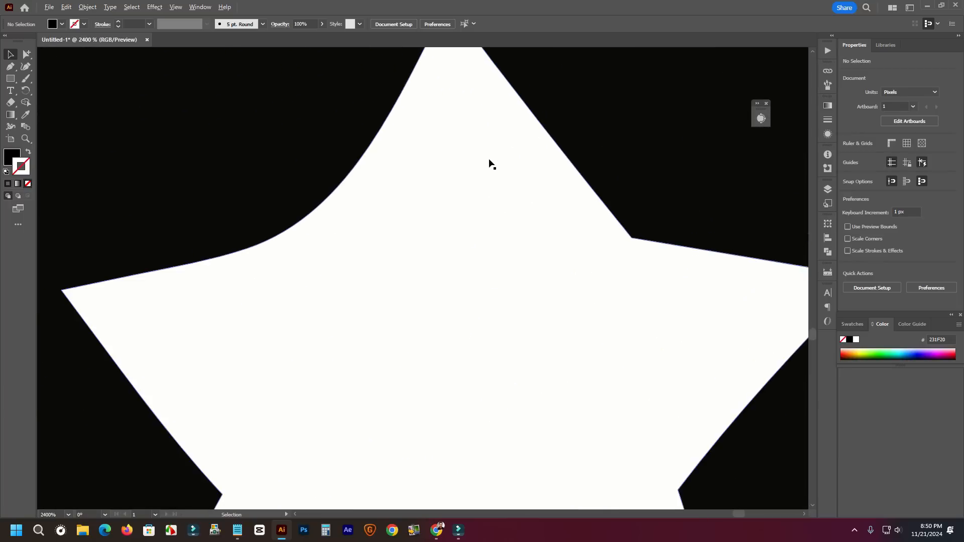
pyautogui.scroll(-1, 493, 165)
pyautogui.scroll(-3, 493, 167)
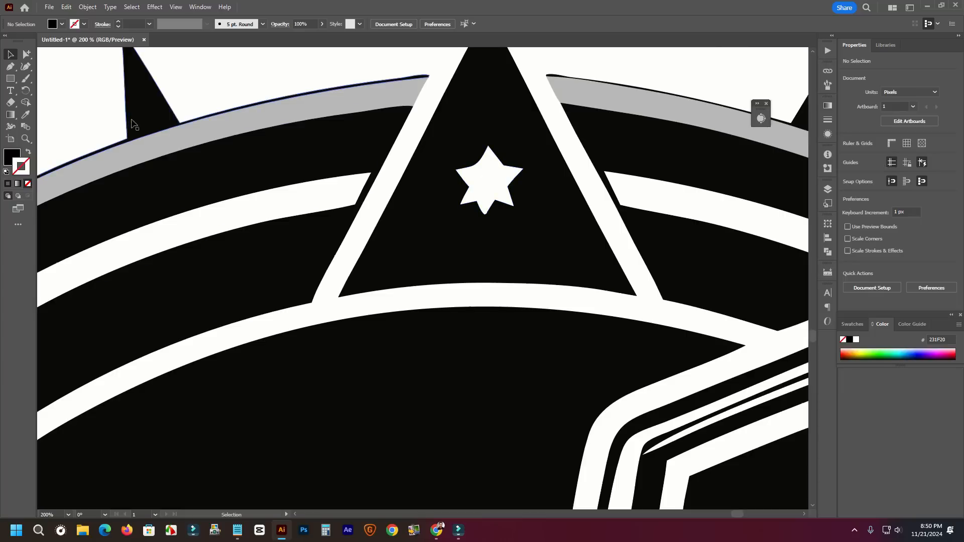
# - Draw a five-pointed star about 130 by 123 px over the drink badge's top triangle and fill it with the badge's white background color
pyautogui.rightClick(10, 78)
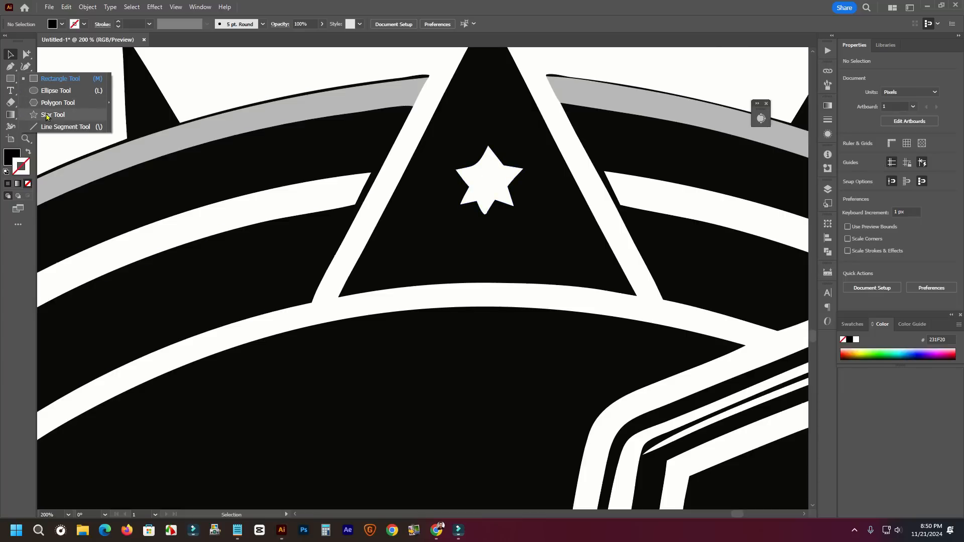
pyautogui.click(50, 115)
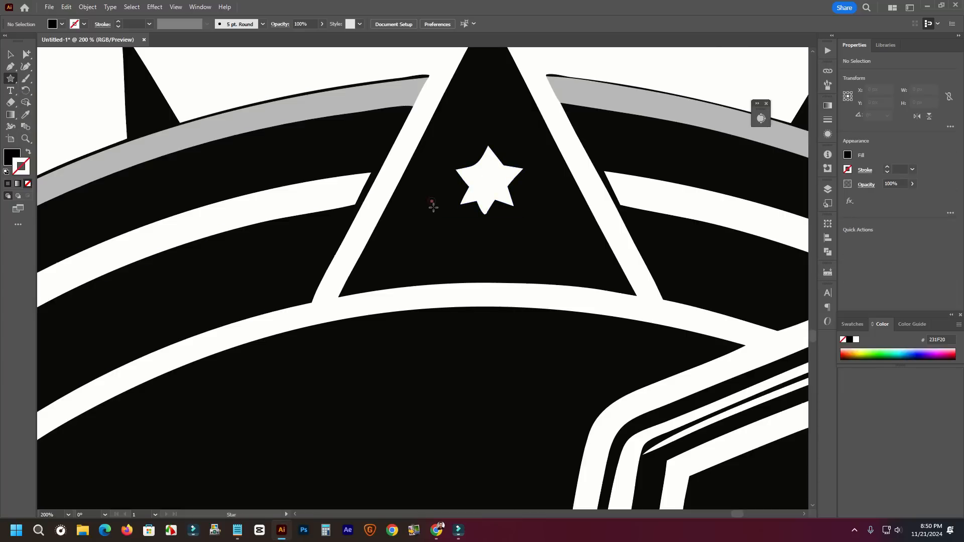
pyautogui.moveTo(432, 206); pyautogui.dragTo(486, 284)
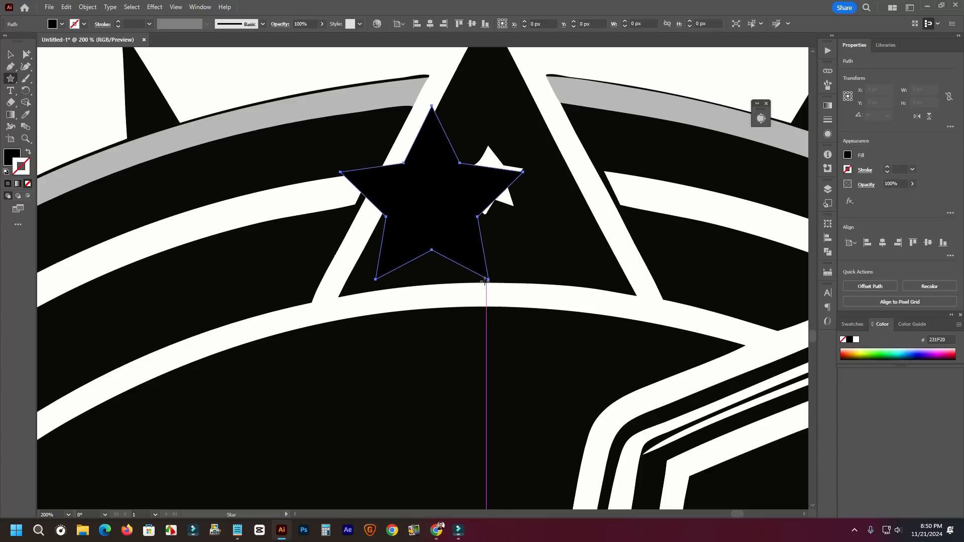
pyautogui.click(23, 115)
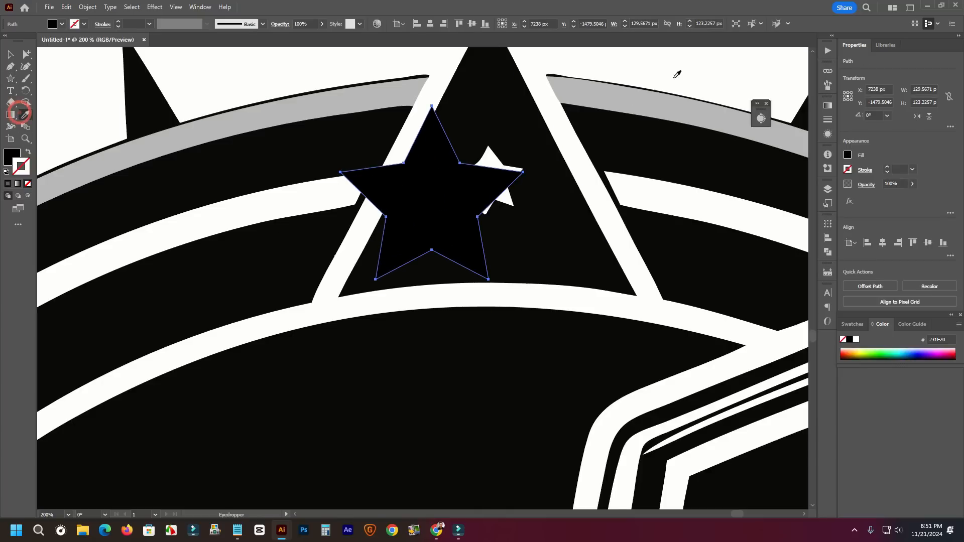
pyautogui.click(673, 75)
# - Move the white star onto the black area below the top triangle and scale it down to about 24 by 23 px
pyautogui.click(16, 59)
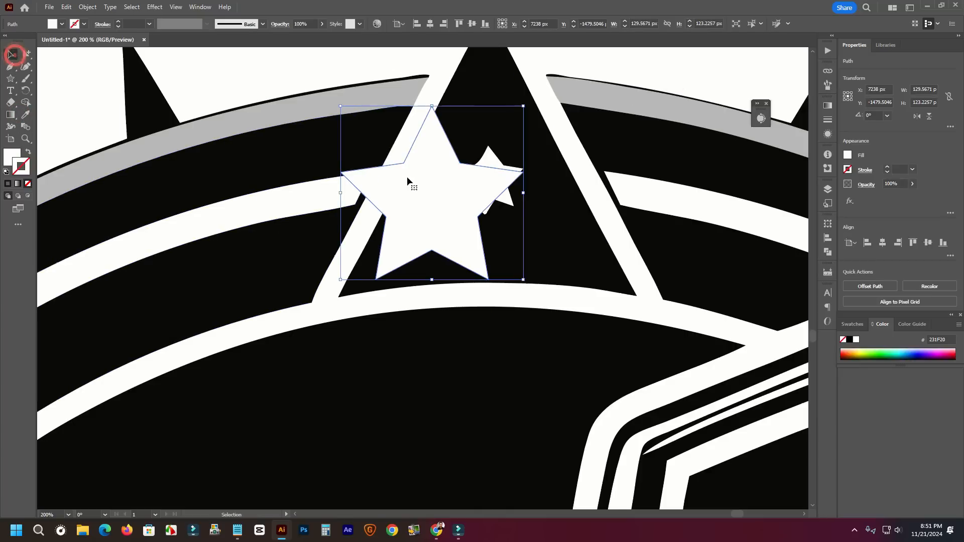
pyautogui.moveTo(408, 181); pyautogui.dragTo(427, 403)
pyautogui.scroll(-2, 544, 251)
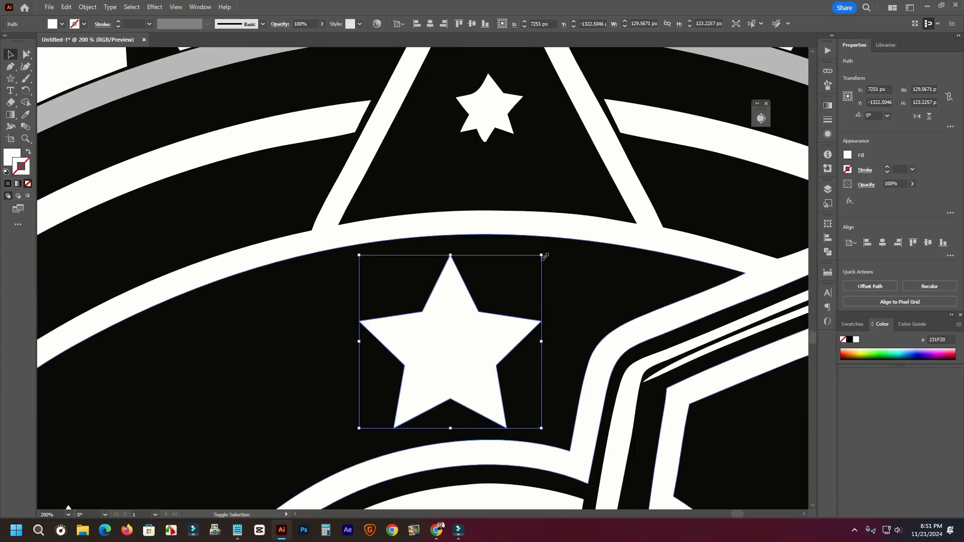
pyautogui.moveTo(541, 255); pyautogui.dragTo(468, 325)
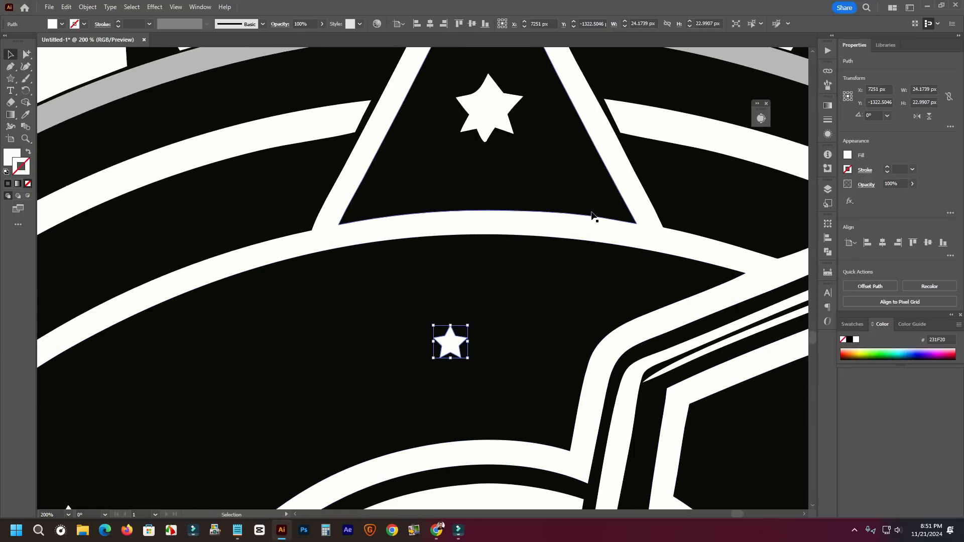
# - Inspect the edges and corners of the small drawn star at very high magnification
pyautogui.scroll(6, 462, 371)
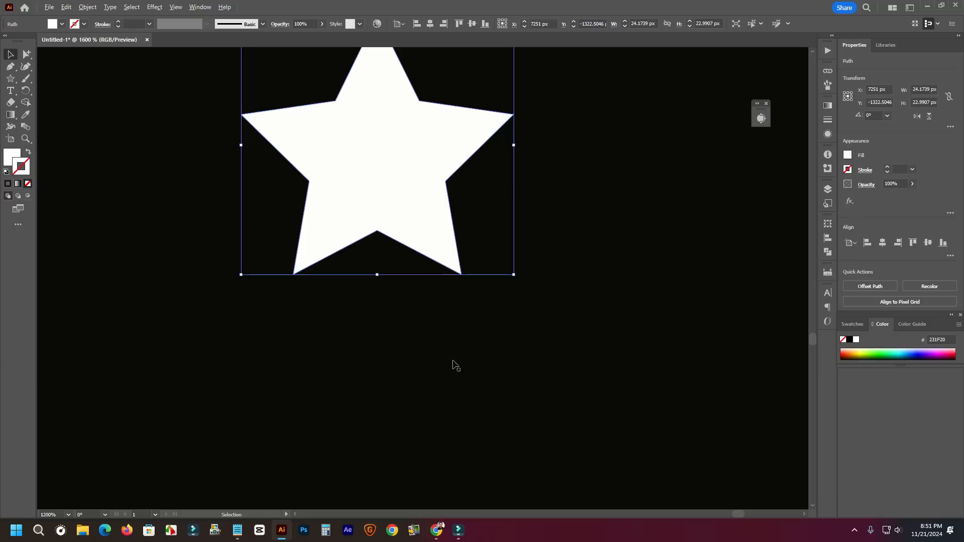
pyautogui.scroll(2, 389, 230)
pyautogui.scroll(1, 355, 119)
pyautogui.scroll(2, 355, 121)
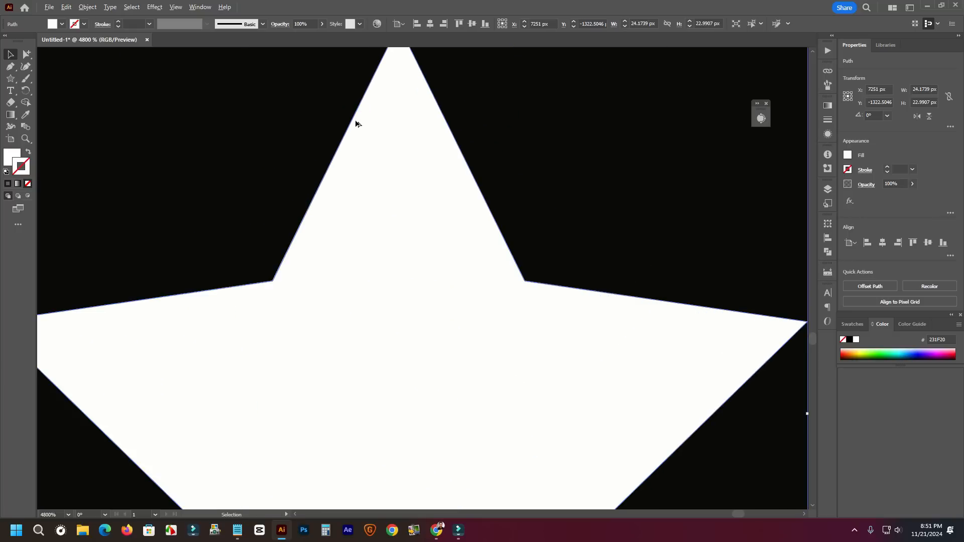
pyautogui.scroll(-12, 366, 141)
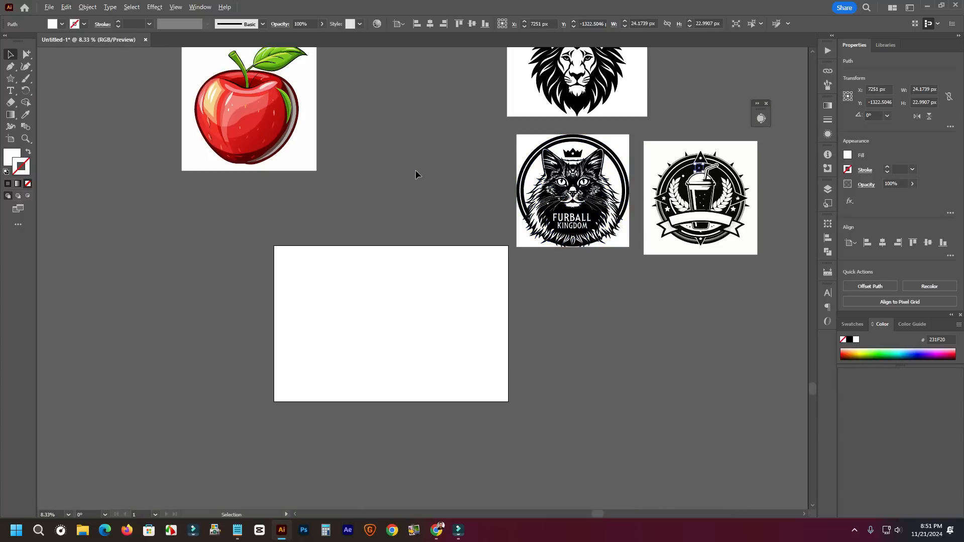
# - Delete the cat badge and the drink badge, including the star drawn on it, from below the lion
pyautogui.click(641, 326)
pyautogui.hscroll(5, 604, 303)
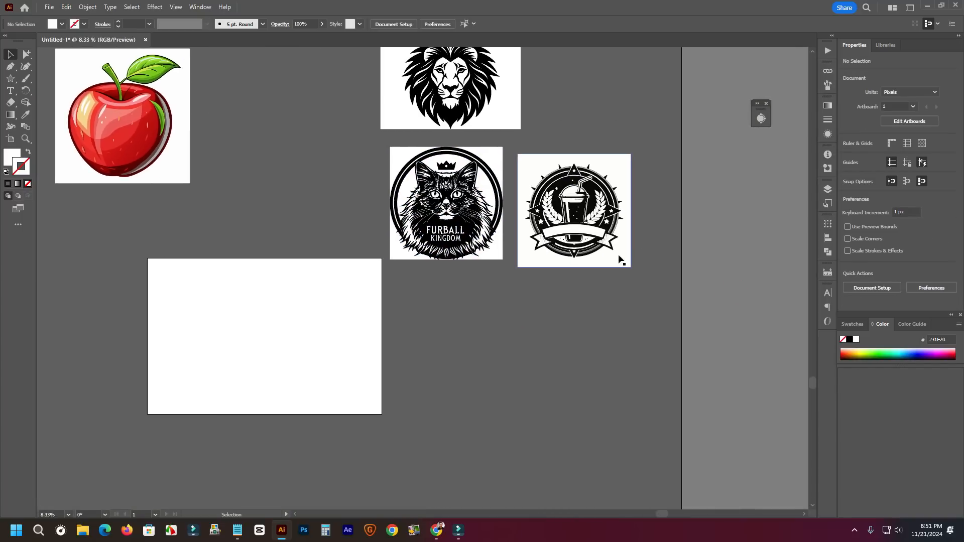
pyautogui.moveTo(645, 202); pyautogui.dragTo(575, 218)
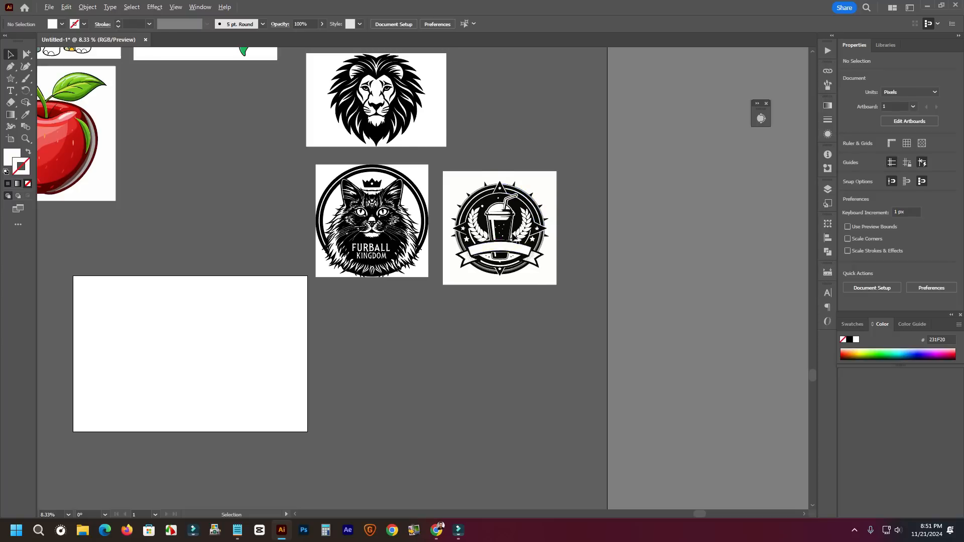
pyautogui.scroll(4, 381, 220)
pyautogui.scroll(-2, 413, 219)
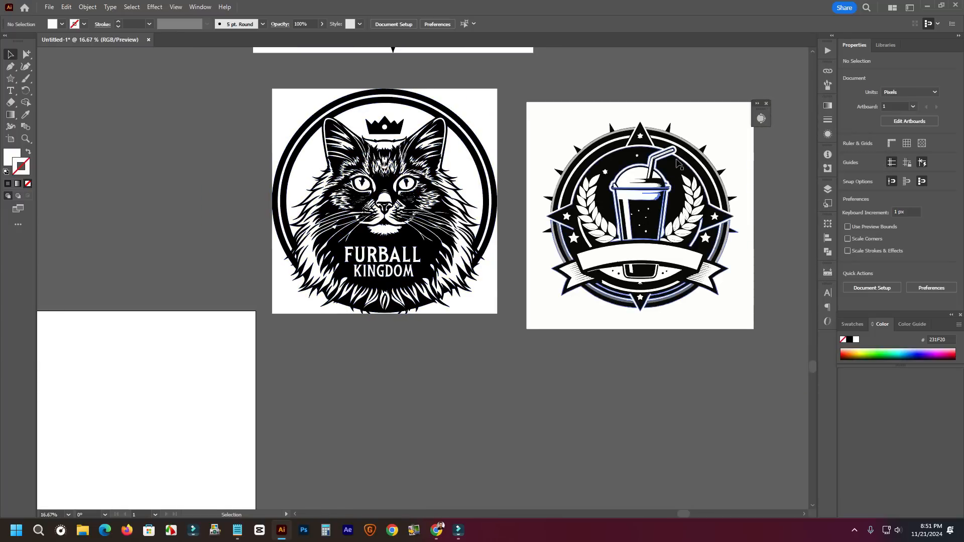
pyautogui.moveTo(572, 107); pyautogui.dragTo(535, 216)
pyautogui.scroll(-2, 544, 182)
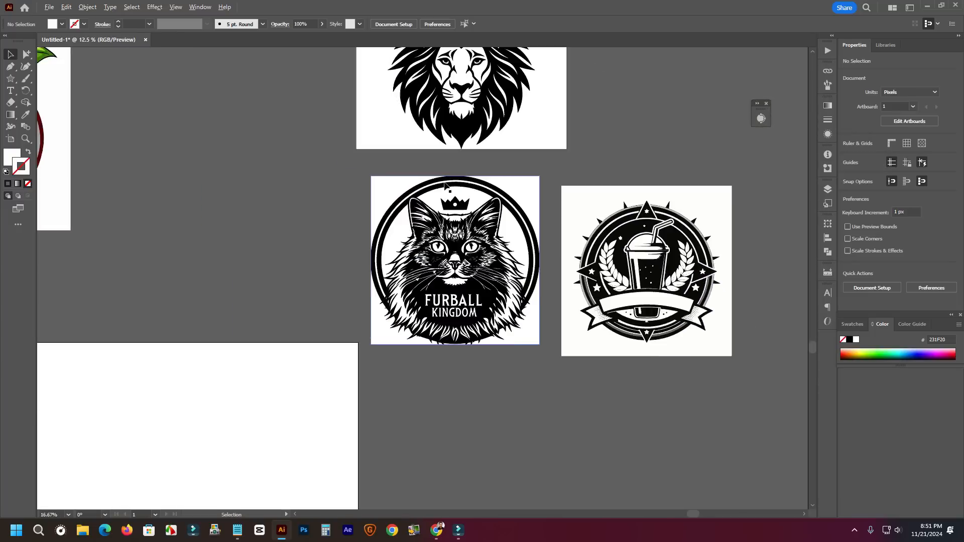
pyautogui.moveTo(666, 323); pyautogui.dragTo(590, 329)
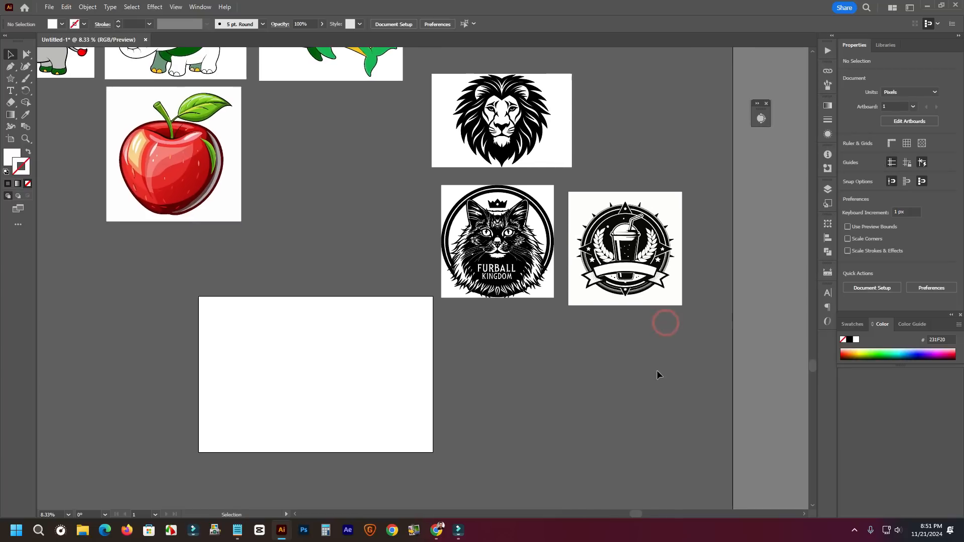
pyautogui.moveTo(670, 343); pyautogui.dragTo(396, 180)
pyautogui.press('Delete')
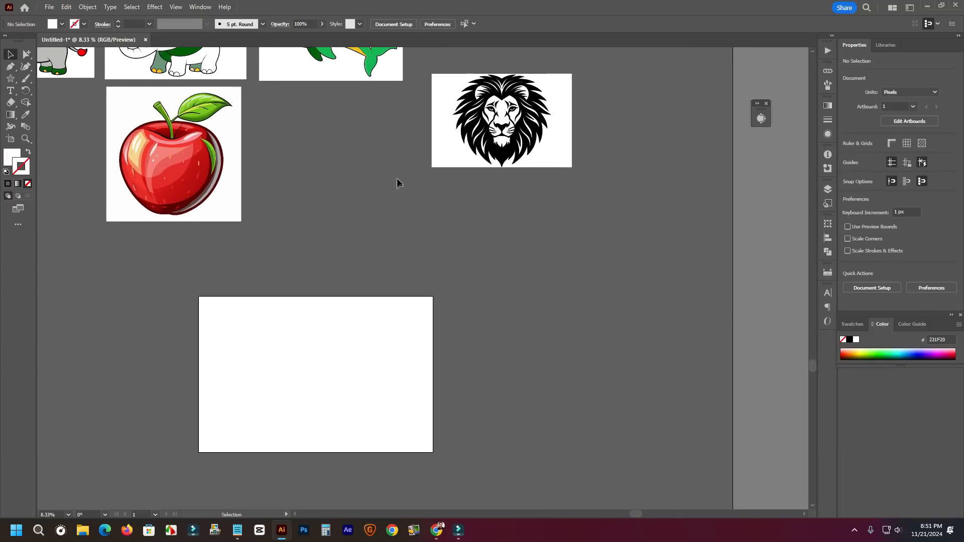
# - Switch to Notepad, highlight the "Tips 03: Color" line in the tips list, and return to the Illustrator artwork
pyautogui.click(237, 529)
pyautogui.moveTo(582, 211); pyautogui.dragTo(378, 209)
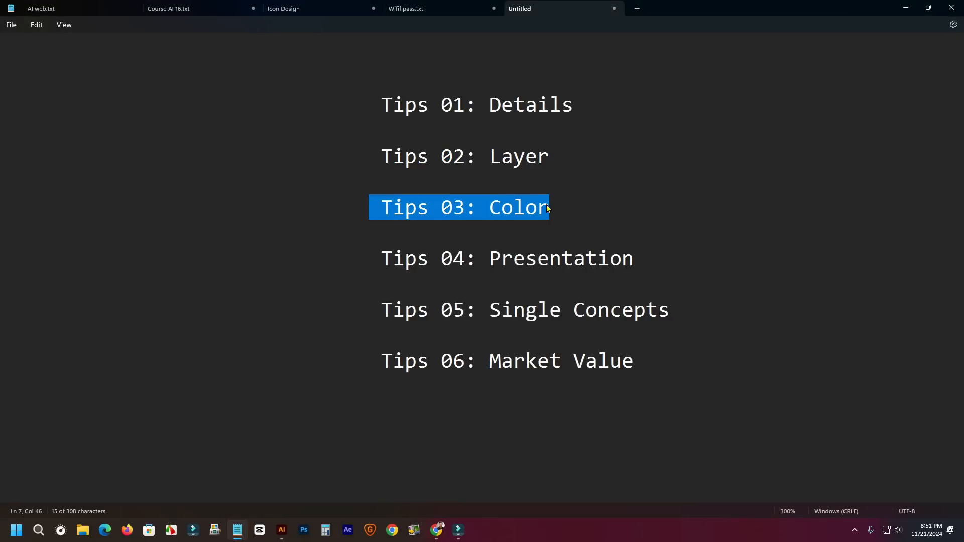
pyautogui.click(907, 9)
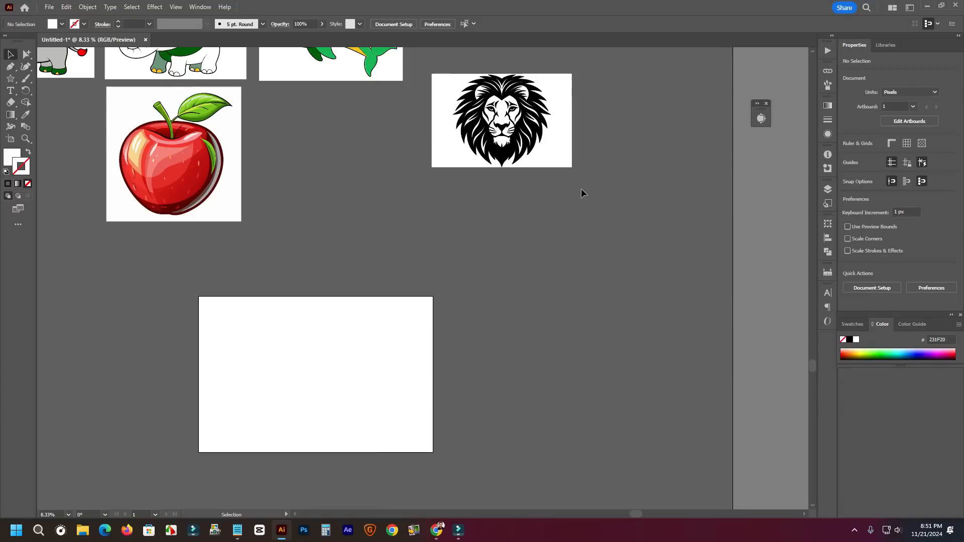
# - Look over the coloring of the Christmas animal illustrations arranged above the apple
pyautogui.moveTo(359, 252); pyautogui.dragTo(637, 374)
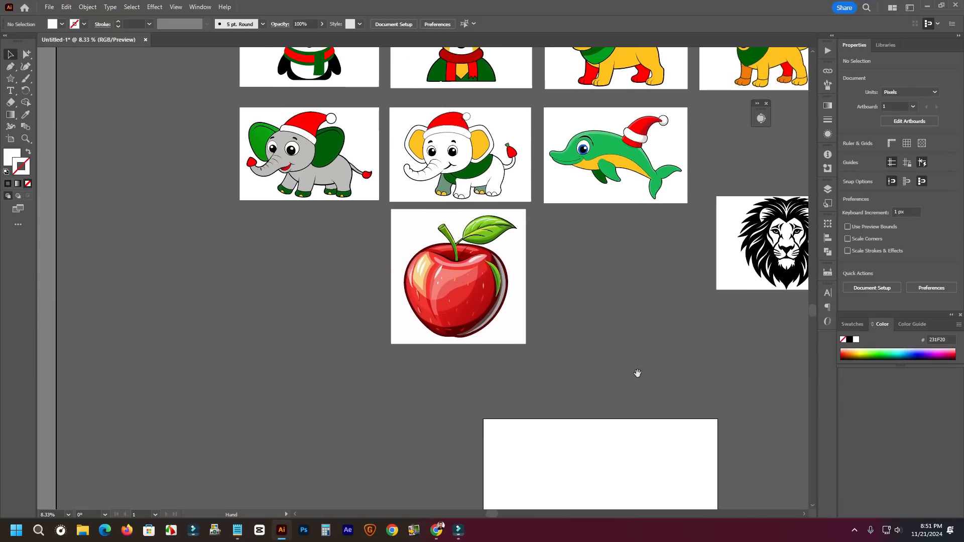
pyautogui.scroll(2, 598, 290)
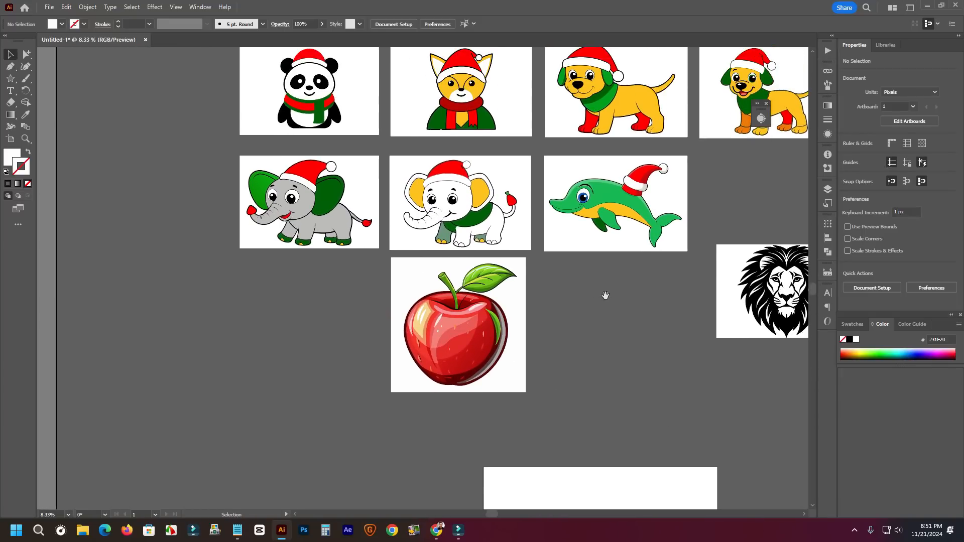
pyautogui.moveTo(604, 295); pyautogui.dragTo(616, 373)
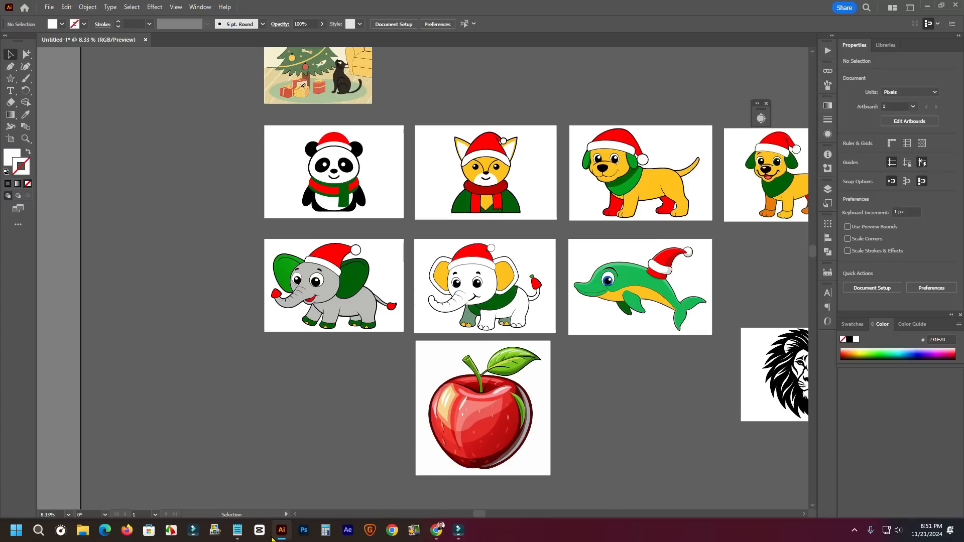
# - Switch to Chrome and examine the colors of the penguin with Santa hat and scarf on its Adobe Stock page
pyautogui.click(434, 536)
pyautogui.scroll(-2, 341, 242)
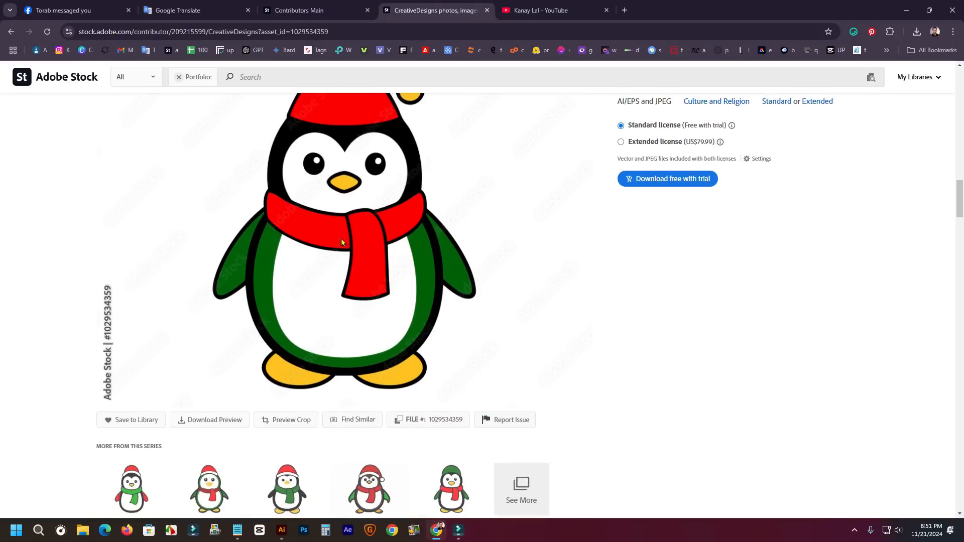
pyautogui.scroll(2, 342, 239)
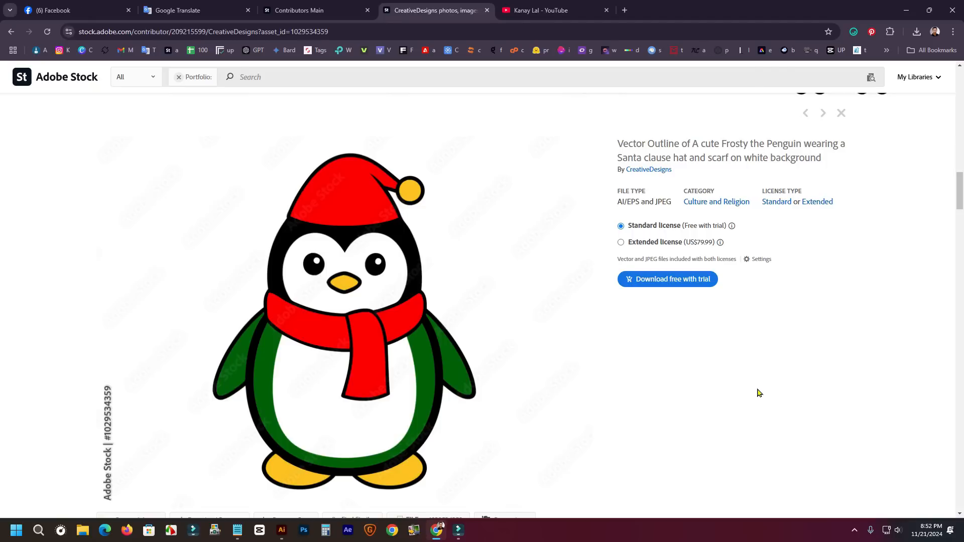
pyautogui.scroll(-1, 753, 391)
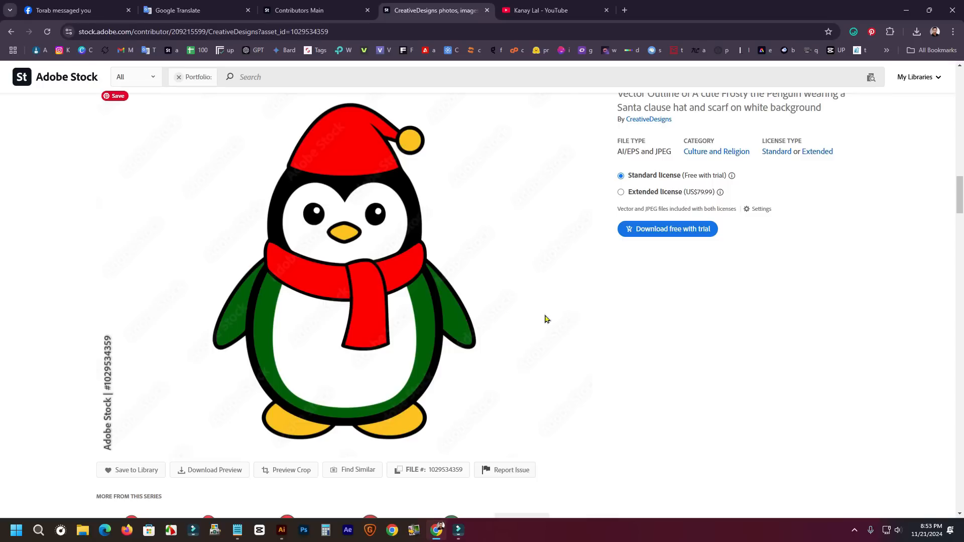
pyautogui.scroll(1, 614, 320)
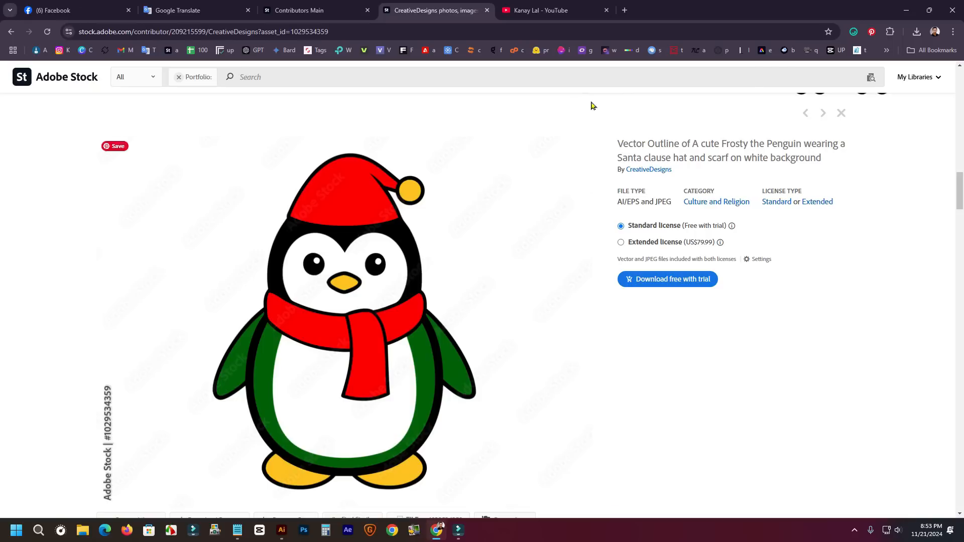
# - Search Google in a new browser tab for "christmas t shirt design"
pyautogui.click(626, 11)
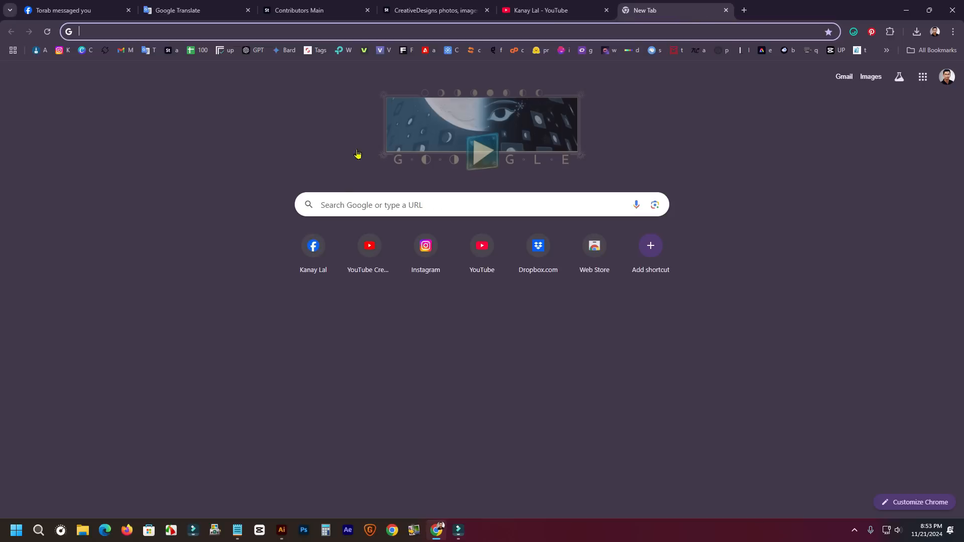
pyautogui.click(373, 194)
pyautogui.write('christmas t shirt design')
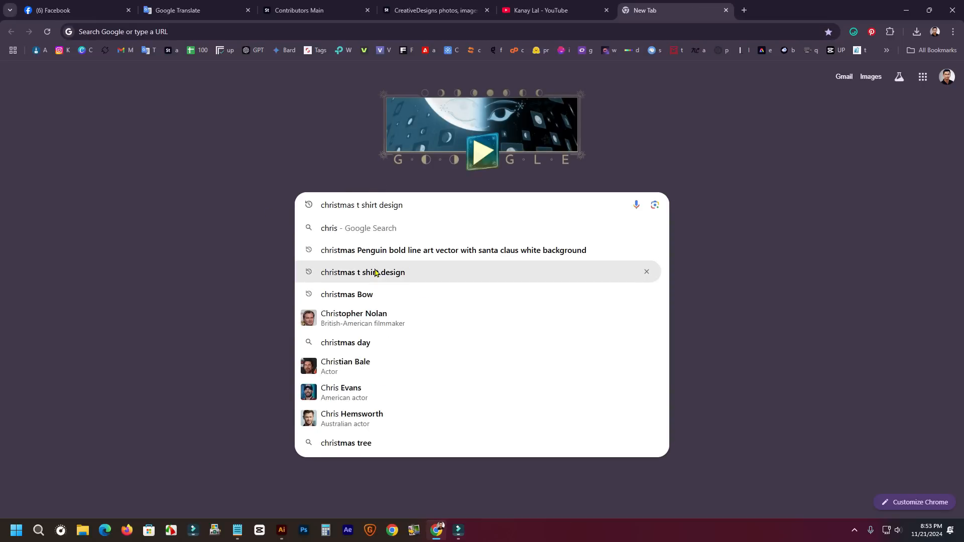
pyautogui.click(375, 272)
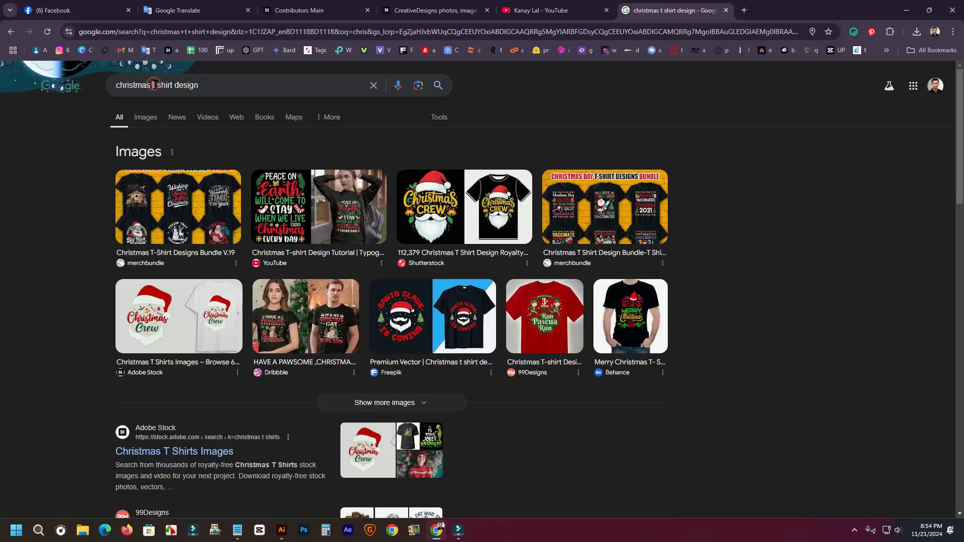
# - Search Google for "christmas color palette" and open the preview of the Christmas HEX Color Scheme image from Scheme Color
pyautogui.moveTo(153, 85); pyautogui.dragTo(244, 85)
pyautogui.write('christmas c')
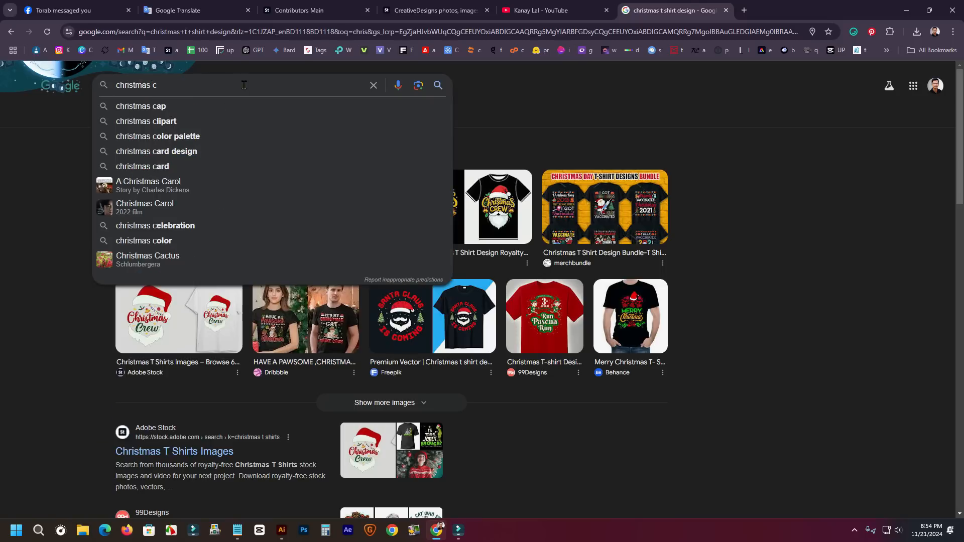
pyautogui.write('o')
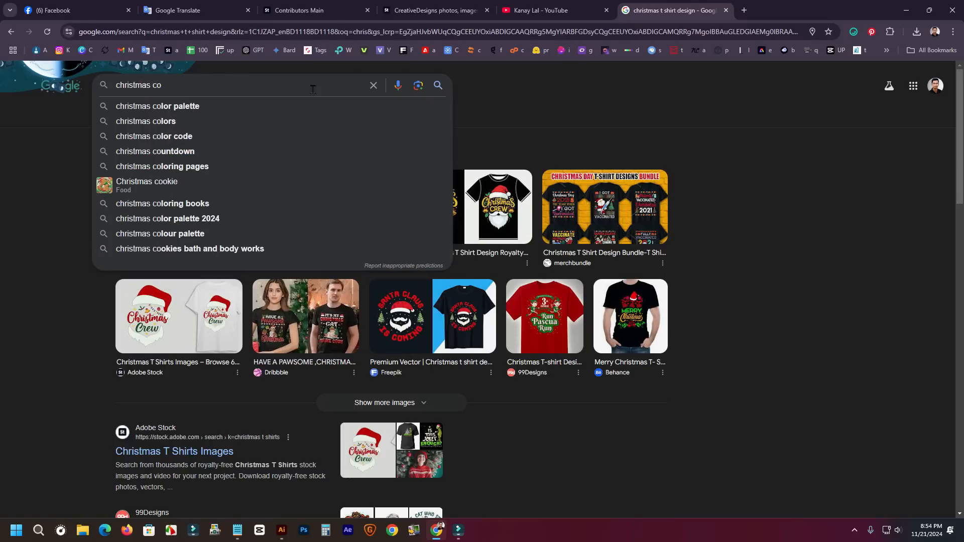
pyautogui.click(188, 106)
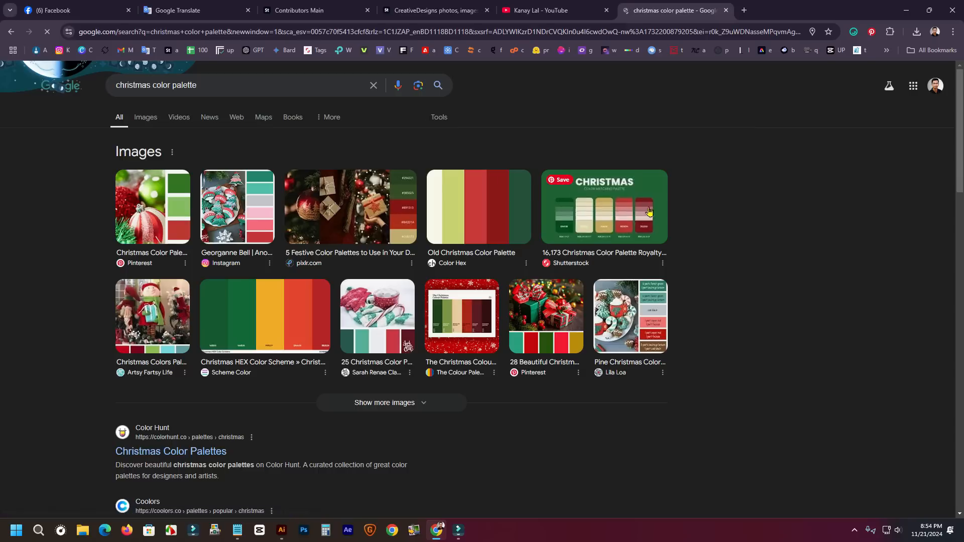
pyautogui.click(265, 316)
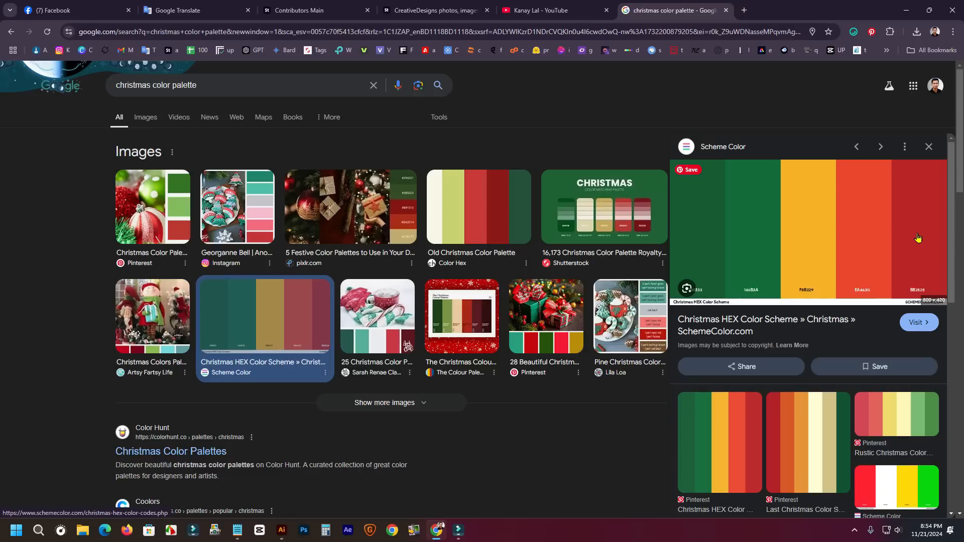
# - Change the search to "usa color palette" and run it
pyautogui.doubleClick(150, 86)
pyautogui.write('us')
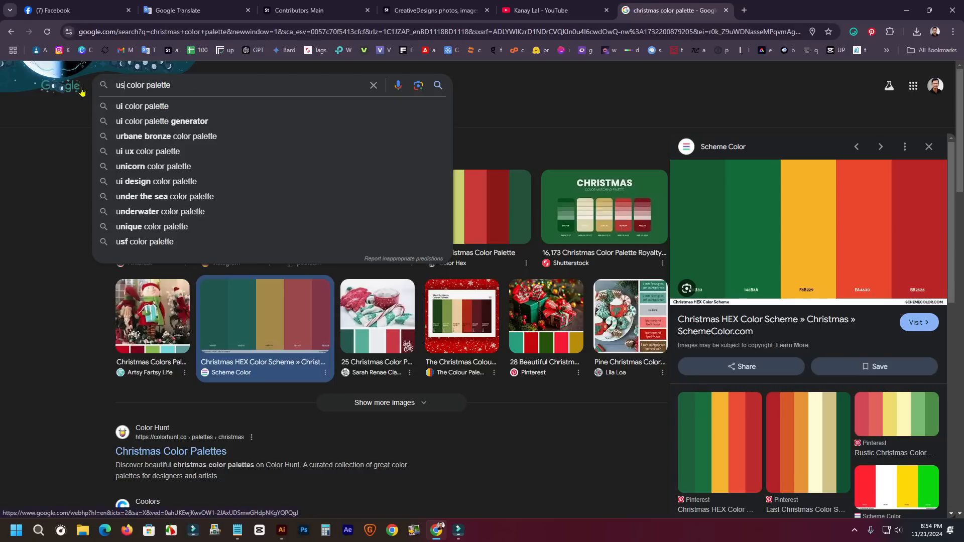
pyautogui.write('a')
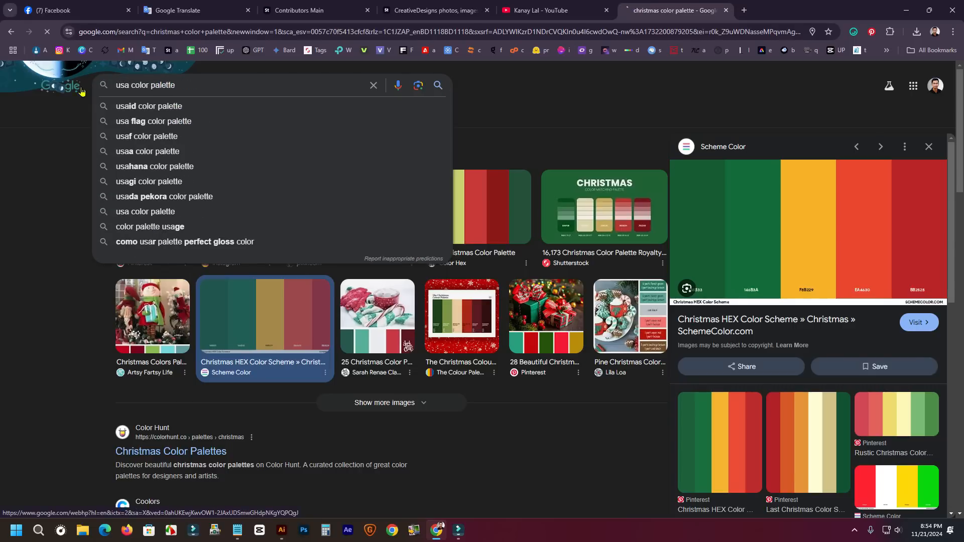
pyautogui.press('Return')
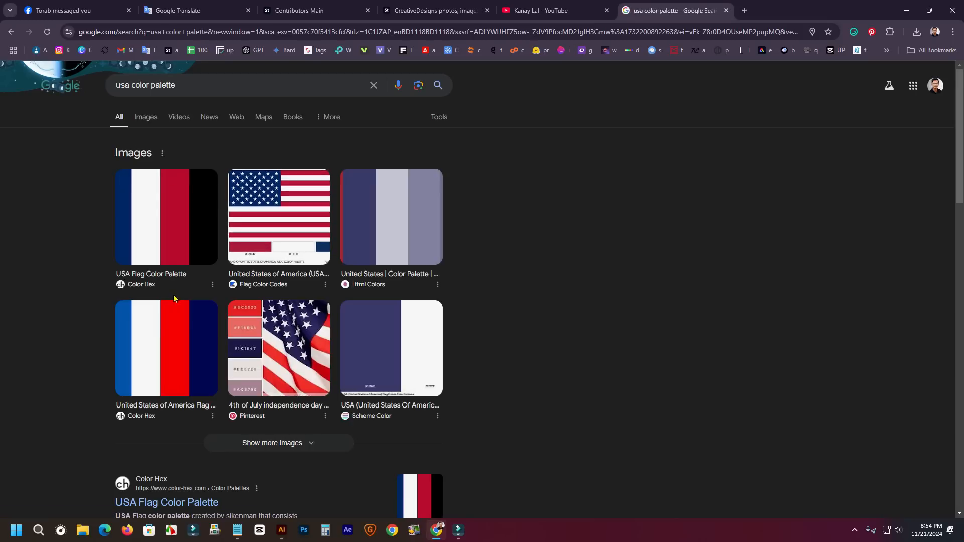
# - Preview the USA Flag Color Palette image from Color Hex and change the search to "halloween color palette"
pyautogui.click(168, 213)
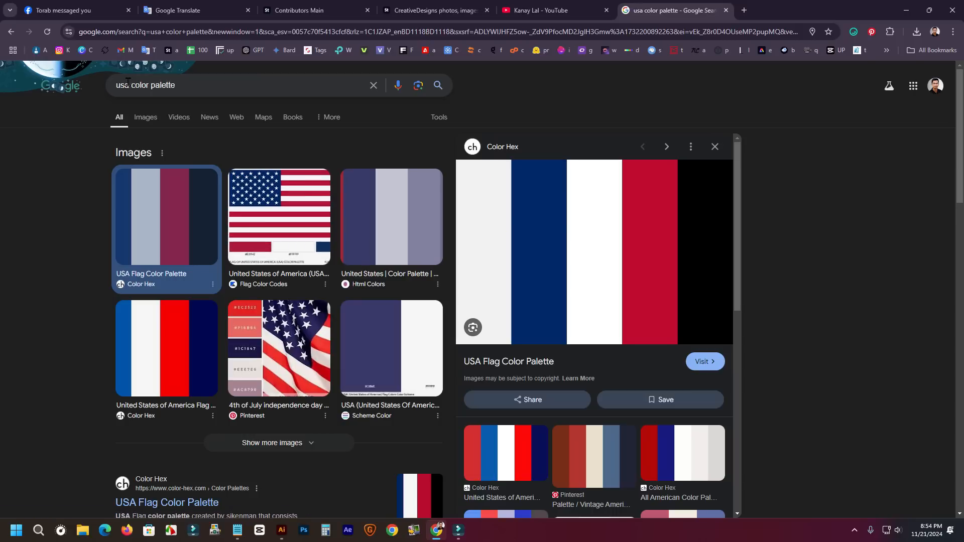
pyautogui.moveTo(129, 85); pyautogui.dragTo(100, 89)
pyautogui.write('ha')
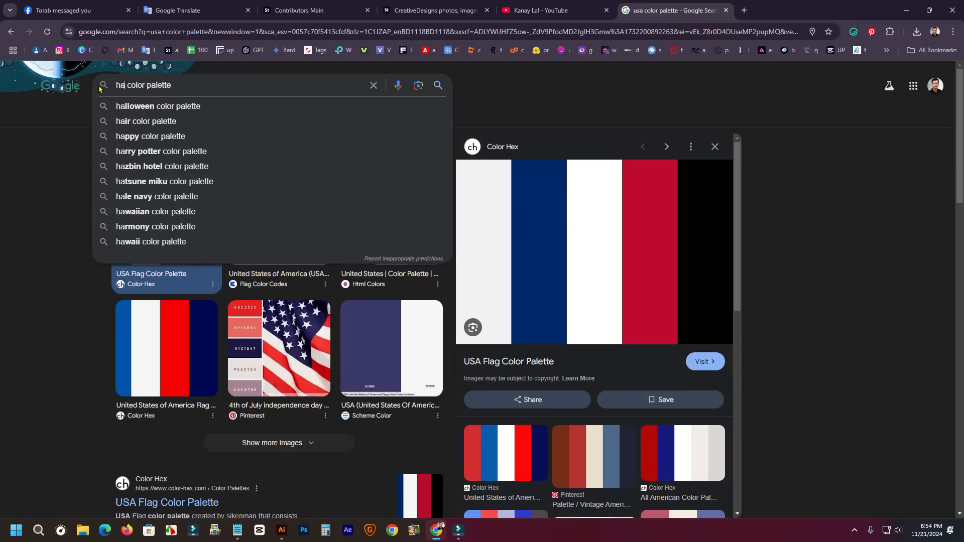
pyautogui.click(178, 106)
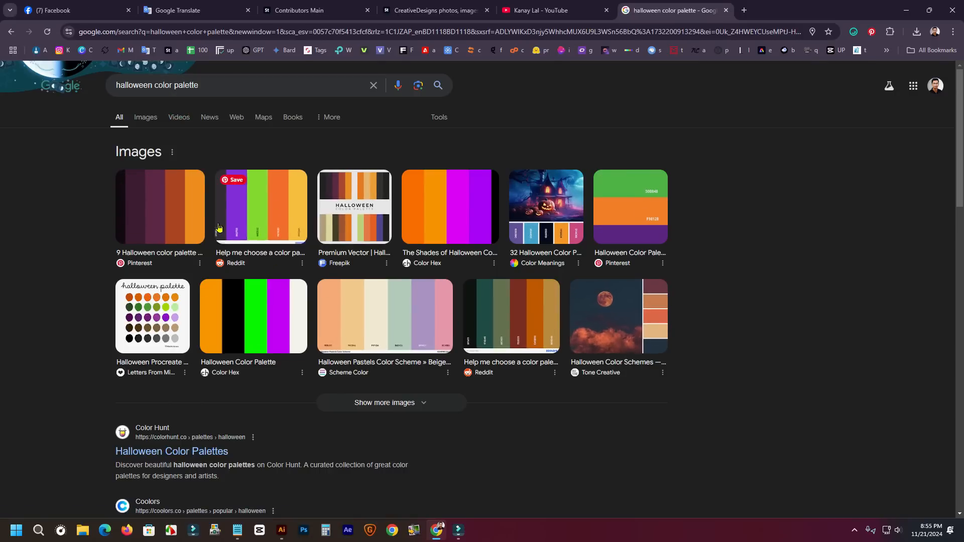
# - Preview the Halloween Color Palette image from Color Hex and browse the related palettes beneath it
pyautogui.click(241, 316)
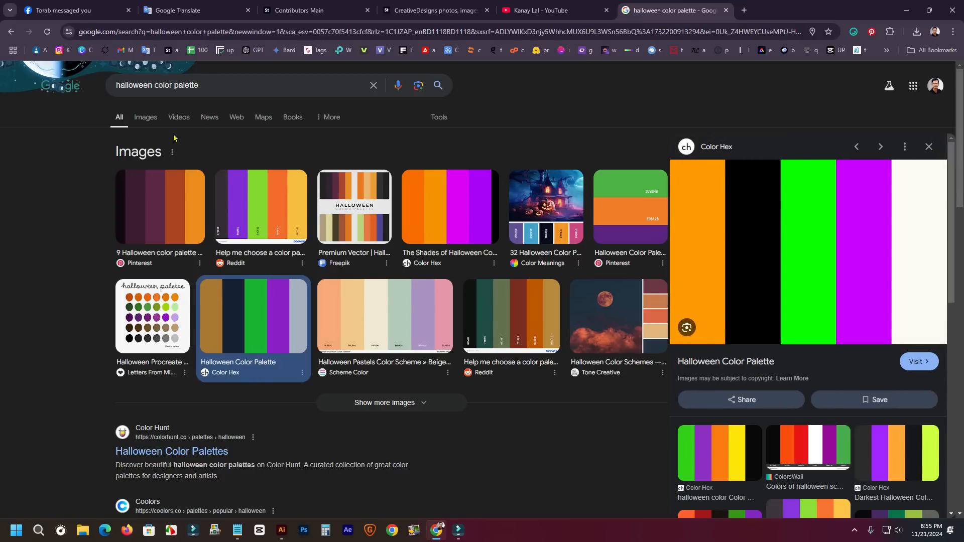
pyautogui.scroll(-8, 796, 304)
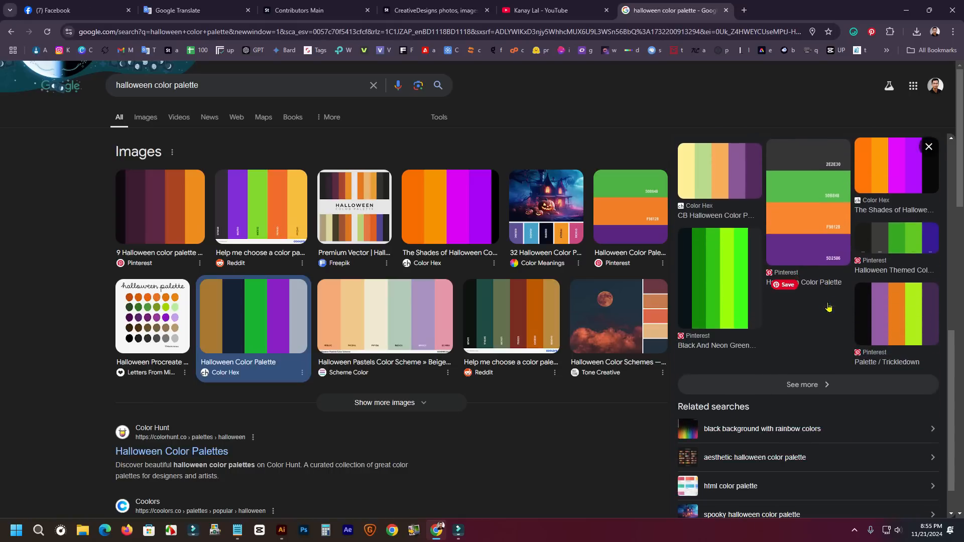
pyautogui.scroll(8, 797, 304)
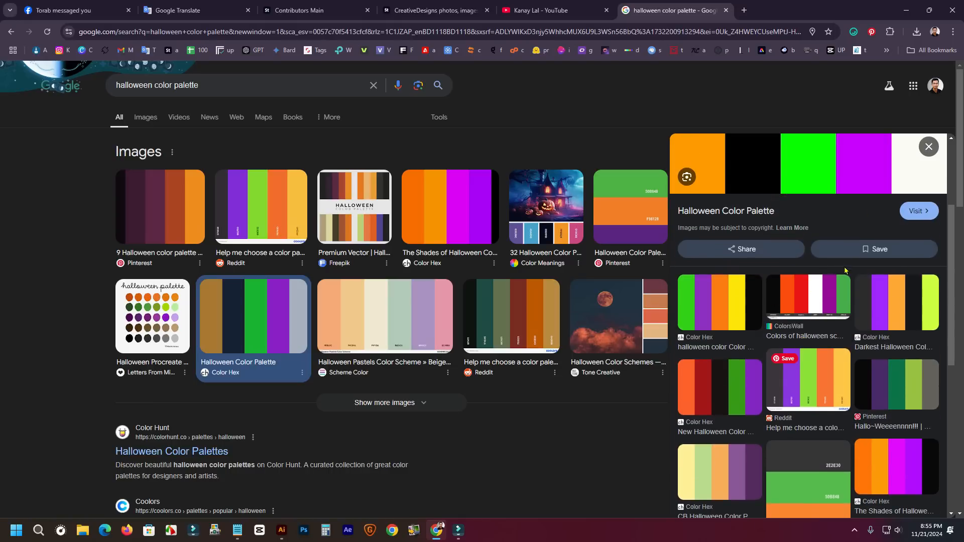
# - Close the palette search tab and check the design tips list in Notepad
pyautogui.click(726, 10)
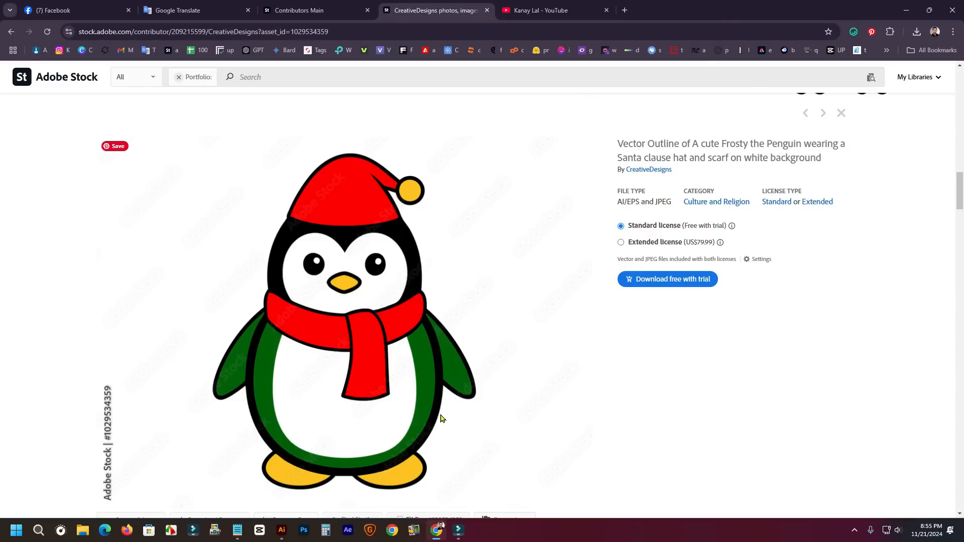
pyautogui.click(238, 529)
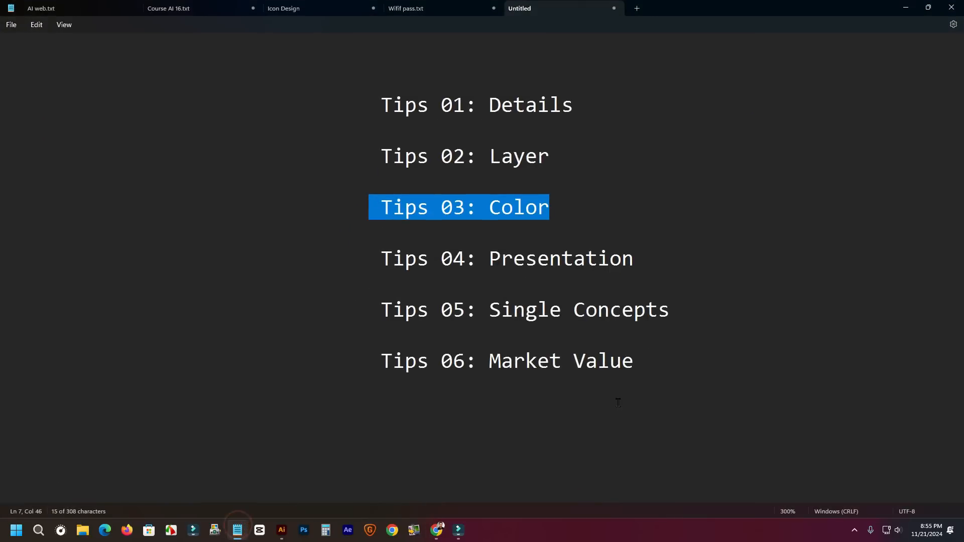
pyautogui.click(907, 8)
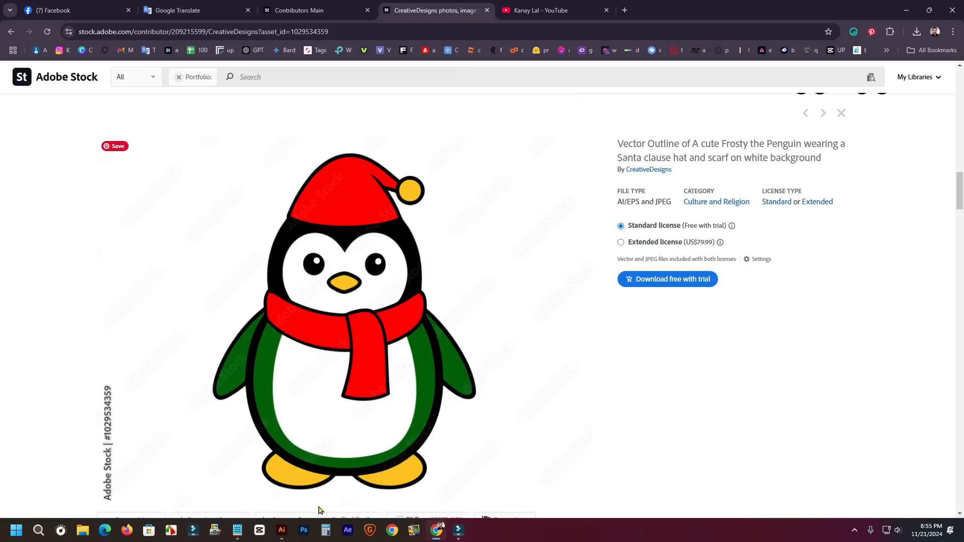
# - Switch to Illustrator and examine the colors of the Christmas animals, focusing on the gray elephant with the Santa hat
pyautogui.click(282, 538)
pyautogui.moveTo(631, 375); pyautogui.dragTo(624, 337)
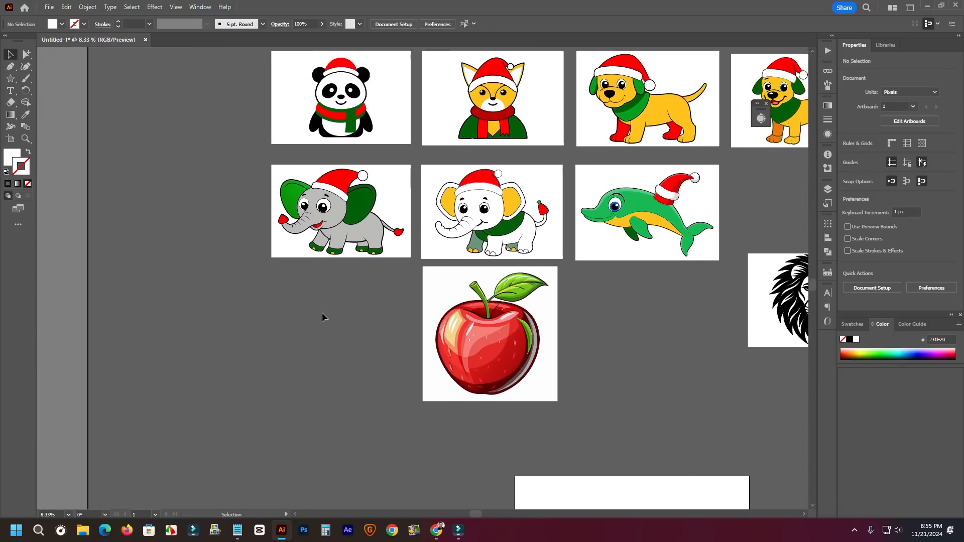
pyautogui.click(329, 216)
pyautogui.scroll(1, 329, 219)
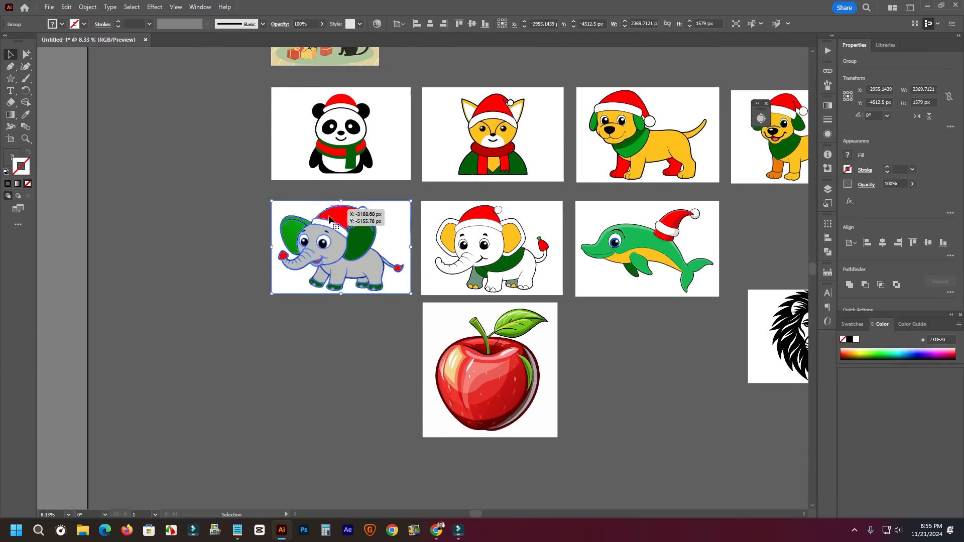
pyautogui.click(556, 272)
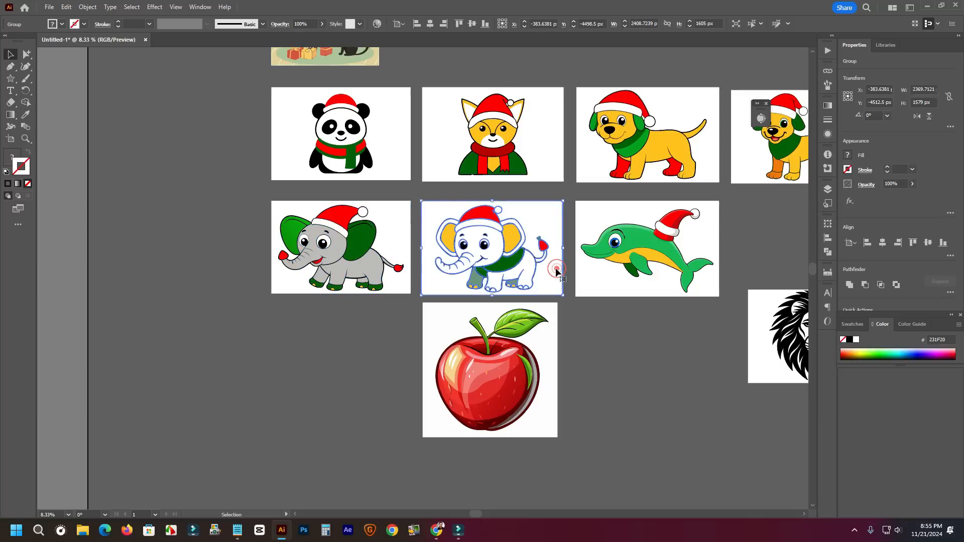
pyautogui.moveTo(731, 183); pyautogui.dragTo(636, 184)
pyautogui.moveTo(598, 229); pyautogui.dragTo(749, 238)
pyautogui.click(364, 241)
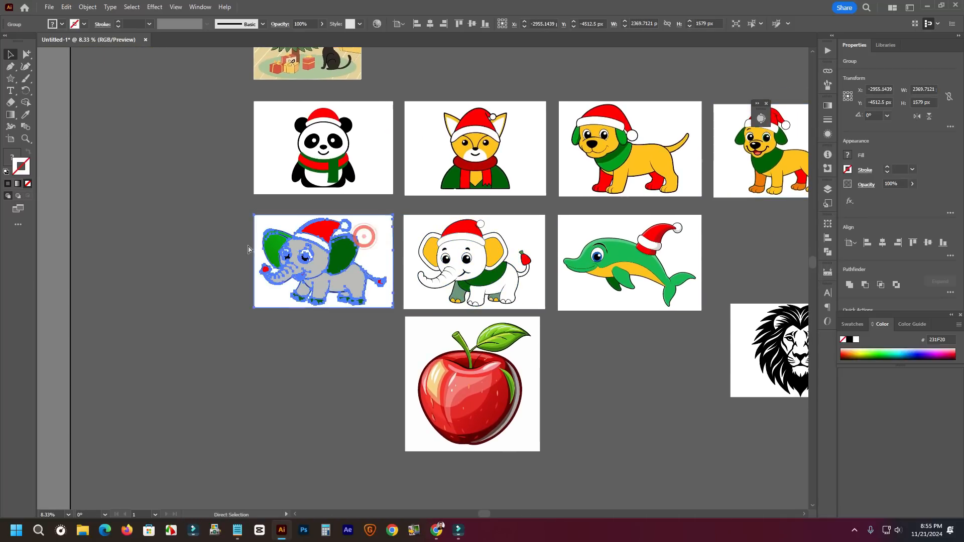
pyautogui.scroll(4, 299, 269)
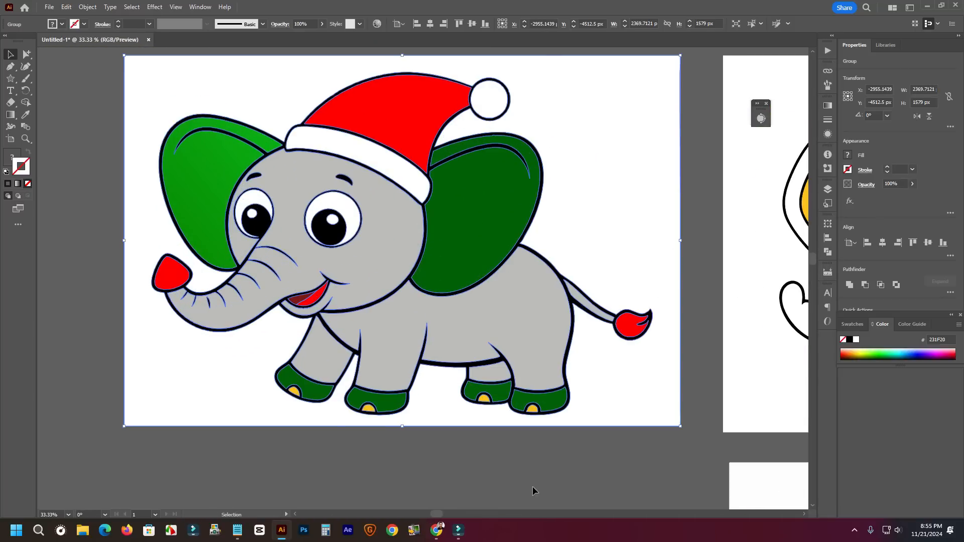
pyautogui.click(525, 512)
pyautogui.moveTo(225, 388); pyautogui.dragTo(594, 385)
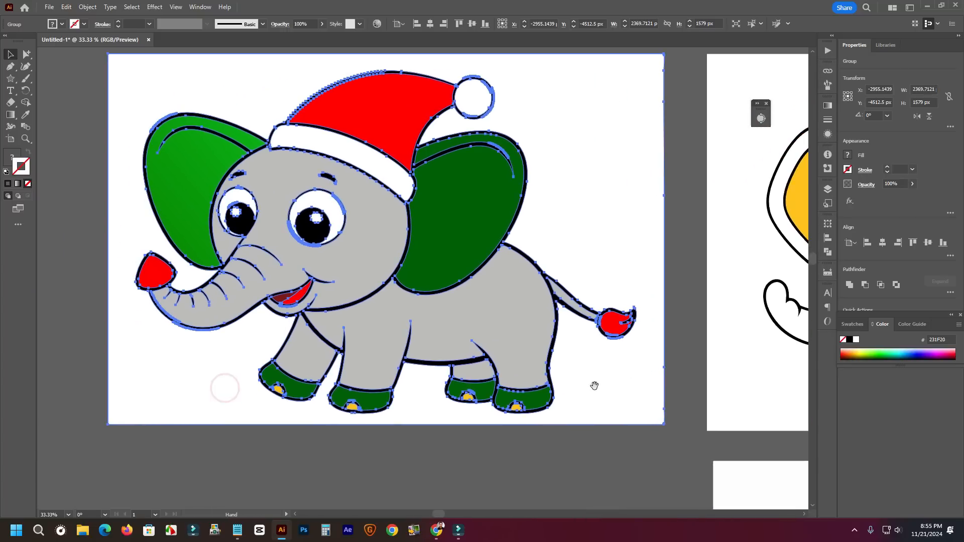
pyautogui.click(480, 486)
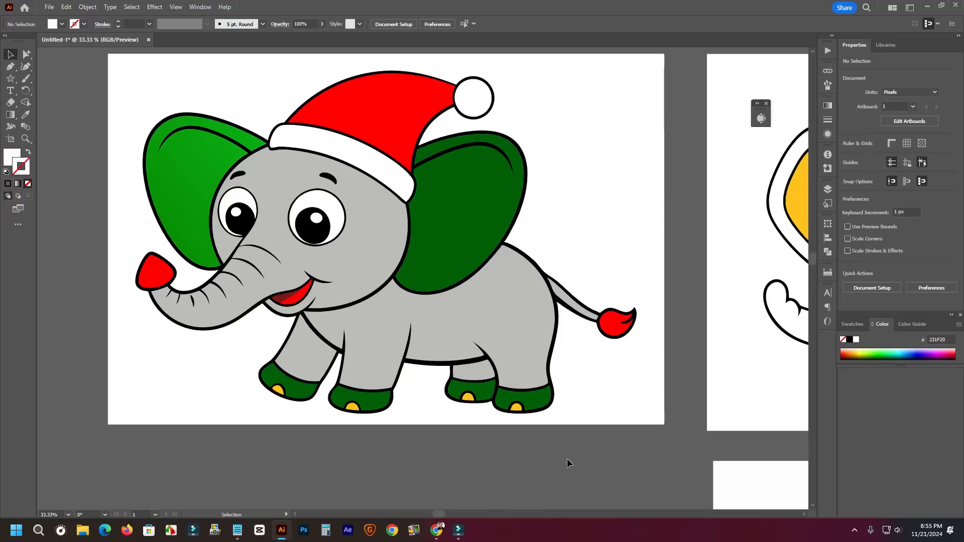
# - Ungroup the gray elephant artwork
pyautogui.click(171, 173)
pyautogui.click(504, 488)
pyautogui.rightClick(584, 404)
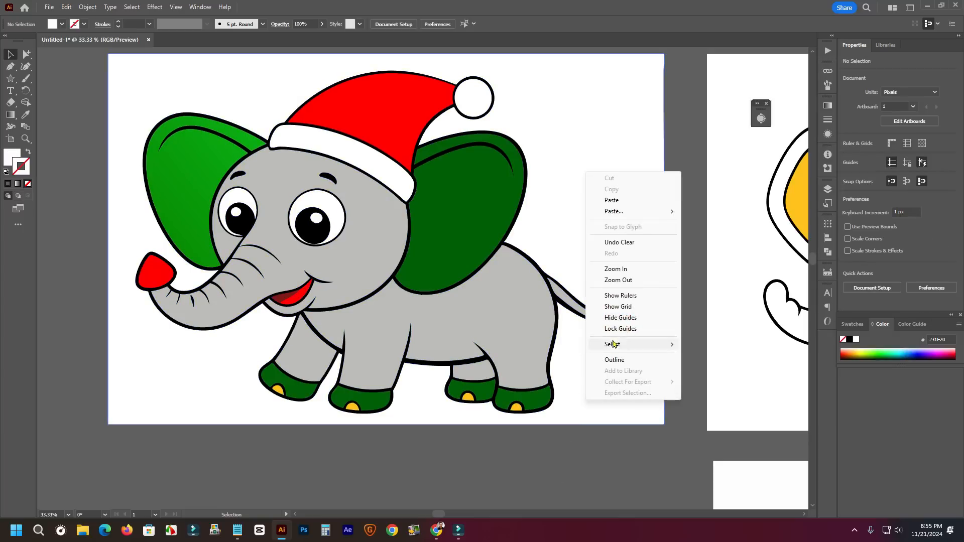
pyautogui.click(586, 402)
pyautogui.click(585, 400)
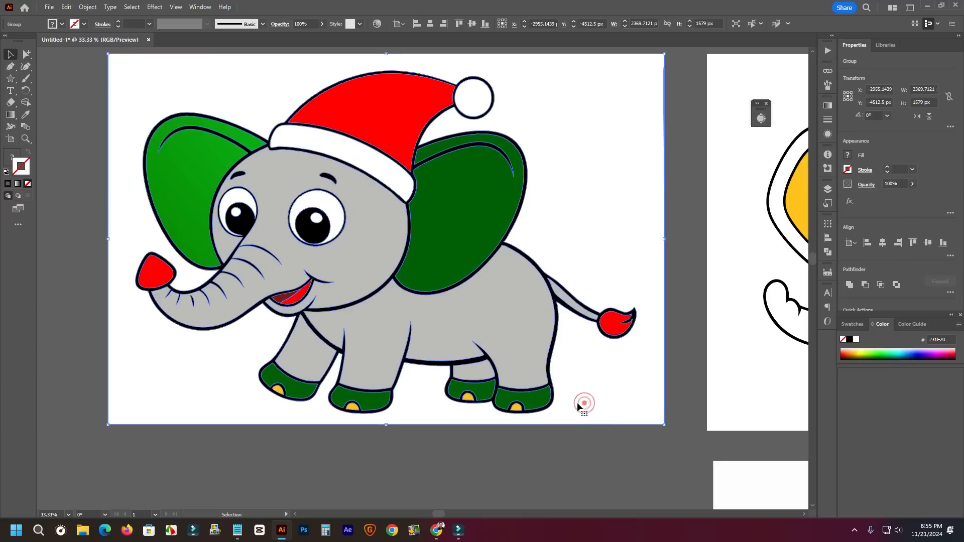
pyautogui.rightClick(590, 390)
pyautogui.click(625, 296)
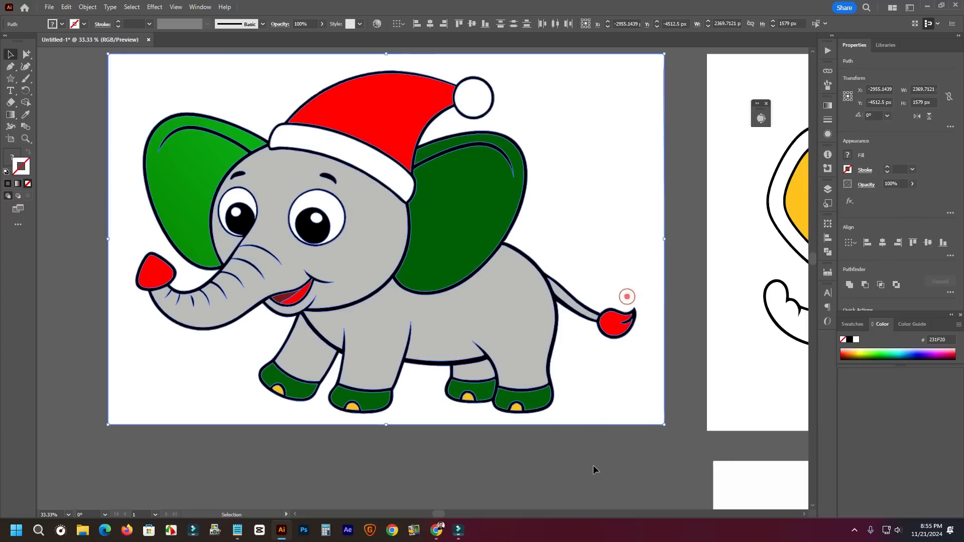
pyautogui.click(593, 466)
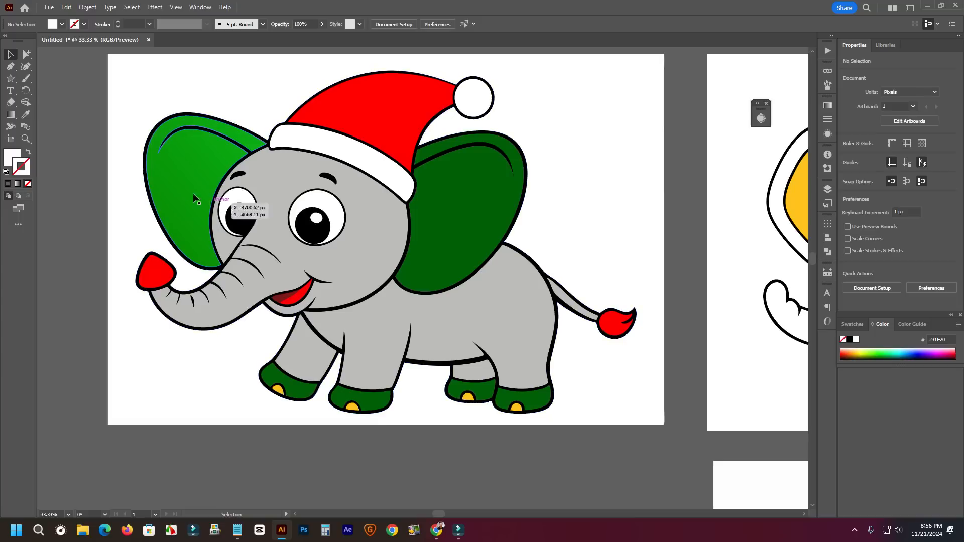
# - Recolor the gray elephant's light green ear with the other ear's dark green, using the Eyedropper
pyautogui.click(186, 181)
pyautogui.click(26, 115)
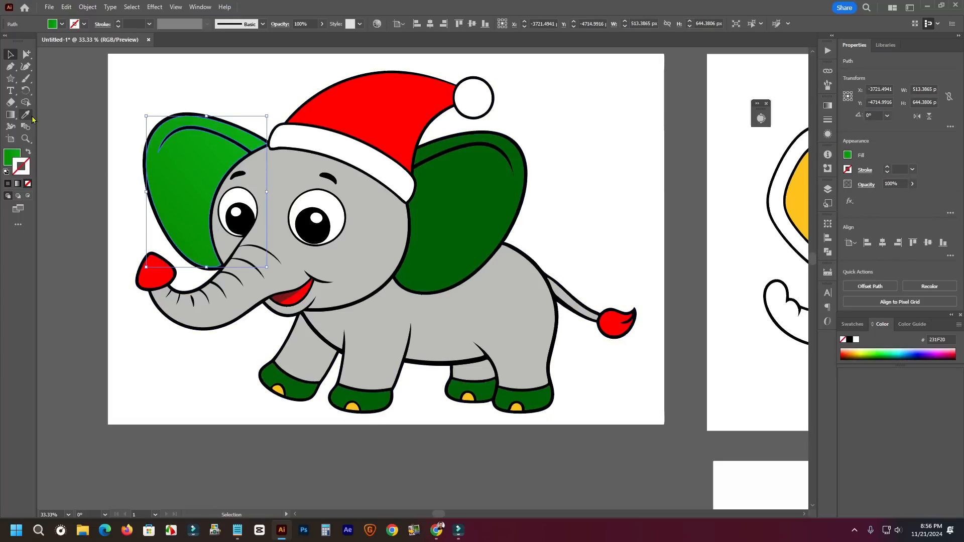
pyautogui.click(455, 183)
pyautogui.press('v')
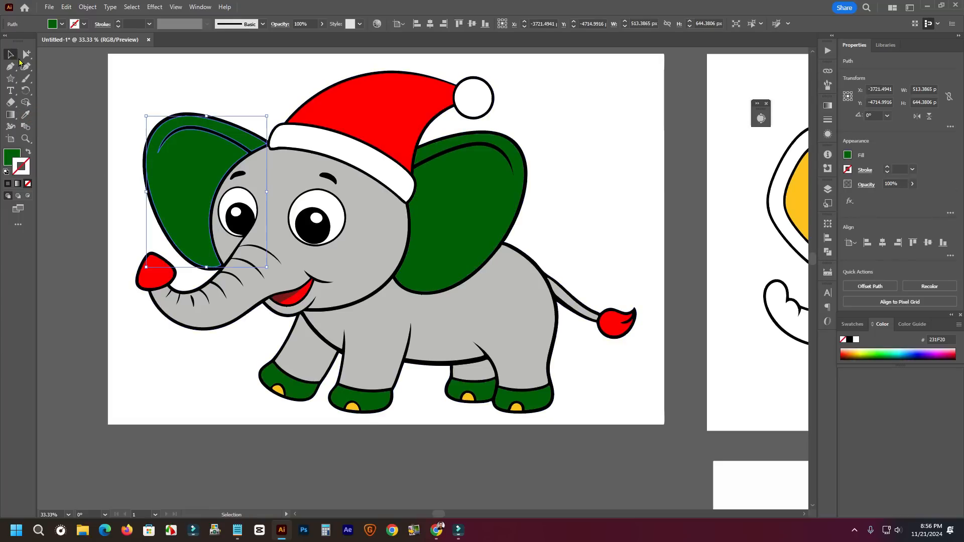
pyautogui.click(50, 120)
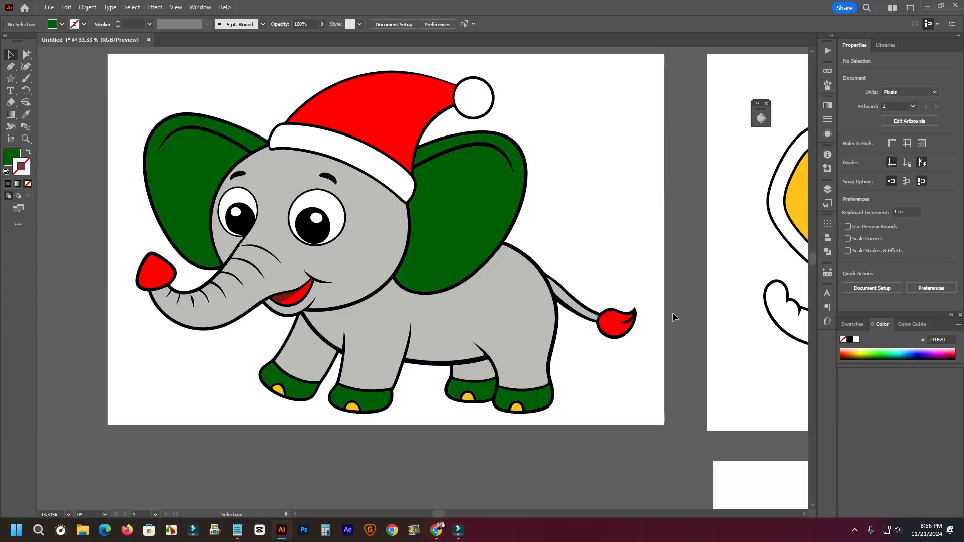
# - Examine the leg and toe colors of the white elephant with the yellow ears up close
pyautogui.hotkey('ctrl', '-')
pyautogui.hotkey('ctrl', '-')
pyautogui.hotkey('ctrl', '-')
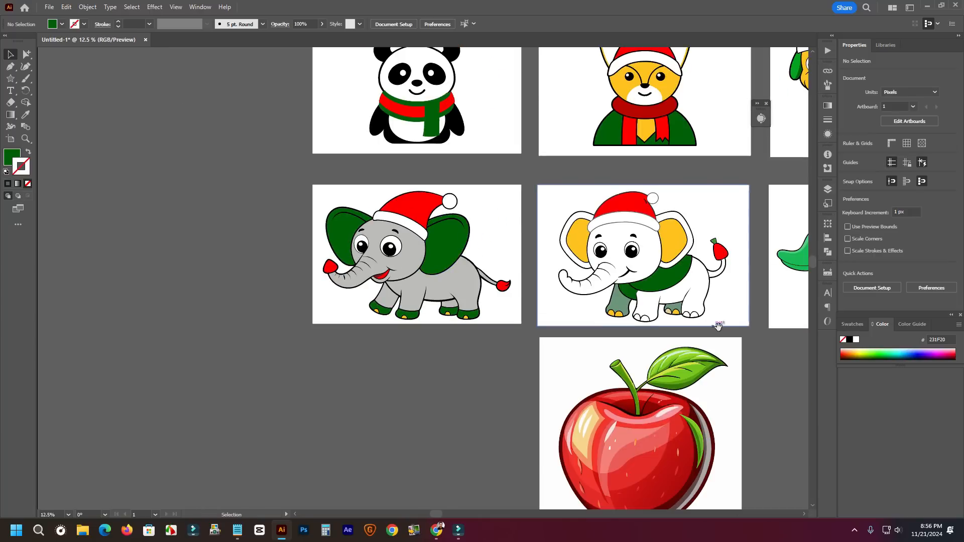
pyautogui.moveTo(718, 327); pyautogui.dragTo(445, 279)
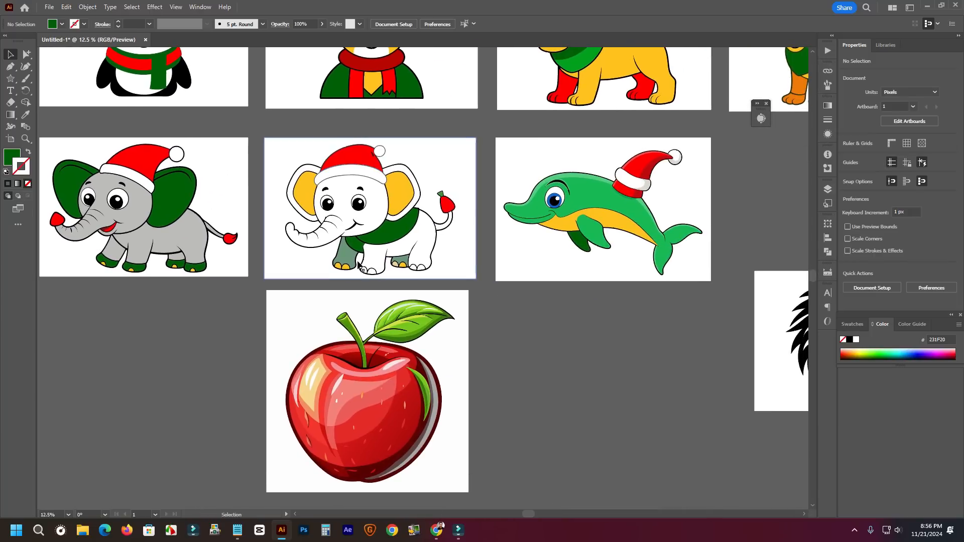
pyautogui.scroll(3, 442, 260)
pyautogui.moveTo(325, 272); pyautogui.dragTo(498, 281)
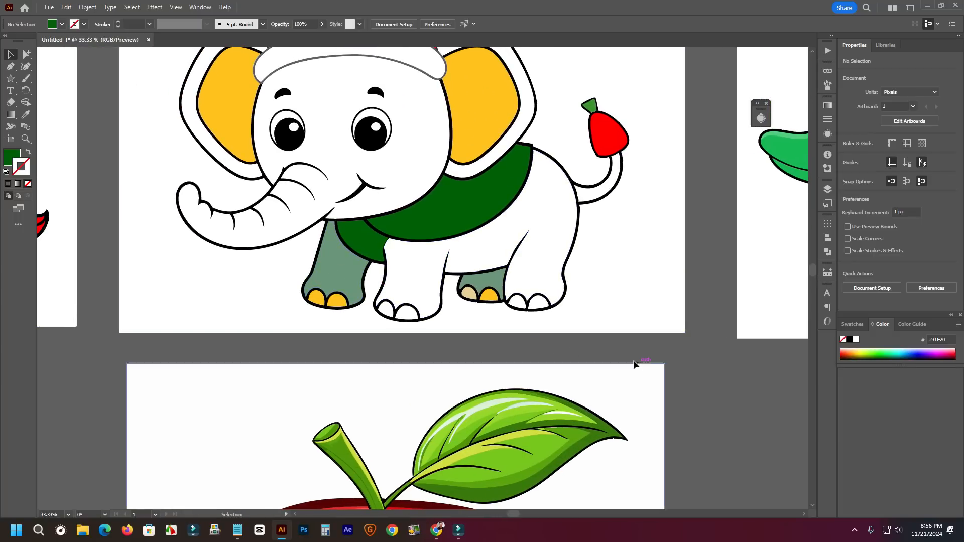
pyautogui.scroll(3, 458, 308)
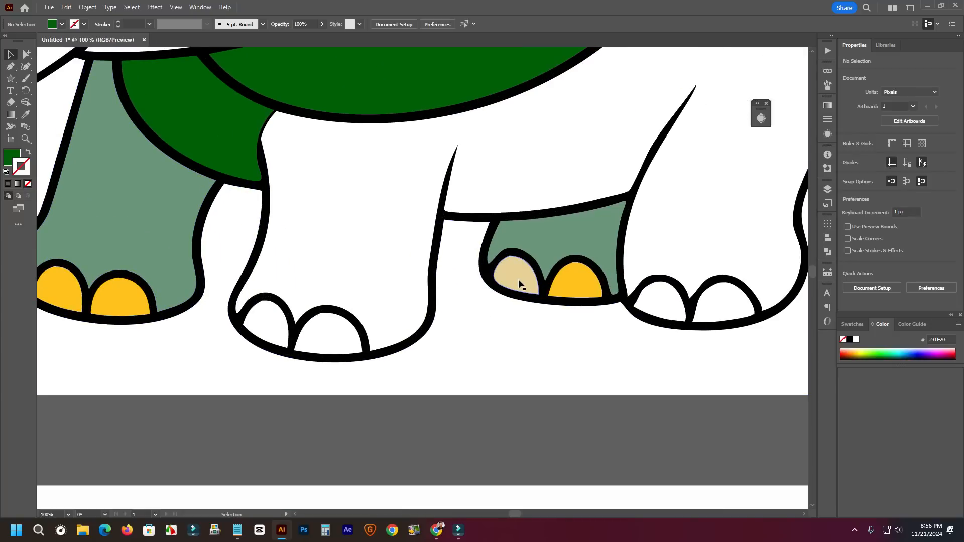
pyautogui.scroll(-1, 519, 283)
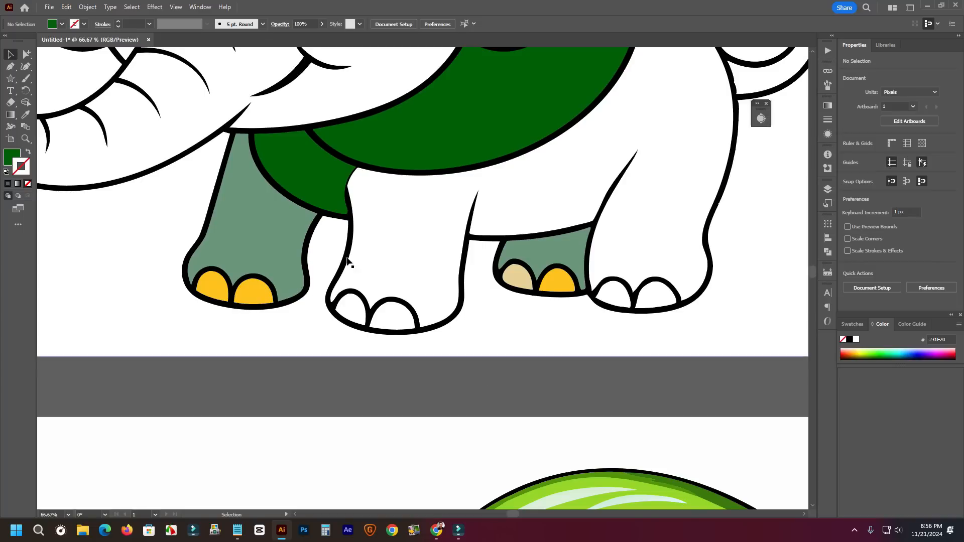
# - Ungroup the white elephant artwork
pyautogui.scroll(-3, 405, 269)
pyautogui.click(466, 266)
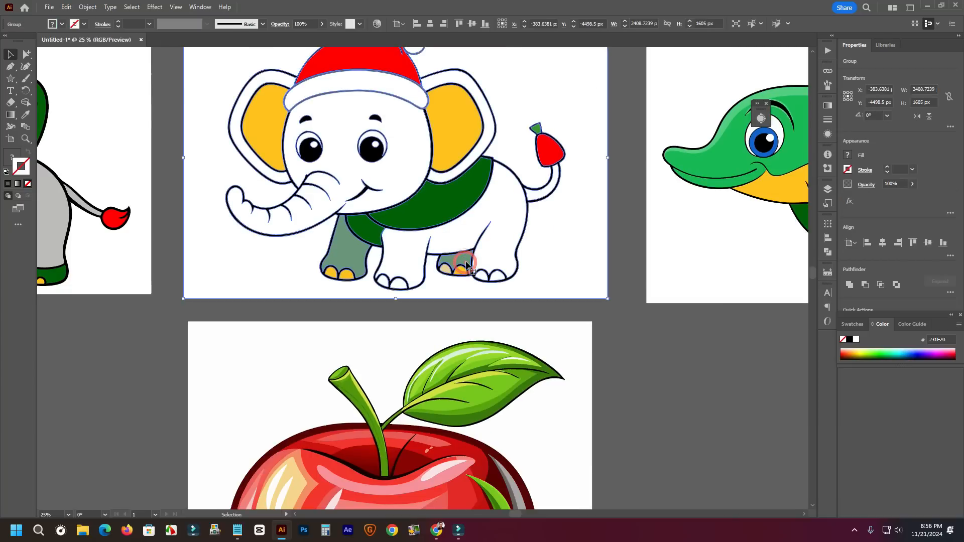
pyautogui.rightClick(485, 246)
pyautogui.click(523, 377)
pyautogui.click(705, 377)
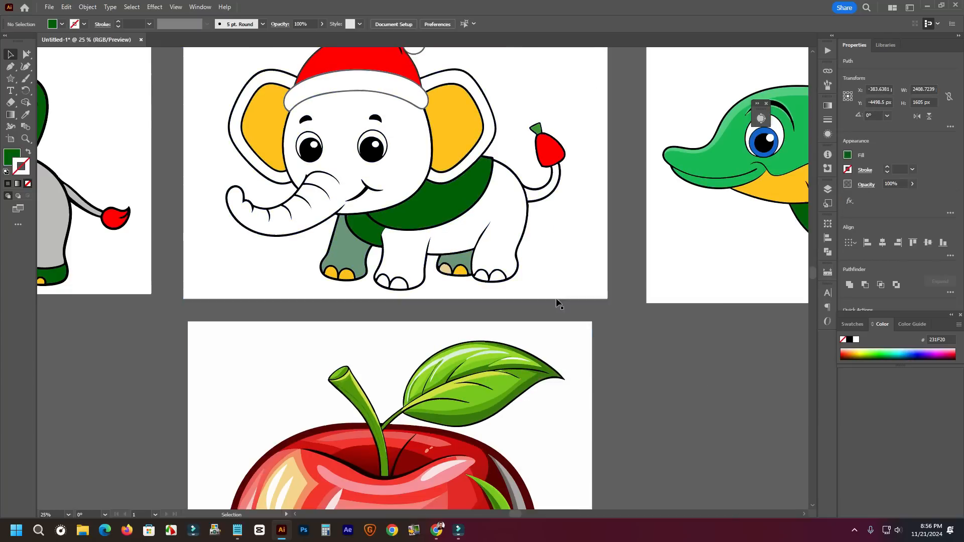
# - Recolor both gray-green far legs of the white elephant to white, sampling the background with the Eyedropper
pyautogui.click(450, 264)
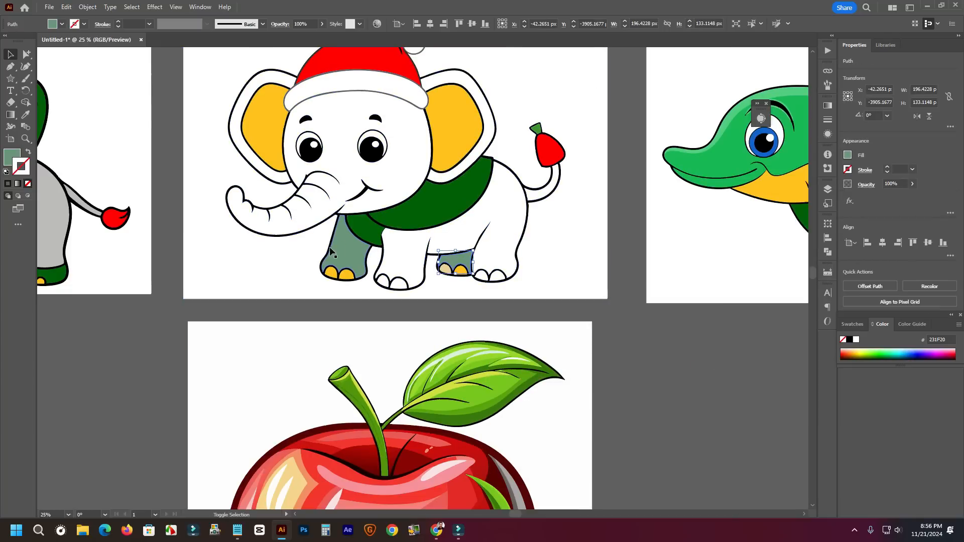
pyautogui.keyDown('shift'); pyautogui.click(355, 252); pyautogui.keyUp('shift')
pyautogui.click(24, 114)
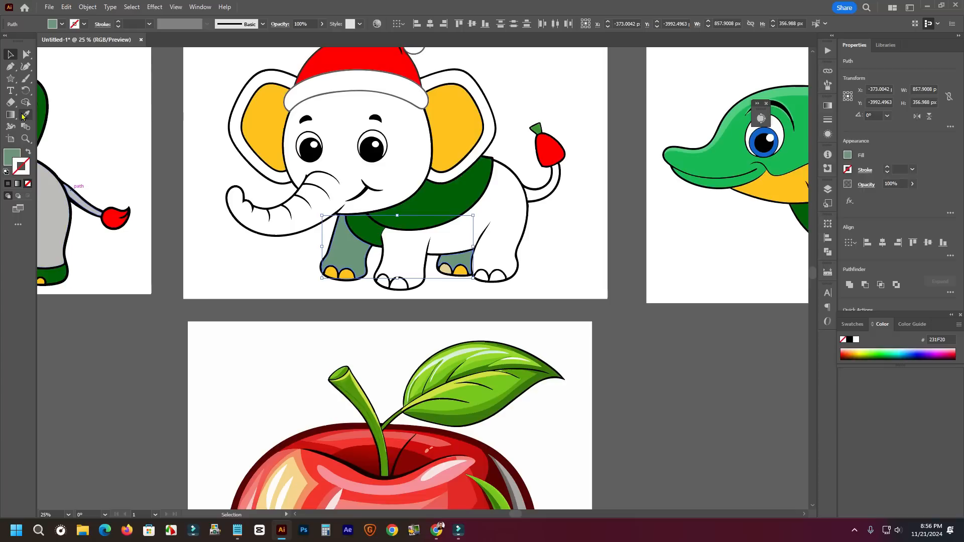
pyautogui.click(594, 239)
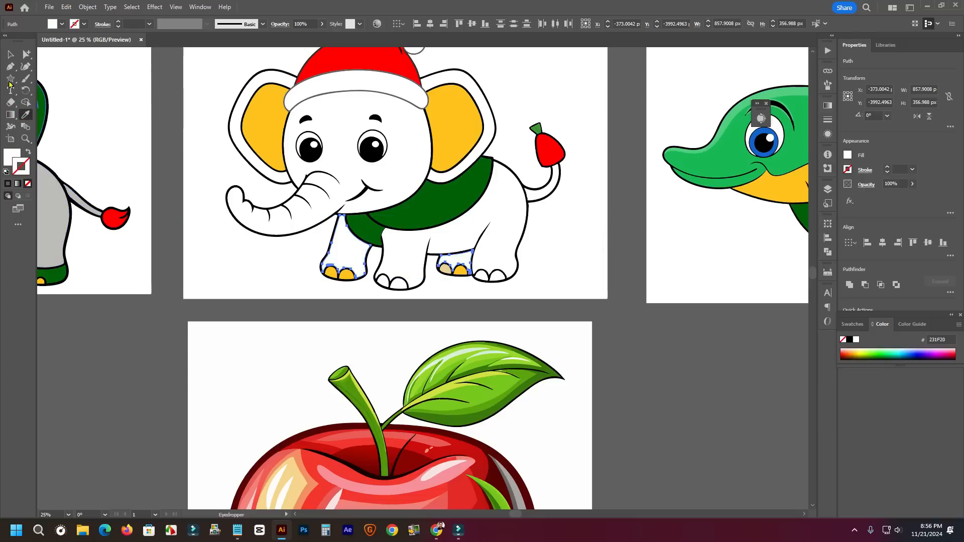
pyautogui.click(6, 55)
pyautogui.click(763, 317)
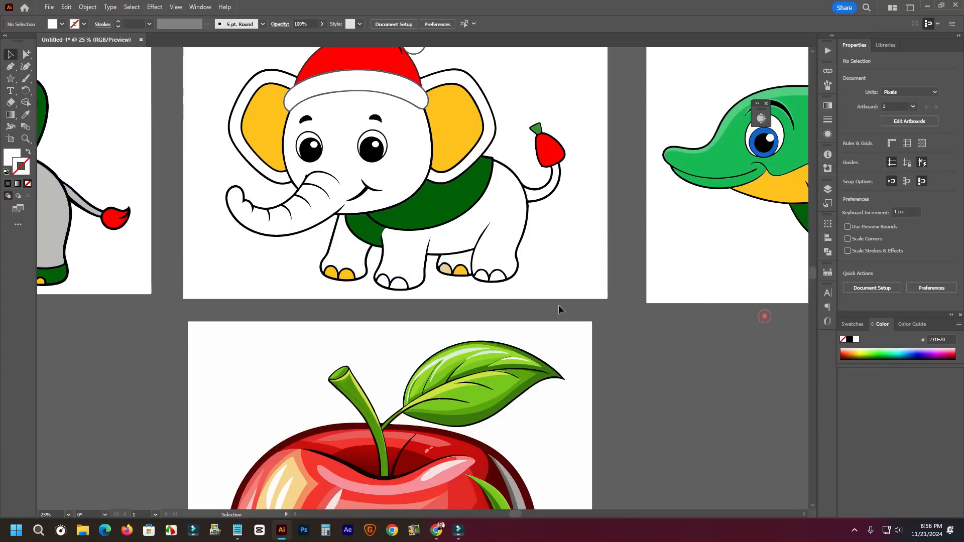
# - Recolor the white elephant's beige far hind toe with the yellow of a front toe, using the Eyedropper
pyautogui.click(446, 271)
pyautogui.click(24, 114)
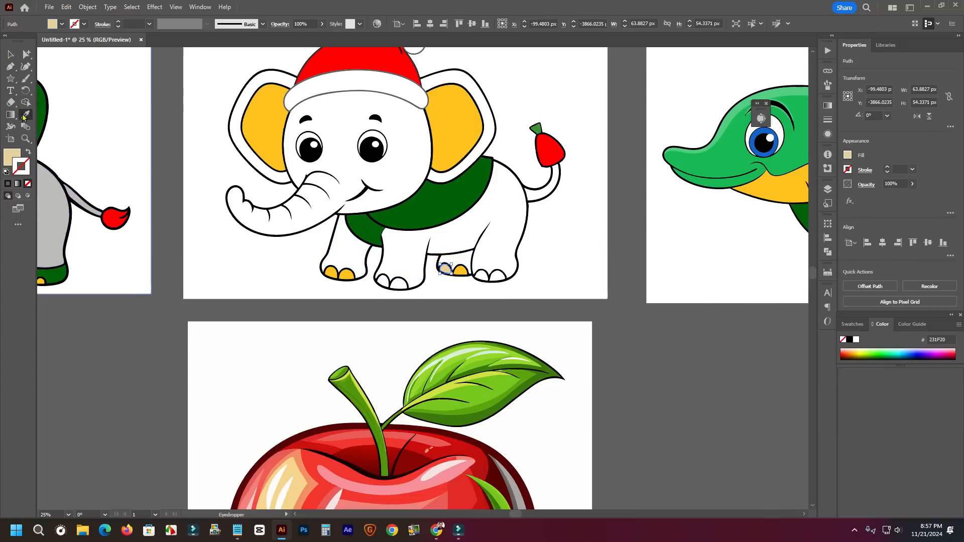
pyautogui.click(347, 274)
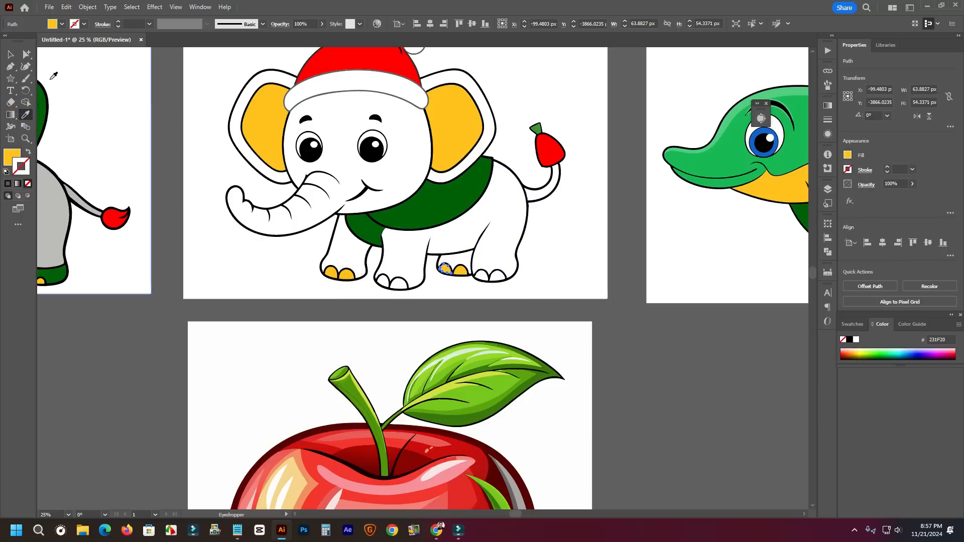
pyautogui.click(11, 53)
pyautogui.click(660, 362)
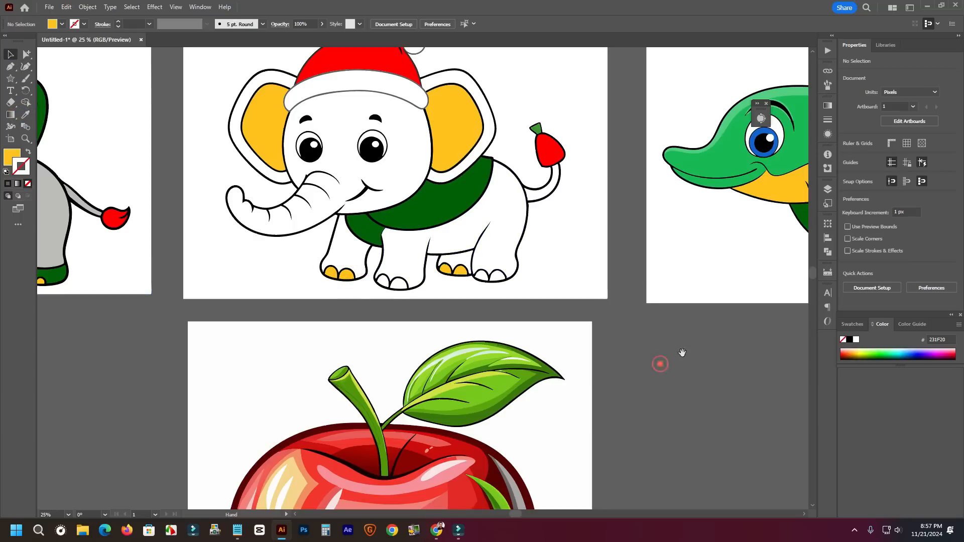
# - Ungroup the artwork of the open-mouthed puppy with the orange and red far legs
pyautogui.moveTo(681, 353); pyautogui.dragTo(623, 313)
pyautogui.scroll(-1, 600, 328)
pyautogui.scroll(-2, 603, 331)
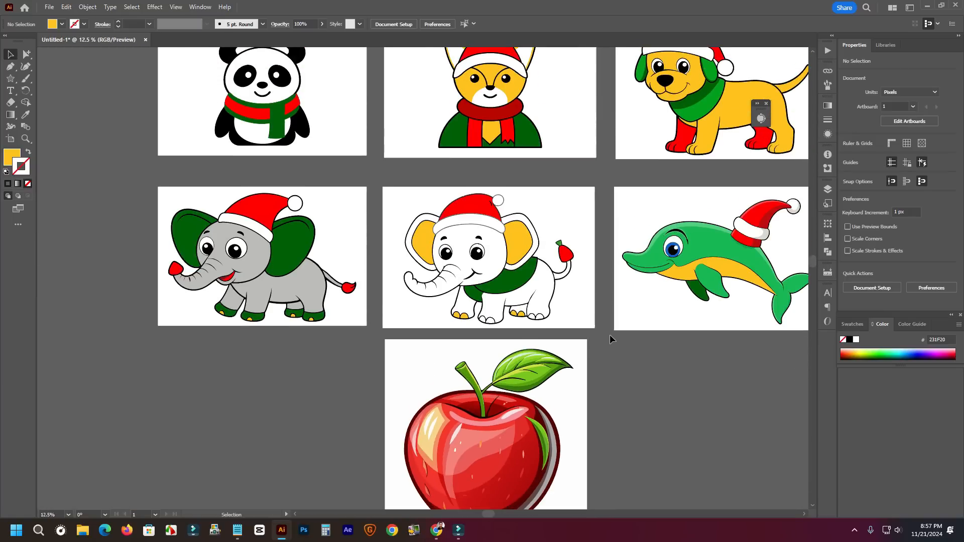
pyautogui.moveTo(687, 368); pyautogui.dragTo(581, 415)
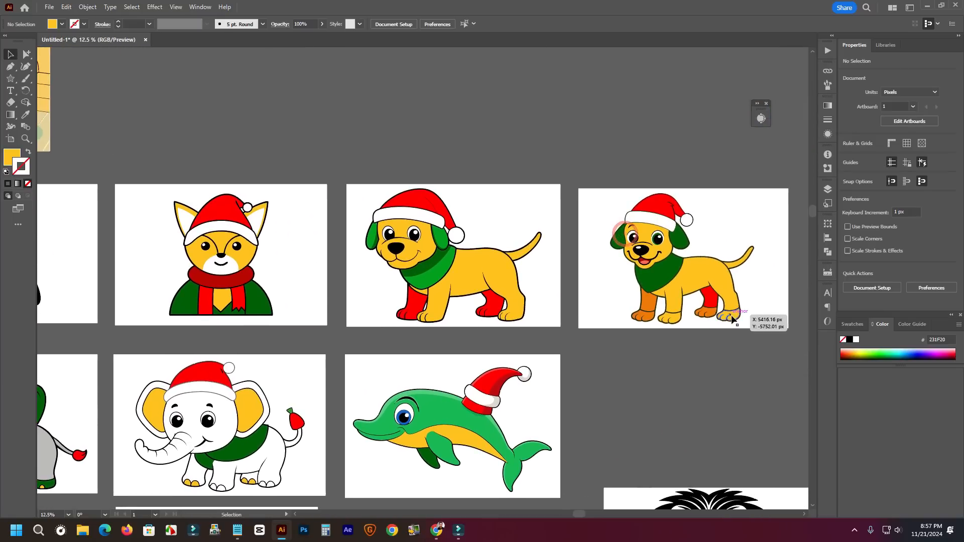
pyautogui.scroll(2, 733, 317)
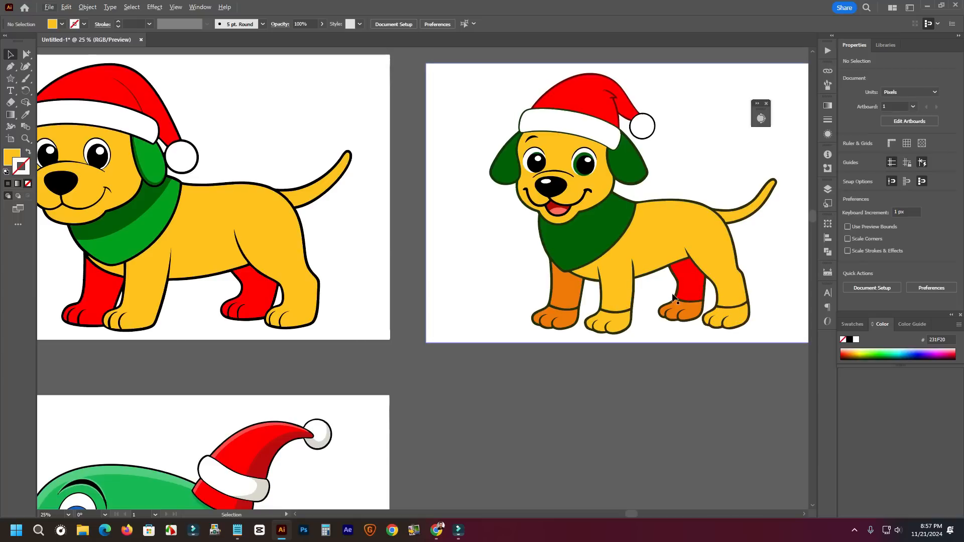
pyautogui.click(596, 293)
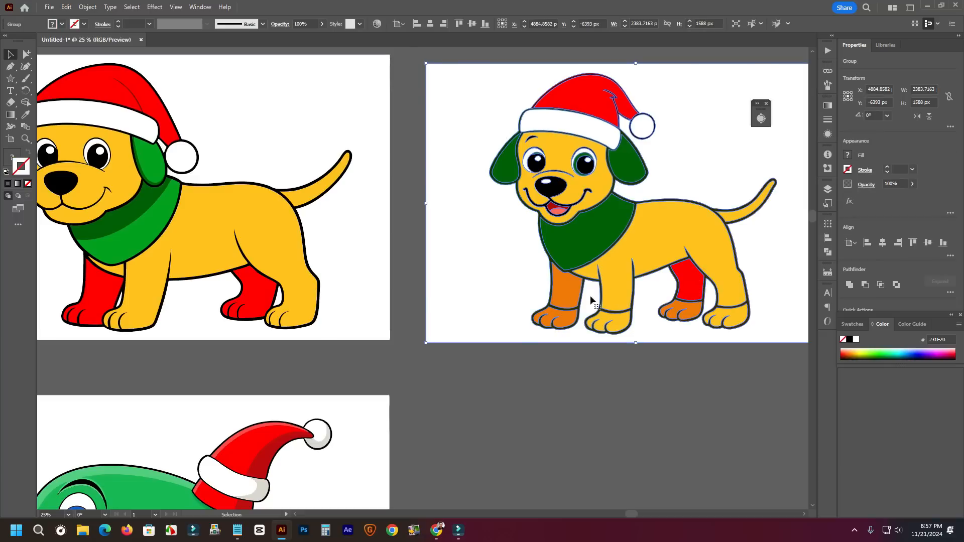
pyautogui.rightClick(692, 283)
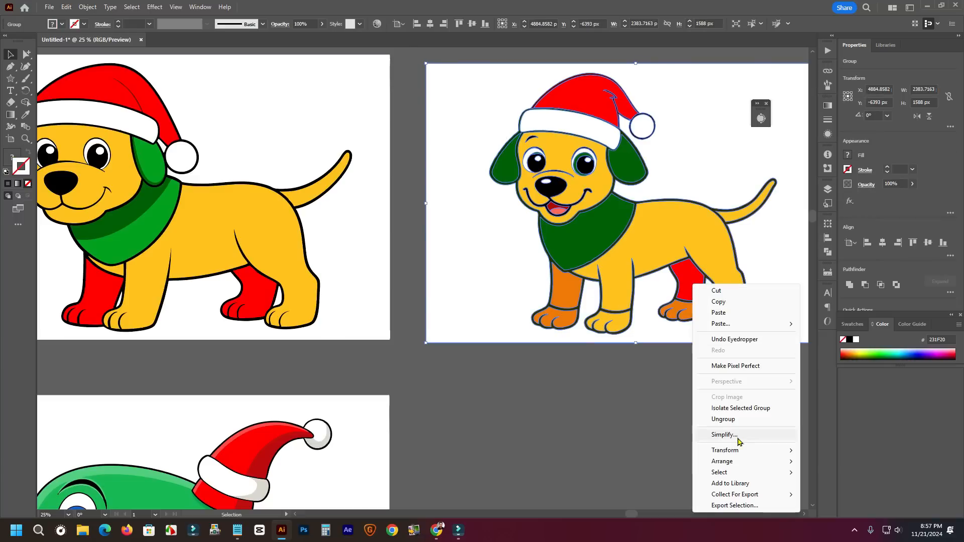
pyautogui.click(723, 419)
pyautogui.click(678, 423)
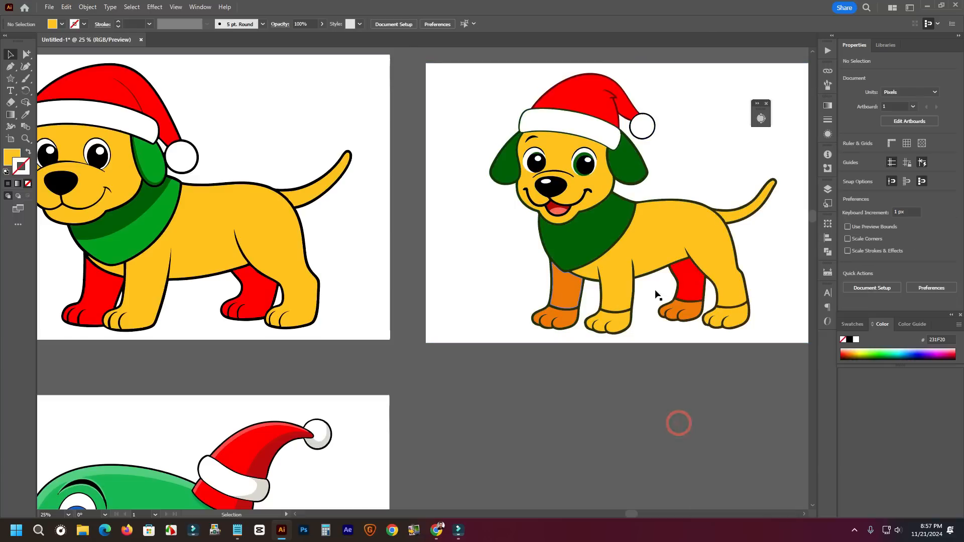
# - Recolor the red upper part of the open-mouthed puppy's far hind leg with its paw's orange, using the Eyedropper
pyautogui.click(700, 296)
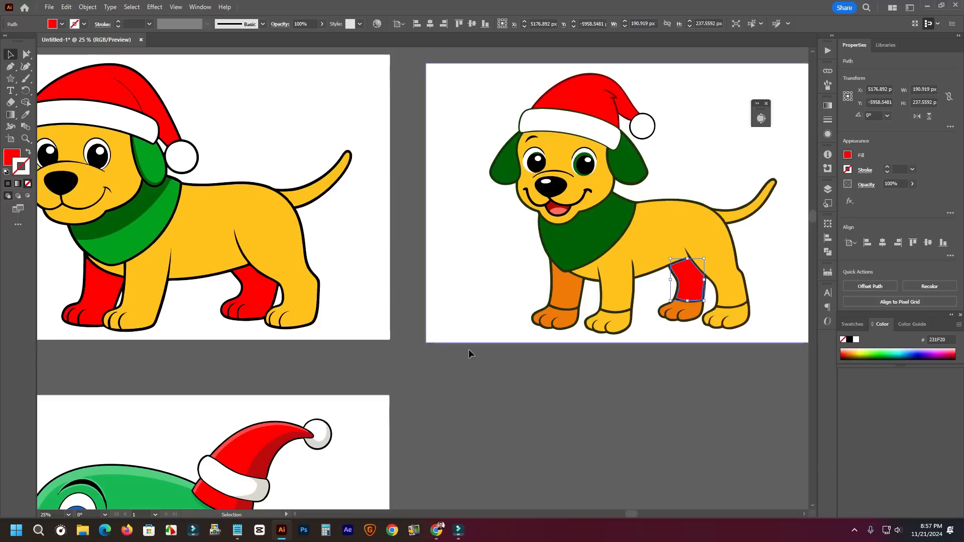
pyautogui.click(24, 116)
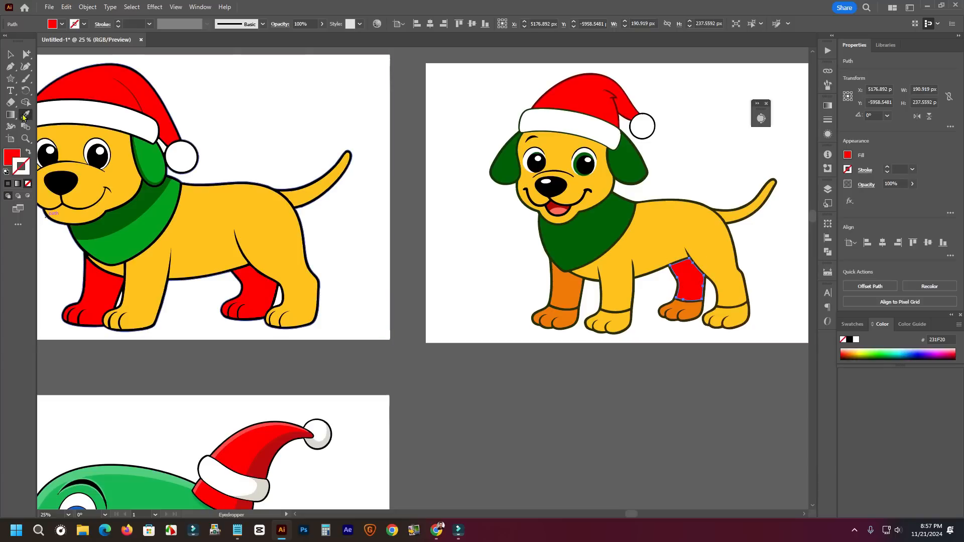
pyautogui.click(689, 315)
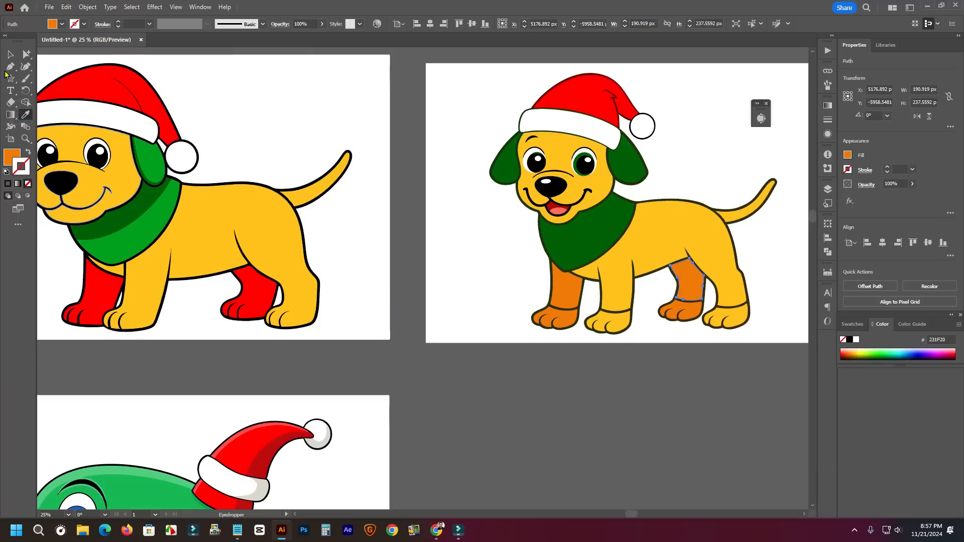
pyautogui.click(11, 54)
pyautogui.click(699, 440)
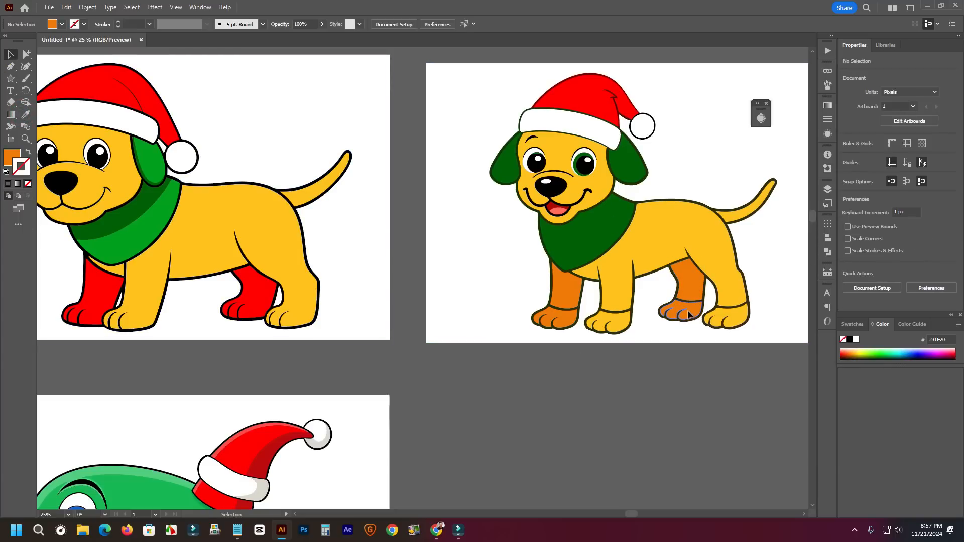
# - Recolor both far legs and paws of the open-mouthed puppy with the yellow of its body, using the Eyedropper
pyautogui.click(680, 310)
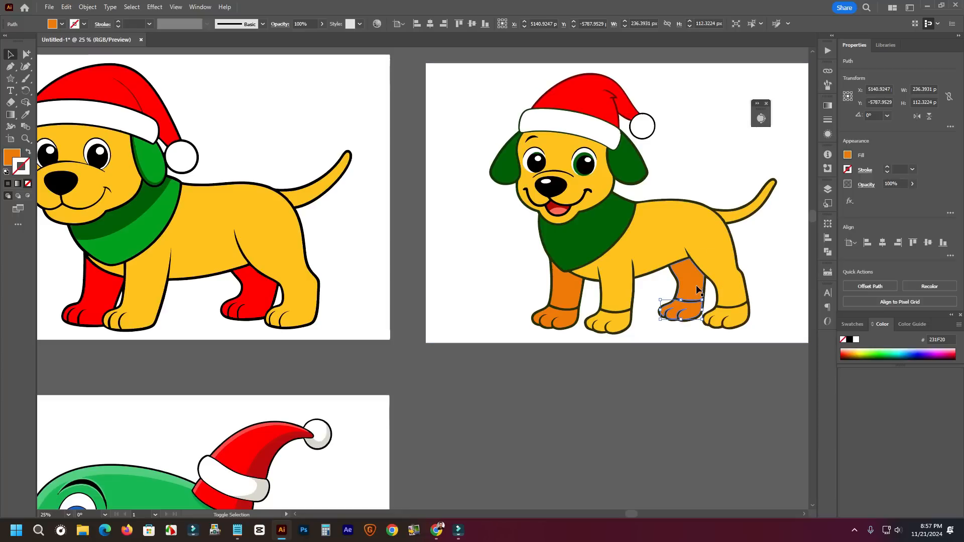
pyautogui.keyDown('shift'); pyautogui.click(695, 288); pyautogui.keyUp('shift')
pyautogui.keyDown('shift'); pyautogui.click(561, 290); pyautogui.keyUp('shift')
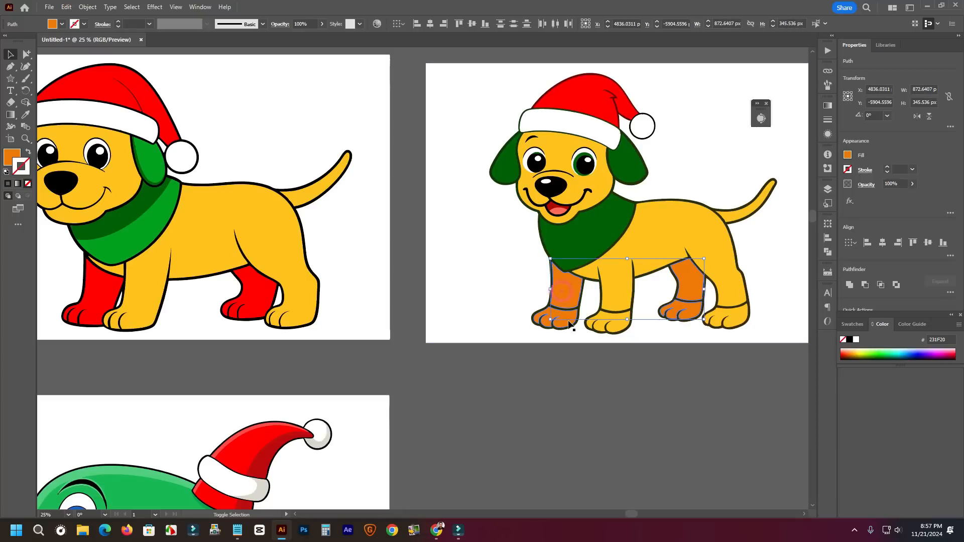
pyautogui.keyDown('shift'); pyautogui.click(566, 324); pyautogui.keyUp('shift')
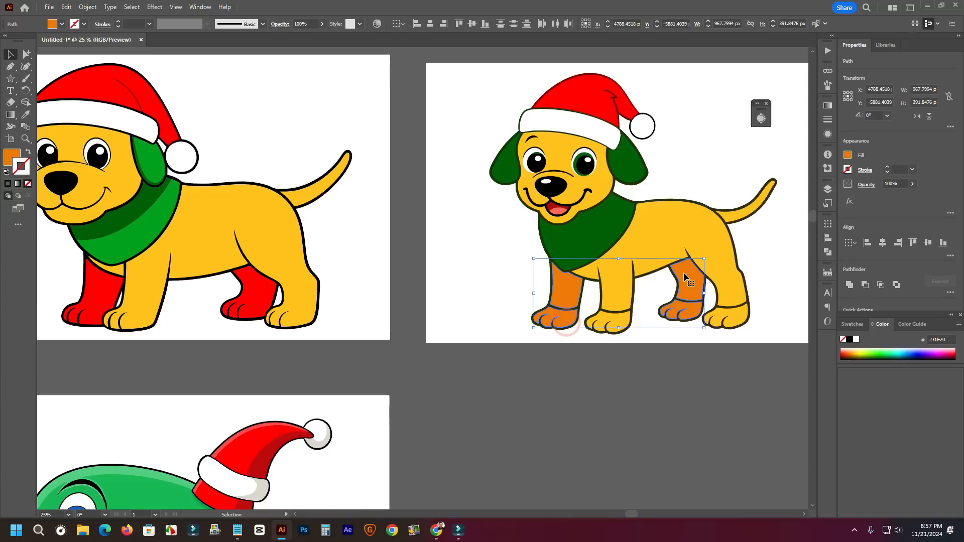
pyautogui.click(23, 115)
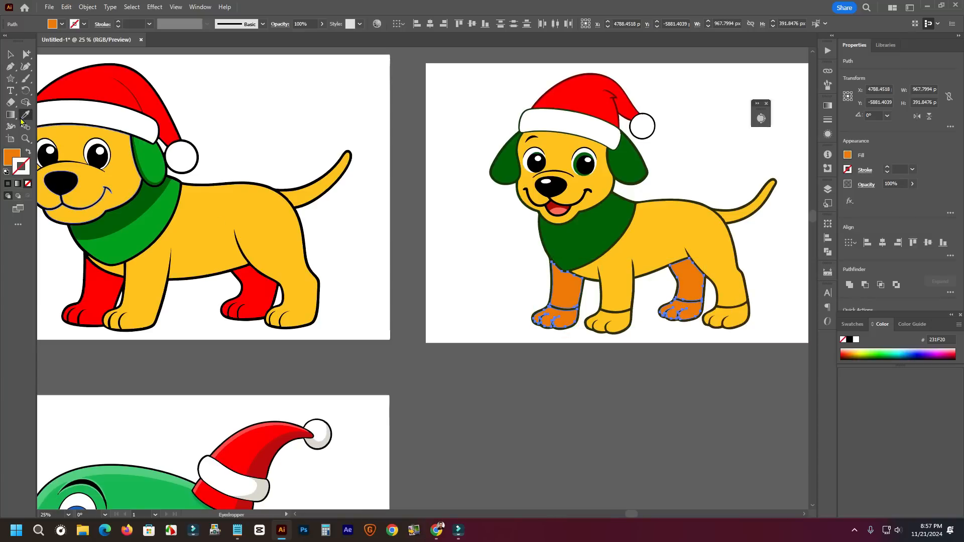
pyautogui.click(704, 234)
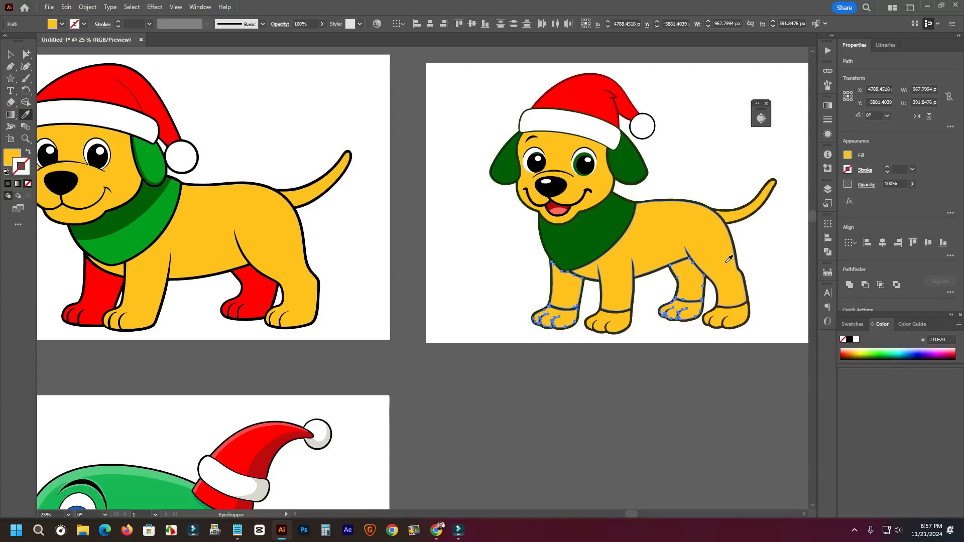
pyautogui.click(11, 54)
pyautogui.click(585, 419)
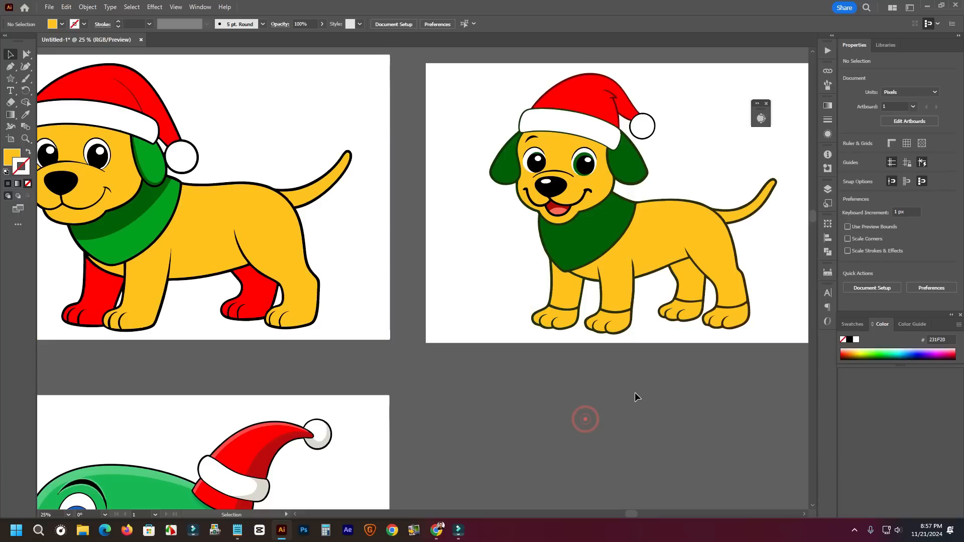
# - Examine the leg colors of the puppy with the red far legs and review the whole set of sample artwork
pyautogui.press('space')
pyautogui.moveTo(551, 382); pyautogui.dragTo(724, 404)
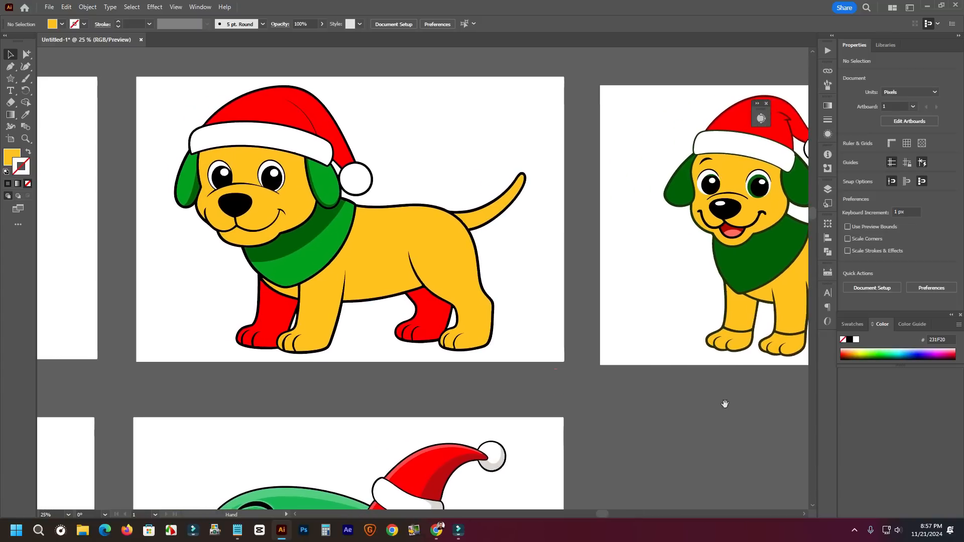
pyautogui.click(428, 323)
pyautogui.scroll(-1, 421, 355)
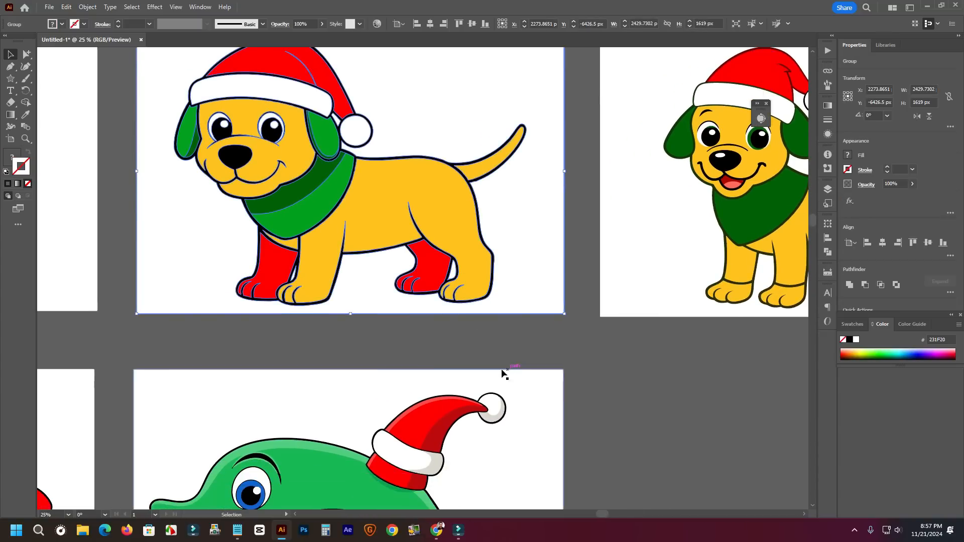
pyautogui.keyDown('alt'); pyautogui.scroll(-4, 502, 372); pyautogui.keyUp('alt')
pyautogui.click(585, 352)
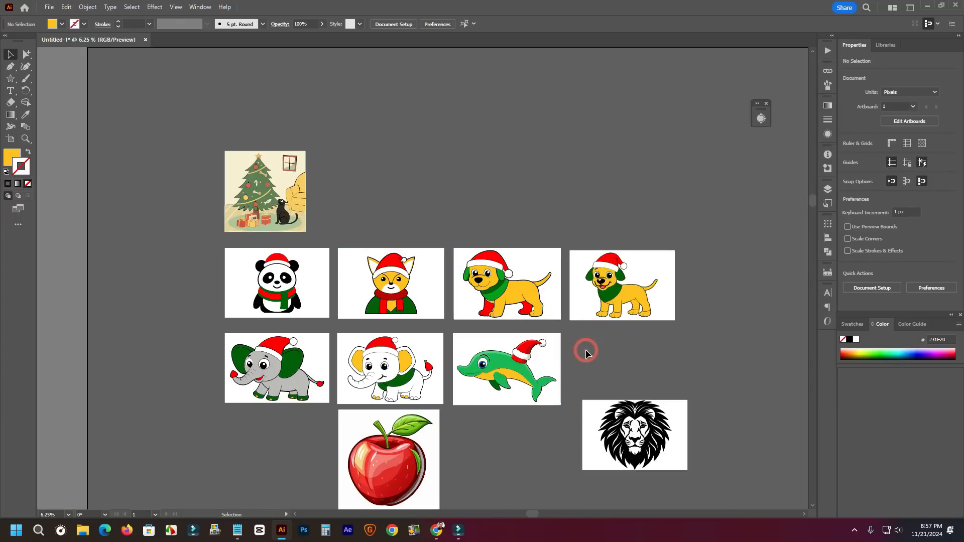
pyautogui.scroll(-3, 578, 348)
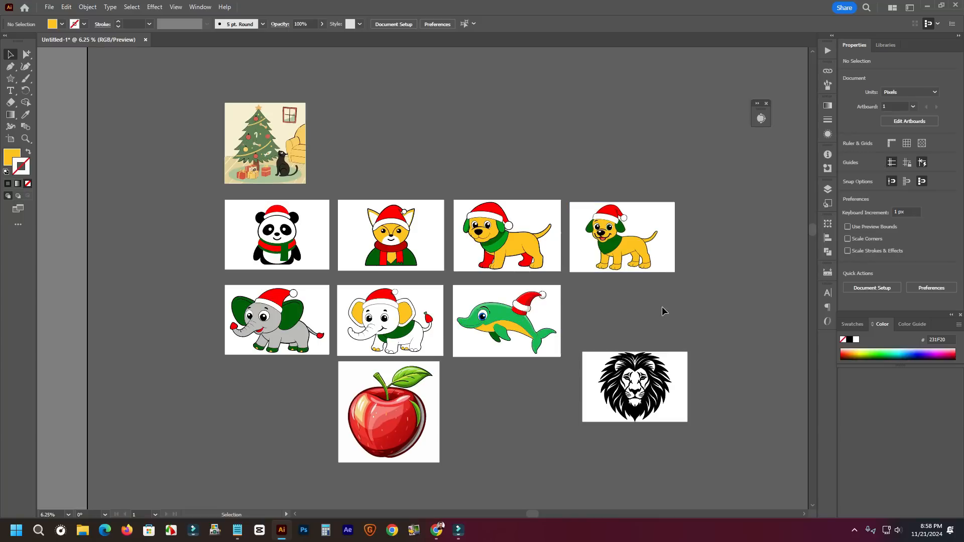
# - Move the apple artwork away from the animal illustrations, down to the empty area beside the blank artboard
pyautogui.moveTo(507, 466); pyautogui.dragTo(482, 291)
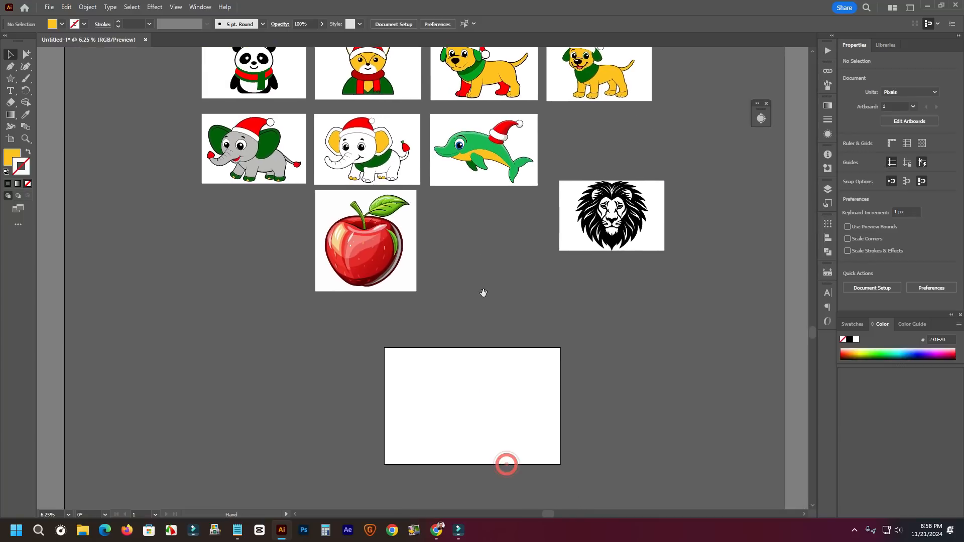
pyautogui.moveTo(410, 283); pyautogui.dragTo(268, 377)
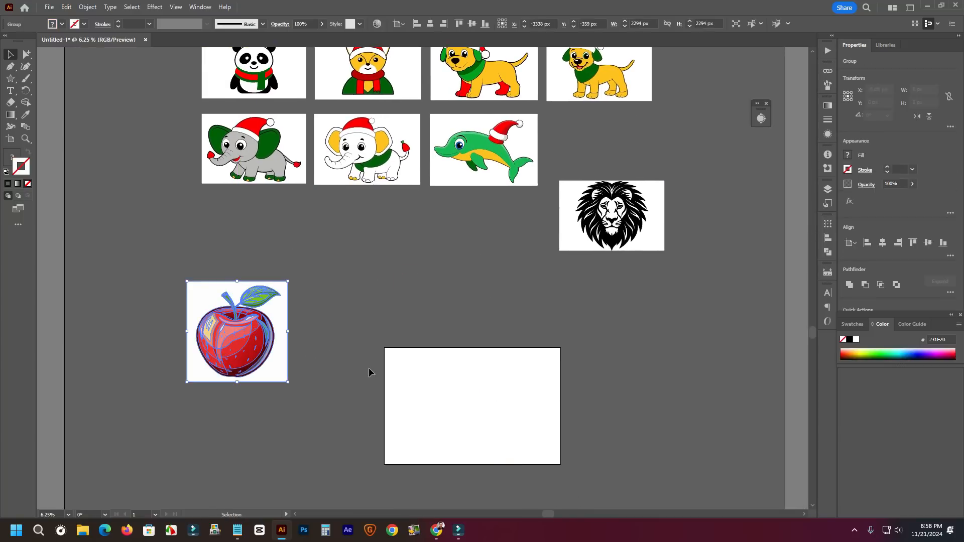
pyautogui.click(368, 367)
# - Examine the panda's hat and scarf colors up close and compare them with the Santa-hat penguin on Adobe Stock in Chrome
pyautogui.scroll(-2, 486, 345)
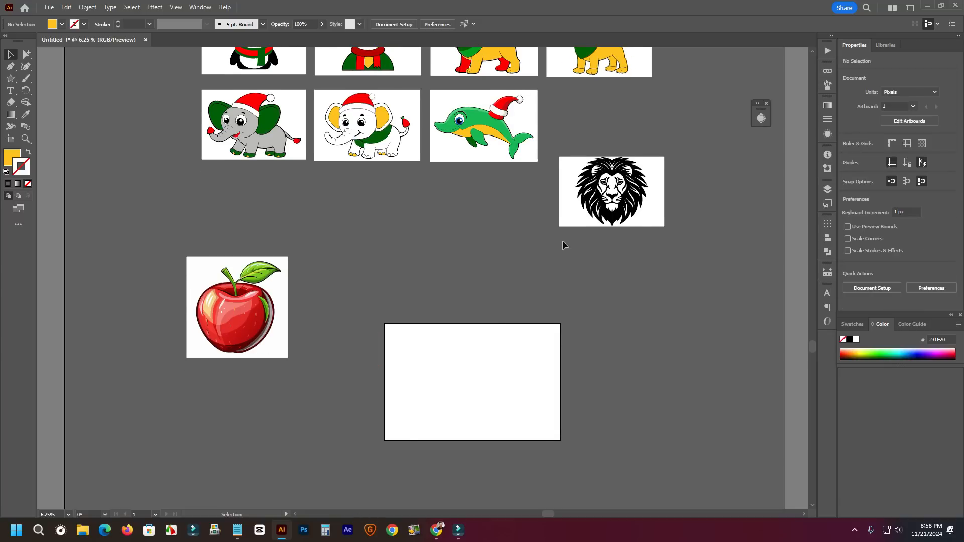
pyautogui.scroll(7, 562, 240)
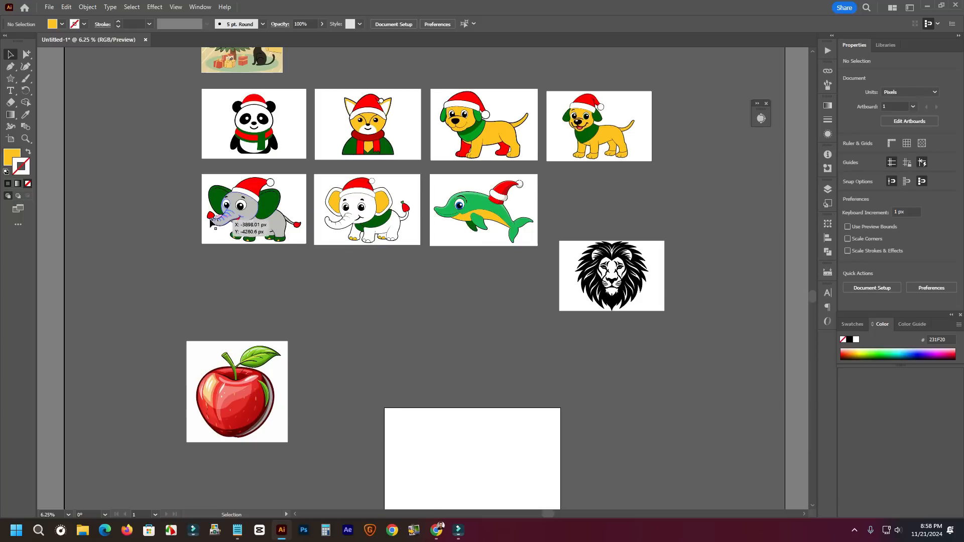
pyautogui.scroll(1, 246, 215)
pyautogui.scroll(3, 301, 151)
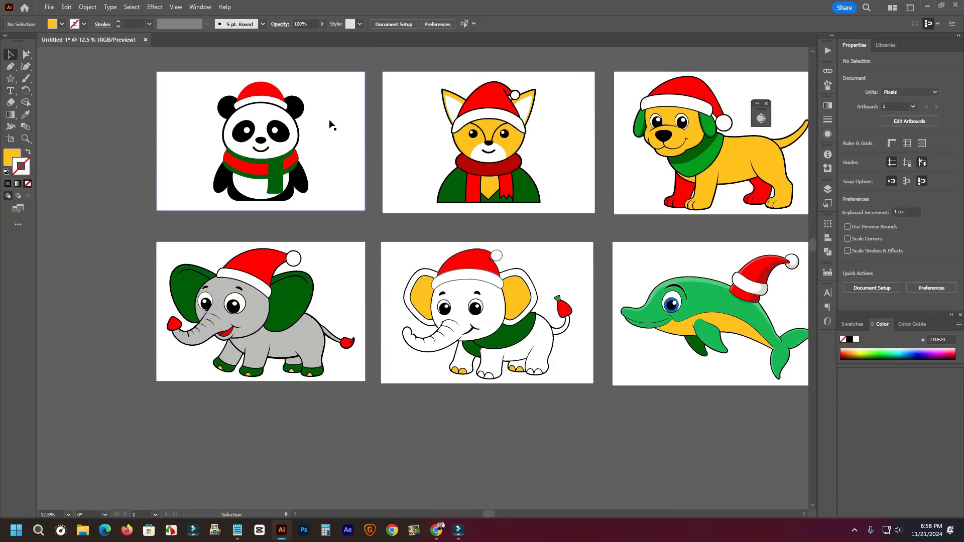
pyautogui.click(330, 124)
pyautogui.scroll(1, 329, 120)
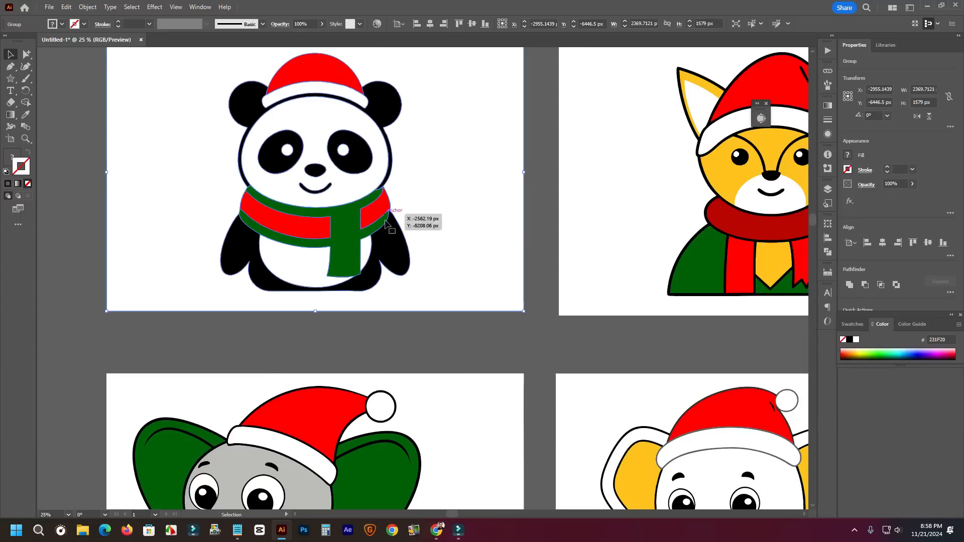
pyautogui.scroll(1, 363, 381)
pyautogui.click(364, 381)
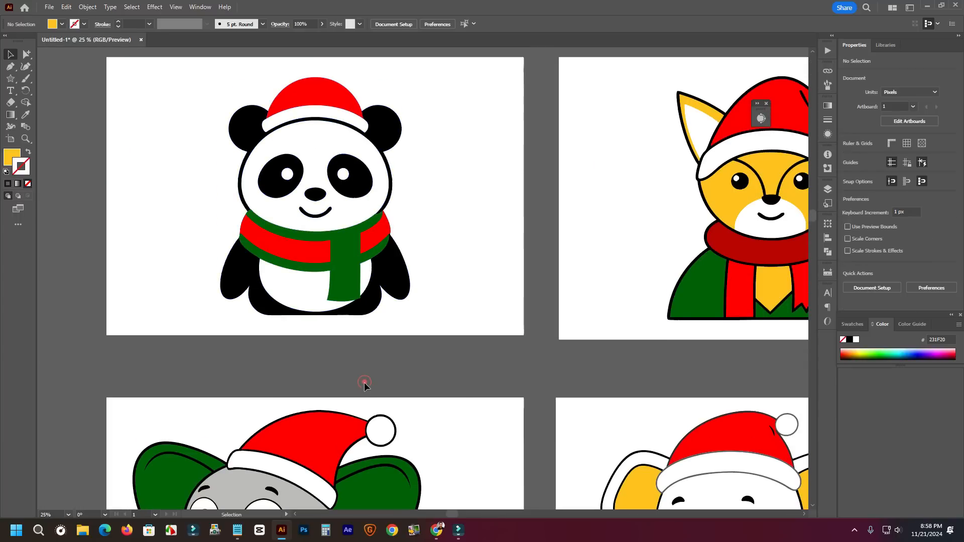
pyautogui.click(435, 534)
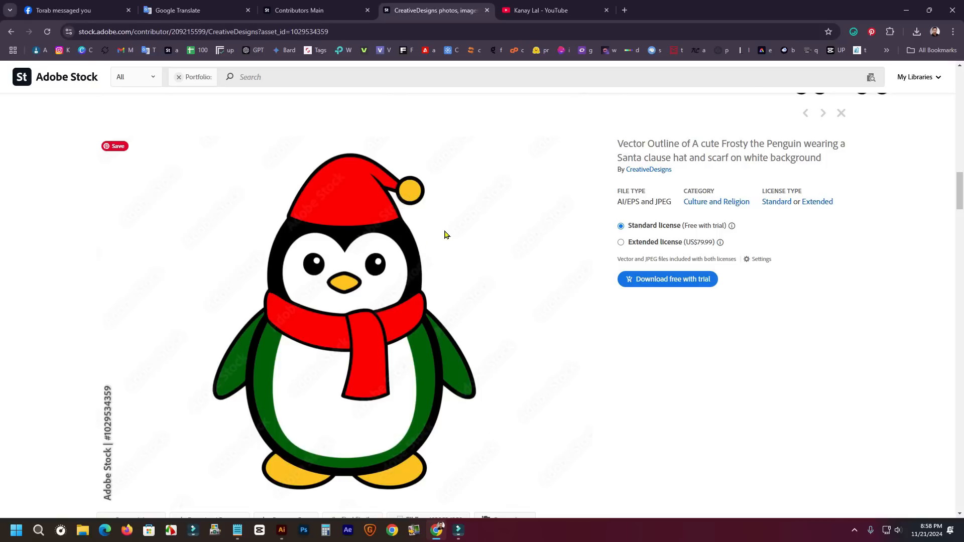
pyautogui.click(291, 530)
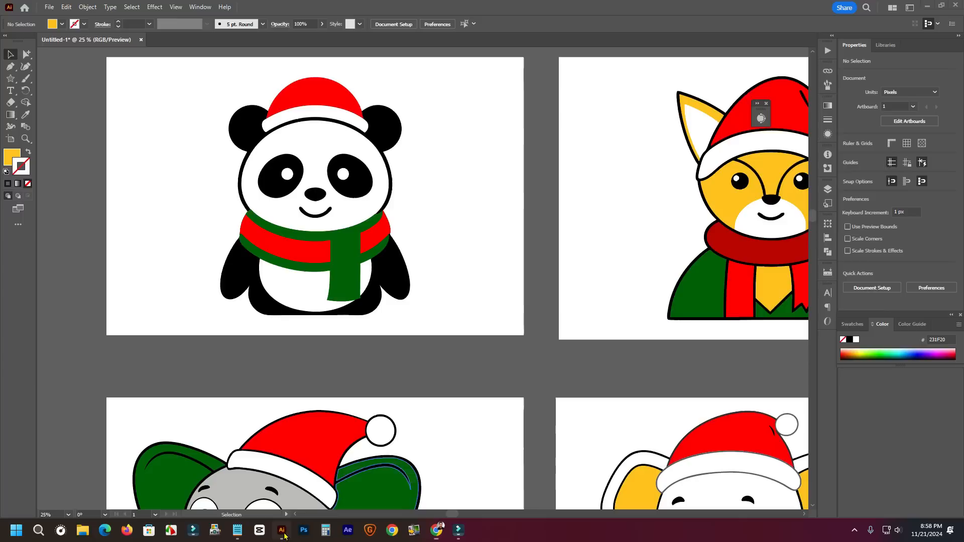
# - Examine the gray elephant's coloring and the detailed shading of the apple artwork in Illustrator up close
pyautogui.scroll(-3, 347, 379)
pyautogui.scroll(-10, 355, 372)
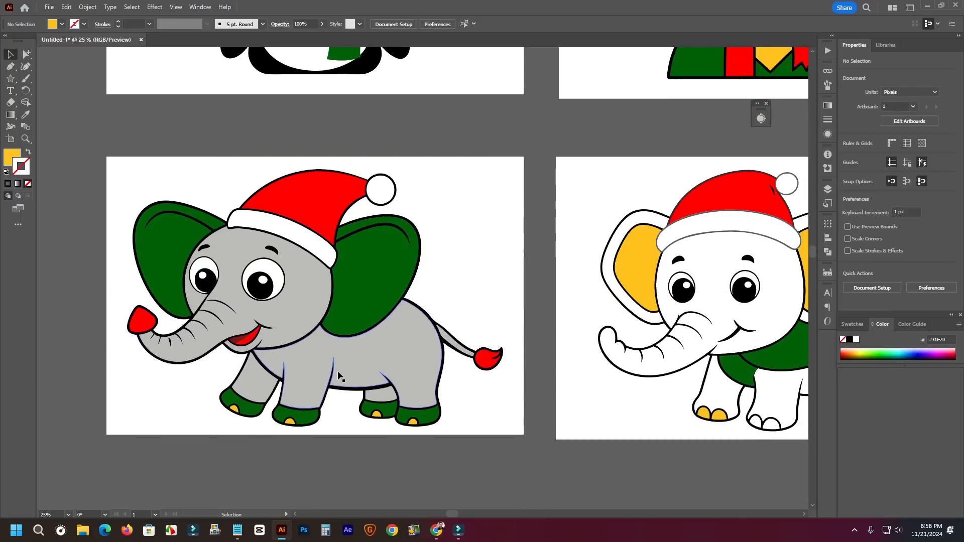
pyautogui.scroll(-1, 349, 435)
pyautogui.scroll(-3, 334, 415)
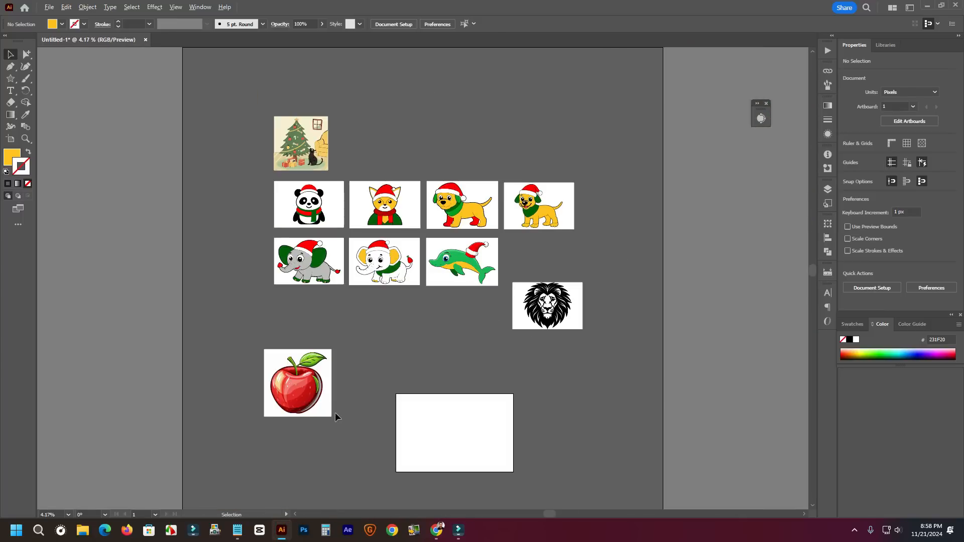
pyautogui.scroll(3, 296, 417)
pyautogui.scroll(2, 110, 350)
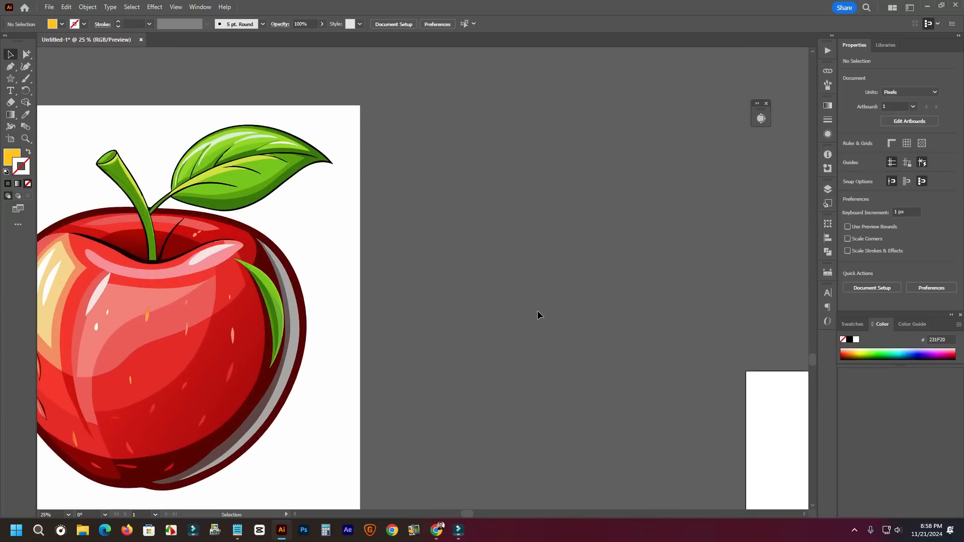
# - Examine the apple's layered red shading, highlights and leaf details up close and as a whole
pyautogui.moveTo(537, 315); pyautogui.dragTo(657, 256)
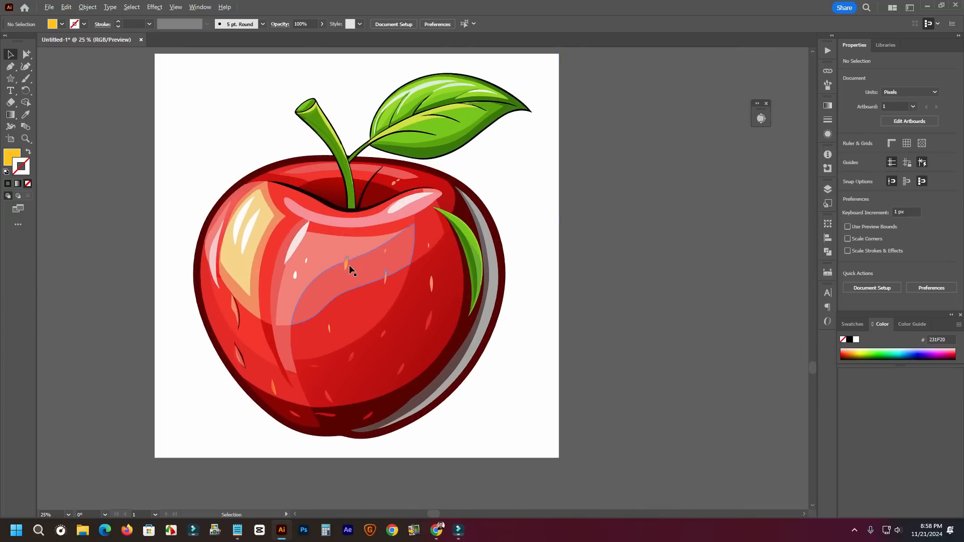
pyautogui.scroll(3, 350, 269)
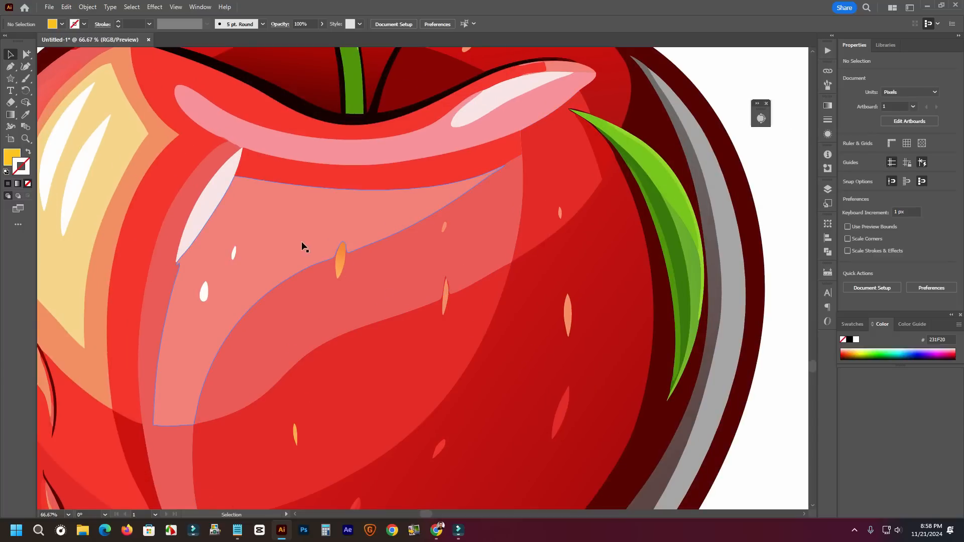
pyautogui.scroll(-2, 480, 219)
pyautogui.scroll(3, 481, 220)
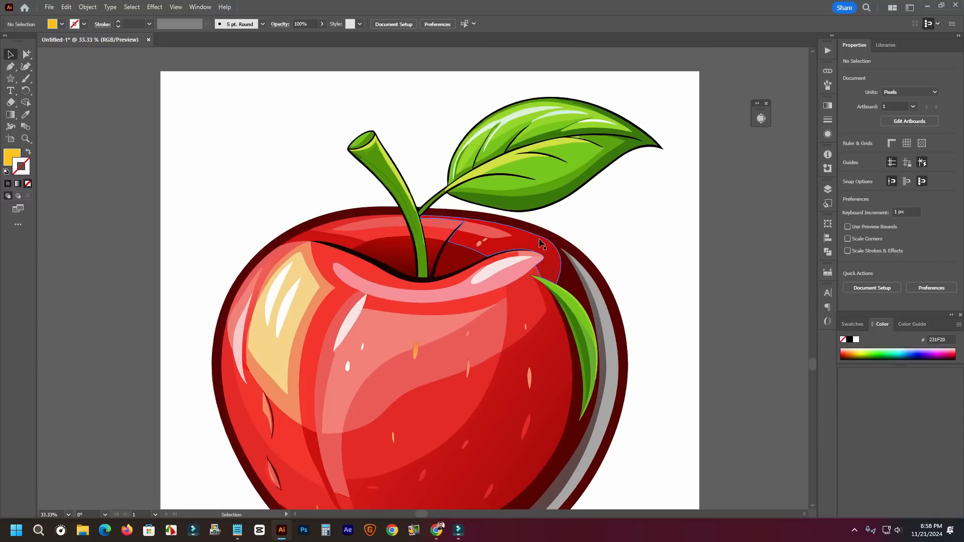
pyautogui.scroll(2, 590, 165)
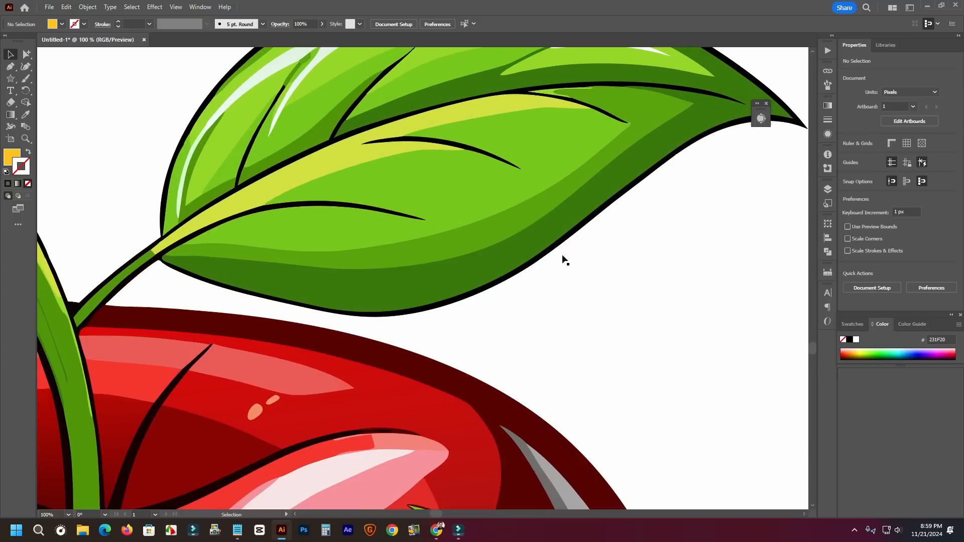
pyautogui.scroll(-3, 564, 258)
pyautogui.scroll(-1, 456, 273)
pyautogui.scroll(-3, 454, 346)
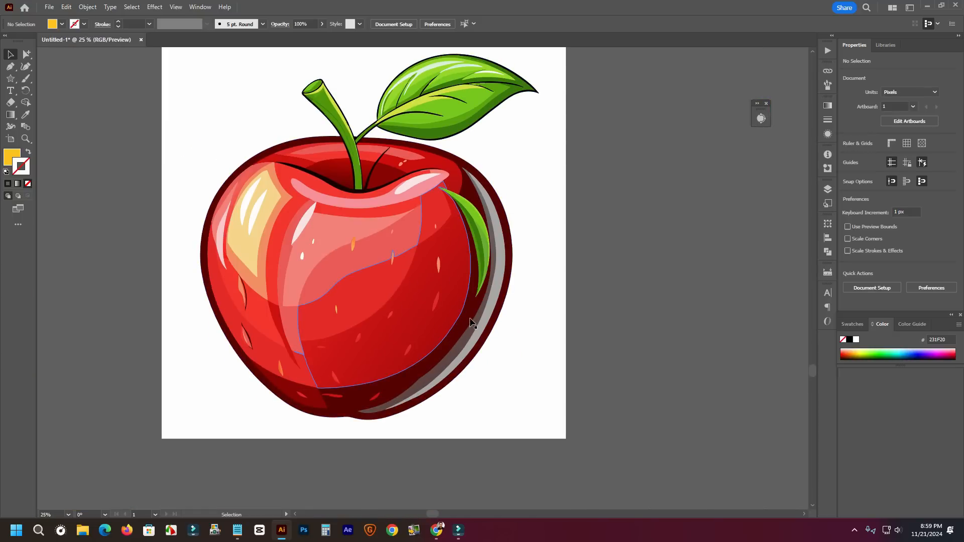
pyautogui.scroll(-3, 549, 290)
pyautogui.hscroll(4, 549, 289)
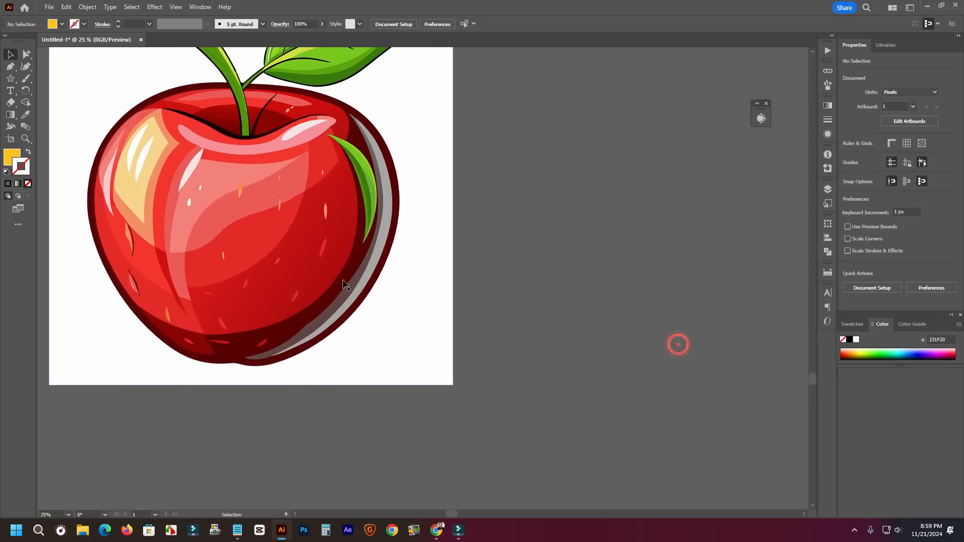
pyautogui.click(301, 271)
pyautogui.click(518, 307)
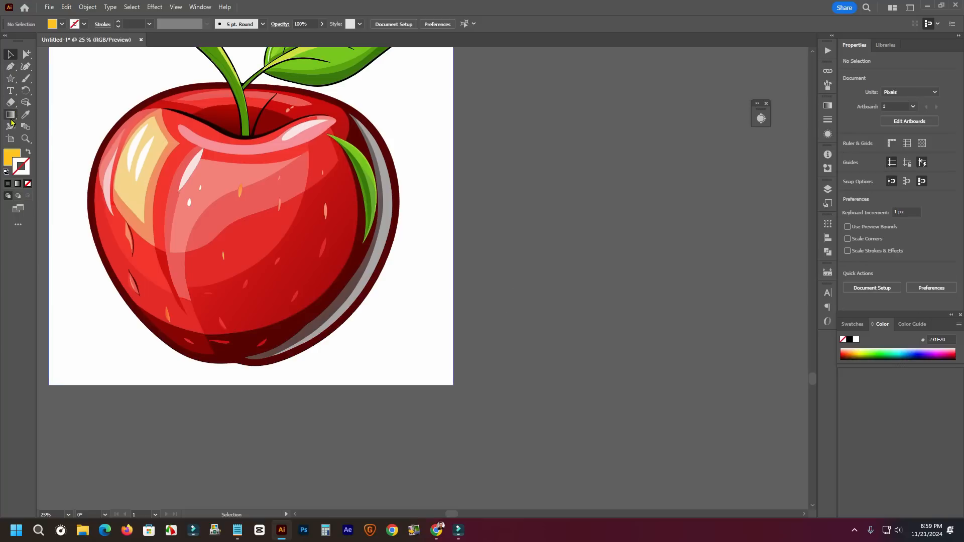
# - Draw a rectangle about 1374 × 787 px in the empty area beside the apple and fill it with a white-to-black linear gradient
pyautogui.moveTo(10, 78); pyautogui.dragTo(40, 79)
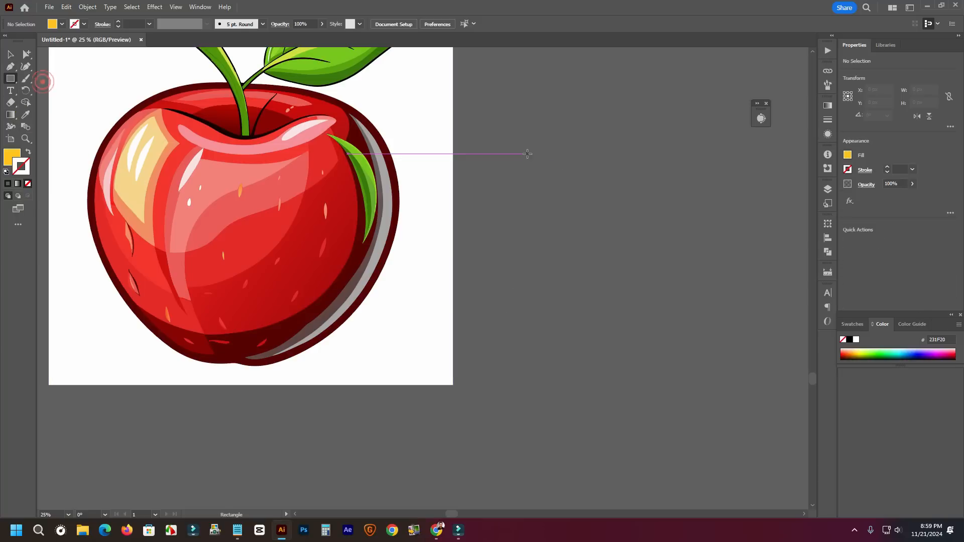
pyautogui.moveTo(527, 153); pyautogui.dragTo(764, 292)
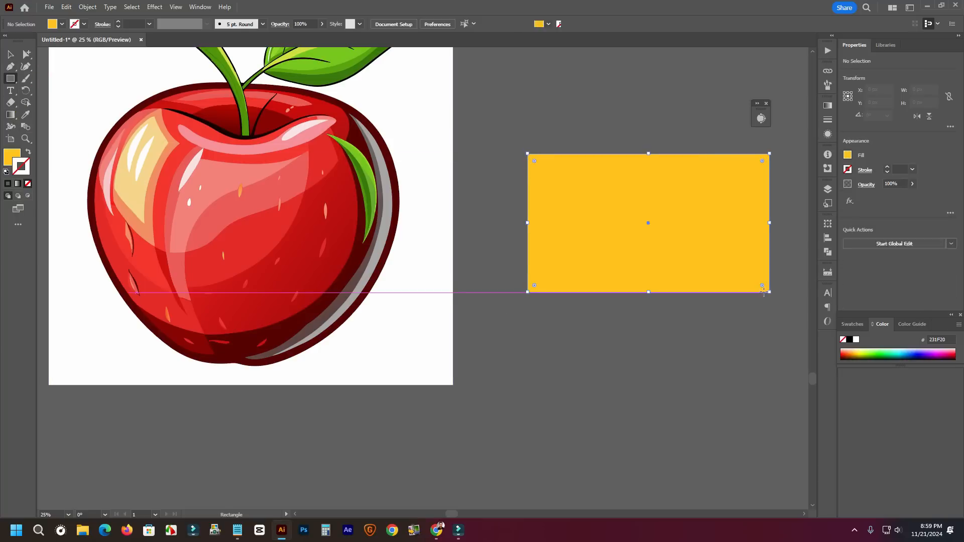
pyautogui.click(11, 115)
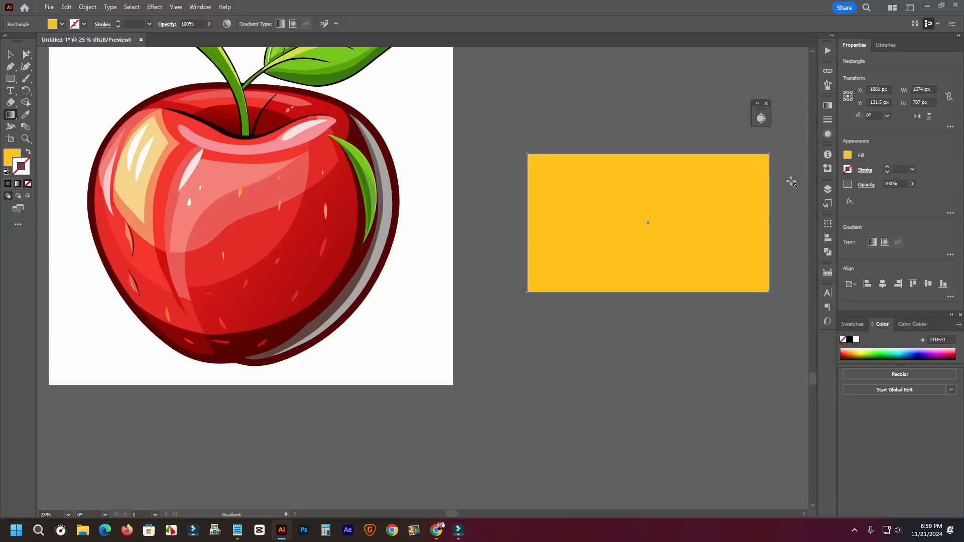
pyautogui.click(871, 243)
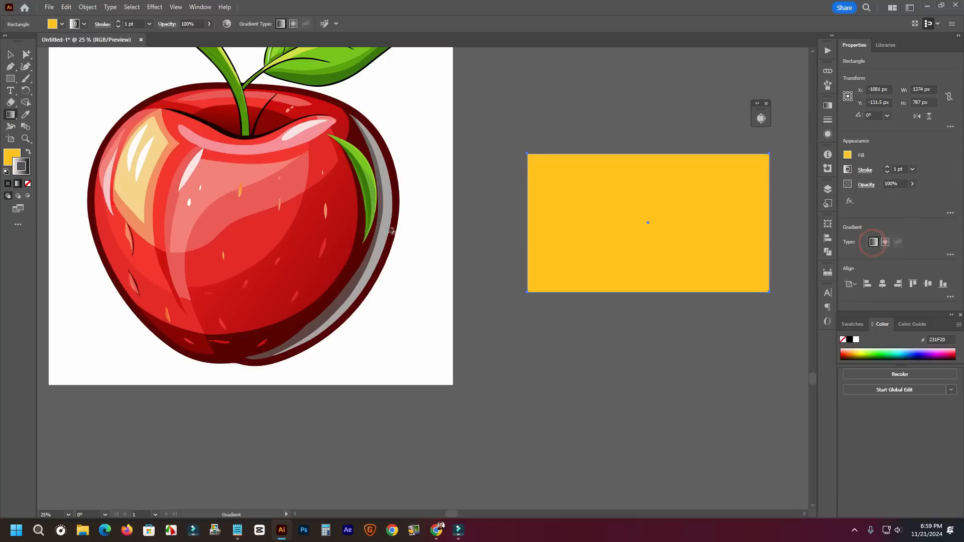
pyautogui.click(14, 157)
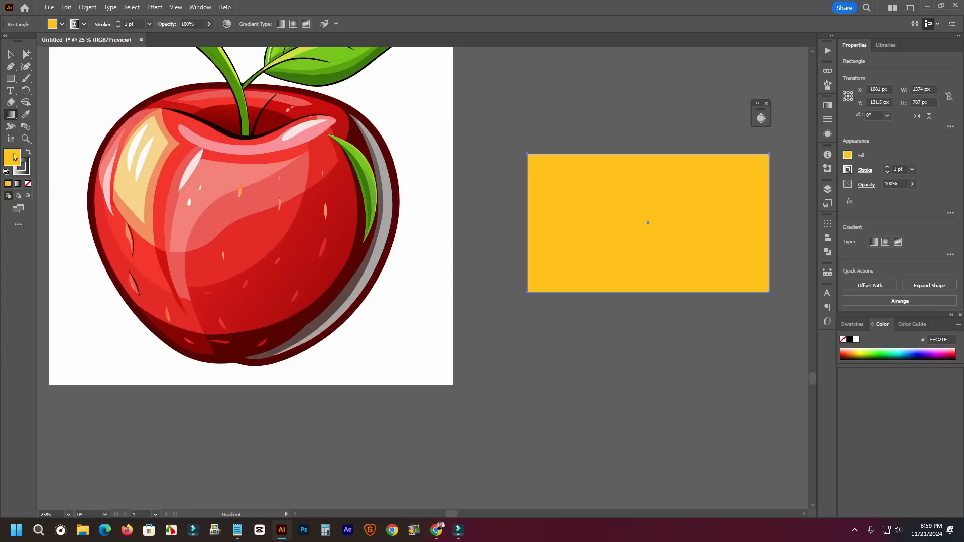
pyautogui.click(17, 184)
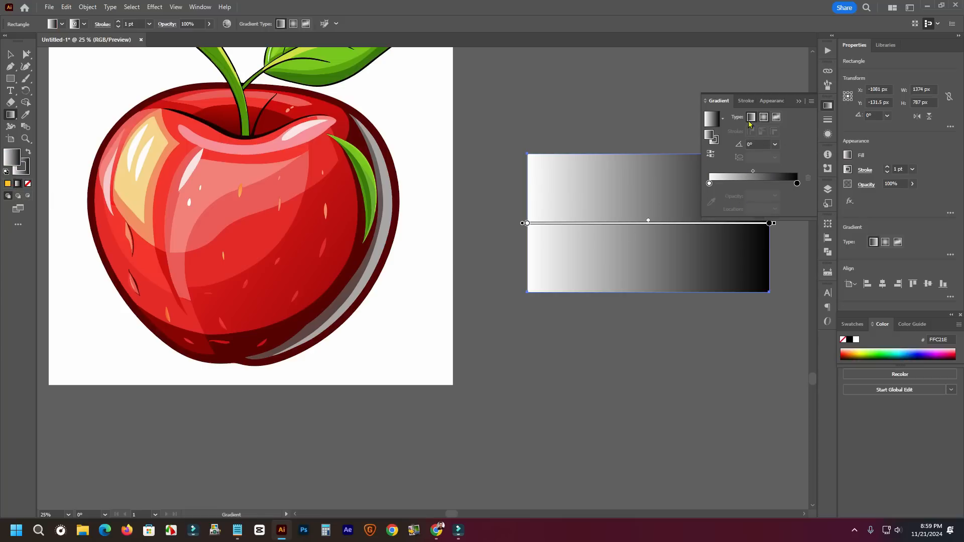
# - Add a color stop at about 24% of the rectangle's gradient and color it purple (C34FC3)
pyautogui.click(766, 102)
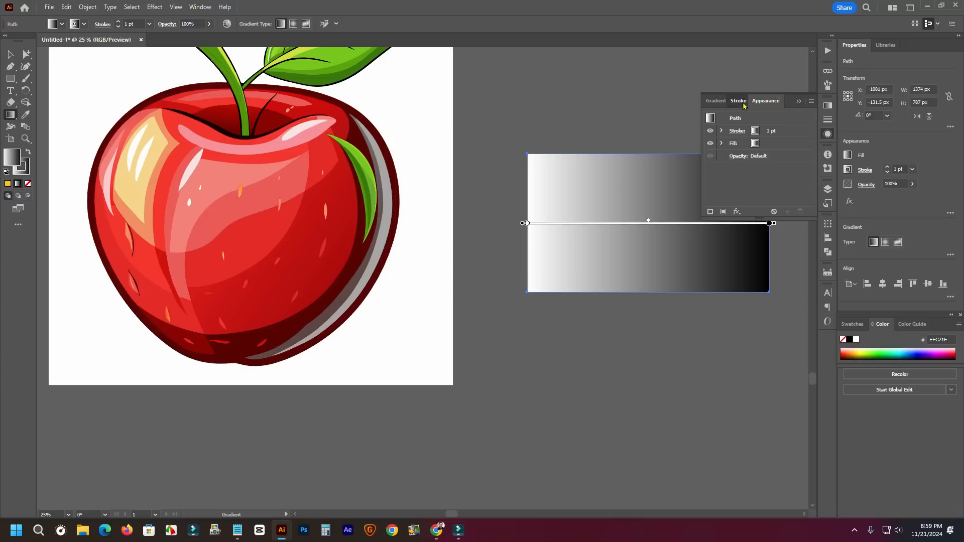
pyautogui.click(716, 101)
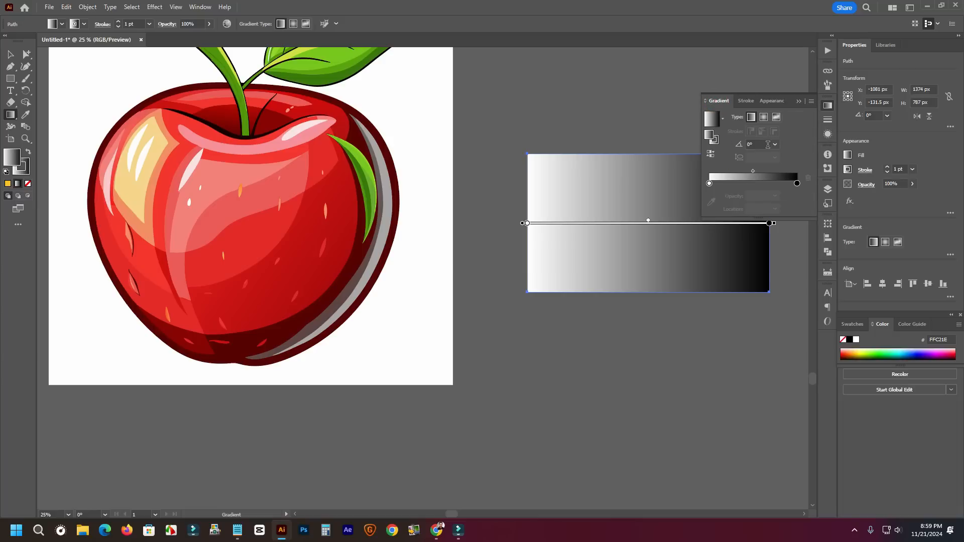
pyautogui.click(794, 165)
pyautogui.click(584, 234)
pyautogui.click(583, 224)
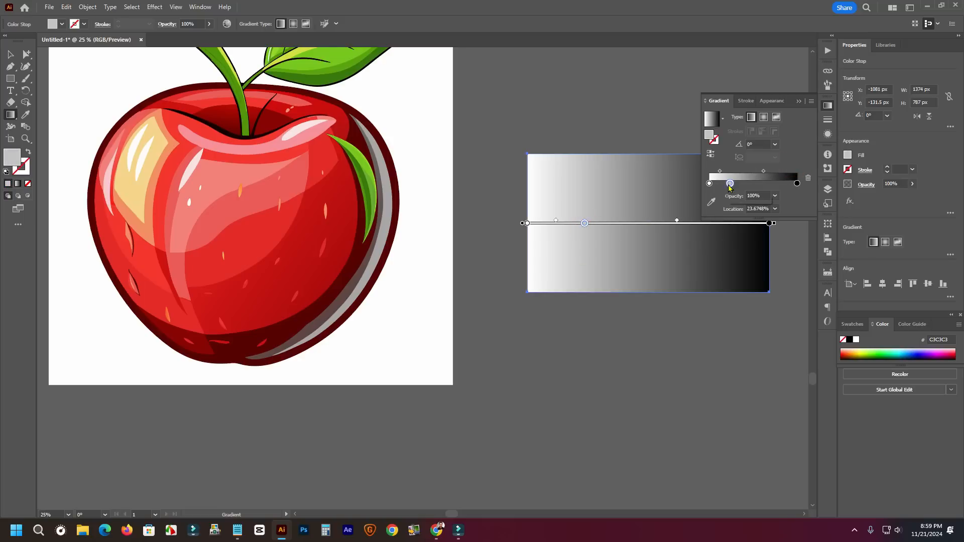
pyautogui.doubleClick(729, 184)
pyautogui.click(730, 237)
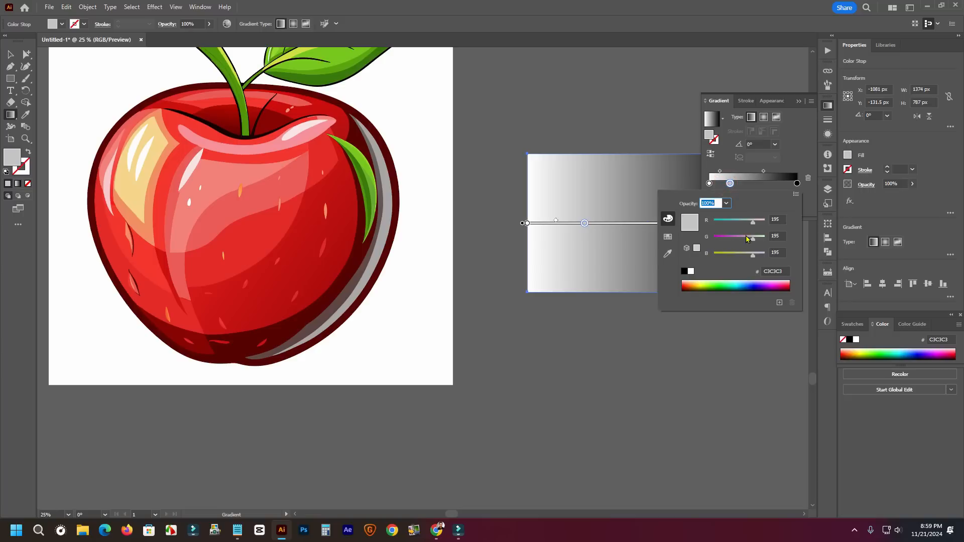
pyautogui.click(647, 235)
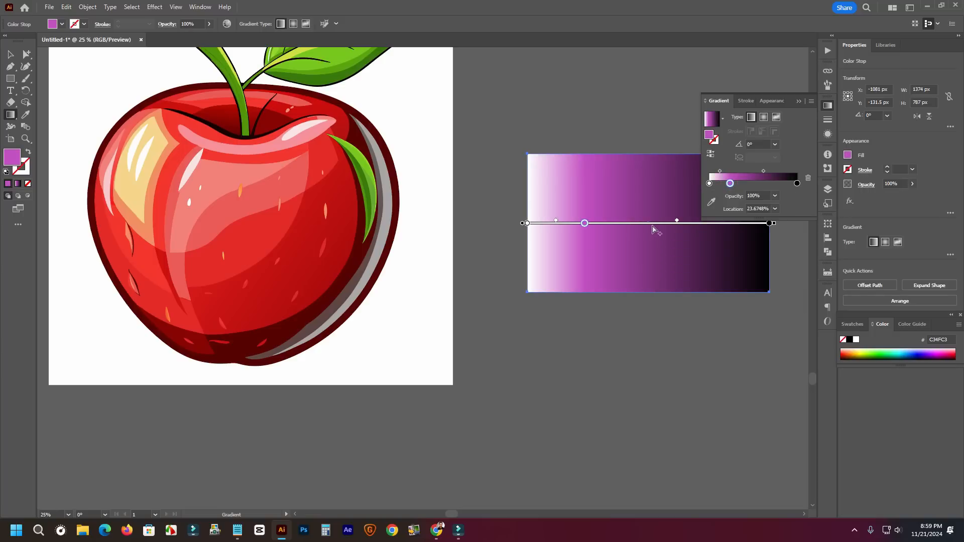
# - Add an orange-brown (AA6300) color stop at about 52% of the gradient and move the rectangle over the apple's edge
pyautogui.click(653, 224)
pyautogui.doubleClick(652, 224)
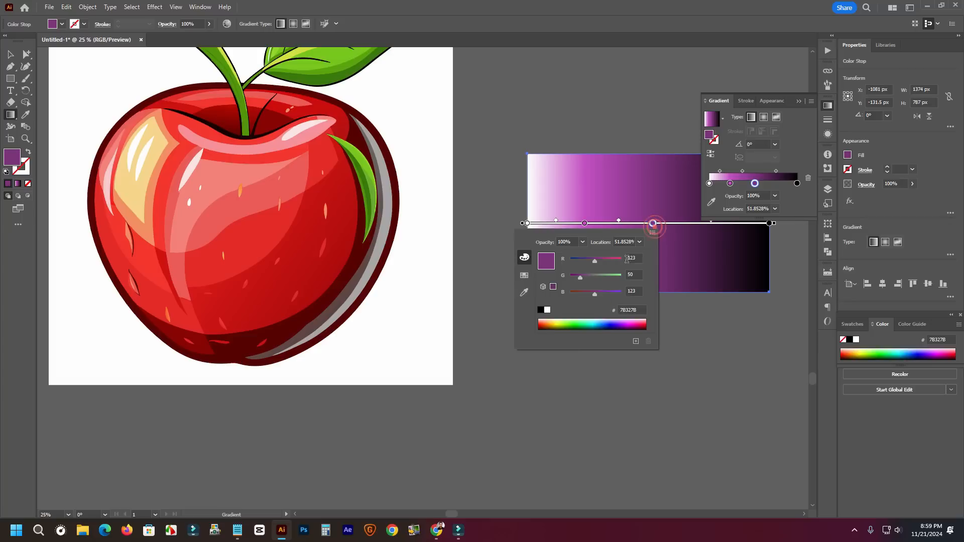
pyautogui.click(550, 322)
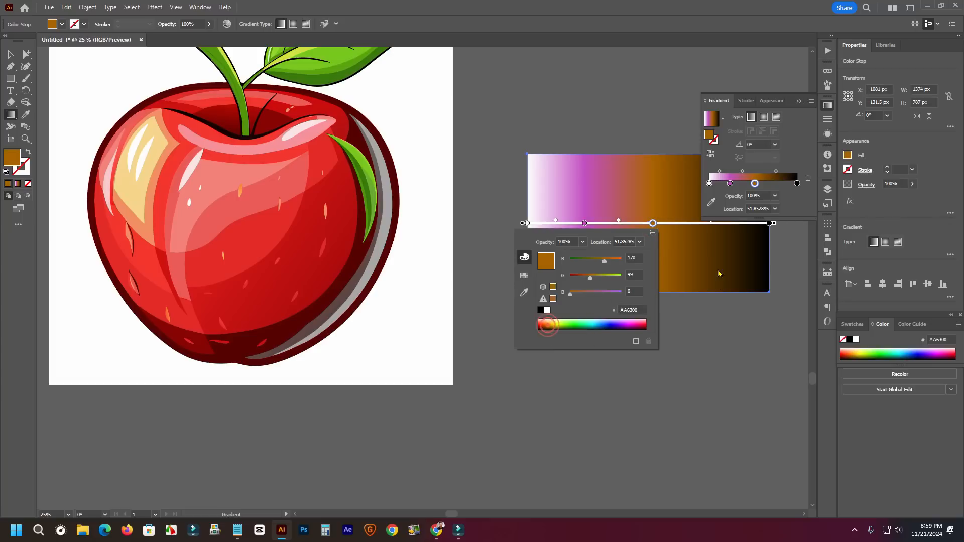
pyautogui.click(706, 231)
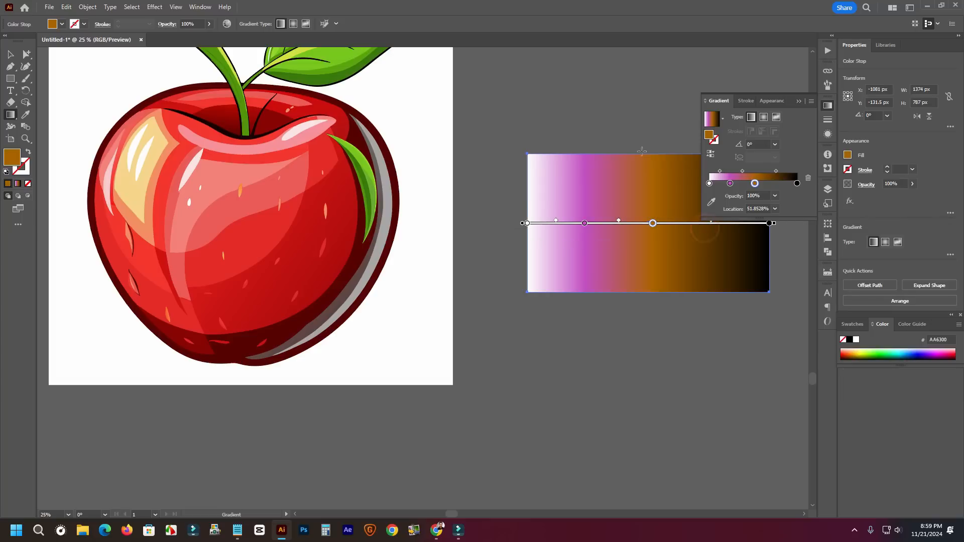
pyautogui.click(10, 53)
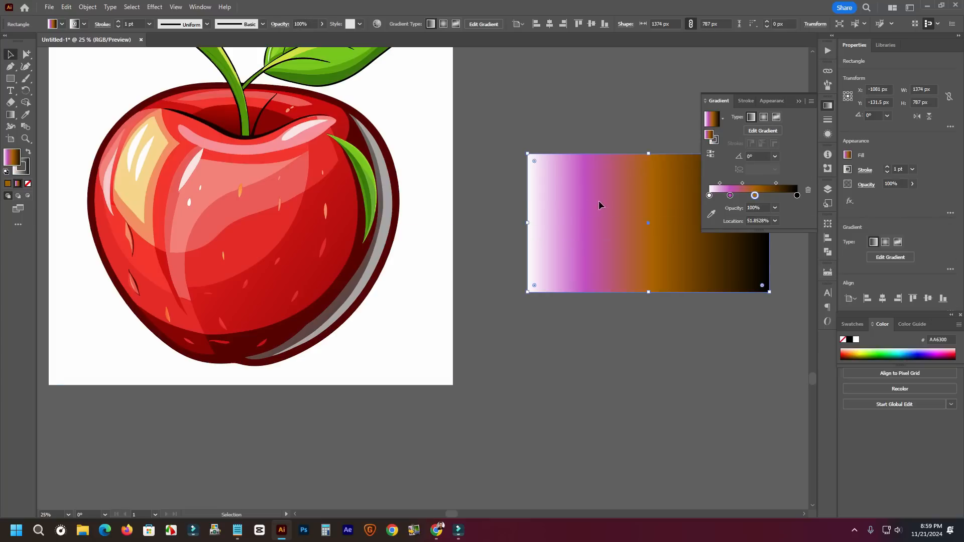
pyautogui.moveTo(599, 200); pyautogui.dragTo(464, 244)
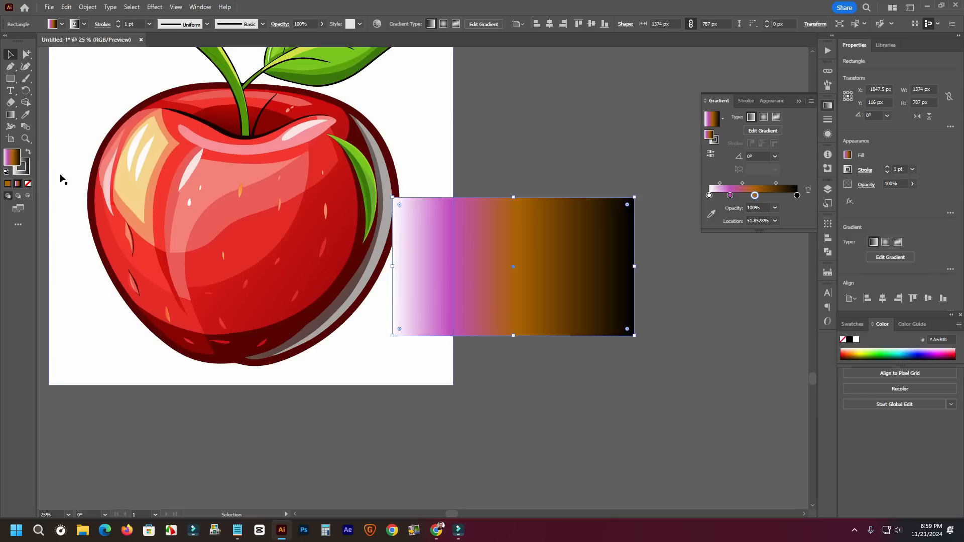
# - Add a red (BF0005) color stop at about 73% of the gradient and move the rectangle down, clear of the apple artwork
pyautogui.click(10, 114)
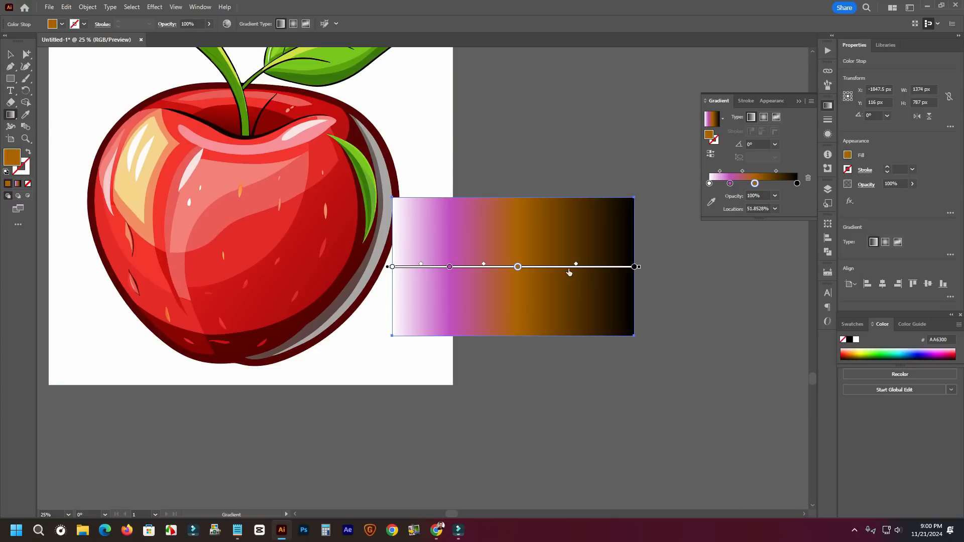
pyautogui.click(568, 267)
pyautogui.doubleClick(568, 266)
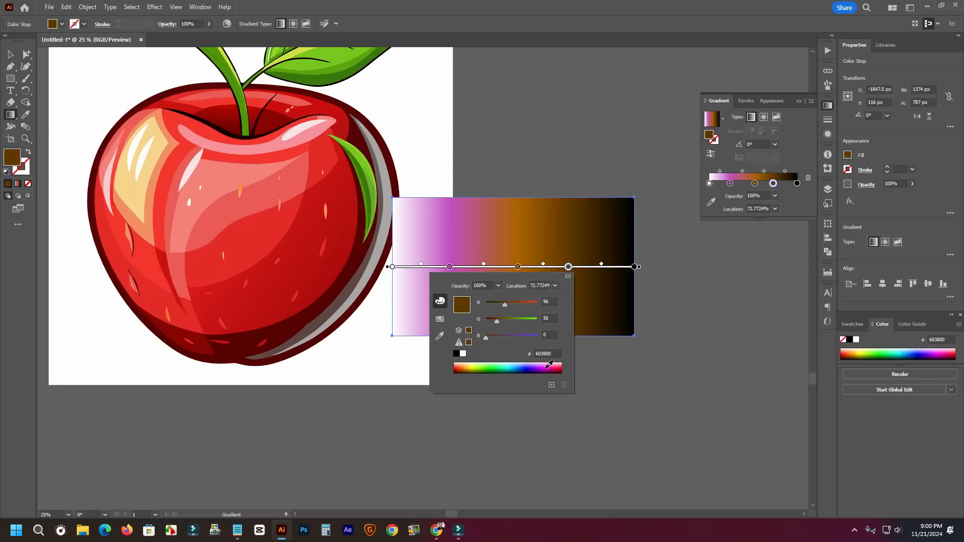
pyautogui.click(549, 364)
pyautogui.click(560, 366)
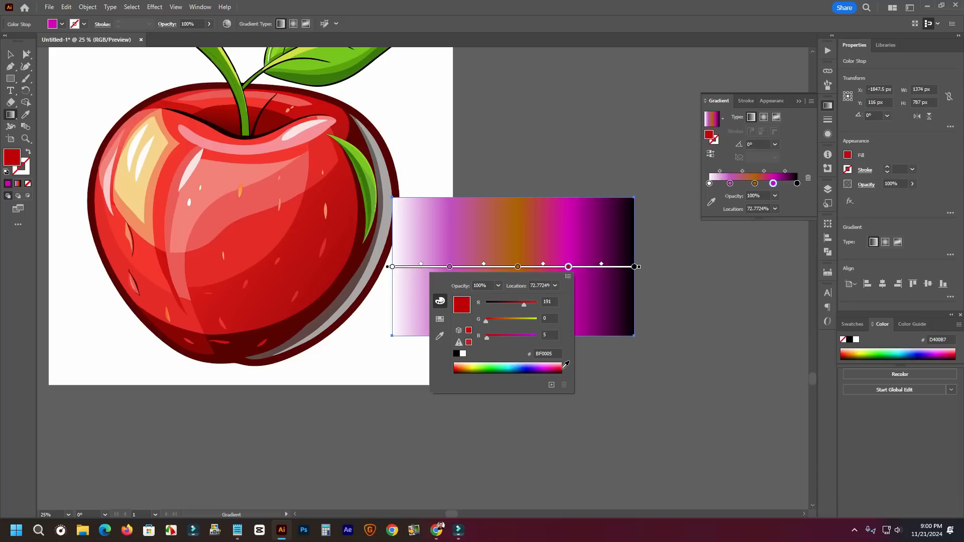
pyautogui.click(9, 55)
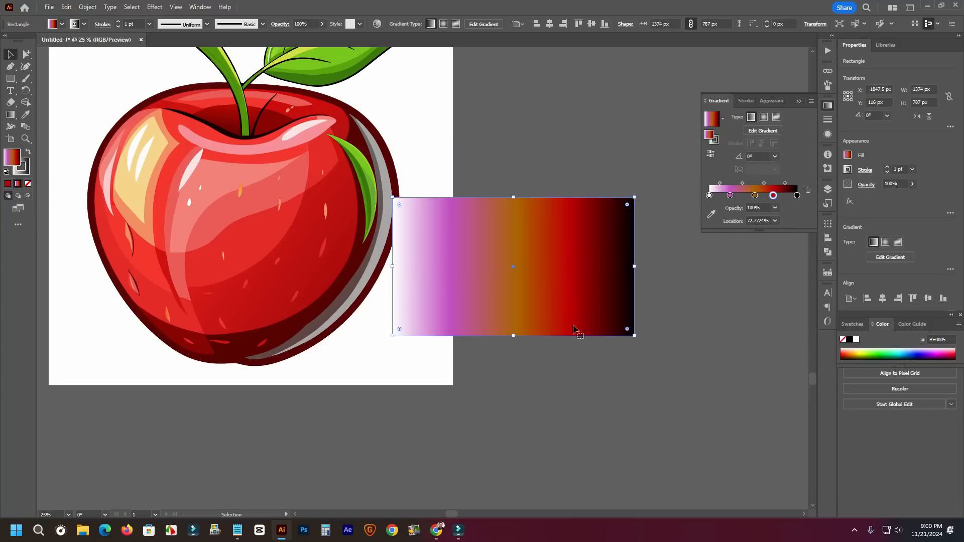
pyautogui.moveTo(552, 301)
pyautogui.mouseDown()
pyautogui.moveTo(600, 335)
pyautogui.moveTo(640, 345)
pyautogui.mouseUp()
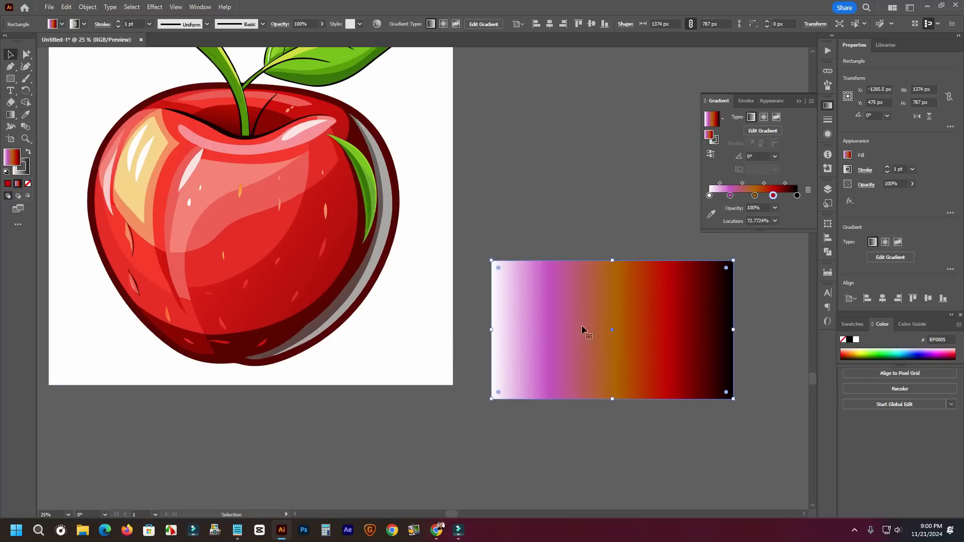
# - Examine the rectangle's color stops and the blended transitions between them up close
pyautogui.click(10, 114)
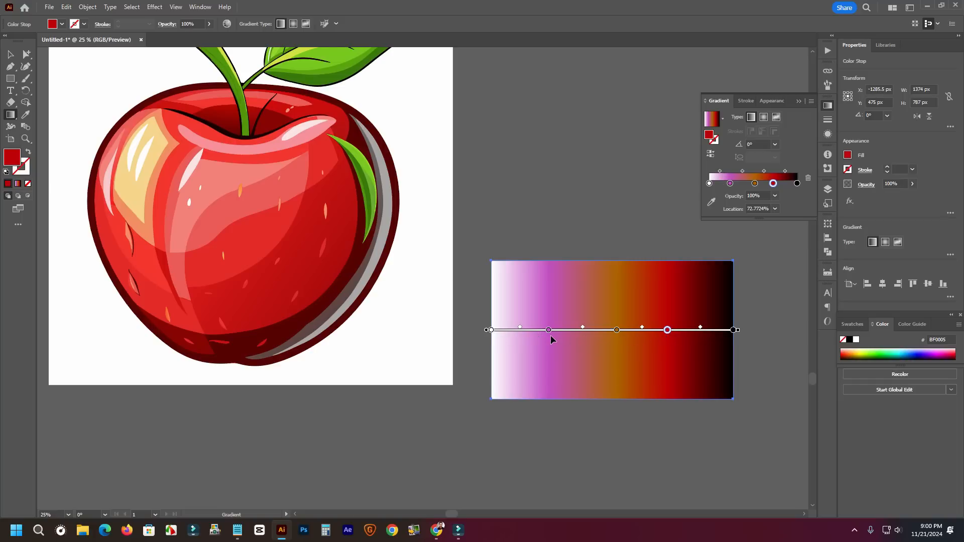
pyautogui.scroll(3, 674, 329)
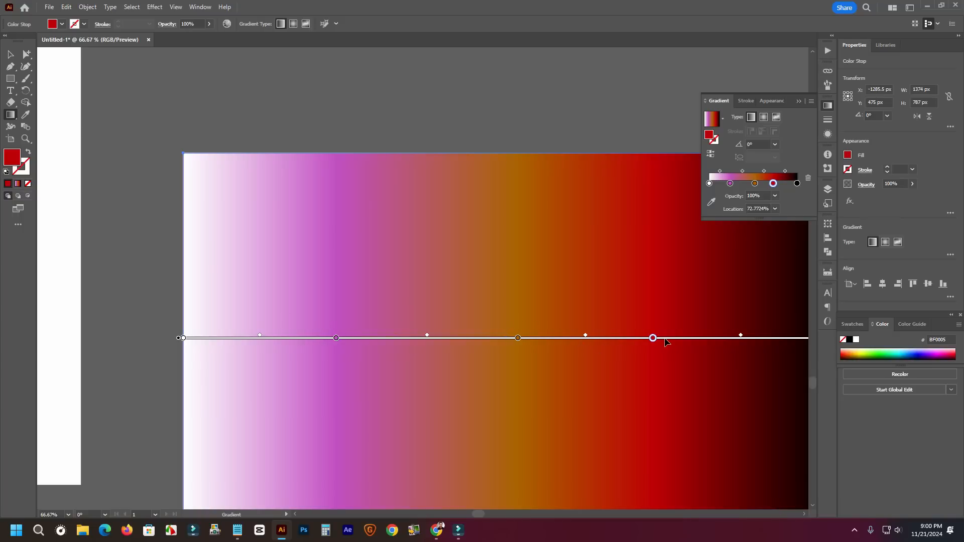
pyautogui.scroll(-3, 505, 296)
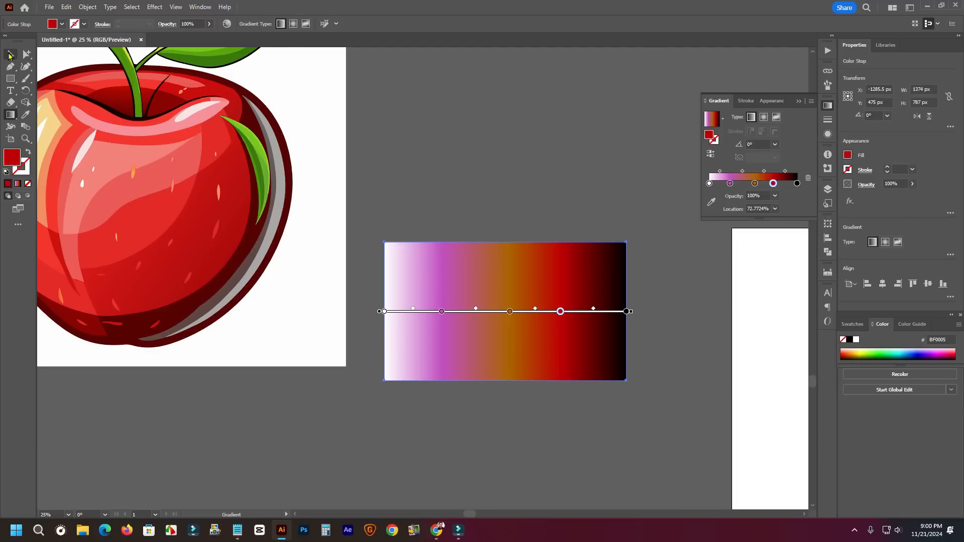
pyautogui.click(10, 54)
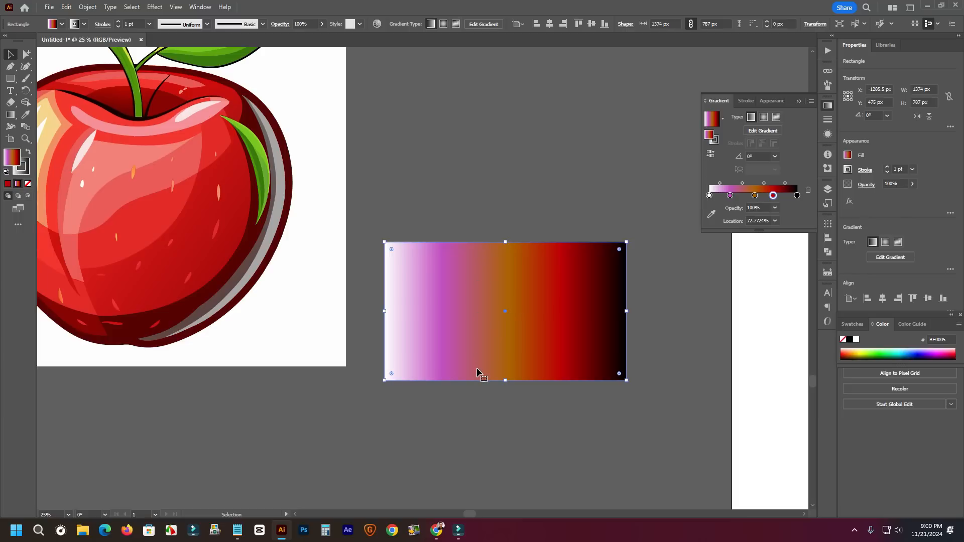
# - Check the Santa-hat penguin's coloring on Adobe Stock in Chrome and compare it with the apple and gradient rectangle in Illustrator
pyautogui.click(437, 530)
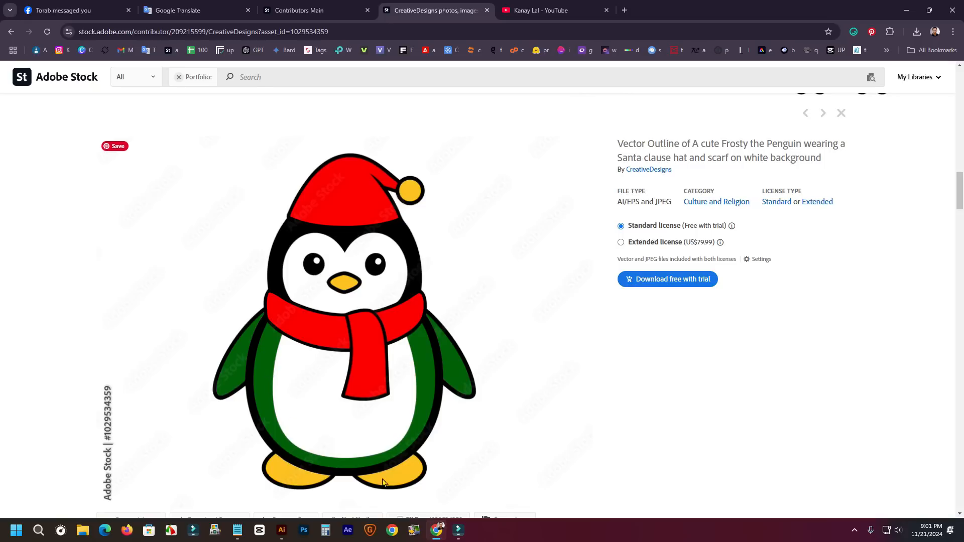
pyautogui.click(281, 529)
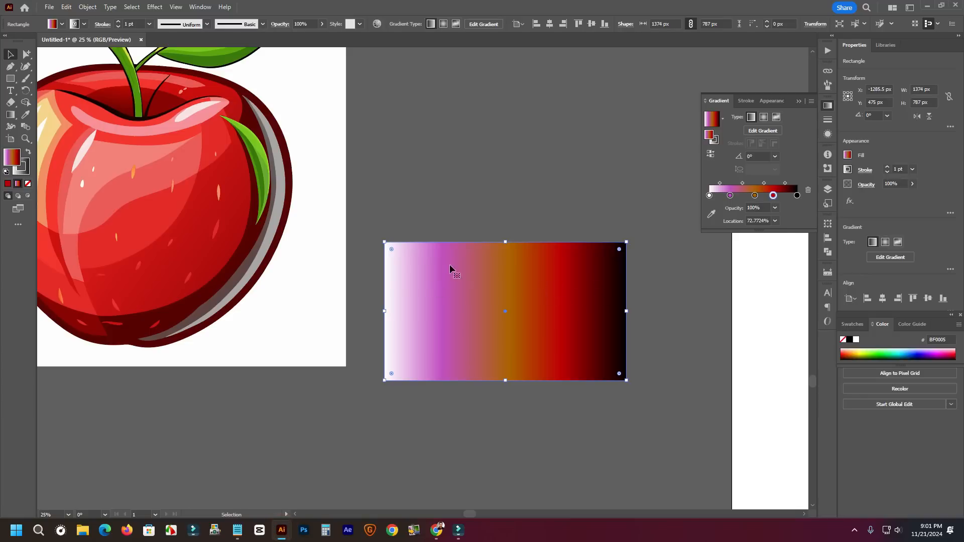
pyautogui.click(468, 185)
pyautogui.moveTo(426, 200); pyautogui.dragTo(545, 206)
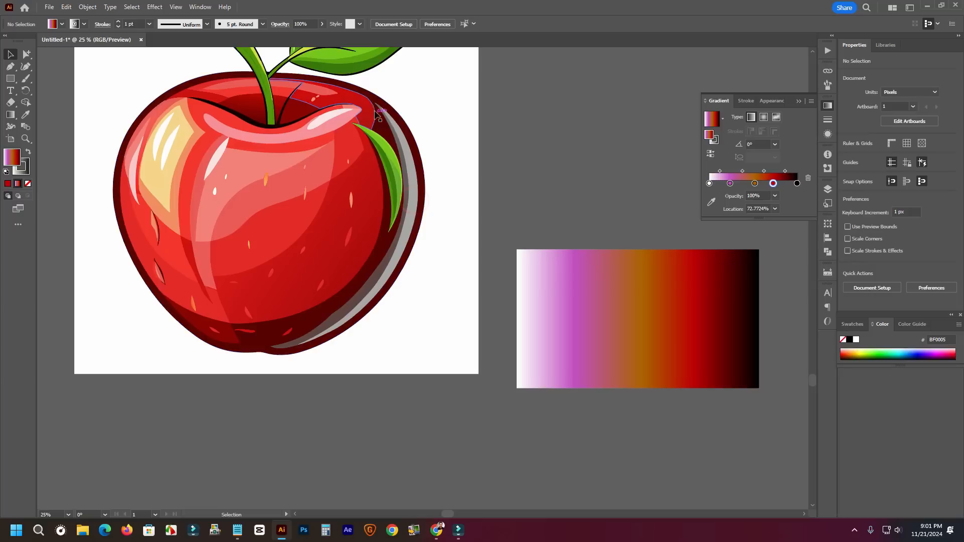
# - Delete the gradient rectangle beside the apple and look over the apple artwork
pyautogui.click(611, 307)
pyautogui.press('Delete')
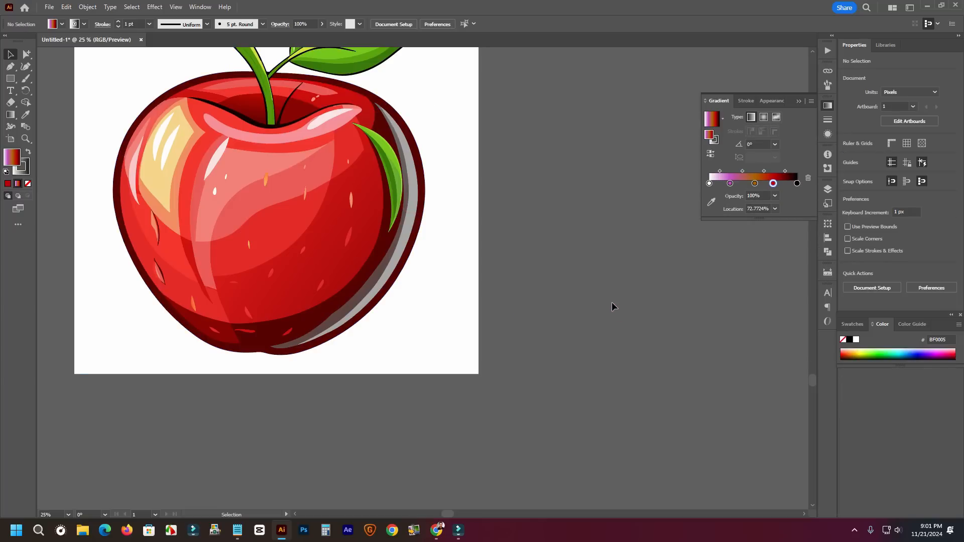
pyautogui.scroll(2, 362, 196)
pyautogui.scroll(-1, 370, 189)
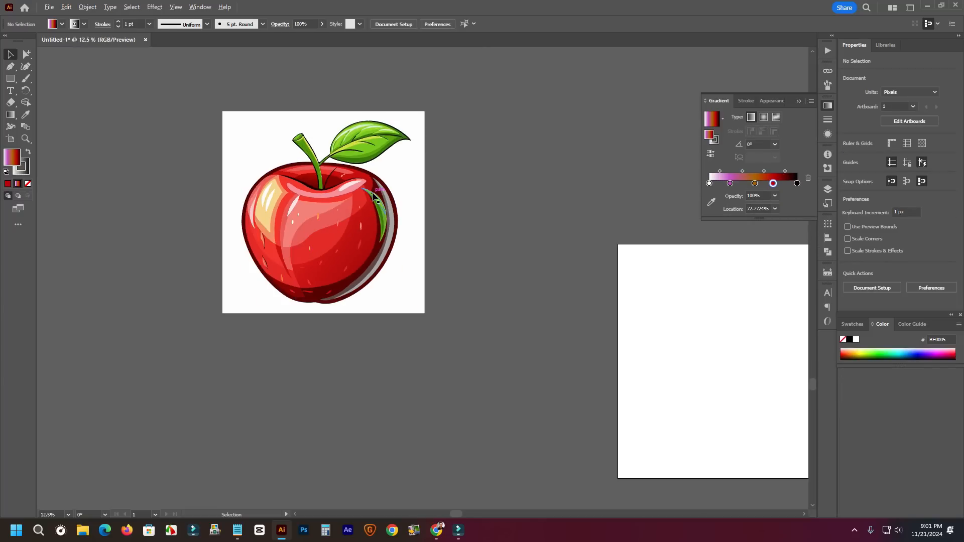
pyautogui.scroll(1, 359, 153)
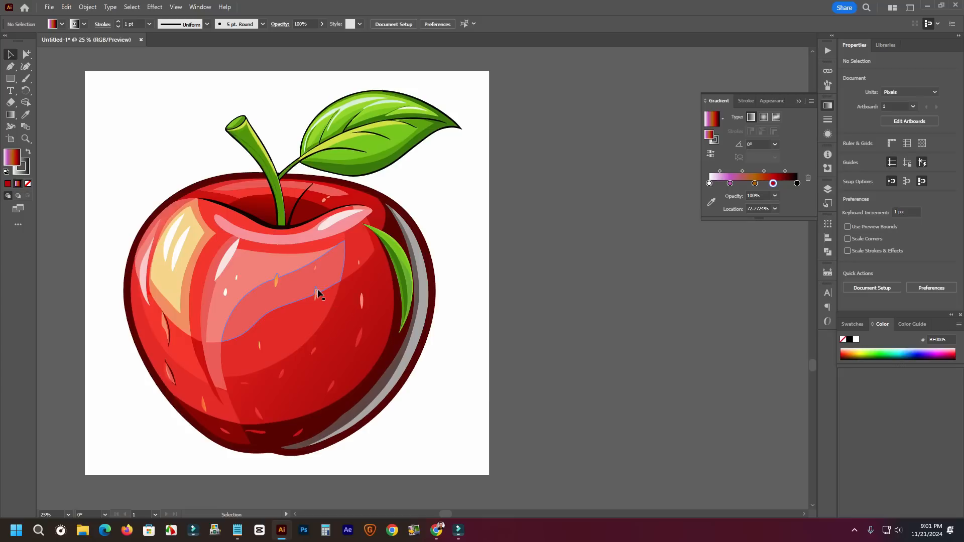
pyautogui.scroll(-1, 316, 291)
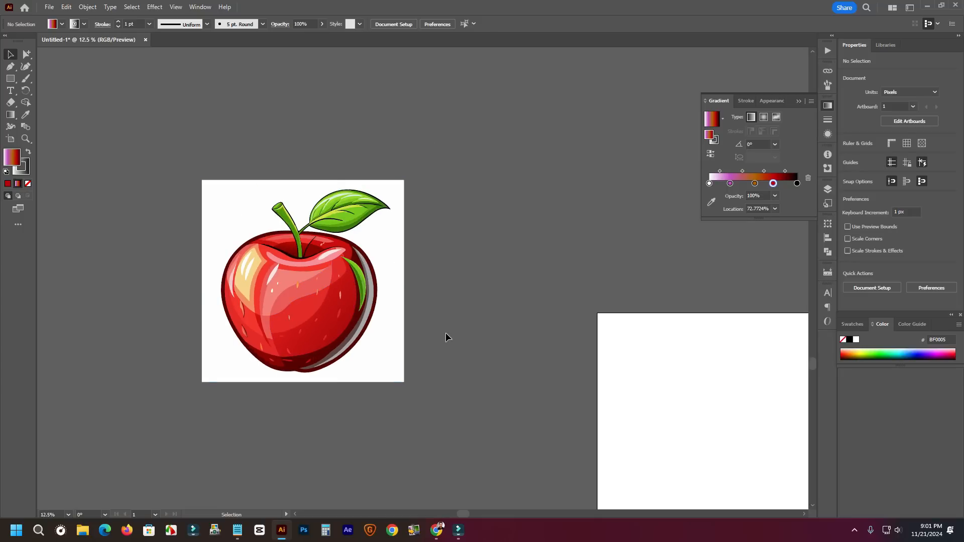
# - Select the apple artwork group and delete it from the canvas
pyautogui.click(401, 253)
pyautogui.moveTo(402, 253); pyautogui.dragTo(448, 256)
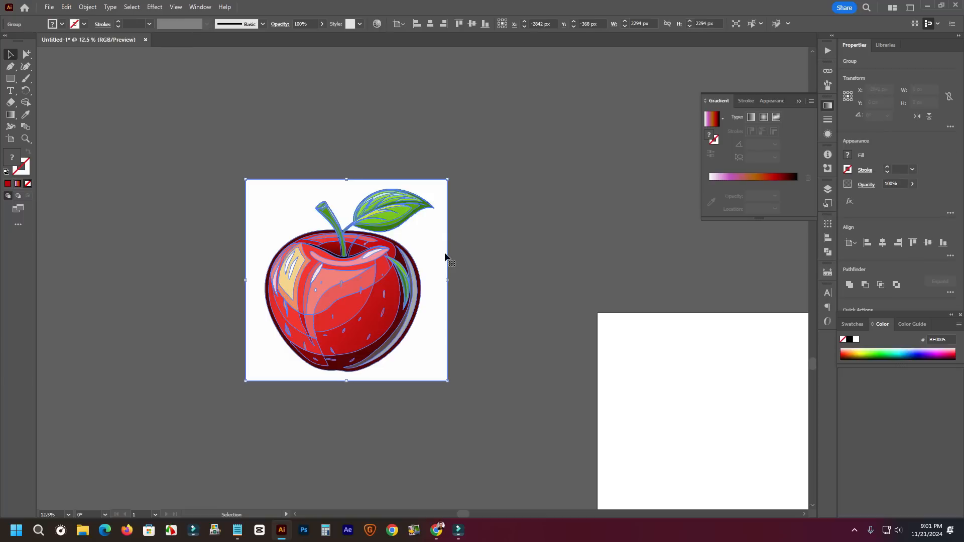
pyautogui.click(500, 246)
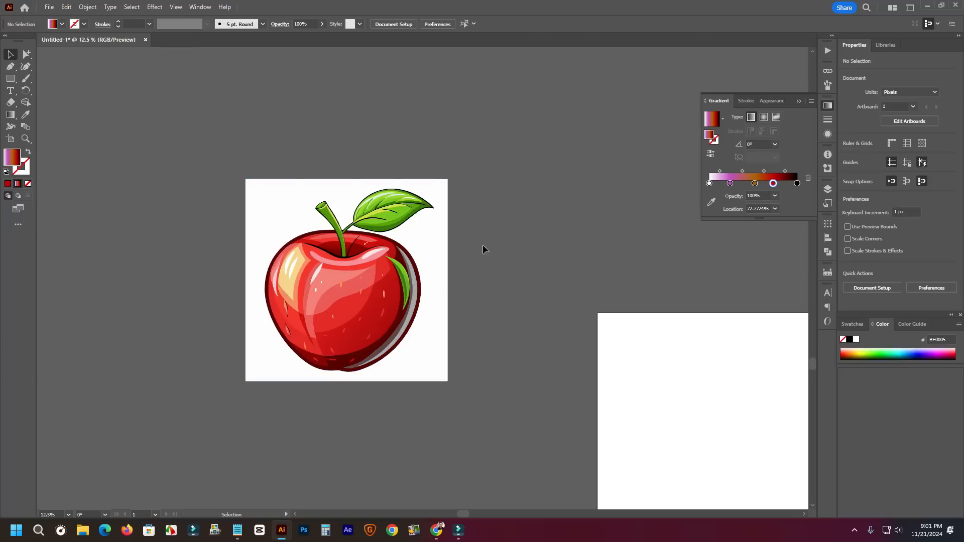
pyautogui.hotkey('ctrl', '-')
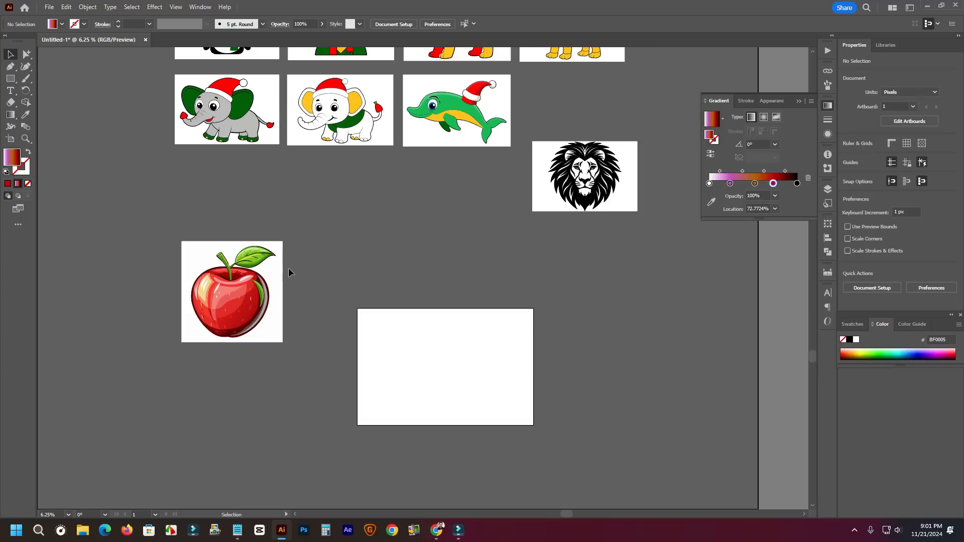
pyautogui.click(273, 272)
pyautogui.press('Delete')
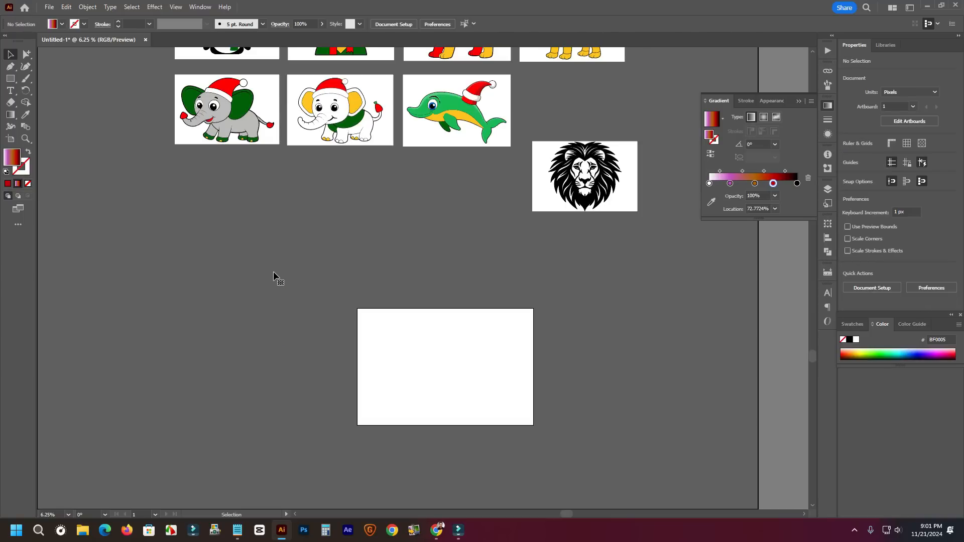
# - Switch to the tips list in Notepad and highlight the lines "Tips 04: Presentation" and "Tips 05: Single Concepts"
pyautogui.click(237, 529)
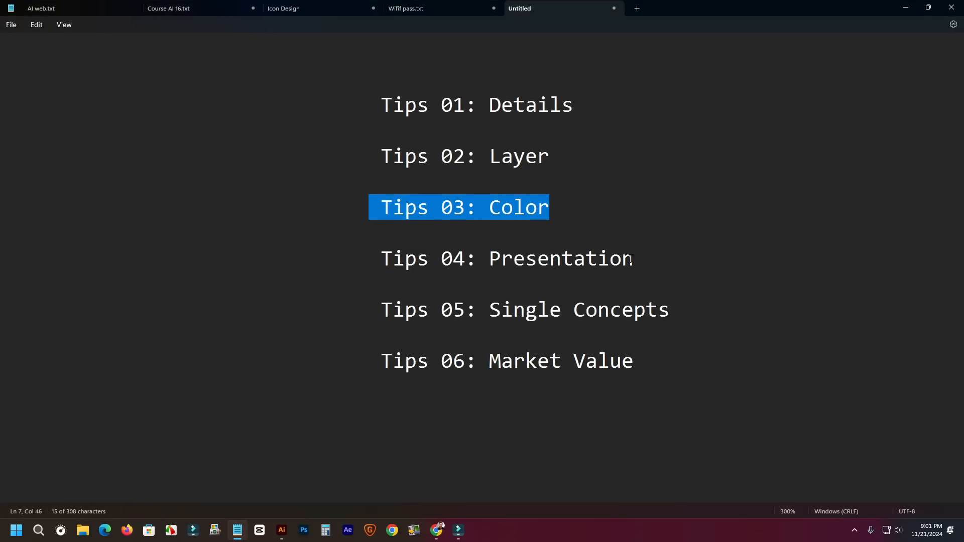
pyautogui.moveTo(631, 260); pyautogui.dragTo(290, 262)
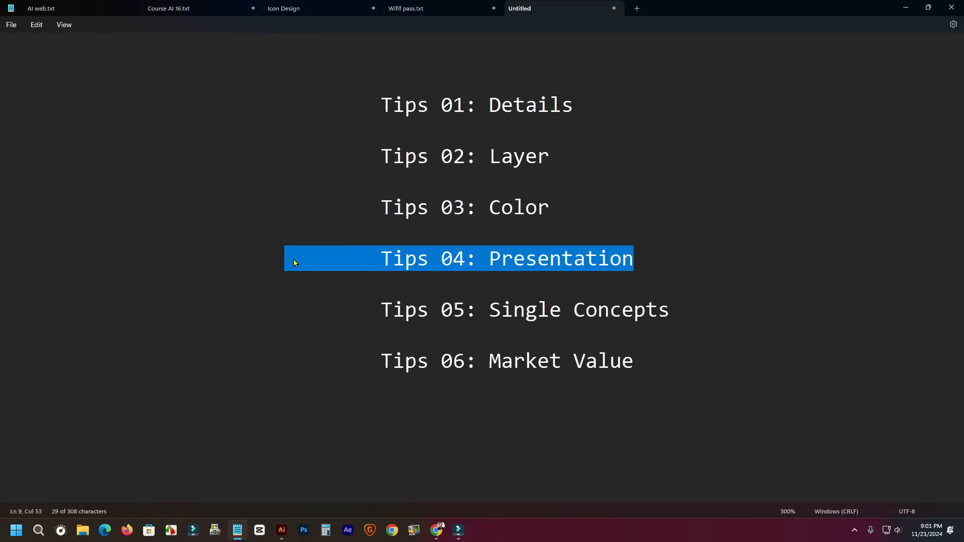
pyautogui.click(636, 266)
pyautogui.moveTo(643, 263); pyautogui.dragTo(304, 263)
pyautogui.moveTo(383, 306); pyautogui.dragTo(672, 315)
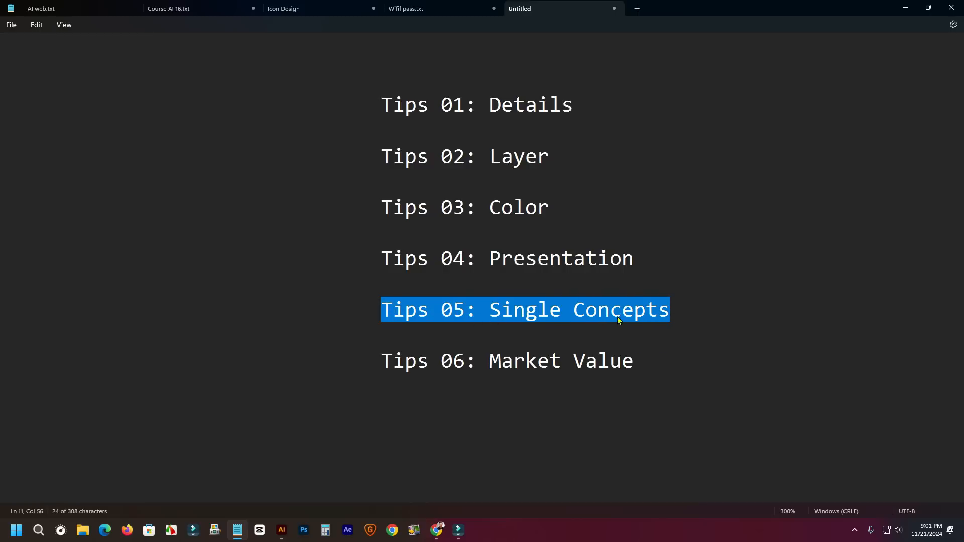
# - Go back to the Notepad tips list once more, clear the line highlight and return to Illustrator
pyautogui.click(906, 8)
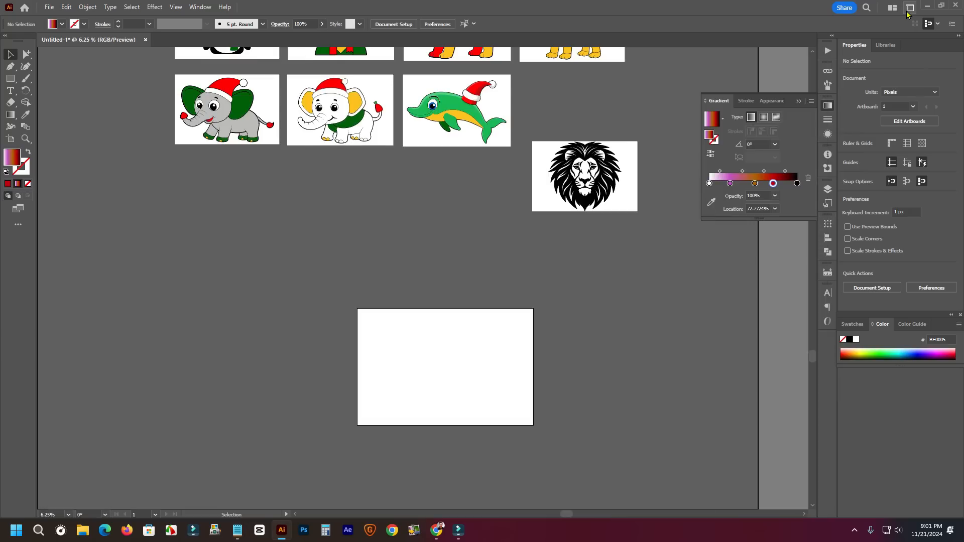
pyautogui.click(237, 529)
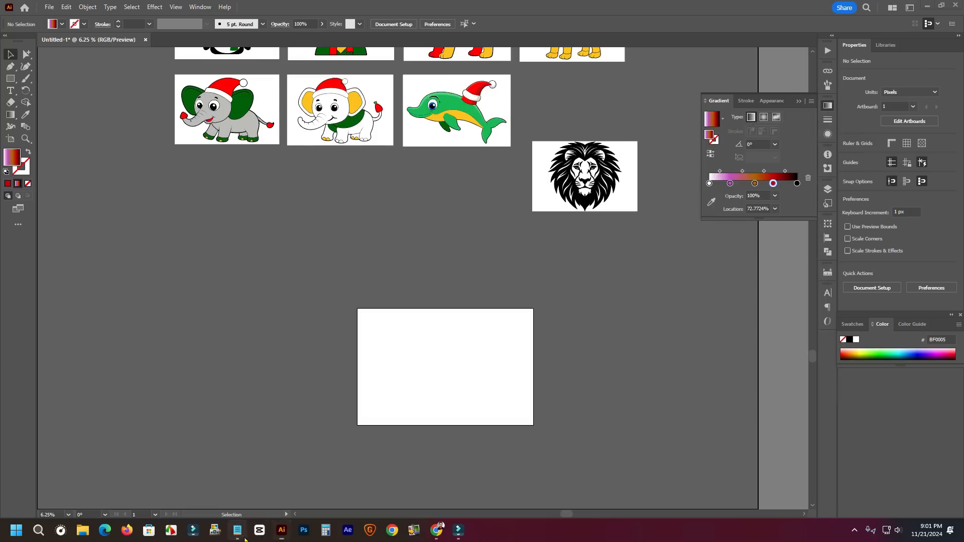
pyautogui.click(677, 323)
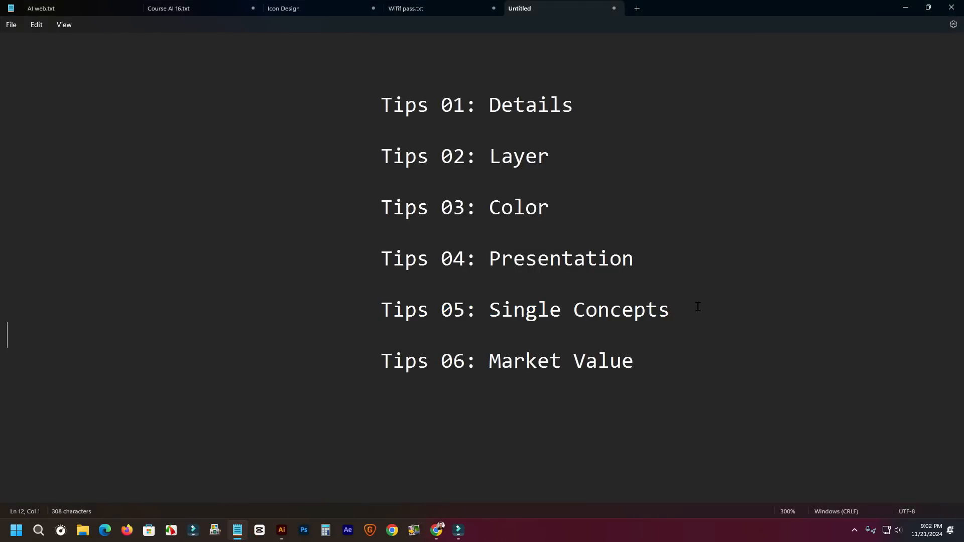
pyautogui.click(691, 311)
pyautogui.press('BackSpace')
pyautogui.click(906, 8)
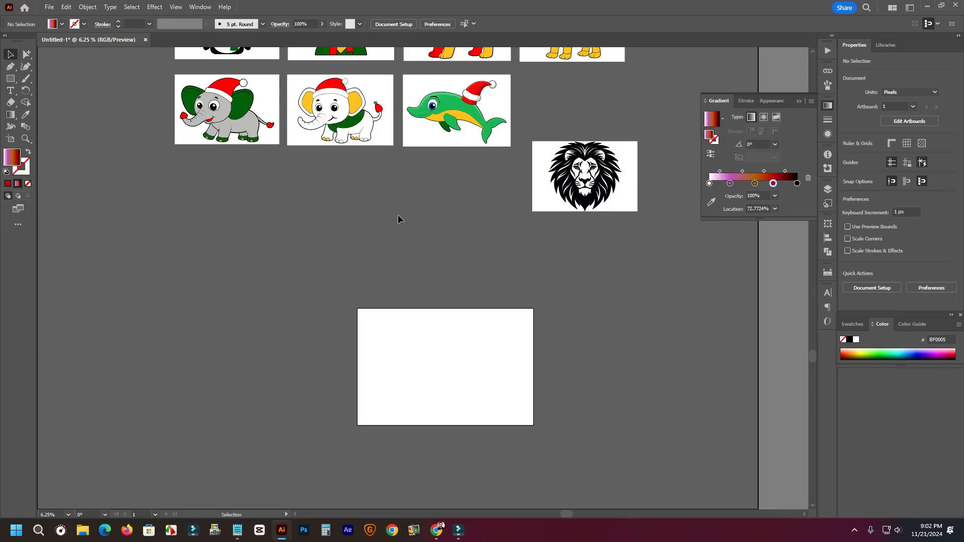
# - Survey the Christmas animals, lion and tree scene as a set, singling out the tree scene, panda and small puppy
pyautogui.press('space')
pyautogui.moveTo(487, 192); pyautogui.dragTo(489, 360)
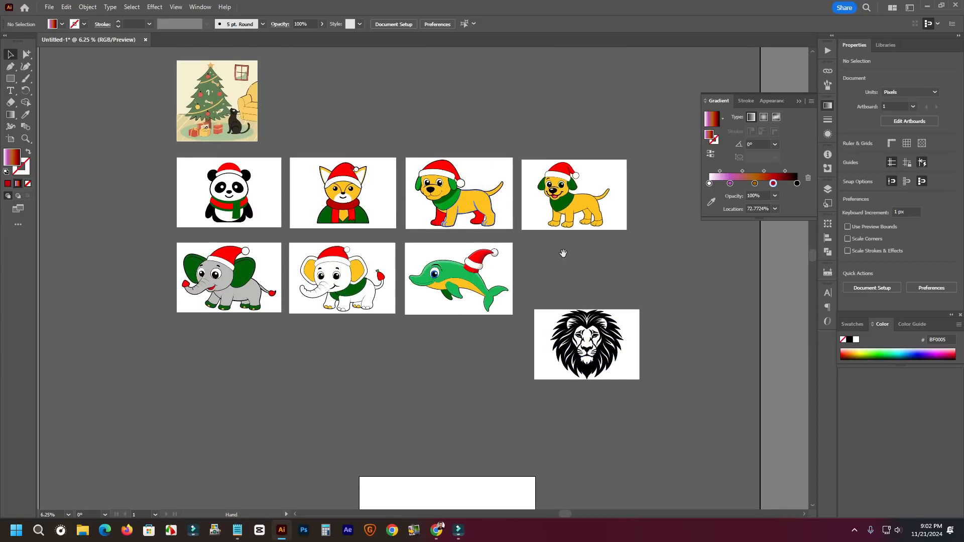
pyautogui.moveTo(563, 253); pyautogui.dragTo(555, 300)
pyautogui.moveTo(93, 238); pyautogui.dragTo(648, 439)
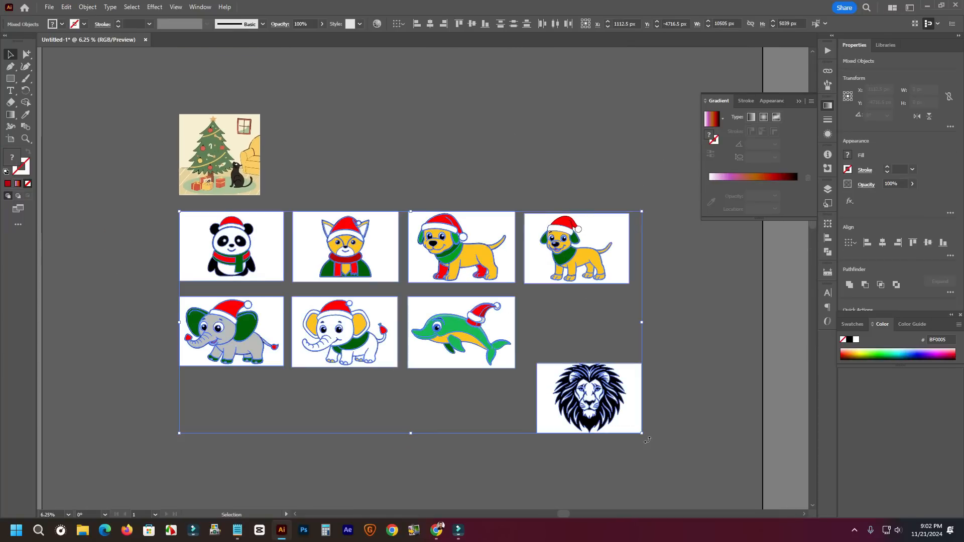
pyautogui.click(405, 196)
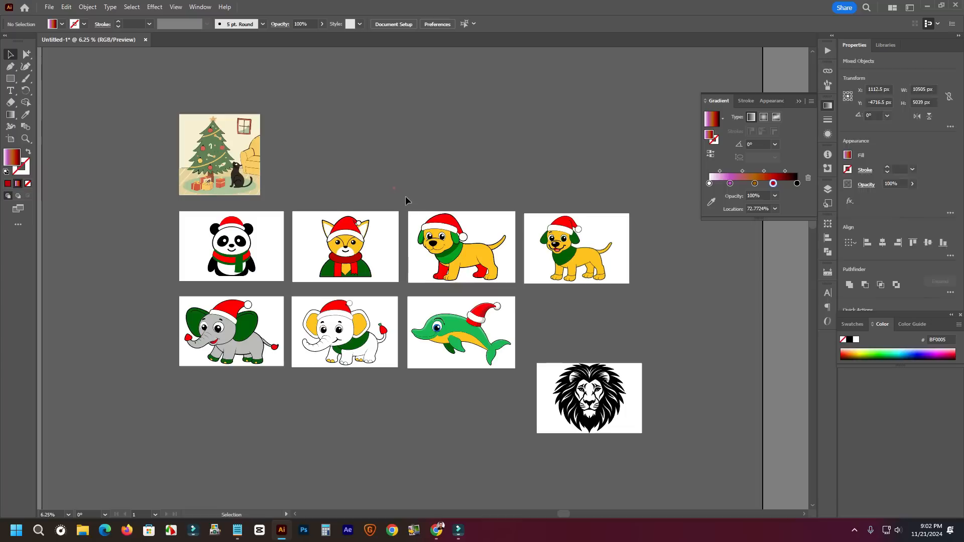
pyautogui.click(236, 137)
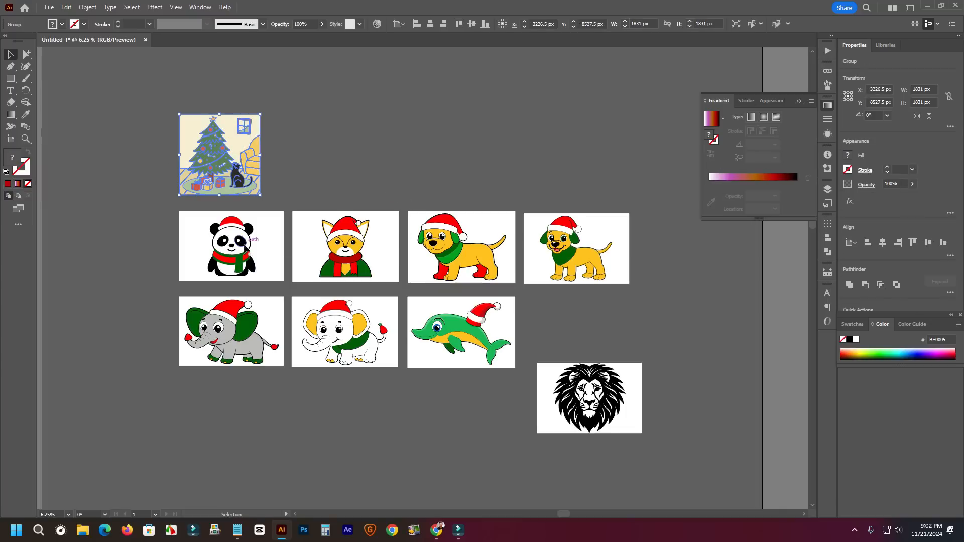
pyautogui.click(275, 245)
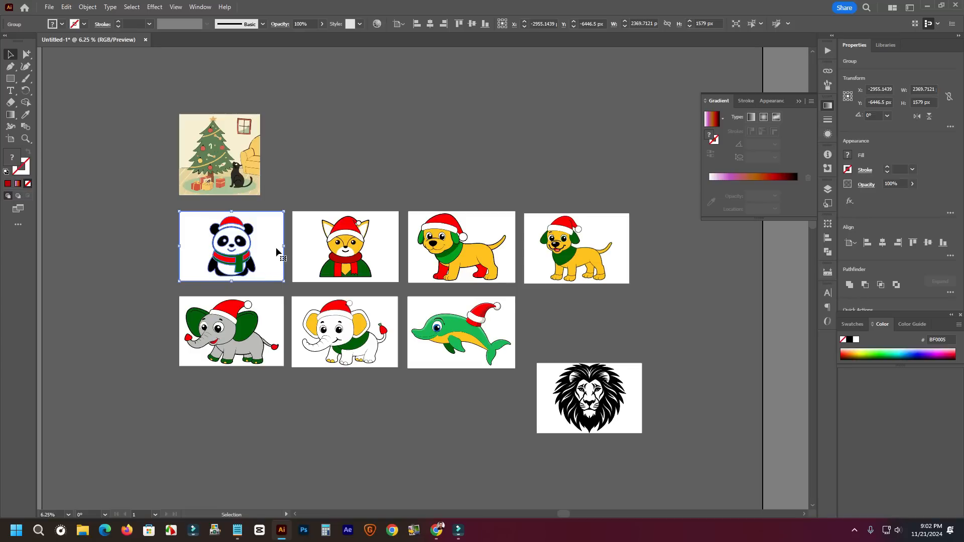
pyautogui.click(622, 254)
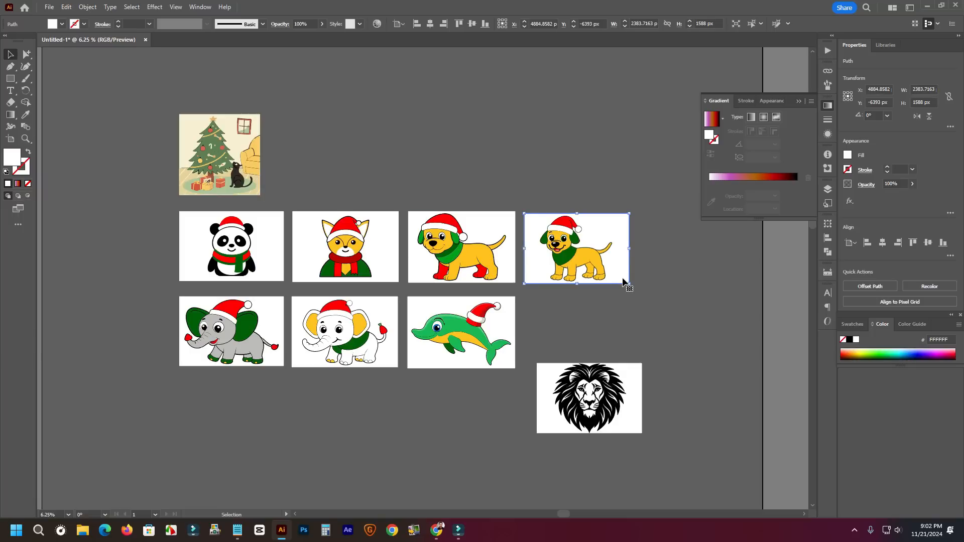
# - Examine the Christmas tree scene up close, including the black cat, gift boxes, armchair and window
pyautogui.click(198, 145)
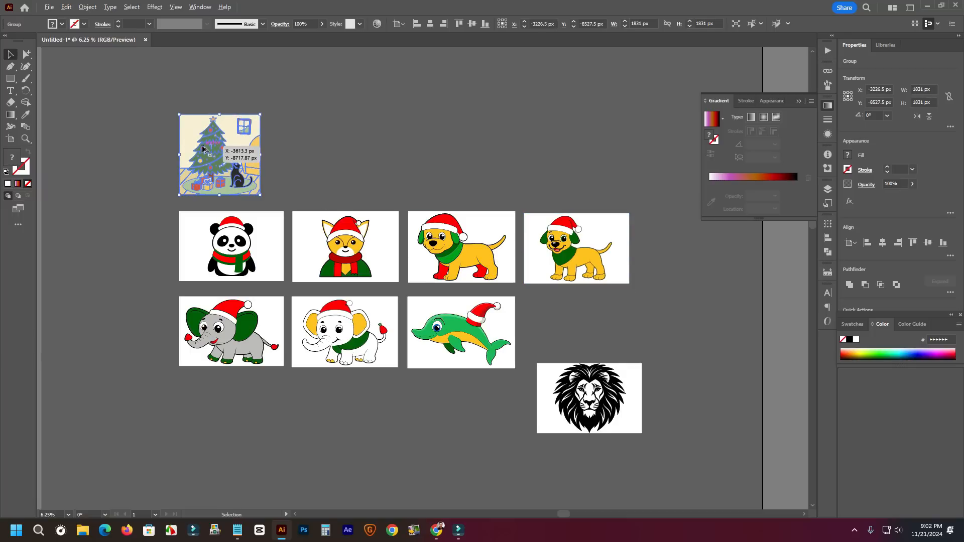
pyautogui.hotkey('ctrl', '+')
pyautogui.scroll(3, 203, 151)
pyautogui.scroll(1, 210, 154)
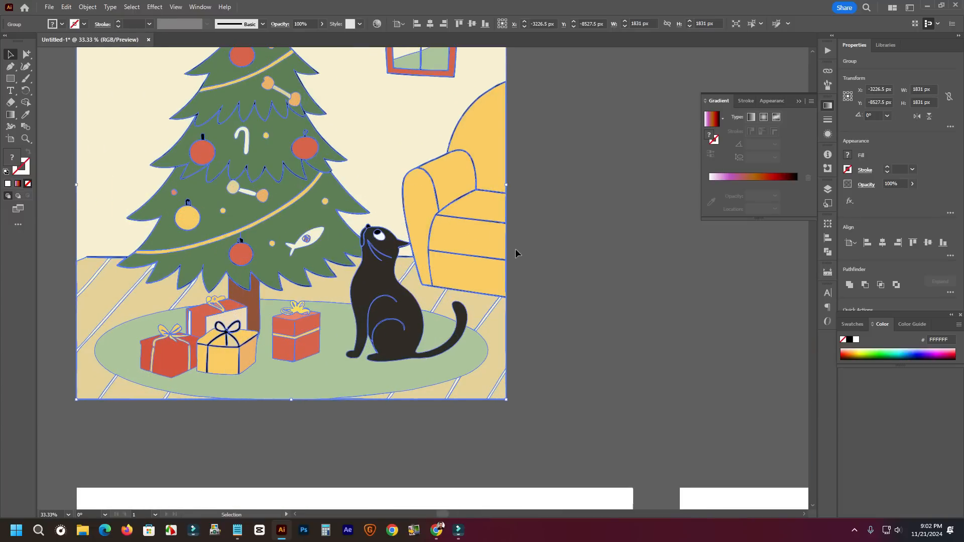
pyautogui.click(549, 243)
pyautogui.moveTo(550, 205); pyautogui.dragTo(593, 289)
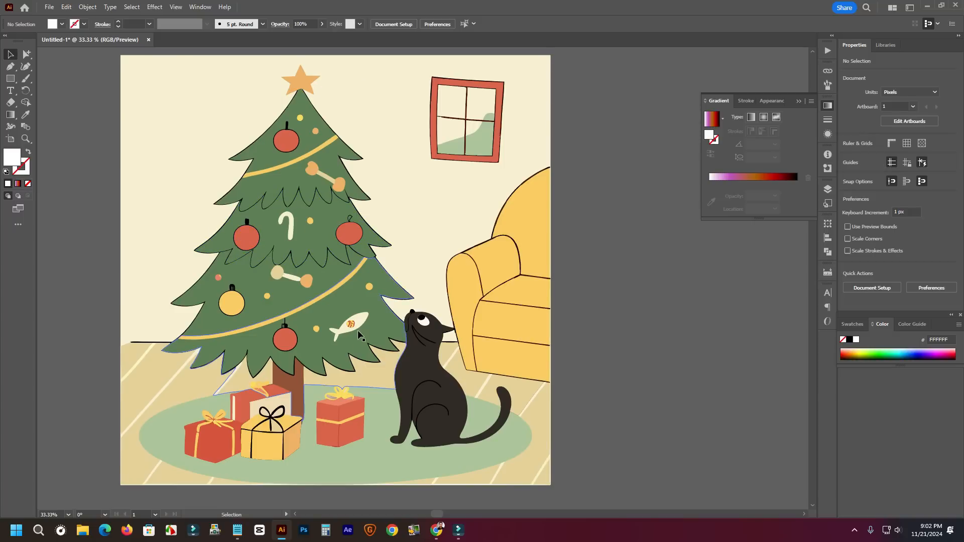
pyautogui.scroll(-2, 382, 331)
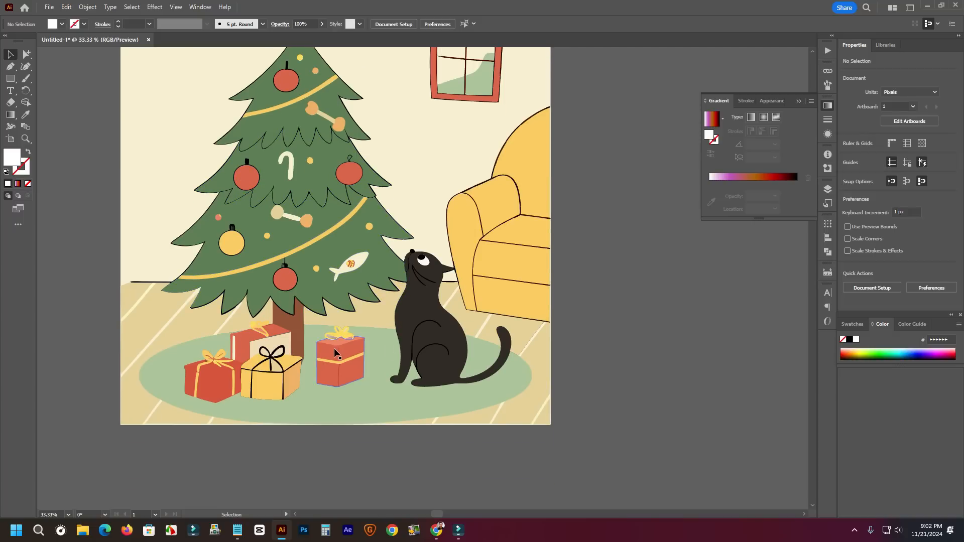
pyautogui.scroll(-1, 350, 286)
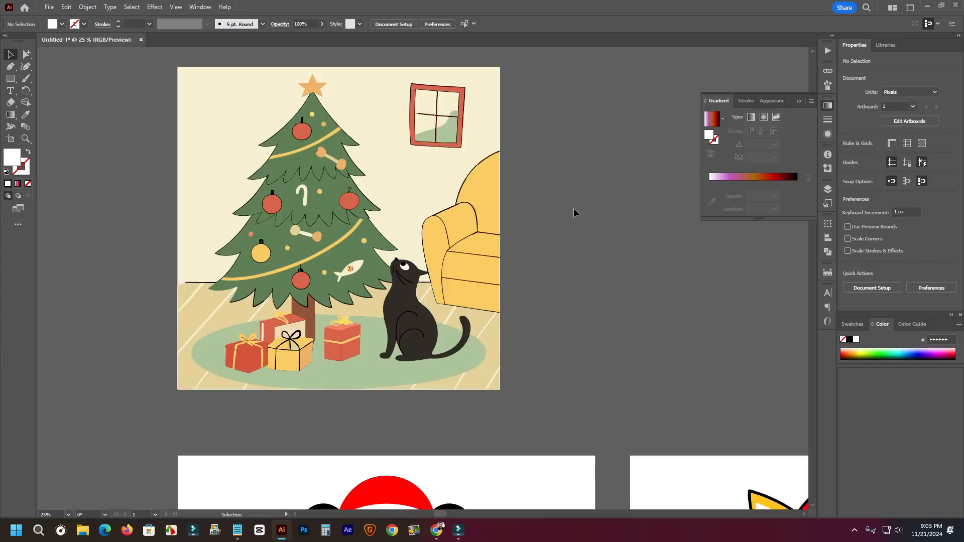
# - Inspect the ornaments on the Christmas tree in detail, especially the fish decoration, and compare them with the whole scene
pyautogui.scroll(5, 350, 268)
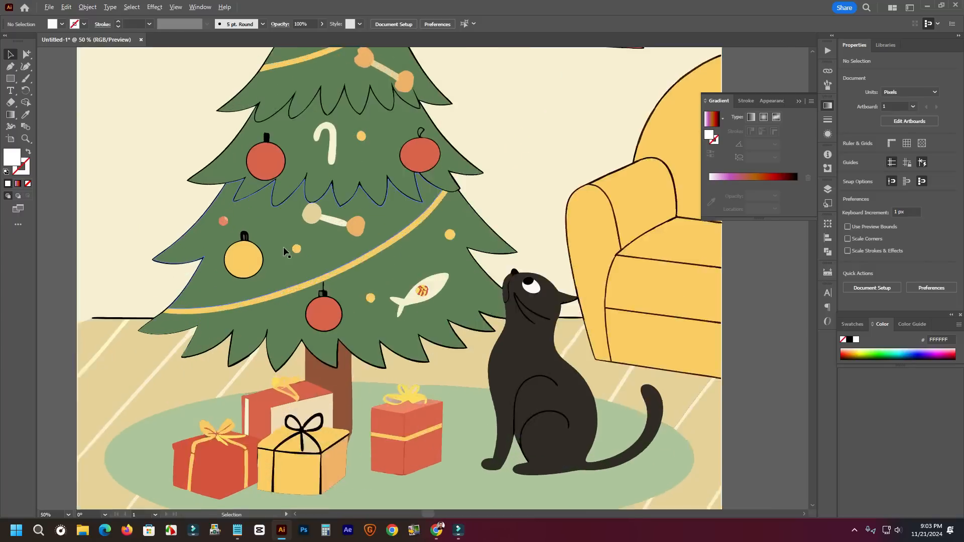
pyautogui.scroll(1, 472, 313)
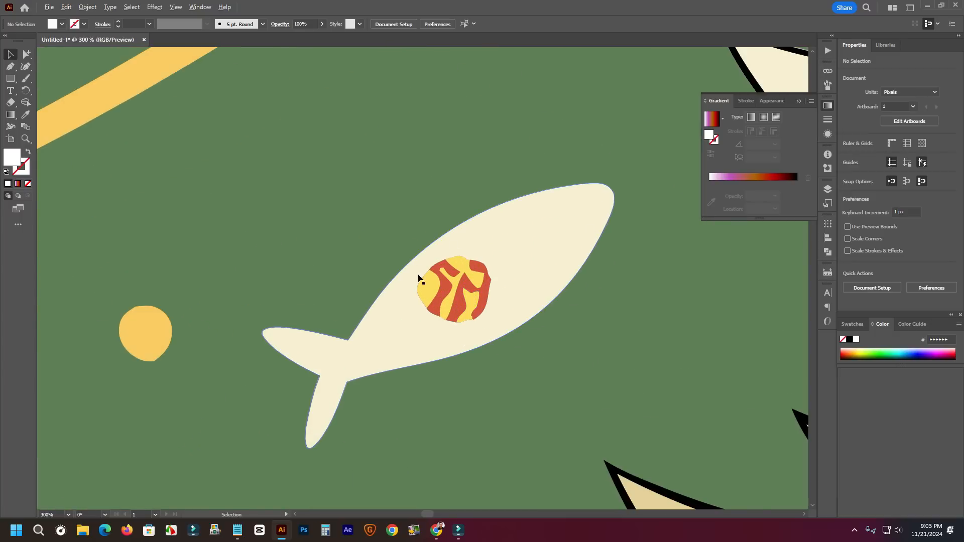
pyautogui.scroll(-3, 418, 278)
pyautogui.scroll(-3, 293, 307)
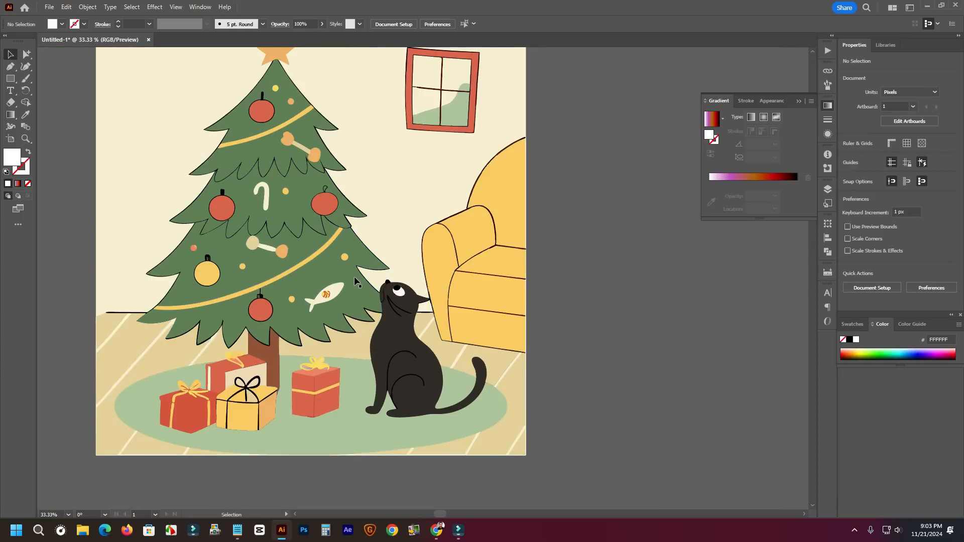
pyautogui.scroll(-1, 354, 281)
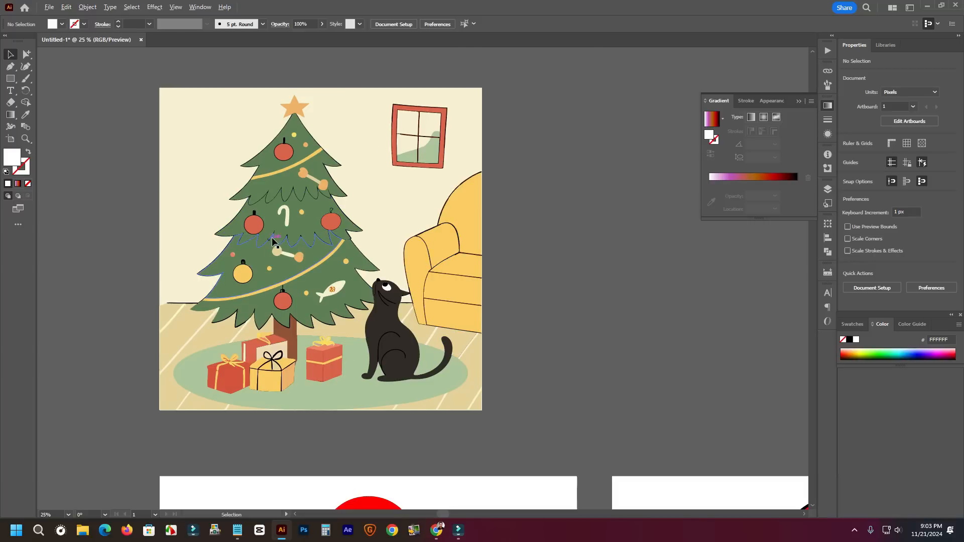
pyautogui.scroll(4, 277, 235)
pyautogui.scroll(-4, 482, 220)
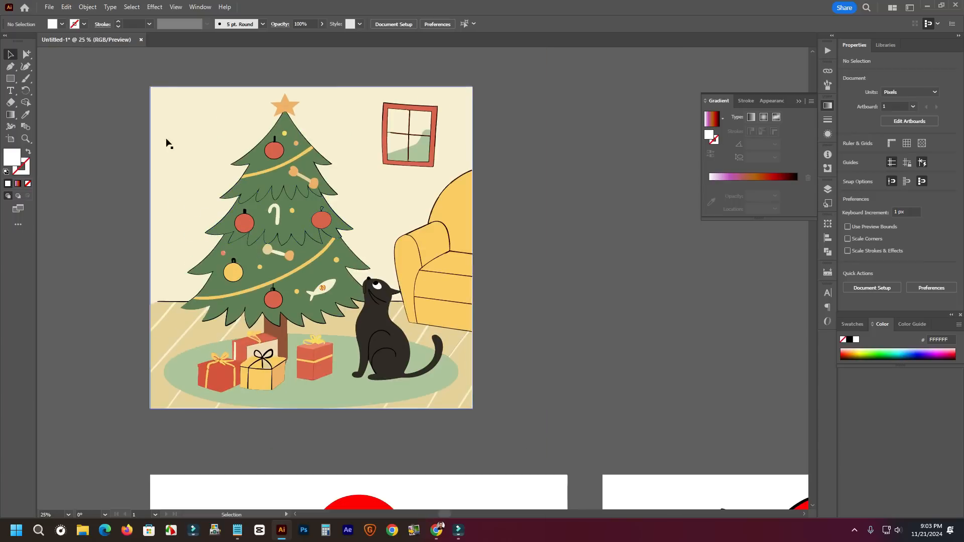
# - Compare the tree scene with the Santa-hat animal drawings, looking closely at the white elephant and green dolphin
pyautogui.scroll(-5, 349, 301)
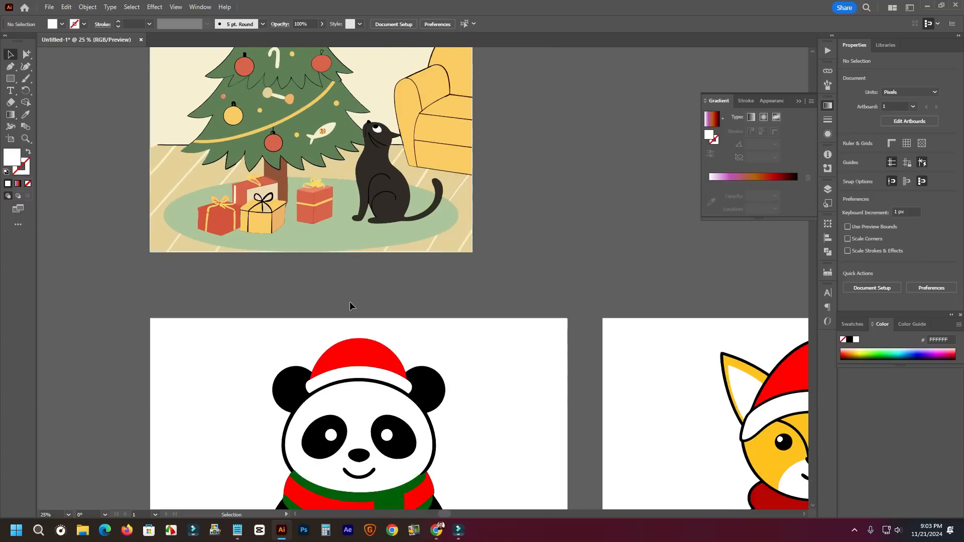
pyautogui.scroll(-5, 314, 366)
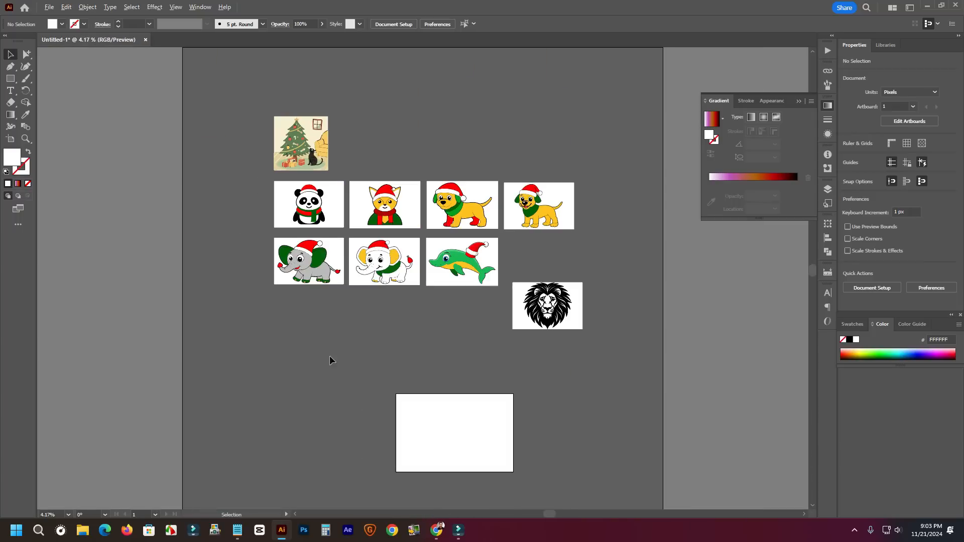
pyautogui.scroll(4, 449, 273)
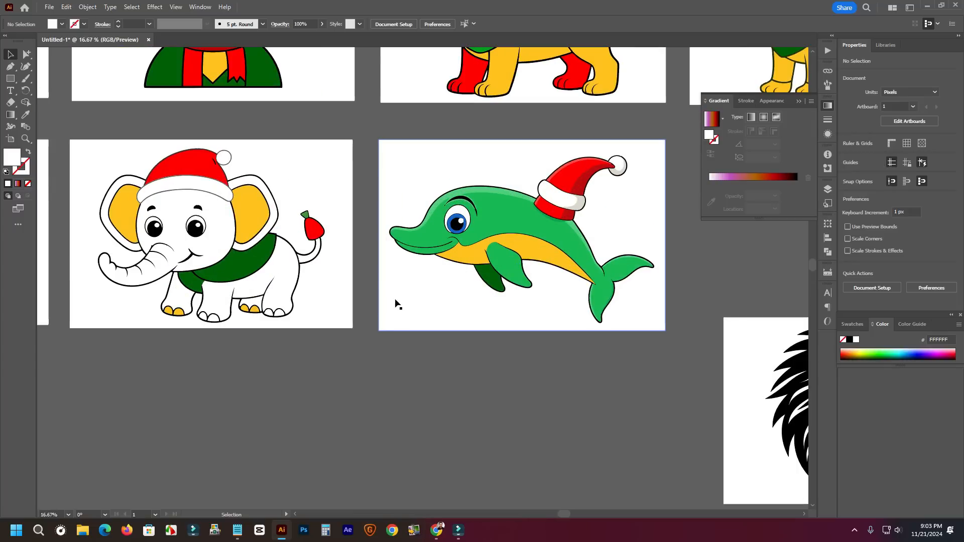
pyautogui.scroll(-2, 330, 291)
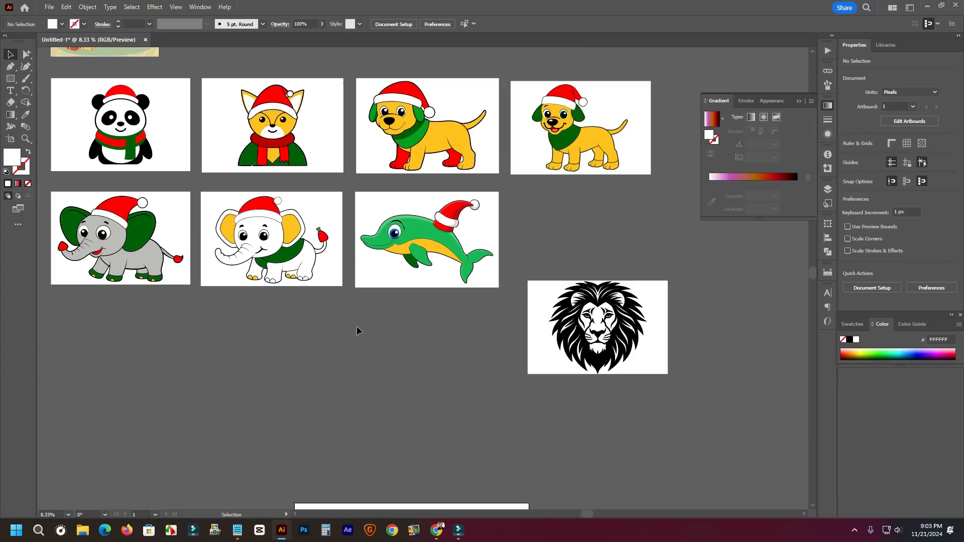
# - Survey the Santa-hat animal drawings together with the Christmas tree scene above them
pyautogui.moveTo(318, 329); pyautogui.dragTo(415, 362)
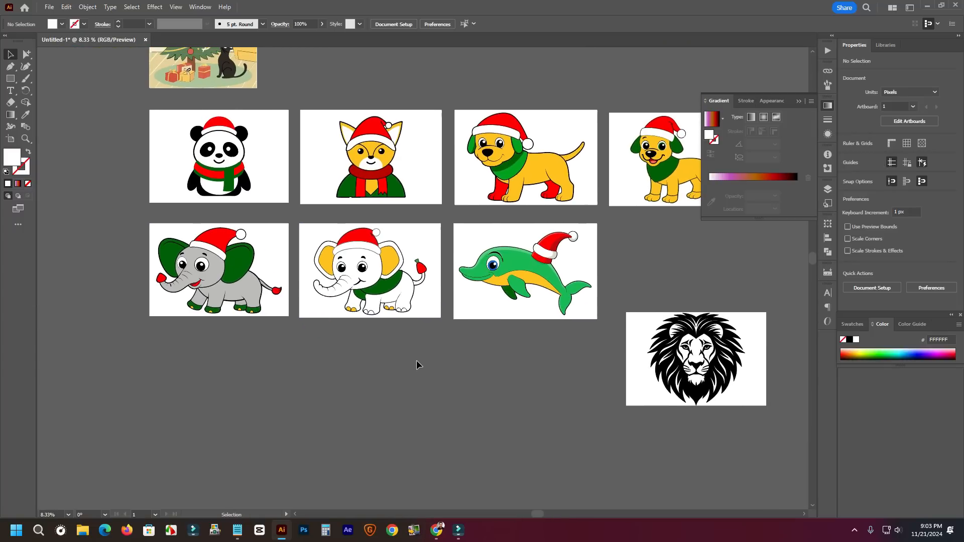
pyautogui.scroll(1, 405, 256)
pyautogui.scroll(5, 406, 256)
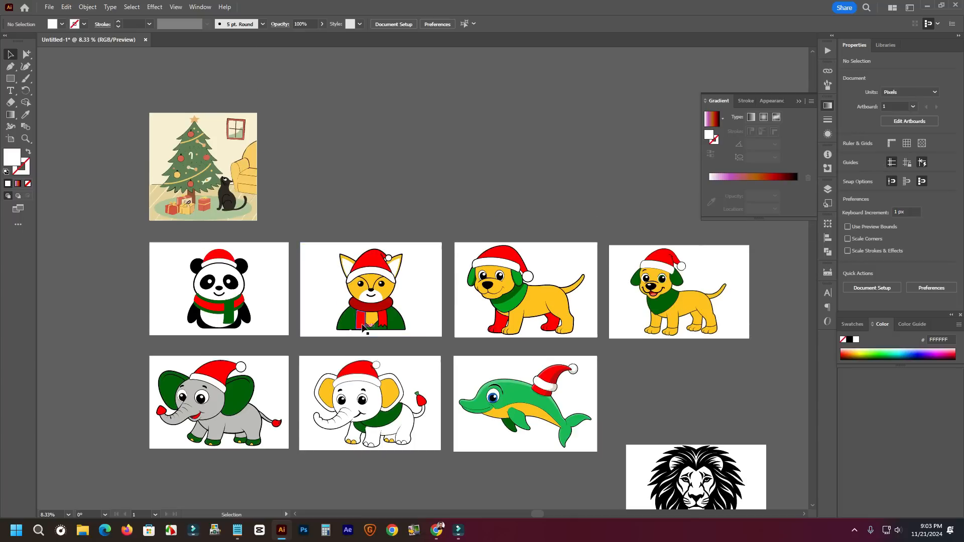
# - Switch to Chrome and review the CreativeDesigns portfolio on Adobe Stock, from the penguin up to the Christmas icon set
pyautogui.click(436, 530)
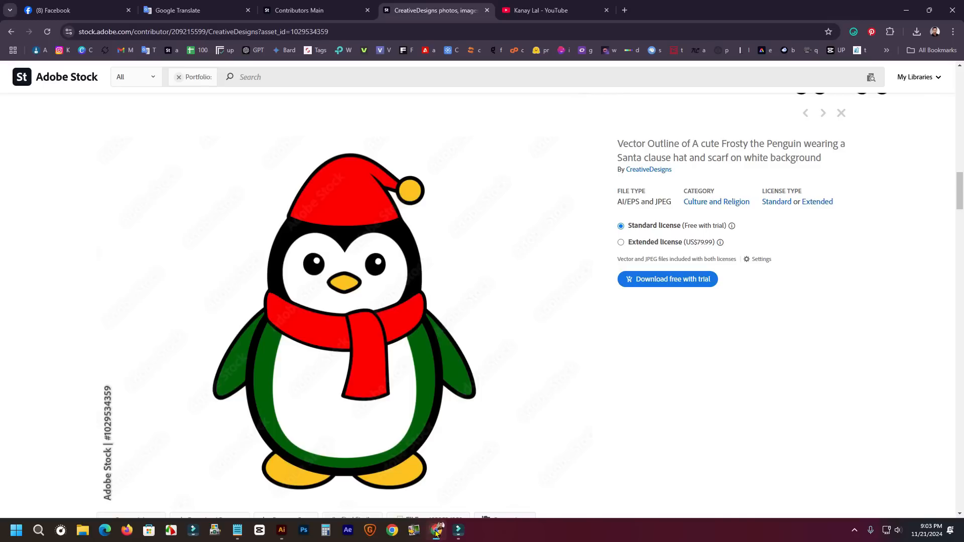
pyautogui.scroll(1, 423, 171)
pyautogui.scroll(7, 423, 170)
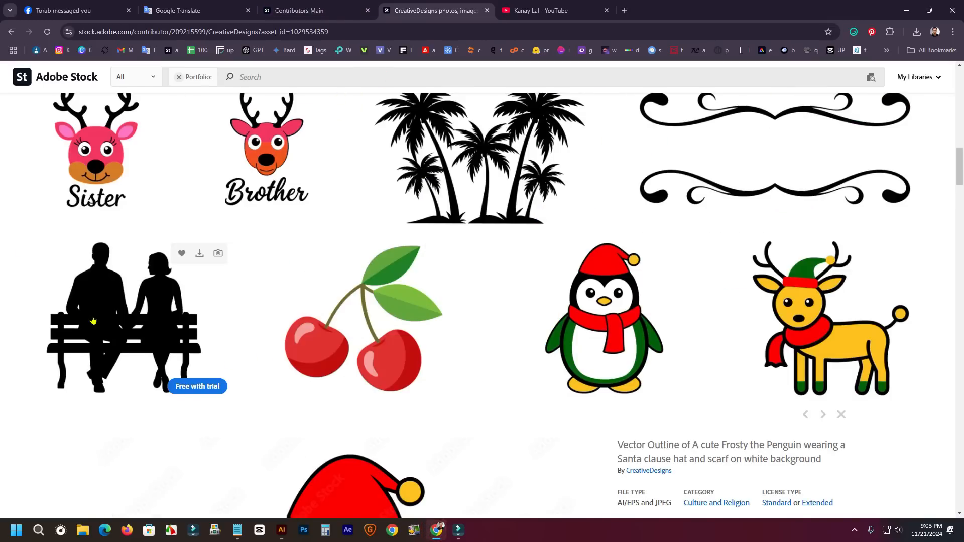
pyautogui.scroll(3, 185, 269)
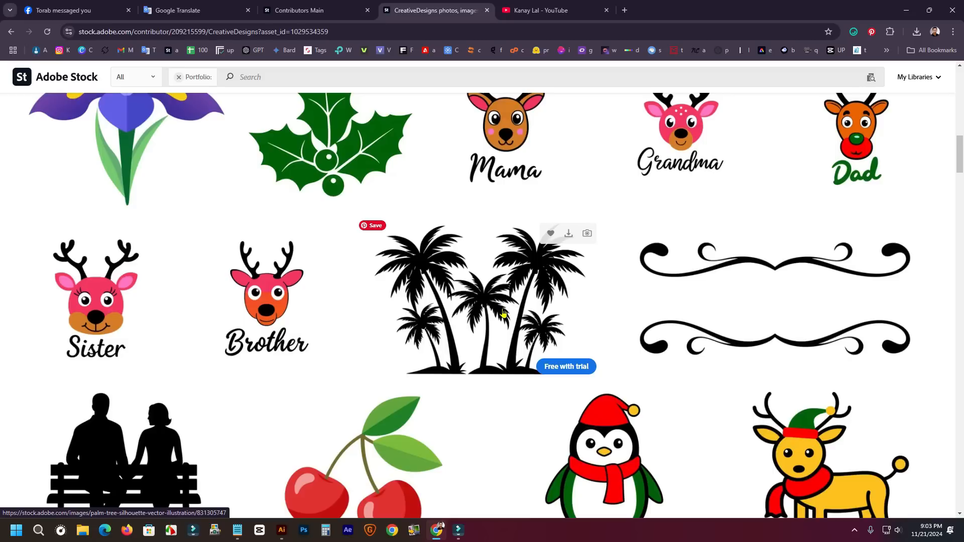
pyautogui.scroll(3, 503, 312)
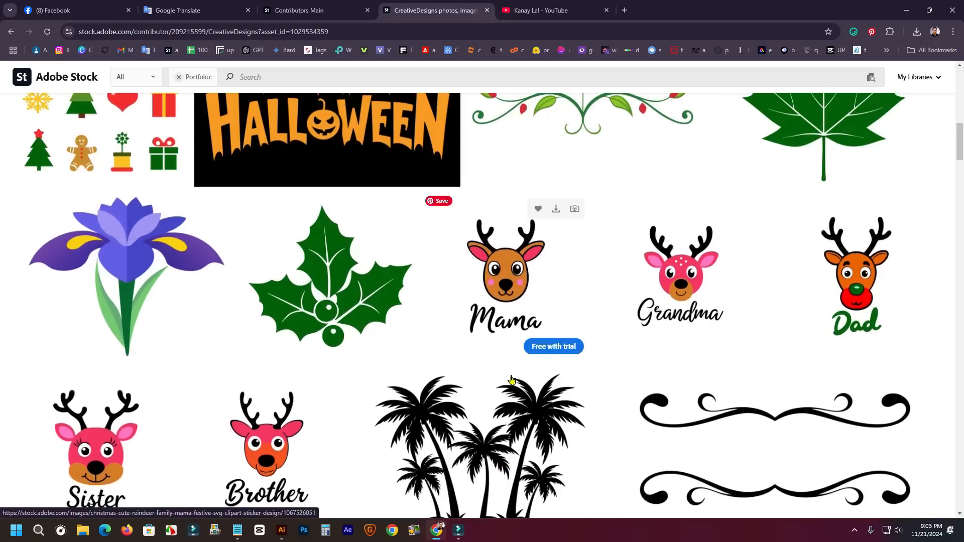
pyautogui.scroll(3, 508, 413)
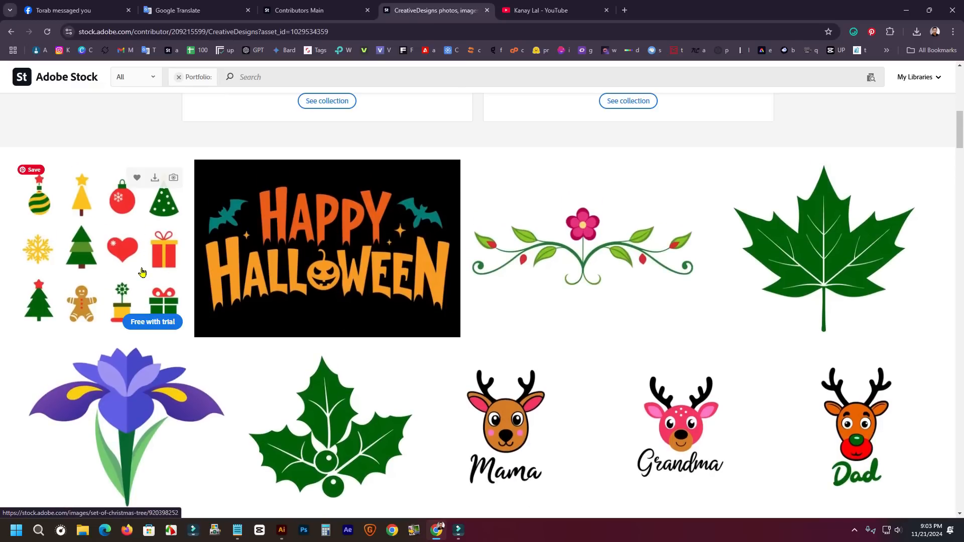
# - Browse further down the portfolio through the silhouettes, animal mascots, flat illustrations and landscape scenes
pyautogui.scroll(-15, 141, 271)
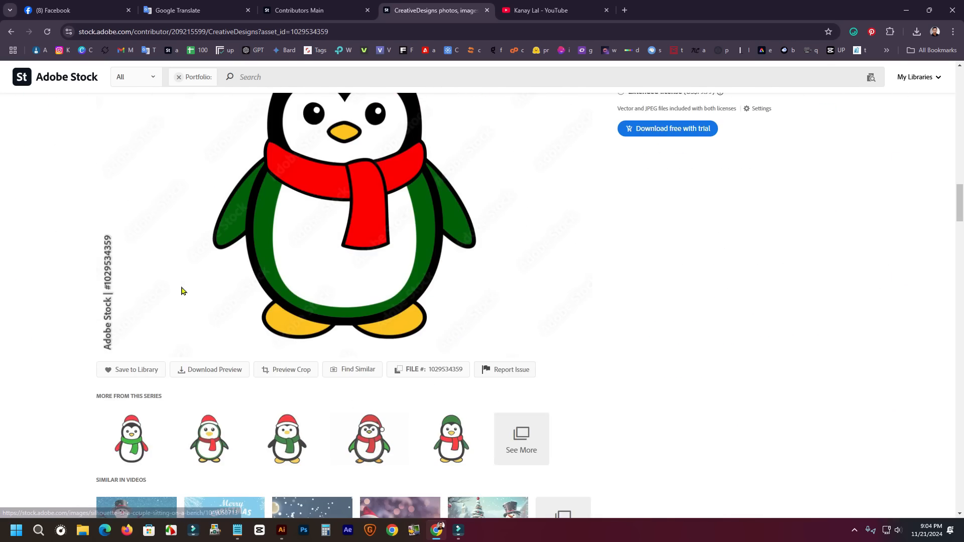
pyautogui.scroll(-9, 201, 302)
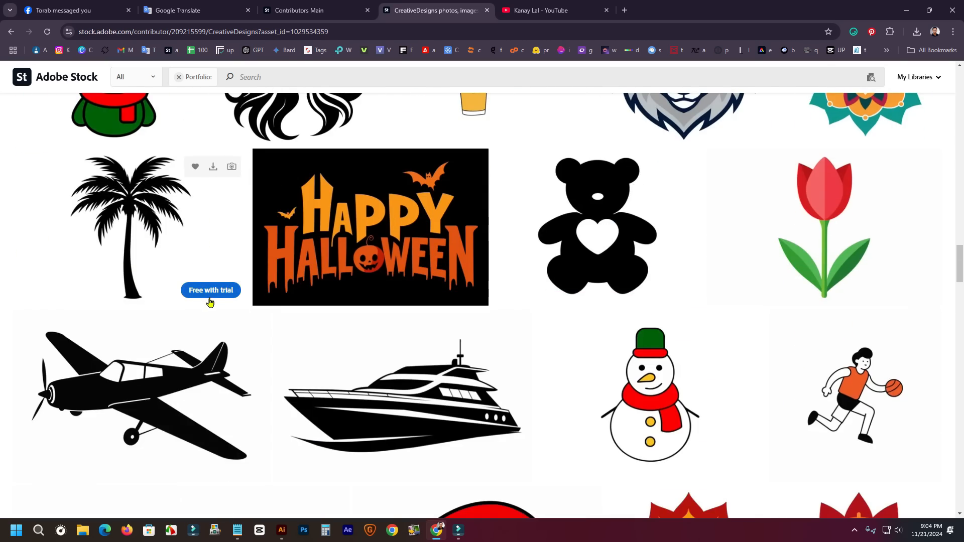
pyautogui.scroll(-20, 218, 302)
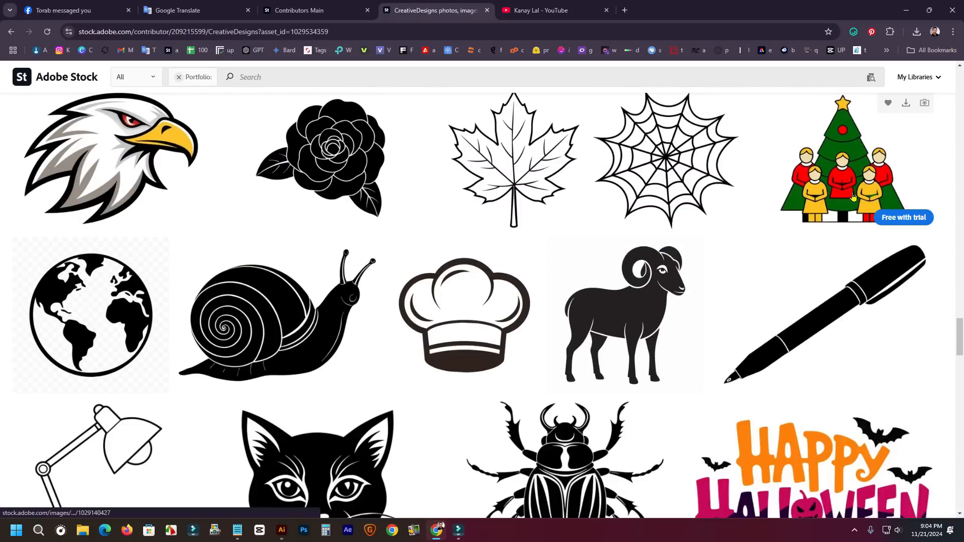
pyautogui.scroll(-11, 751, 286)
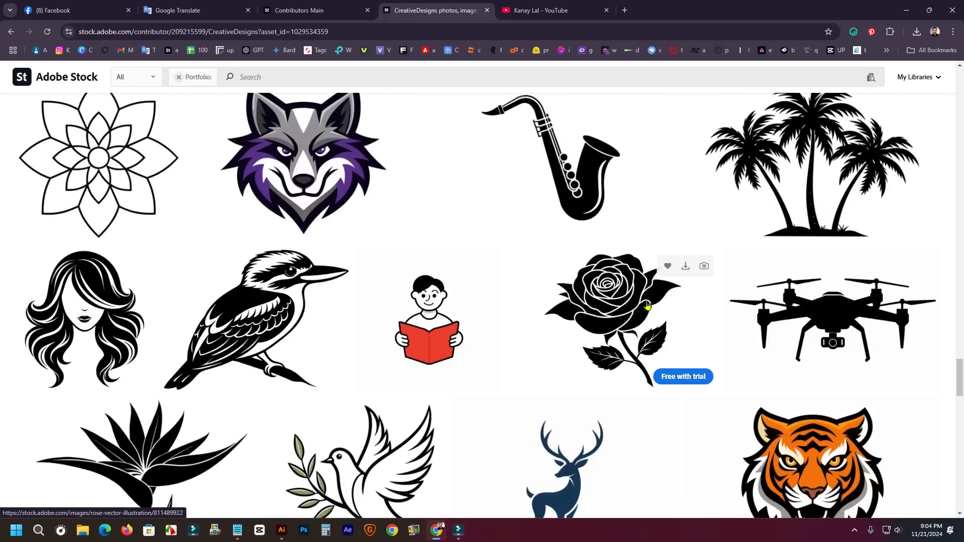
pyautogui.scroll(-16, 580, 315)
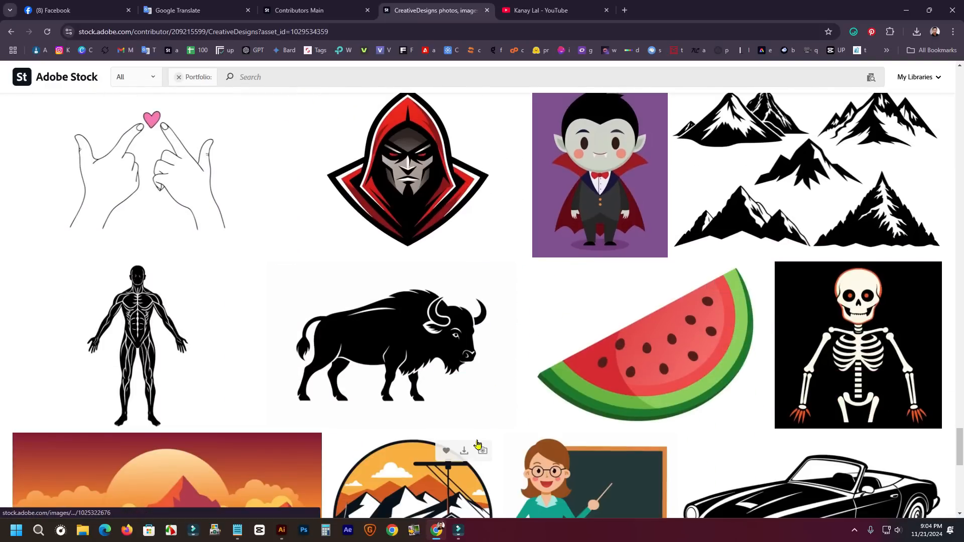
pyautogui.scroll(-6, 474, 442)
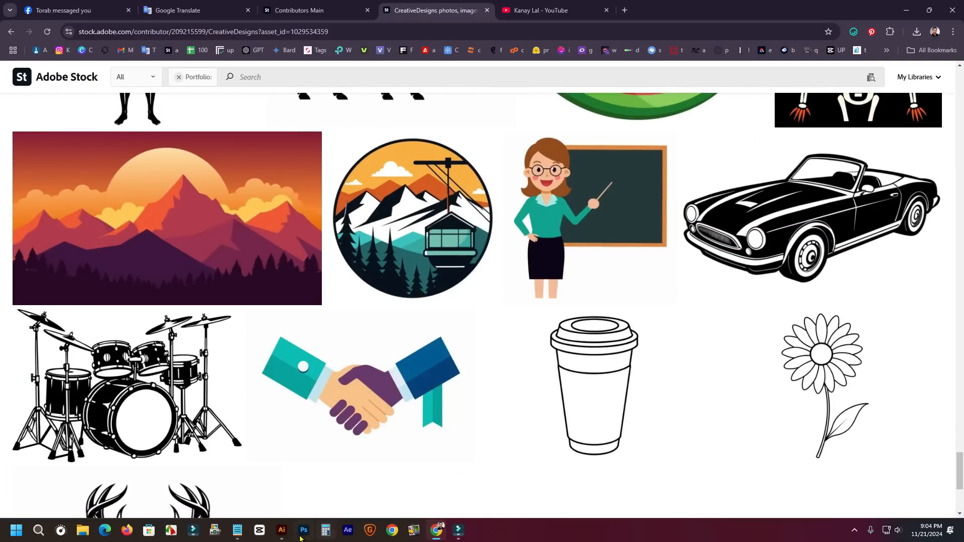
# - Check the tips list in Notepad, and return to Illustrator to examine the red-legged puppy beside its neighbouring drawing
pyautogui.click(237, 530)
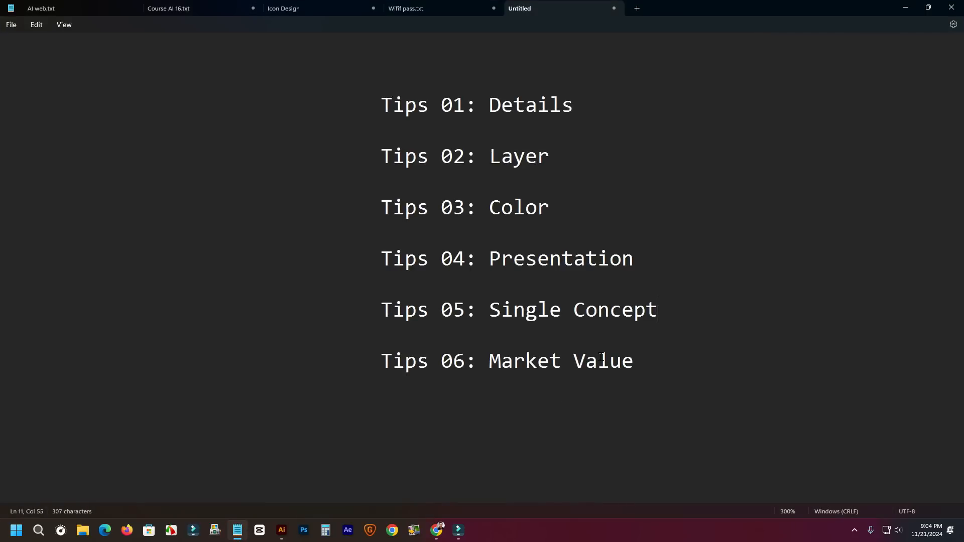
pyautogui.click(281, 530)
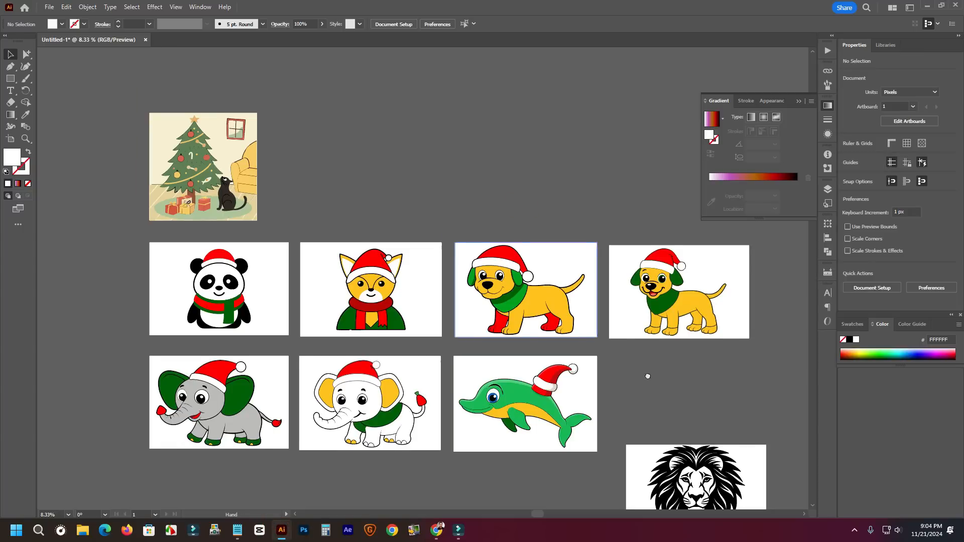
pyautogui.moveTo(653, 390); pyautogui.dragTo(545, 274)
pyautogui.moveTo(487, 369); pyautogui.dragTo(424, 287)
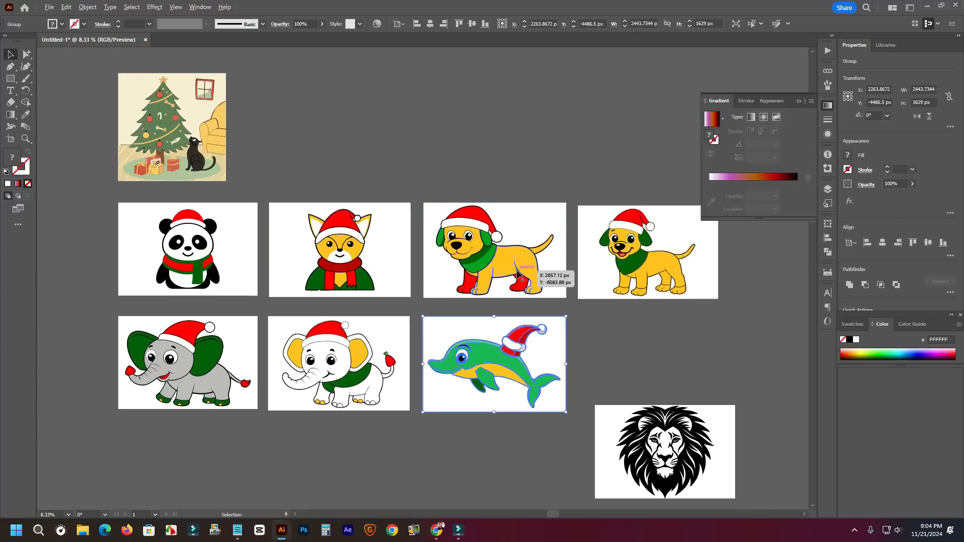
pyautogui.scroll(3, 514, 271)
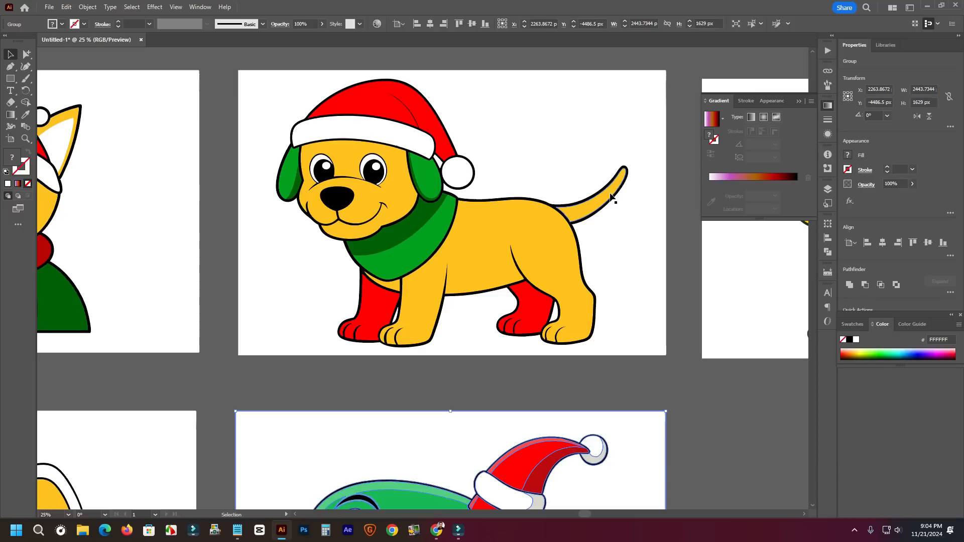
pyautogui.click(682, 249)
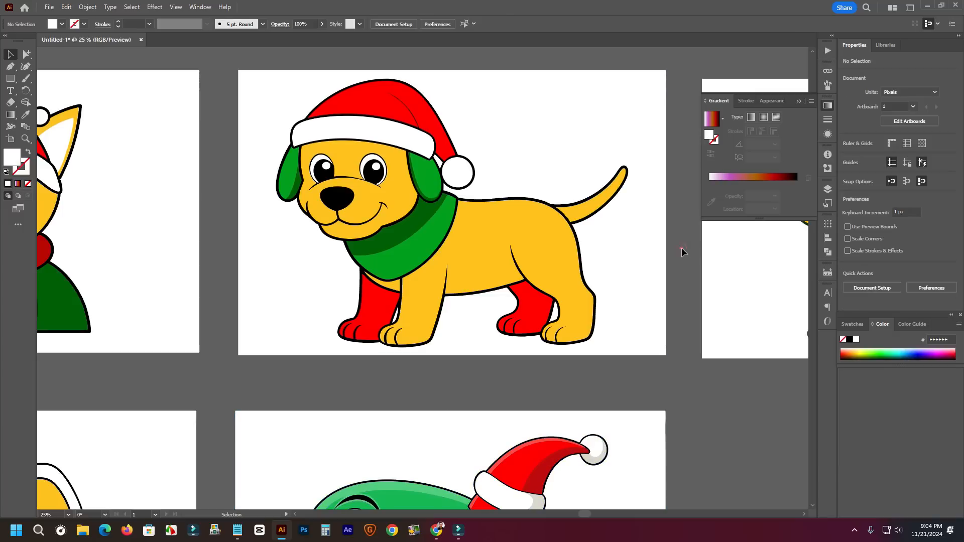
pyautogui.moveTo(686, 248); pyautogui.dragTo(590, 275)
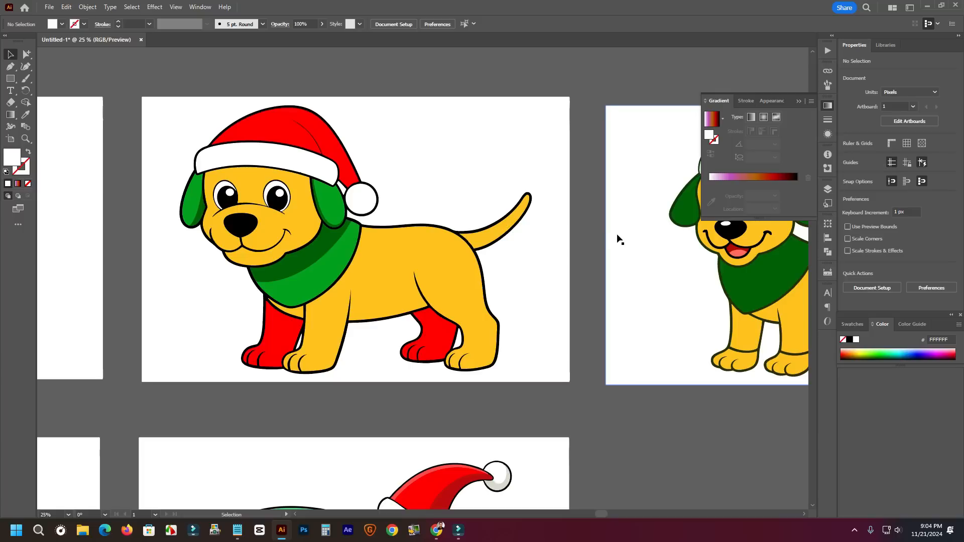
# - Examine the green dolphin up close and compare it with the other animal drawings and the lion
pyautogui.scroll(-6, 563, 242)
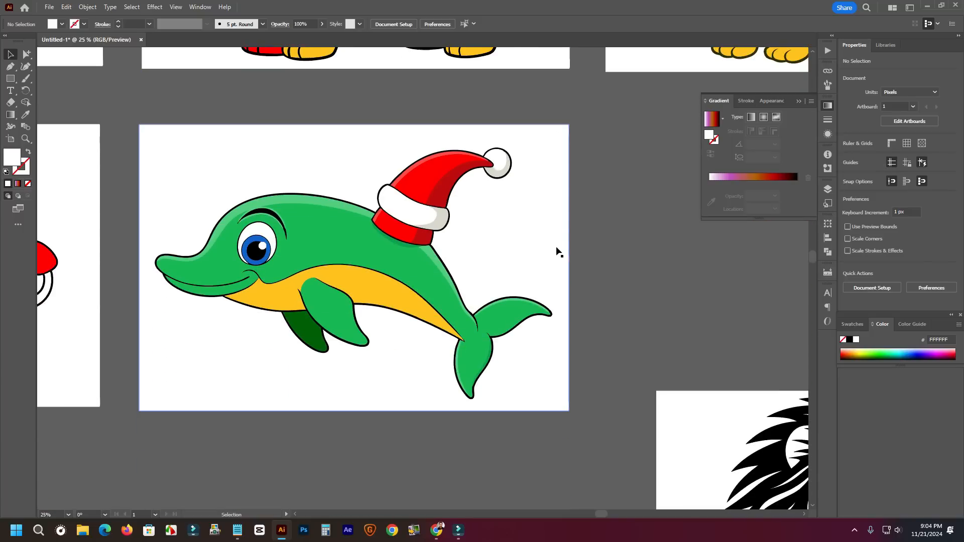
pyautogui.scroll(-3, 528, 253)
pyautogui.scroll(2, 519, 243)
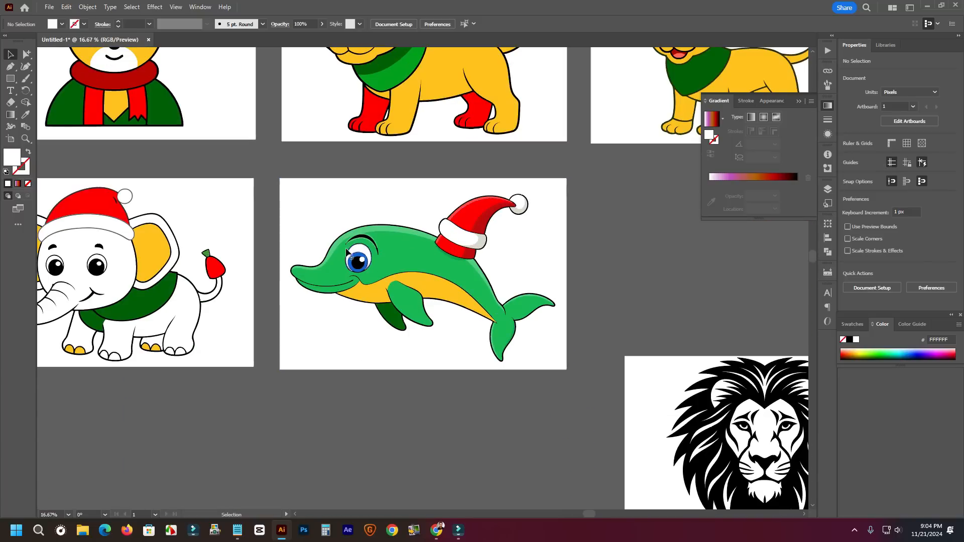
pyautogui.scroll(-2, 467, 306)
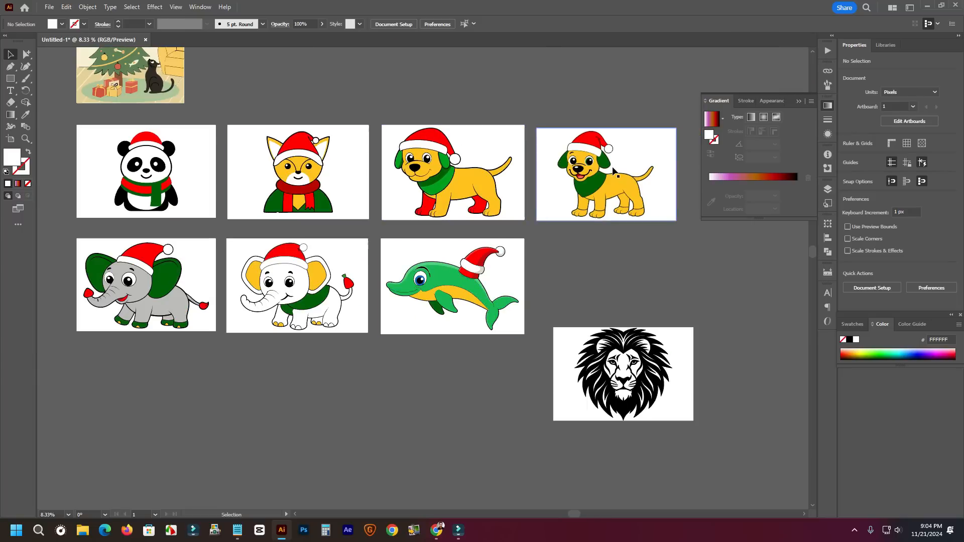
pyautogui.scroll(3, 478, 271)
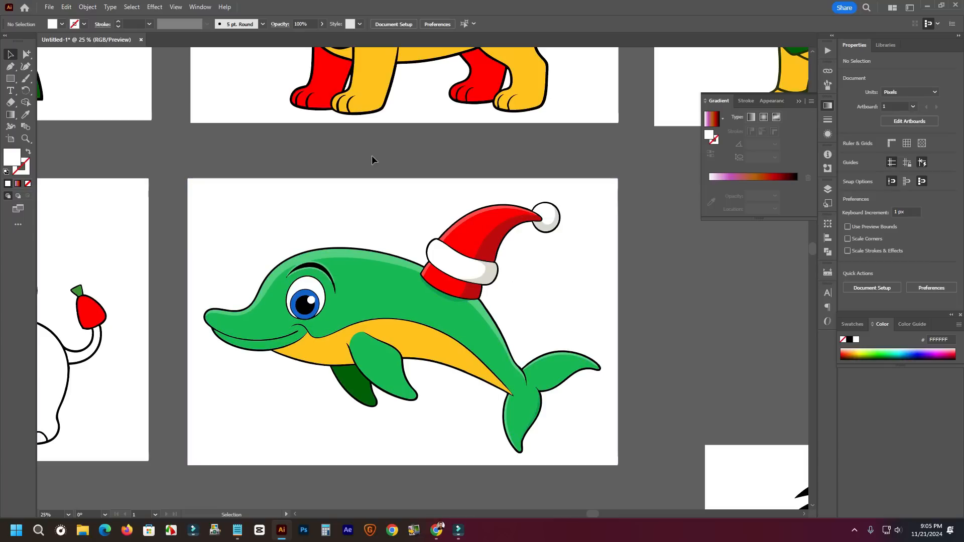
pyautogui.moveTo(369, 153)
pyautogui.mouseDown()
pyautogui.moveTo(516, 280)
pyautogui.moveTo(564, 364)
pyautogui.mouseUp()
pyautogui.click(696, 334)
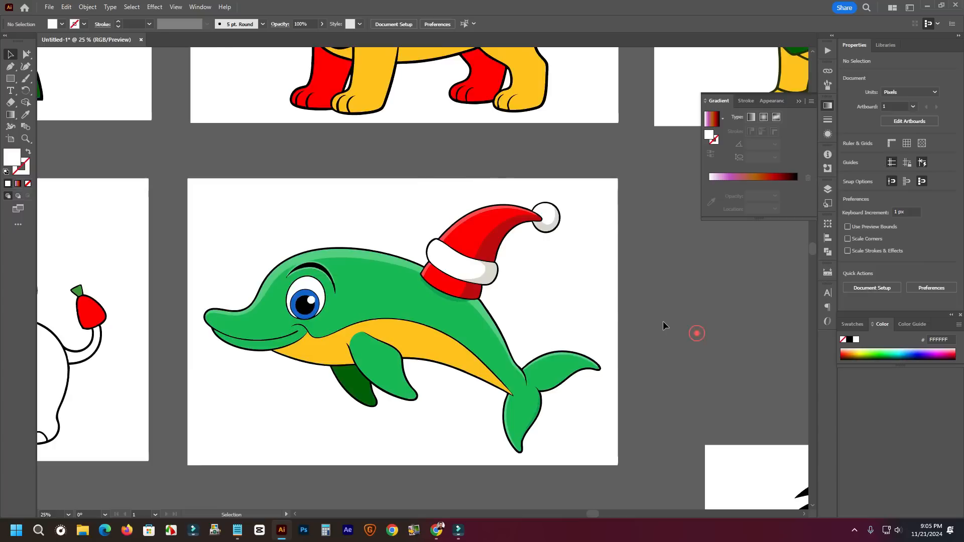
# - Survey the panda, fox, puppy, elephants and dolphin alongside the lower part of the tree scene
pyautogui.scroll(-2, 662, 321)
pyautogui.moveTo(299, 433); pyautogui.dragTo(422, 430)
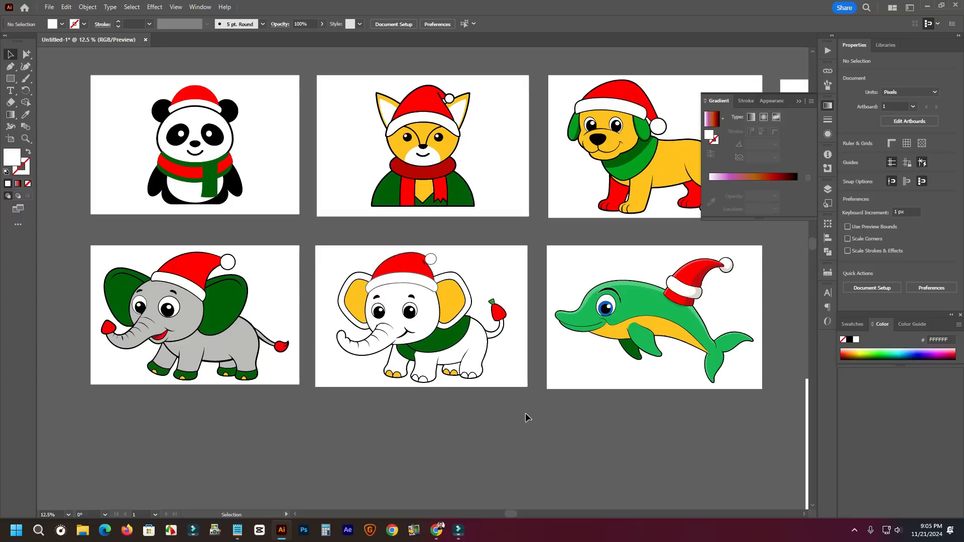
pyautogui.scroll(3, 536, 416)
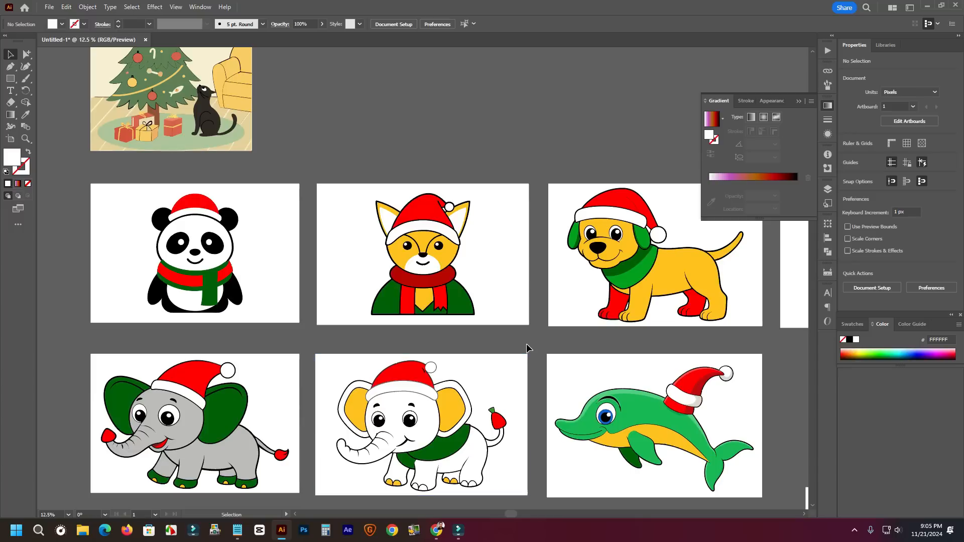
# - Switch to the tips list in Notepad, highlight the "Market Value" and "Presentation" tips, and minimize the list
pyautogui.click(242, 531)
pyautogui.moveTo(657, 363); pyautogui.dragTo(367, 365)
pyautogui.click(446, 370)
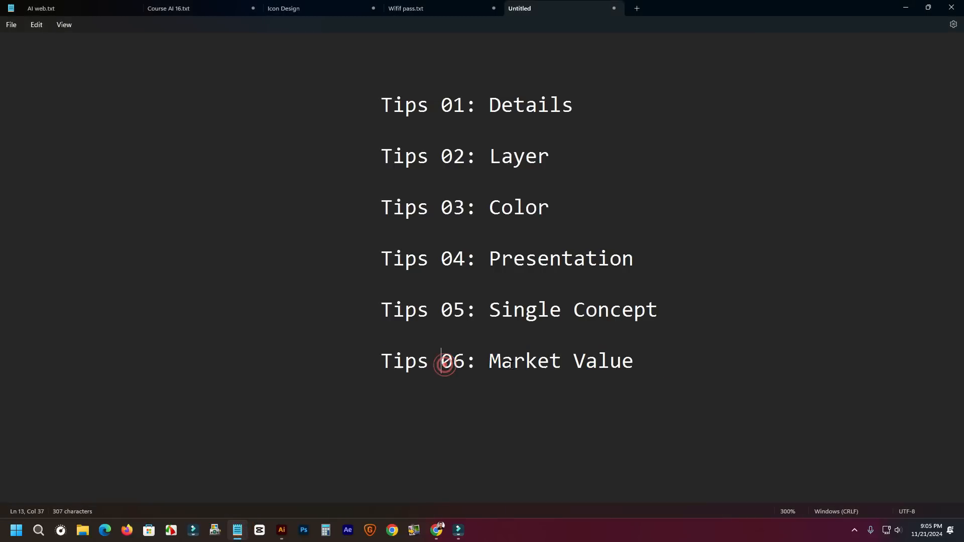
pyautogui.moveTo(486, 368); pyautogui.dragTo(639, 371)
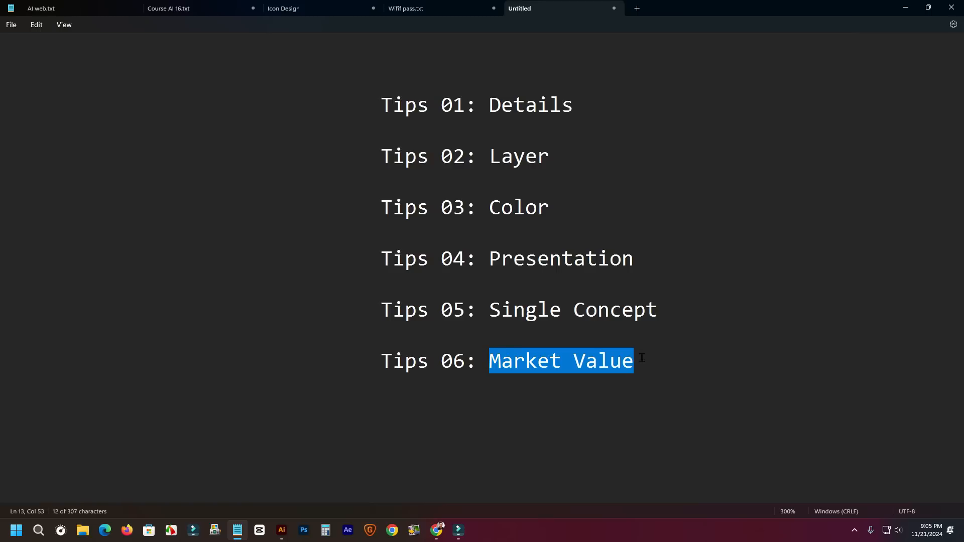
pyautogui.moveTo(652, 261); pyautogui.dragTo(394, 269)
pyautogui.click(905, 7)
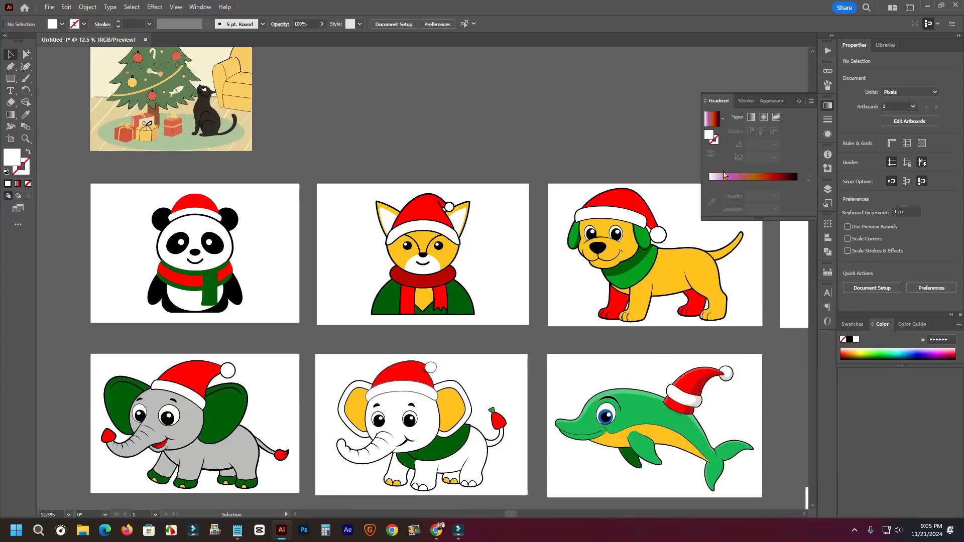
# - Move the black lion drawing down beside the blank artboard, to about X 5810 px and Y -334 px, and deselect it
pyautogui.moveTo(538, 157); pyautogui.dragTo(433, 49)
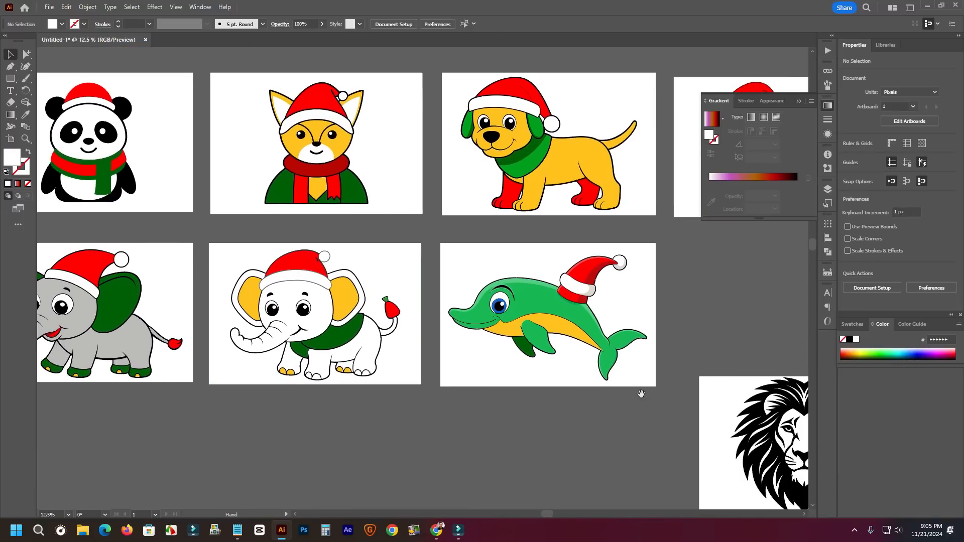
pyautogui.moveTo(641, 394); pyautogui.dragTo(385, 172)
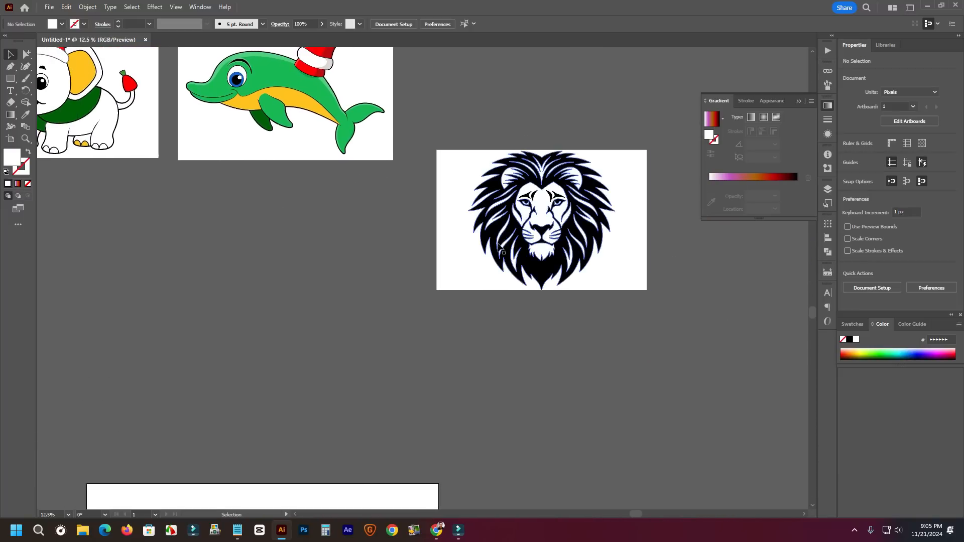
pyautogui.scroll(1, 426, 207)
pyautogui.scroll(-2, 425, 207)
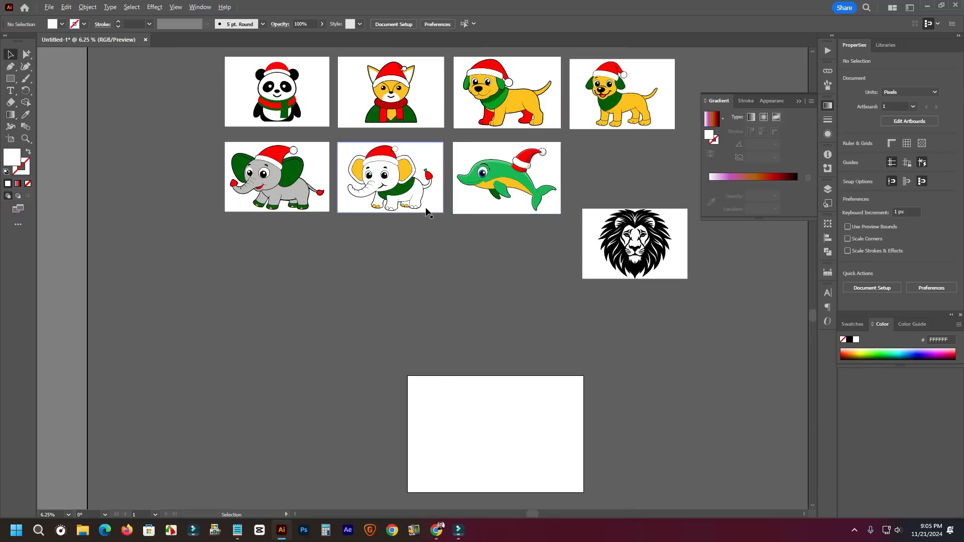
pyautogui.moveTo(550, 276); pyautogui.dragTo(456, 203)
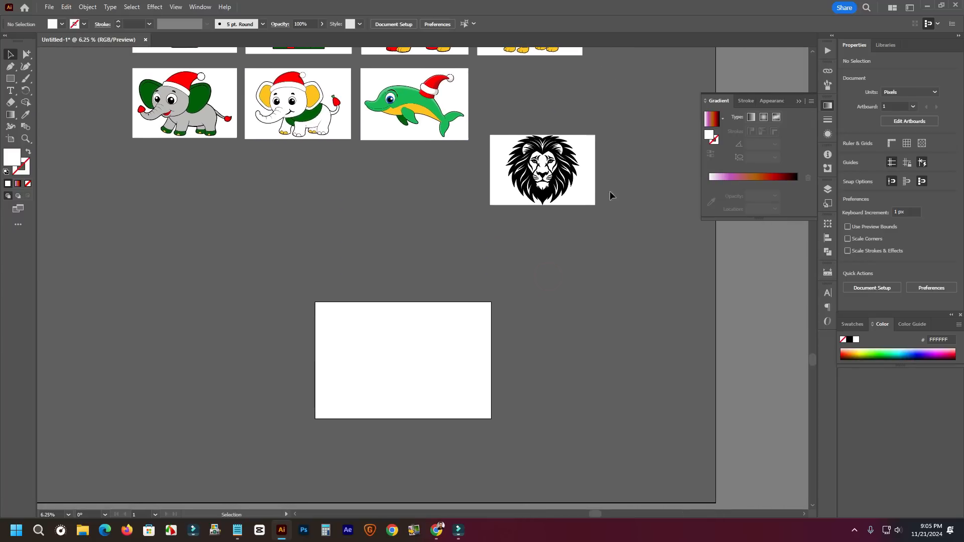
pyautogui.moveTo(593, 188); pyautogui.dragTo(621, 303)
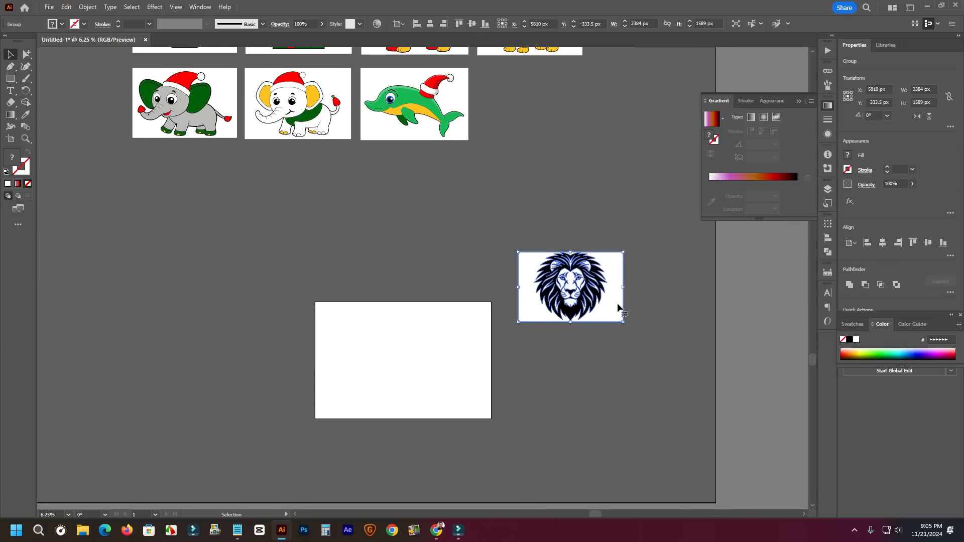
pyautogui.click(601, 373)
pyautogui.scroll(-1, 504, 296)
pyautogui.scroll(1, 504, 295)
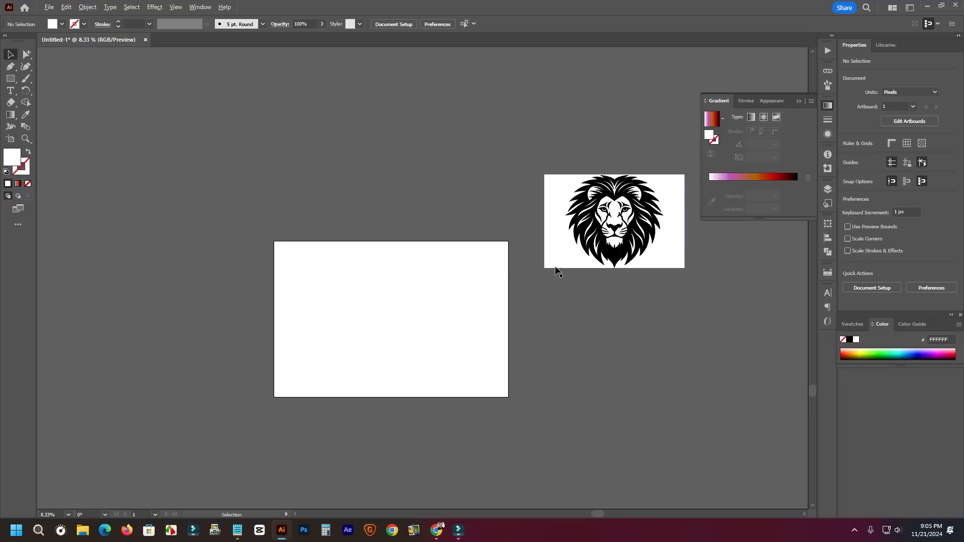
# - Move the black lion drawing down level with the blank artboard, to about X 5803 px and Y 1473.5 px, and deselect it
pyautogui.moveTo(663, 231); pyautogui.dragTo(585, 341)
pyautogui.moveTo(501, 337); pyautogui.dragTo(551, 309)
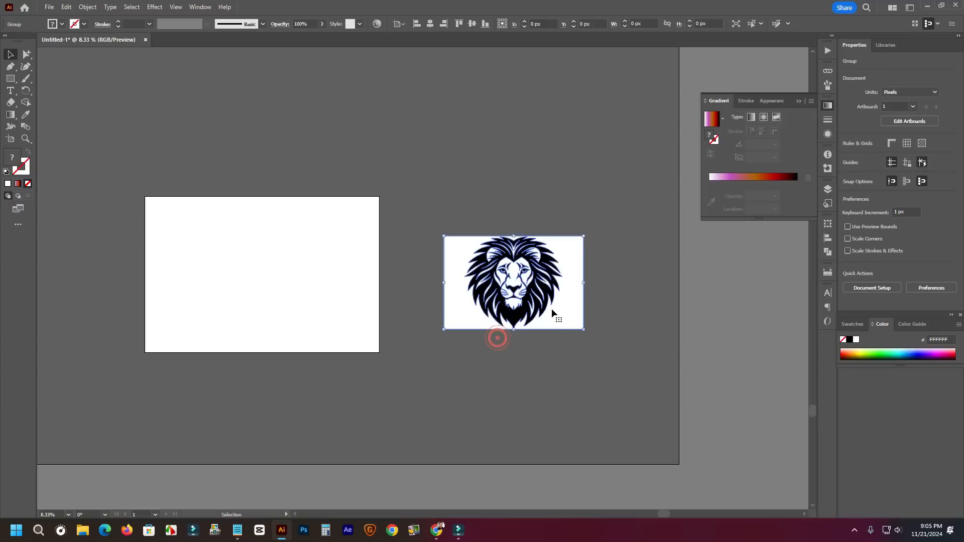
pyautogui.click(514, 200)
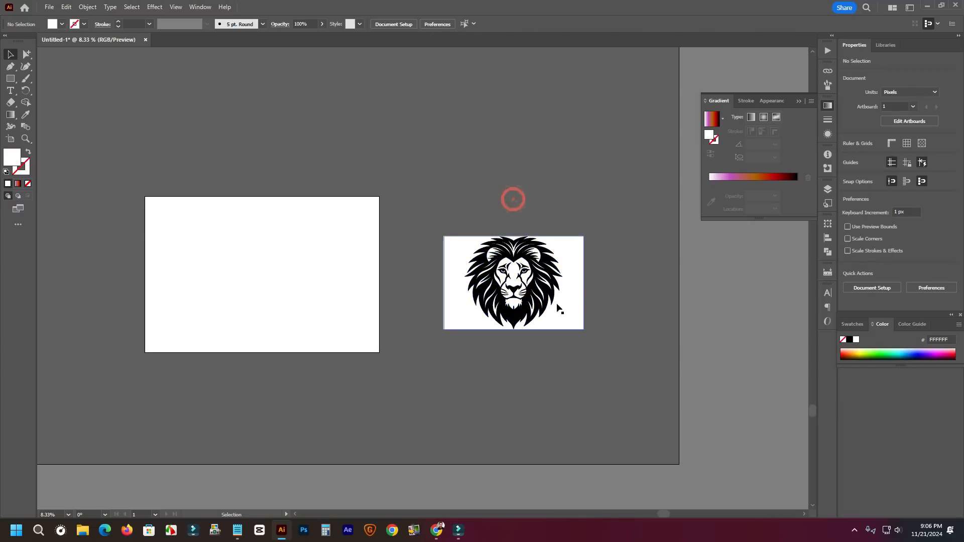
# - Examine the lion drawing's mane and face up close and compare its framing with the blank artboard
pyautogui.scroll(6, 548, 300)
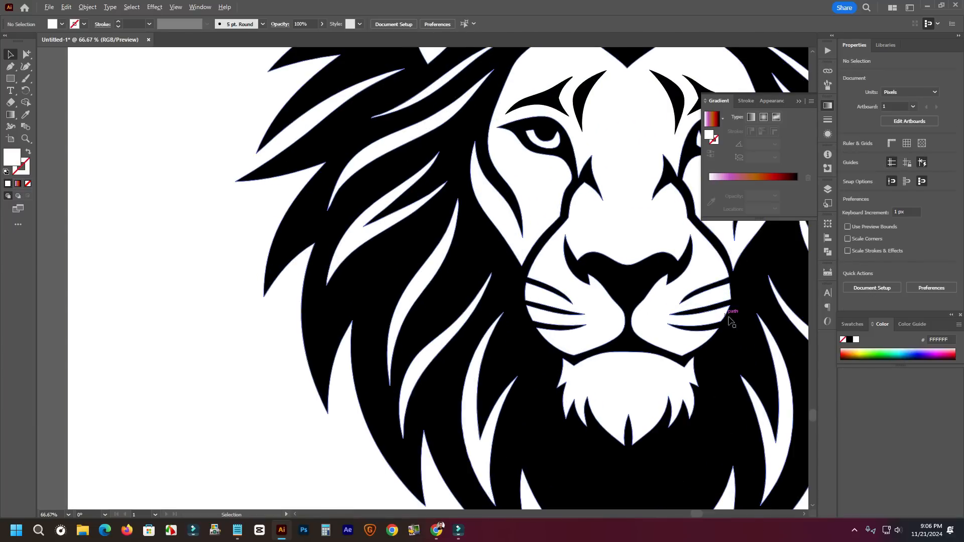
pyautogui.scroll(-3, 595, 345)
pyautogui.scroll(-2, 508, 311)
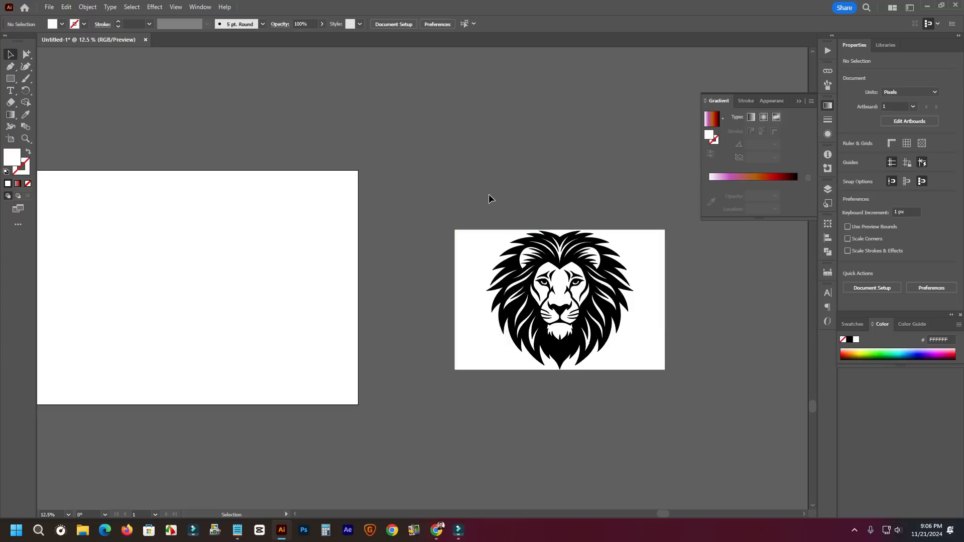
pyautogui.press('space')
pyautogui.moveTo(424, 215); pyautogui.dragTo(487, 230)
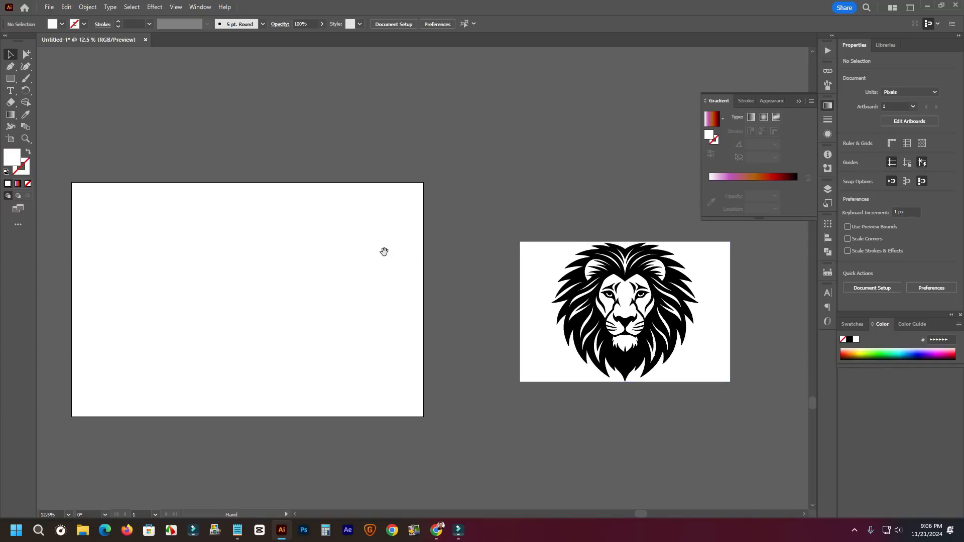
pyautogui.press('space')
pyautogui.moveTo(375, 254); pyautogui.dragTo(454, 239)
pyautogui.moveTo(610, 261); pyautogui.dragTo(516, 254)
pyautogui.press('space')
# - Ungroup the lion drawing from its white background, try moving a piece away, and undo that move
pyautogui.rightClick(685, 258)
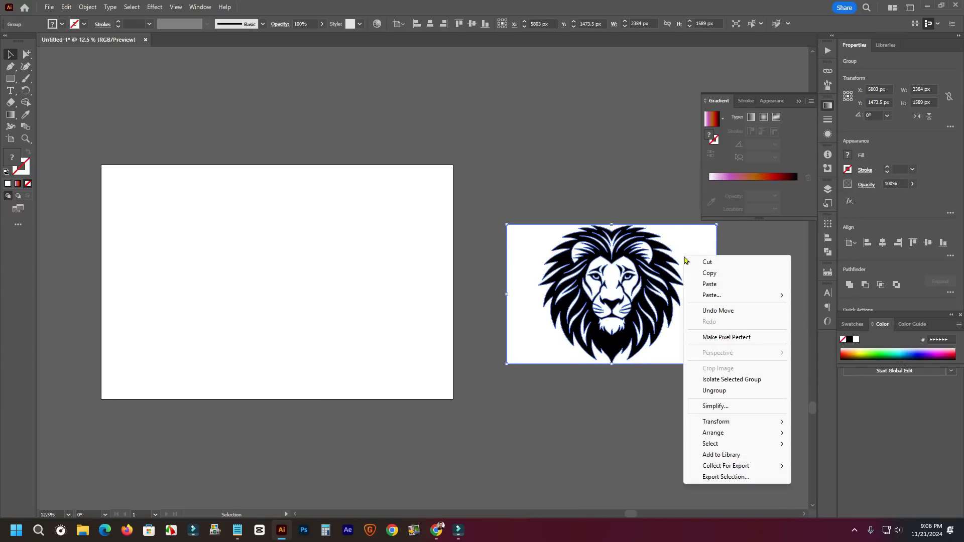
pyautogui.click(714, 391)
pyautogui.click(717, 397)
pyautogui.moveTo(698, 349); pyautogui.dragTo(675, 173)
pyautogui.hotkey('ctrl', 'z')
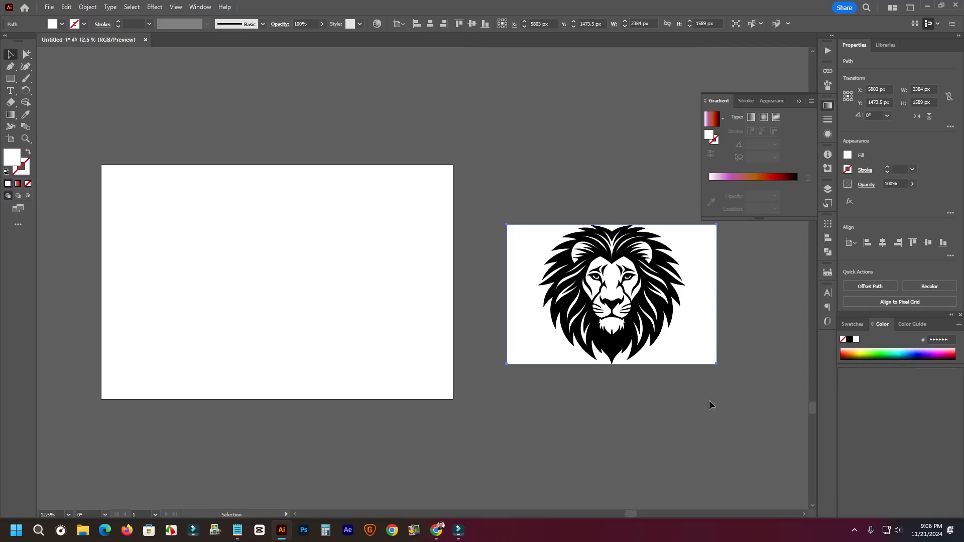
# - Duplicate the lion together with its white background into the space just below the artboard and deselect the copy
pyautogui.moveTo(691, 416); pyautogui.dragTo(564, 176)
pyautogui.press('space')
pyautogui.moveTo(551, 331); pyautogui.dragTo(309, 406)
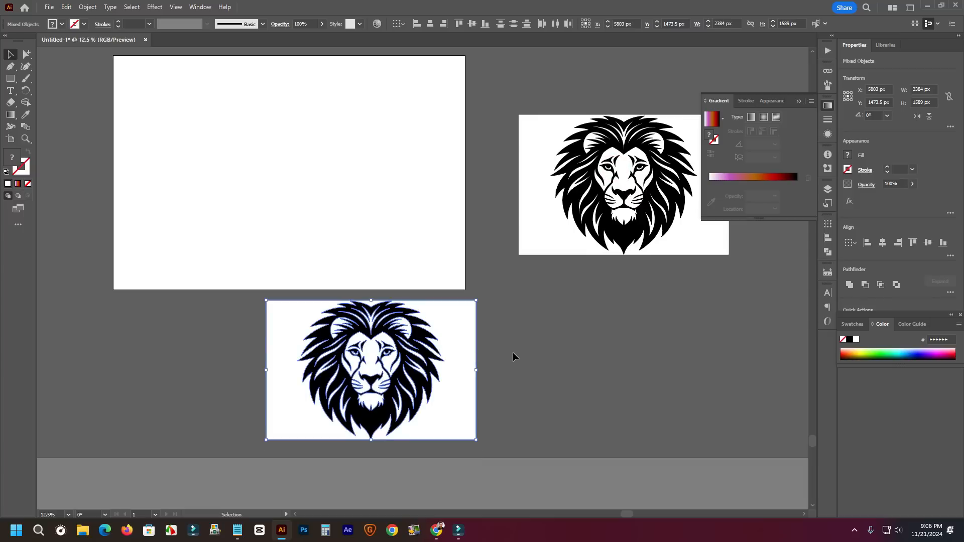
pyautogui.click(512, 353)
# - Pull the white background rectangle out from behind the lion copy and delete it
pyautogui.moveTo(467, 349); pyautogui.dragTo(689, 366)
pyautogui.press('Delete')
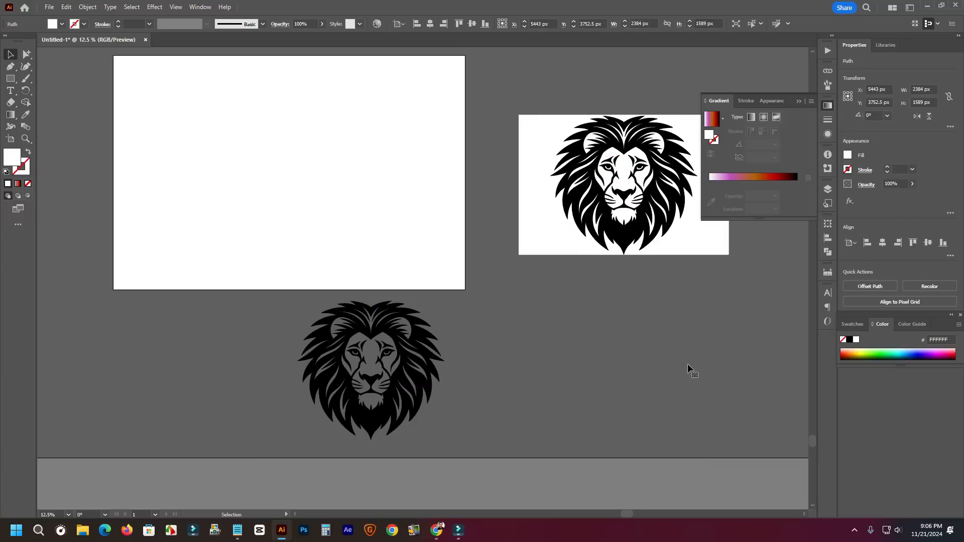
pyautogui.click(688, 363)
# - Move the background-free lion copy onto the artboard, to about X 2000 px and Y 1450 px
pyautogui.press('space')
pyautogui.moveTo(475, 310); pyautogui.dragTo(593, 402)
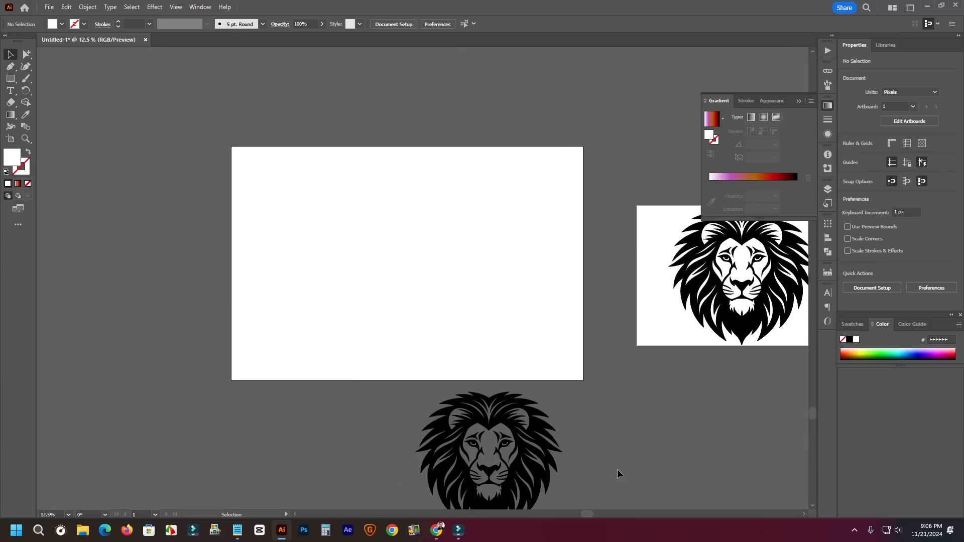
pyautogui.press('space')
pyautogui.moveTo(595, 453); pyautogui.dragTo(595, 416)
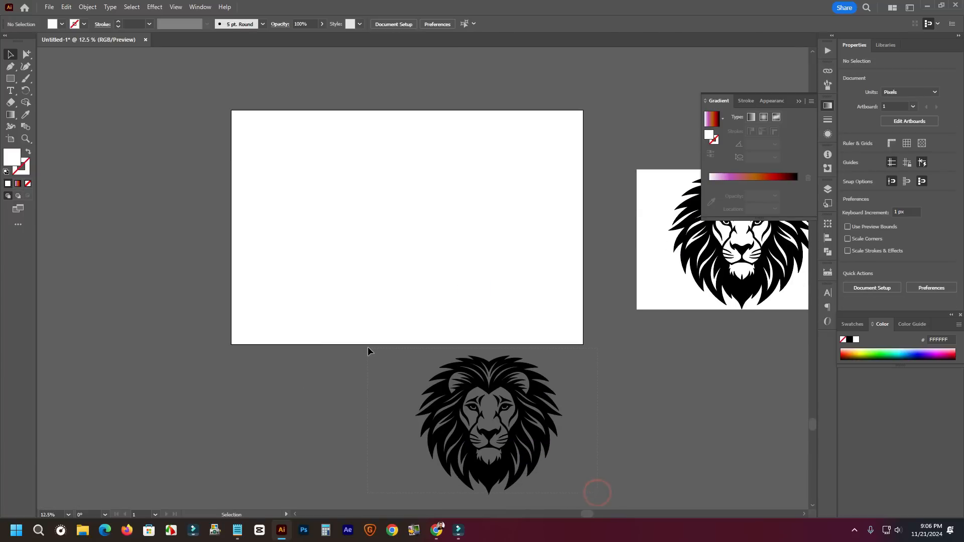
pyautogui.click(522, 399)
pyautogui.moveTo(522, 400); pyautogui.dragTo(440, 212)
pyautogui.press('space')
pyautogui.moveTo(636, 354); pyautogui.dragTo(521, 377)
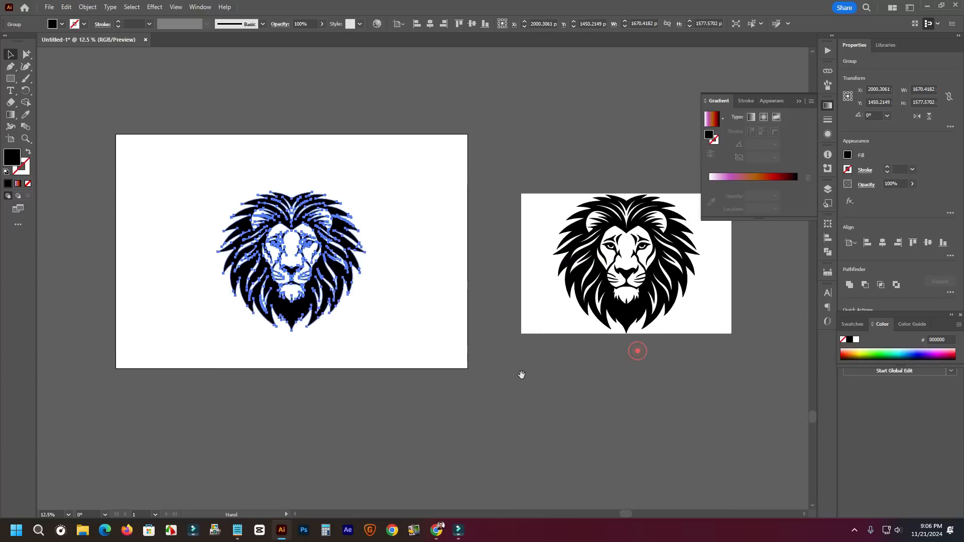
# - Enlarge the lion to about 2079 × 1964 px and shift it toward the artboard's upper right, about X 2720 px, Y 1200 px
pyautogui.moveTo(367, 333); pyautogui.dragTo(383, 351)
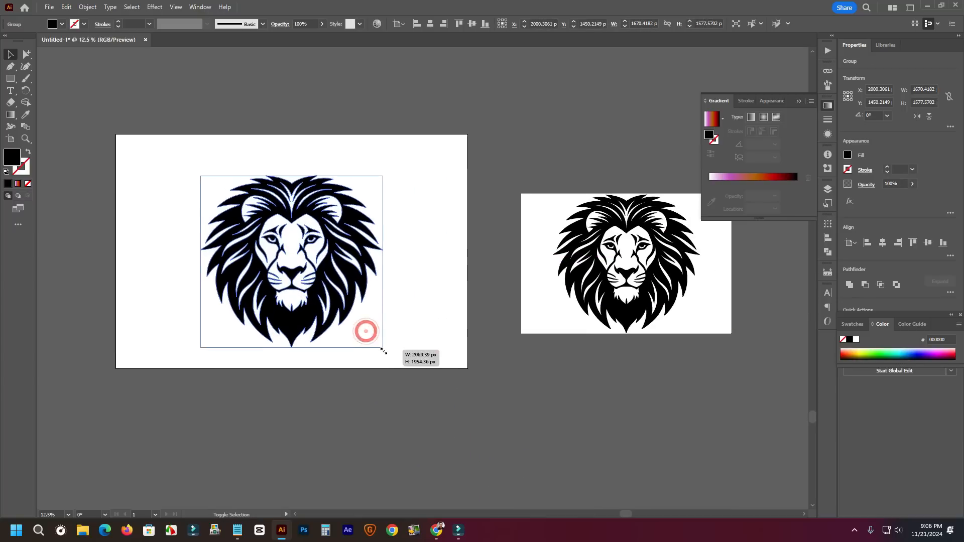
pyautogui.moveTo(327, 284); pyautogui.dragTo(332, 276)
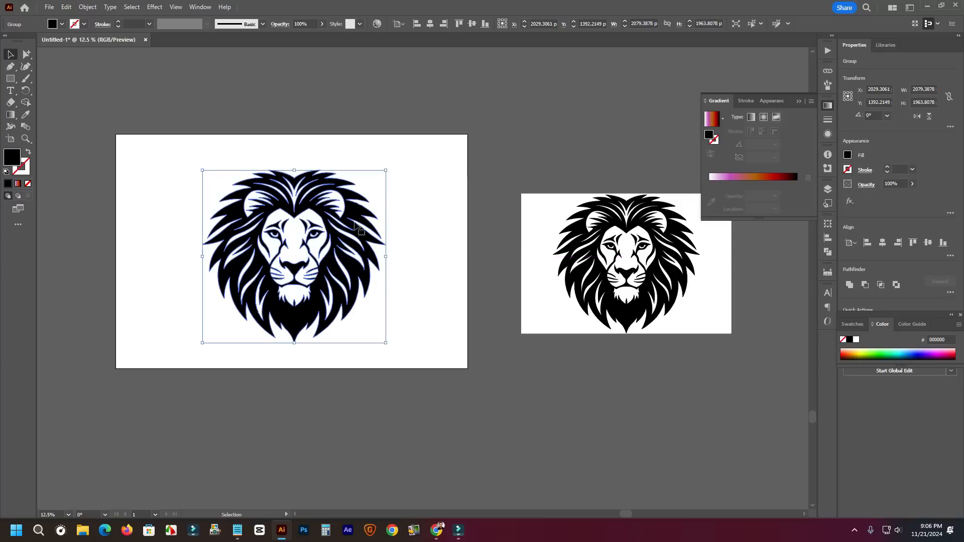
pyautogui.moveTo(355, 227); pyautogui.dragTo(416, 210)
pyautogui.click(541, 139)
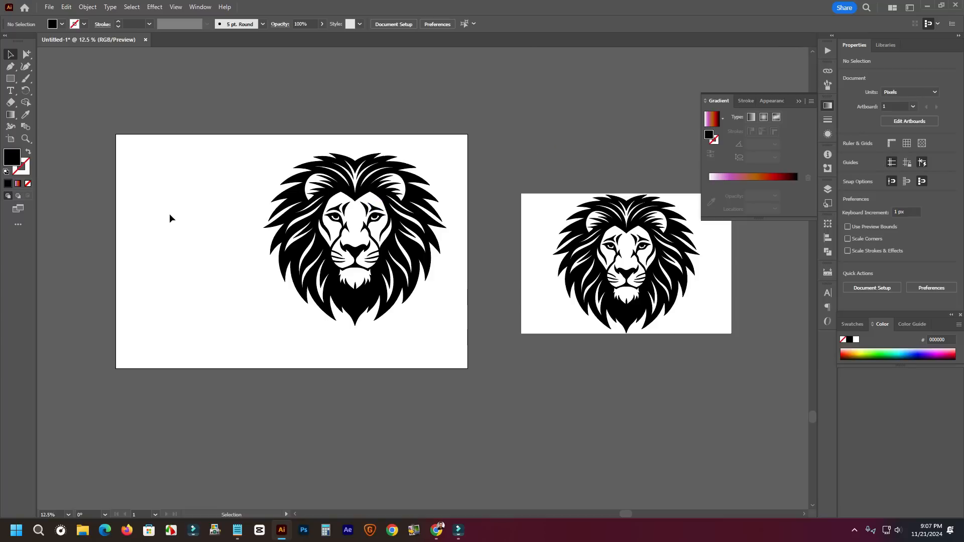
# - Center the lion horizontally and vertically on the artboard and deselect it
pyautogui.click(353, 198)
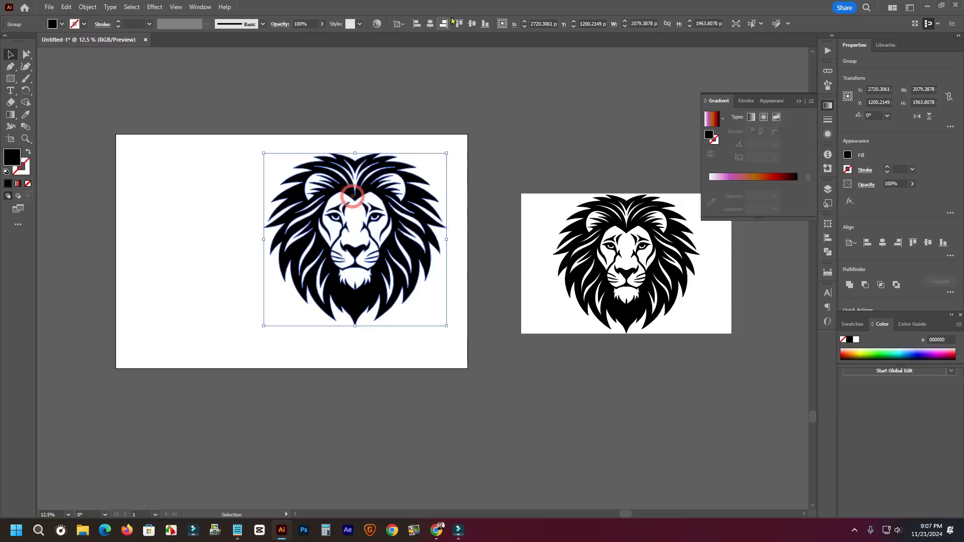
pyautogui.click(429, 23)
pyautogui.click(472, 24)
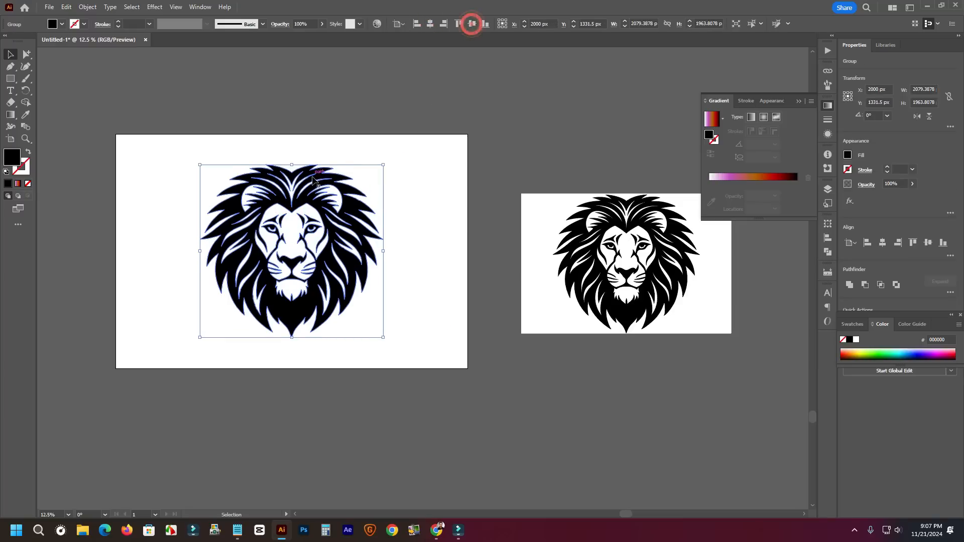
pyautogui.click(476, 124)
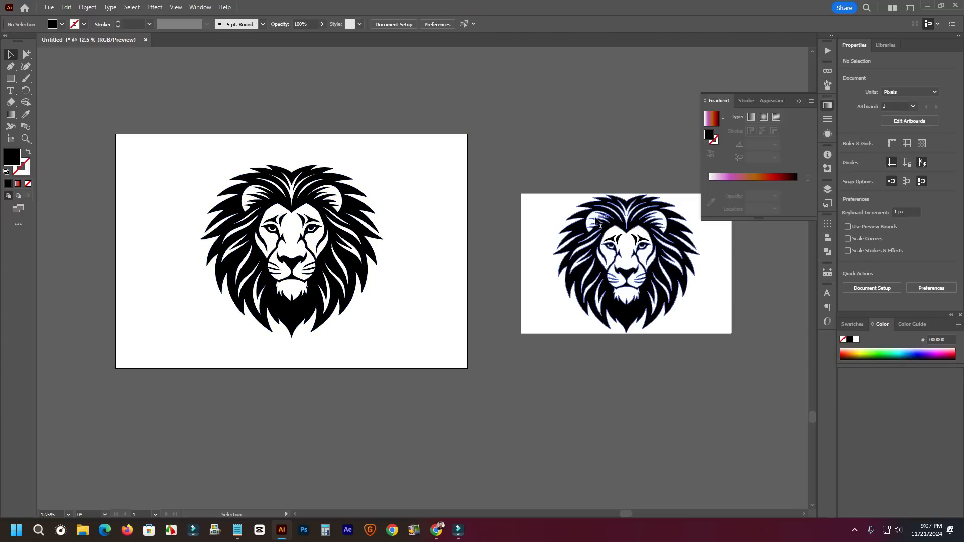
# - Enlarge the lion about its center to about 2766 × 2612 px so it nearly fills the artboard's height
pyautogui.moveTo(694, 366); pyautogui.dragTo(620, 341)
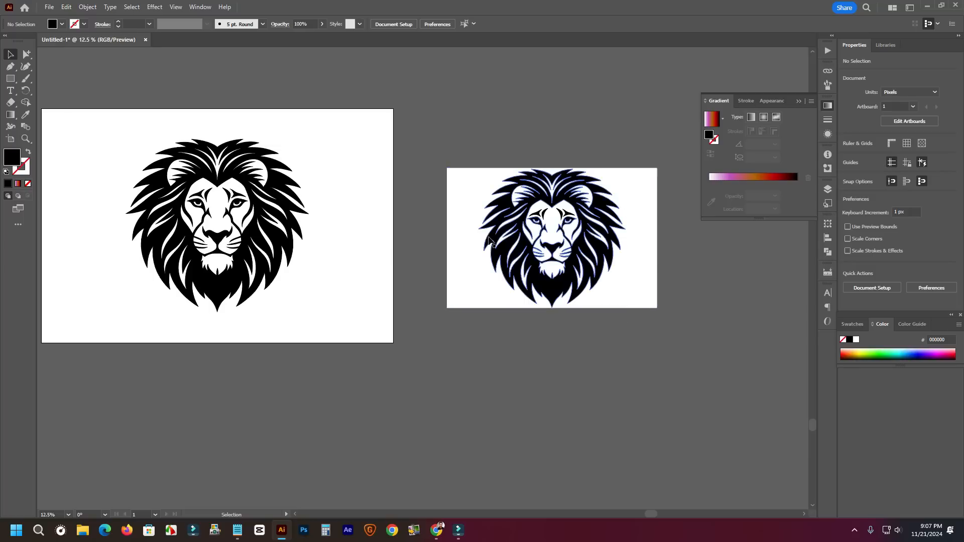
pyautogui.moveTo(260, 179); pyautogui.dragTo(391, 191)
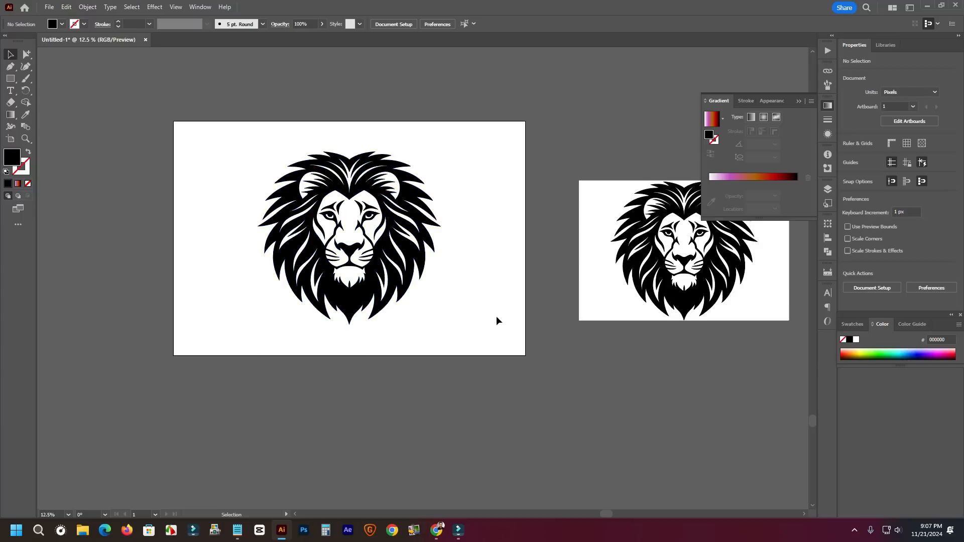
pyautogui.click(430, 244)
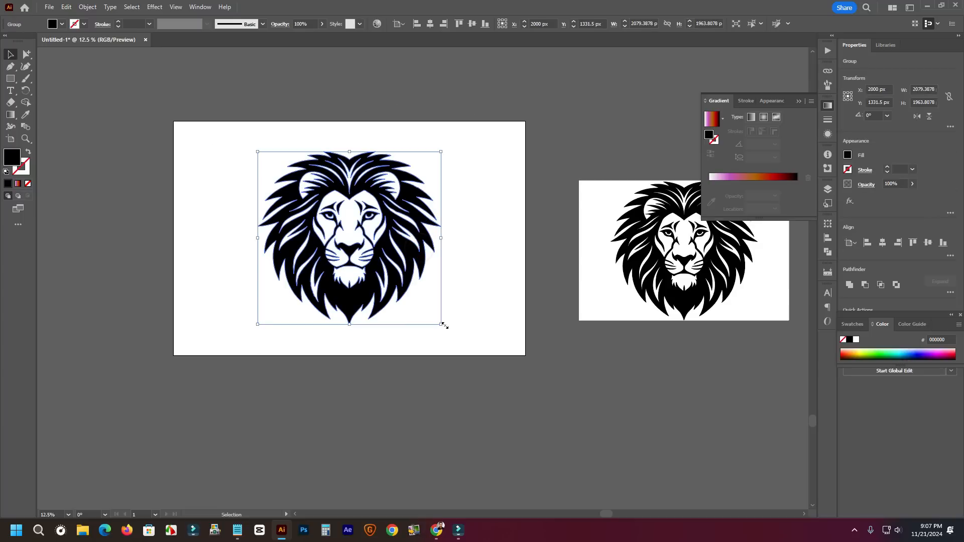
pyautogui.moveTo(441, 325); pyautogui.dragTo(473, 354)
pyautogui.click(587, 378)
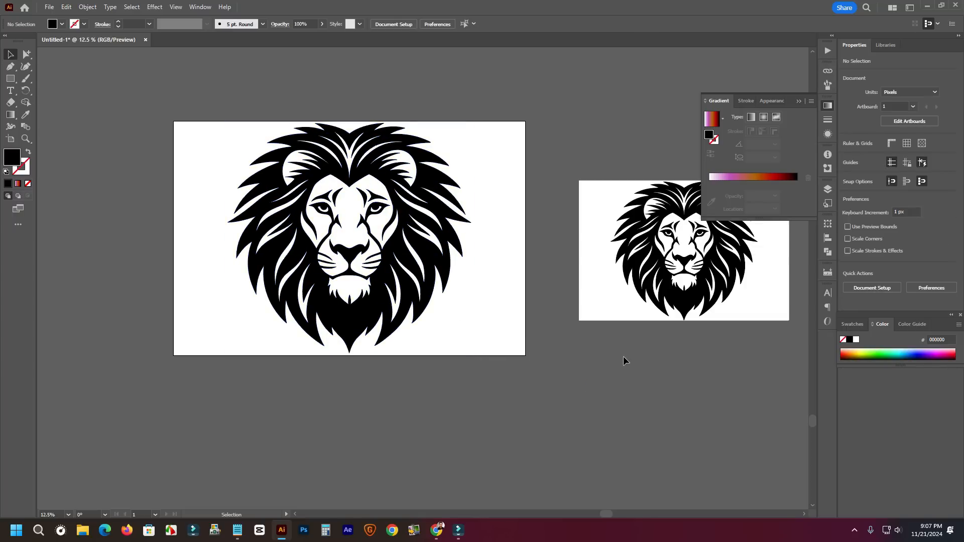
# - Reduce the lion to about 2121 × 2003 px and move it toward the artboard's lower right, about X 2714 px, Y 1631.5 px
pyautogui.click(424, 246)
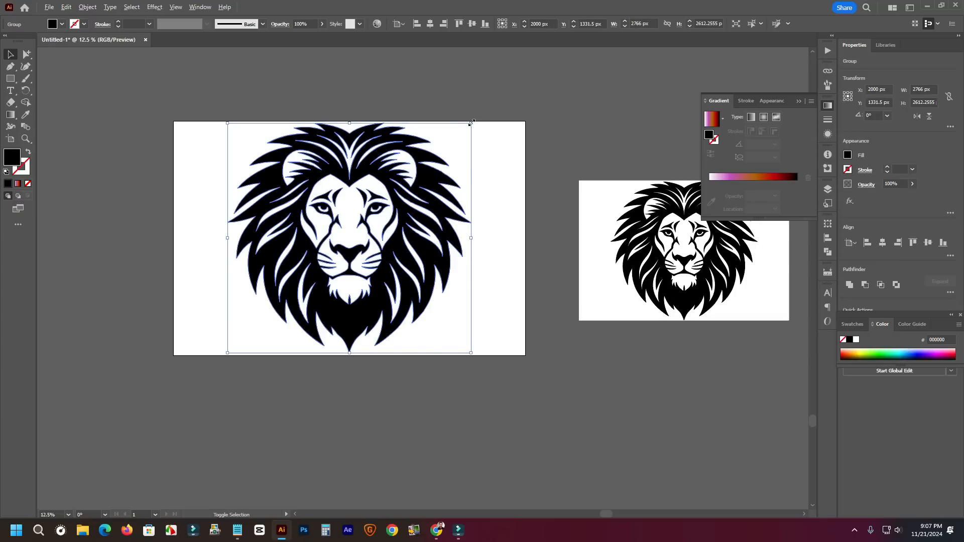
pyautogui.moveTo(471, 122); pyautogui.dragTo(450, 151)
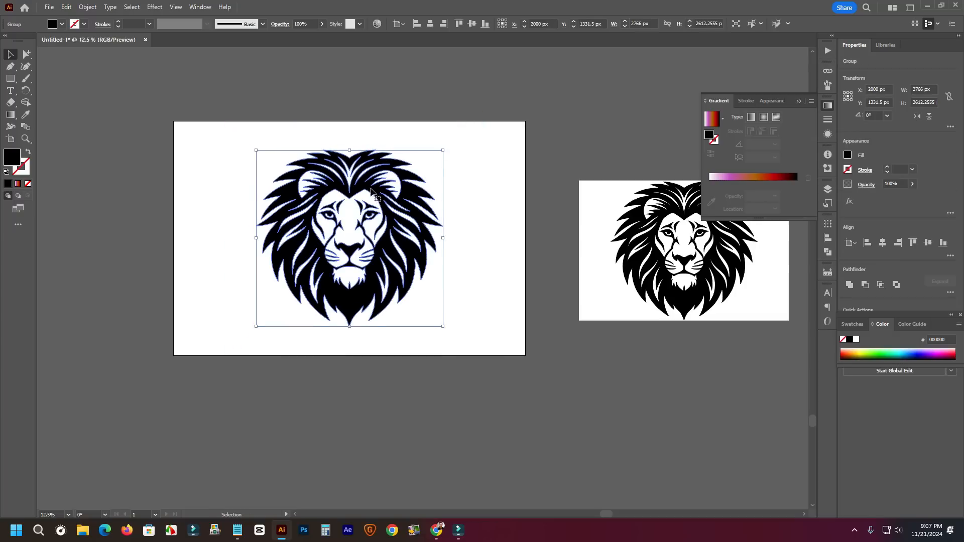
pyautogui.moveTo(361, 176); pyautogui.dragTo(428, 213)
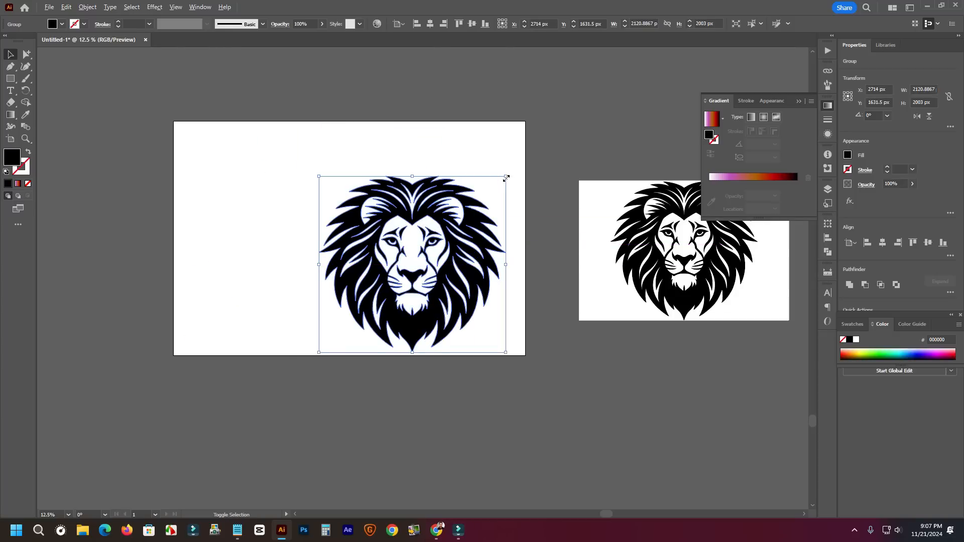
# - Shrink the lion to about 1062 × 1003 px and leave it slightly off-center, at about X 2241 px and Y 1424.5 px
pyautogui.moveTo(506, 178); pyautogui.dragTo(395, 228)
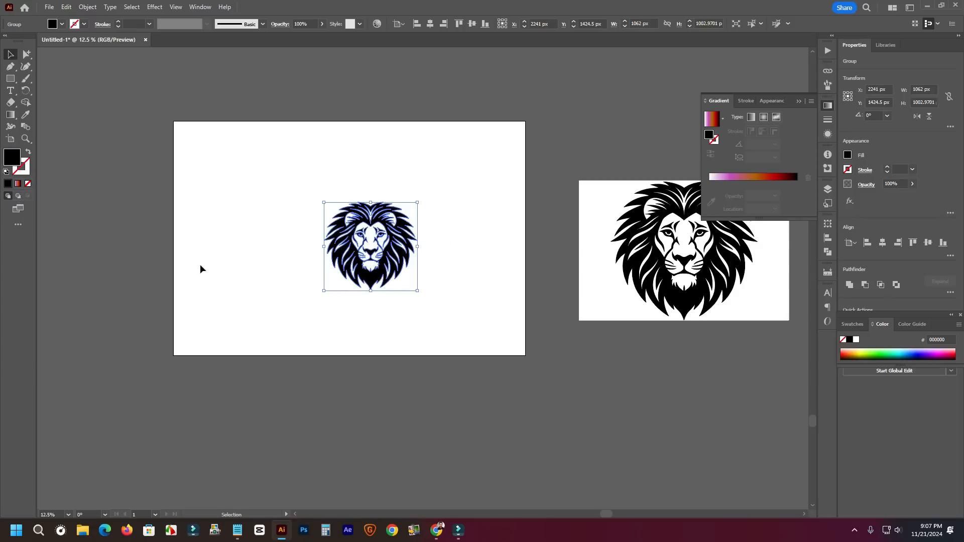
pyautogui.click(471, 292)
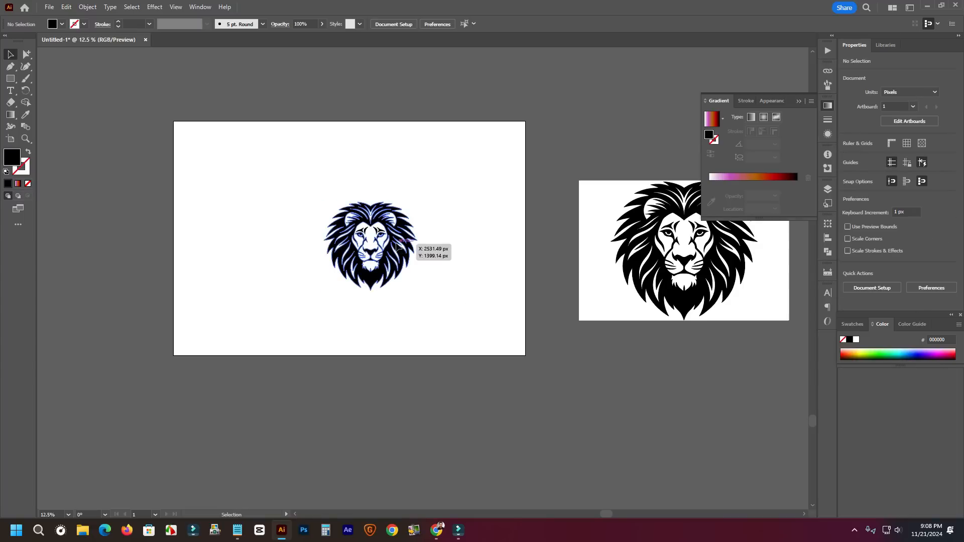
# - Enlarge the lion to about 2326 × 2197 px and center it horizontally and vertically on the artboard
pyautogui.click(413, 238)
pyautogui.moveTo(417, 201); pyautogui.dragTo(583, 151)
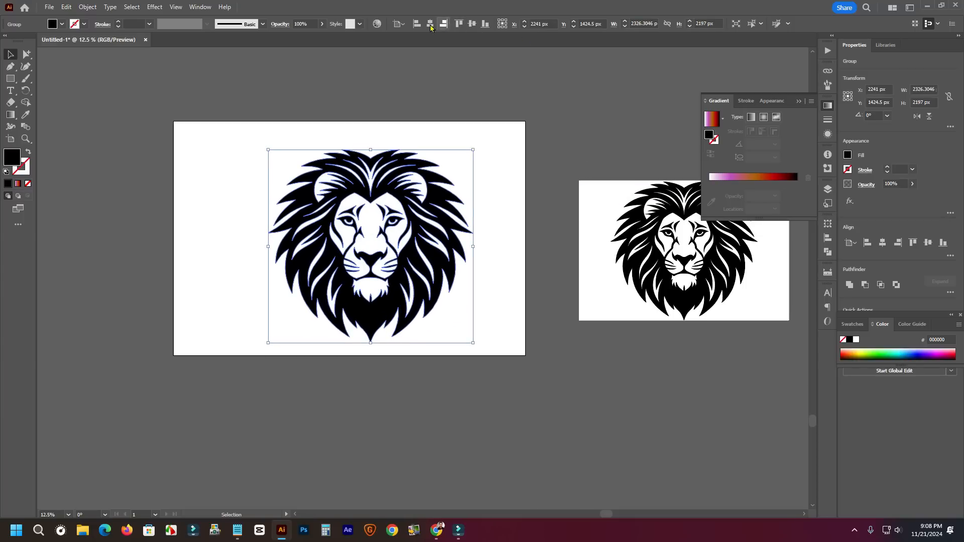
pyautogui.click(429, 24)
pyautogui.click(471, 26)
pyautogui.click(527, 157)
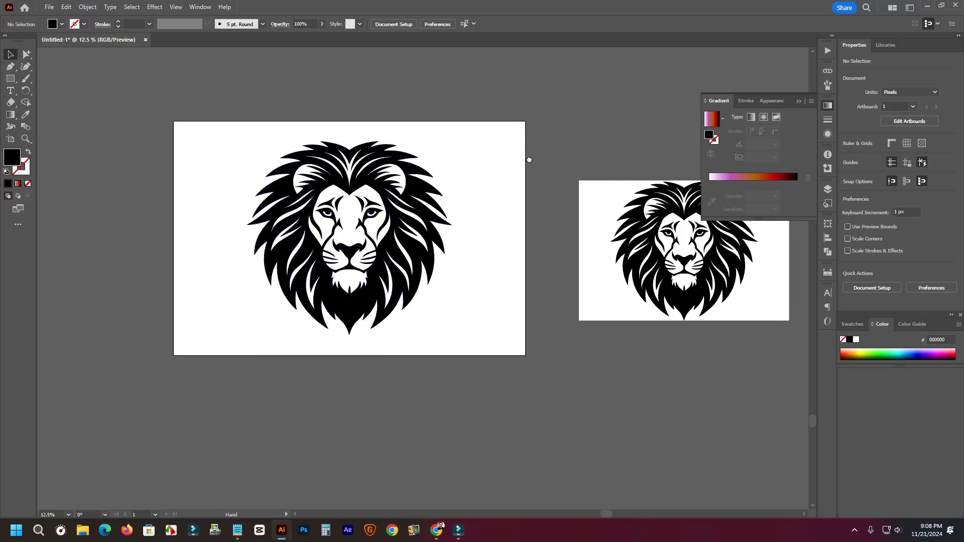
pyautogui.moveTo(527, 157); pyautogui.dragTo(531, 139)
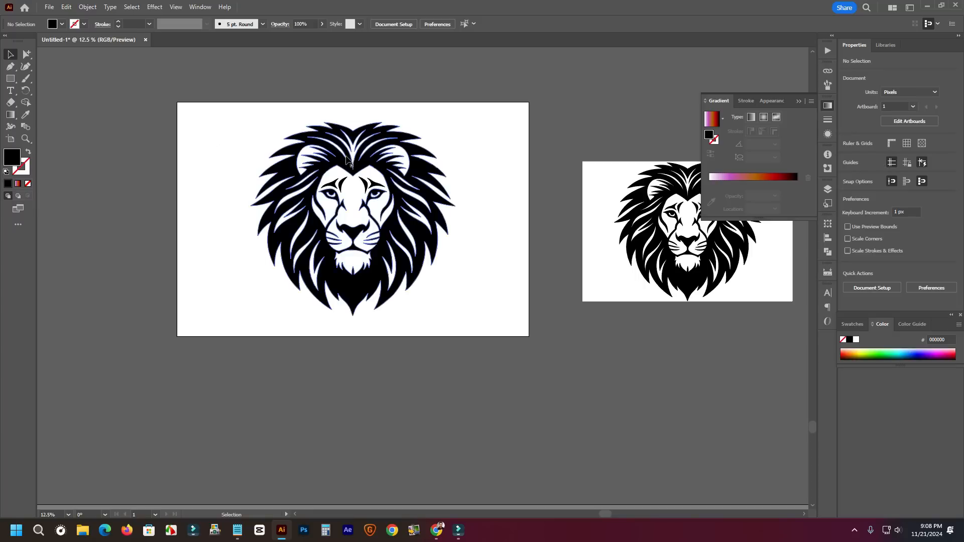
# - Shrink the lion to about 738 × 697 px in the artboard's upper left, try two copies beside it, and undo those copies
pyautogui.click(398, 217)
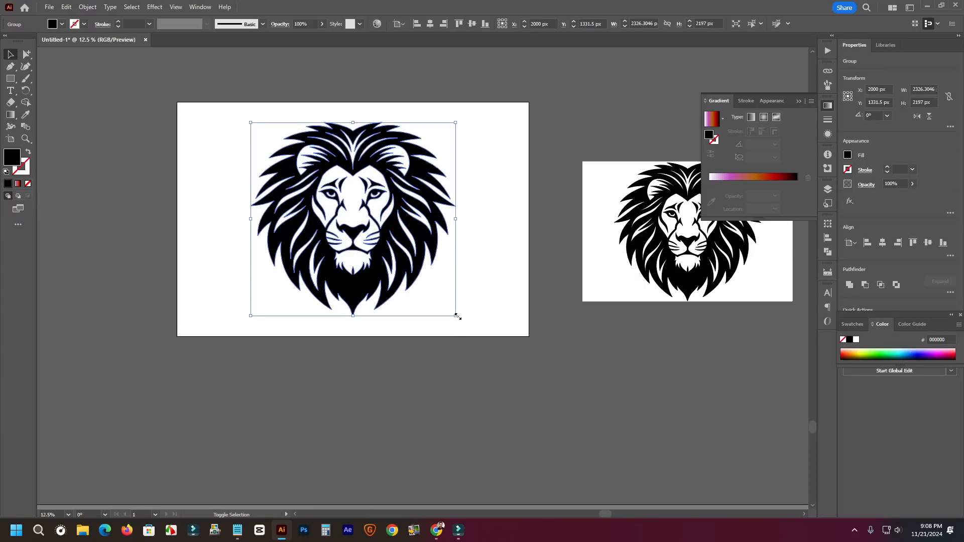
pyautogui.moveTo(455, 316); pyautogui.dragTo(412, 151)
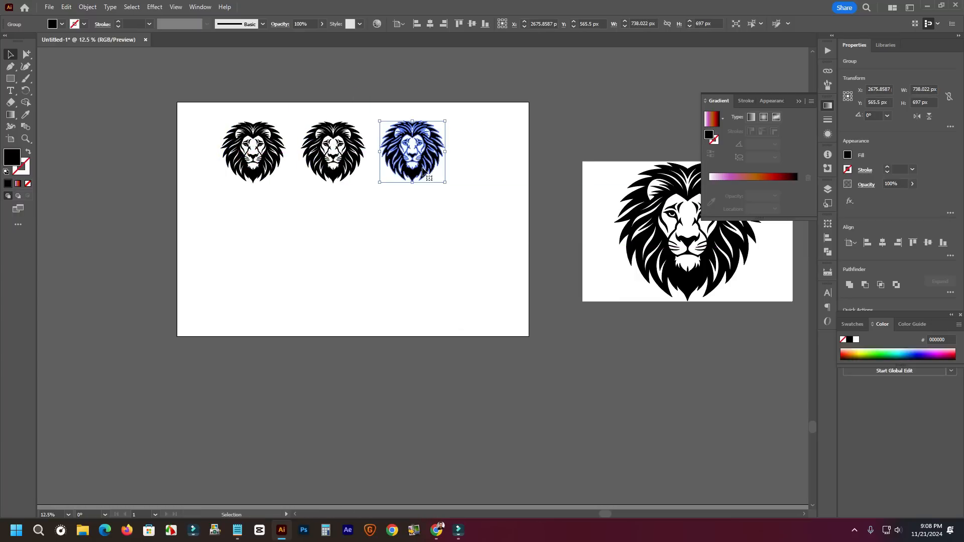
pyautogui.hotkey('ctrl', 'z')
pyautogui.hotkey('ctrl', 'z')
# - Copy the small lion sideways three times into an evenly spaced row of four and align the lions on their vertical centers
pyautogui.moveTo(270, 160); pyautogui.dragTo(333, 157)
pyautogui.hotkey('ctrl', 'd')
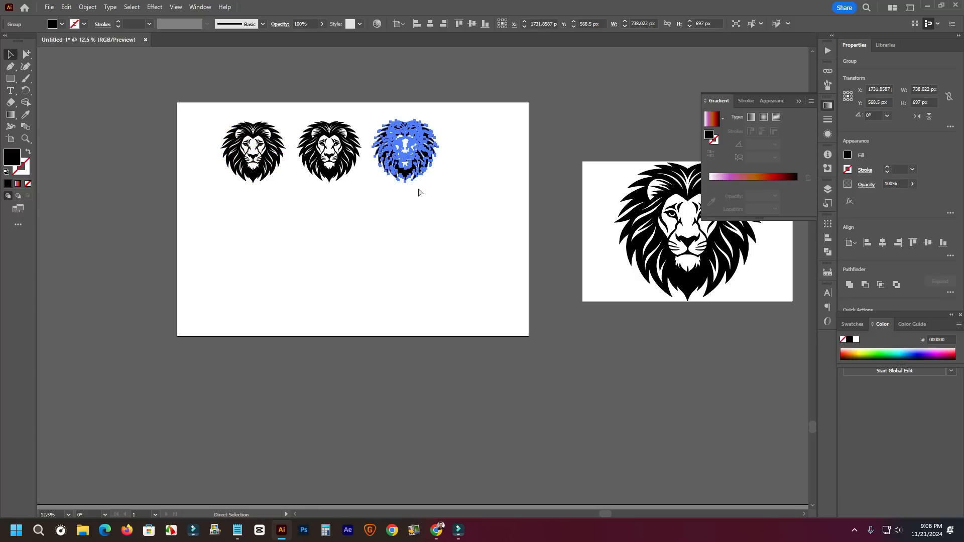
pyautogui.hotkey('ctrl', 'd')
pyautogui.moveTo(530, 238); pyautogui.dragTo(194, 120)
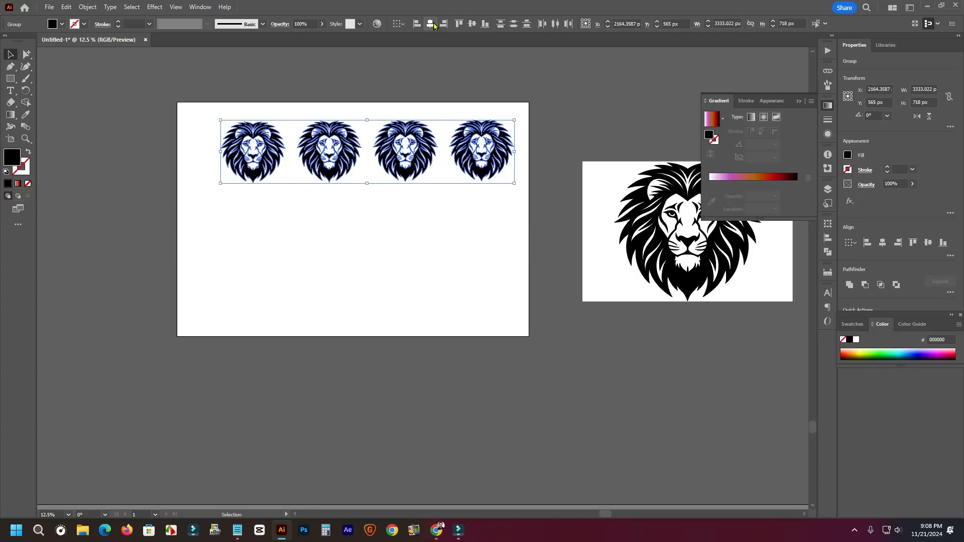
pyautogui.click(471, 24)
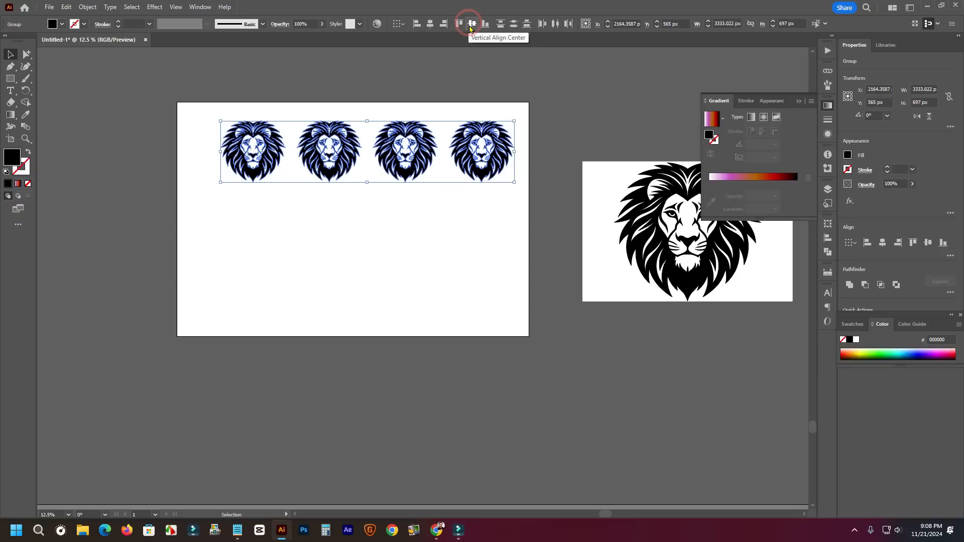
# - Copy the lion row downward twice to form three evenly spaced rows and shrink the whole grid to about 2994 × 2216 px
pyautogui.moveTo(480, 156); pyautogui.dragTo(478, 234)
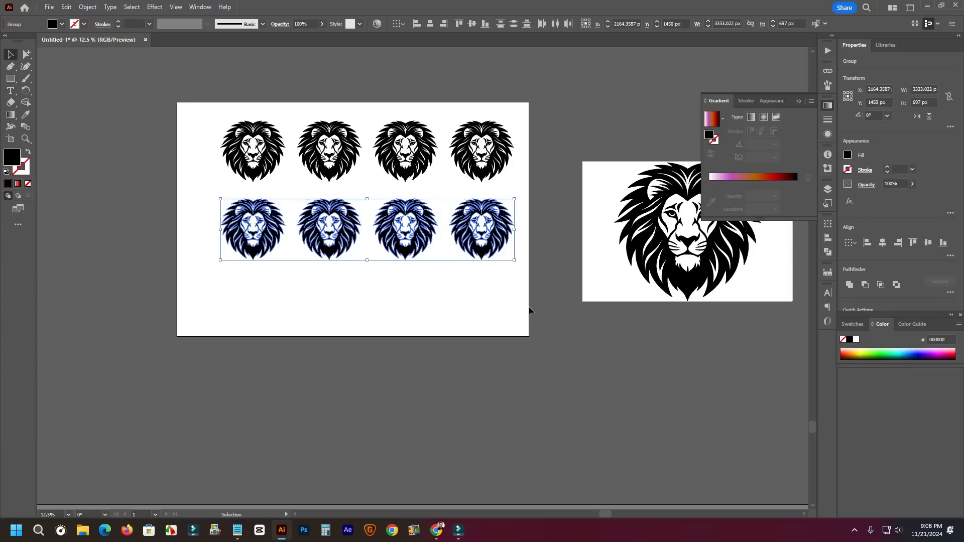
pyautogui.hotkey('ctrl', 'd')
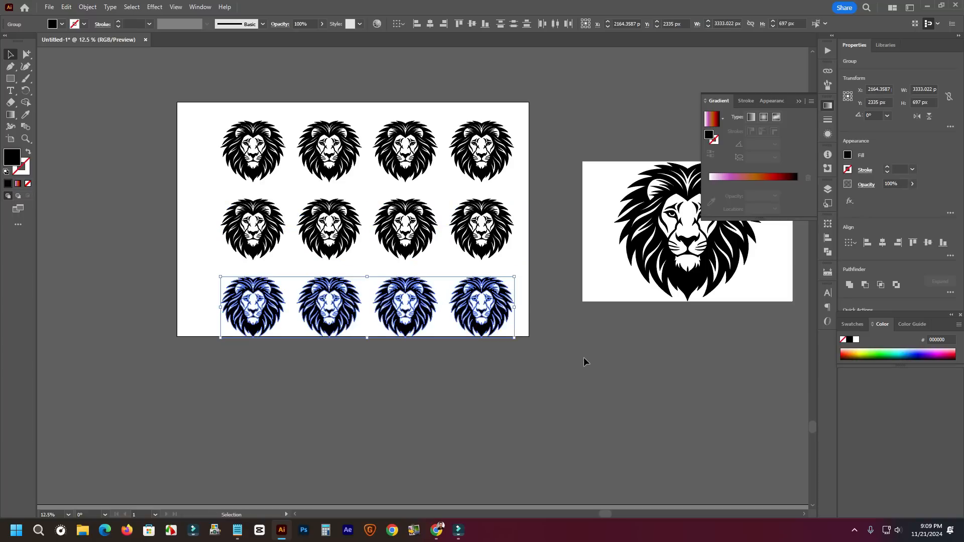
pyautogui.moveTo(549, 367); pyautogui.dragTo(202, 96)
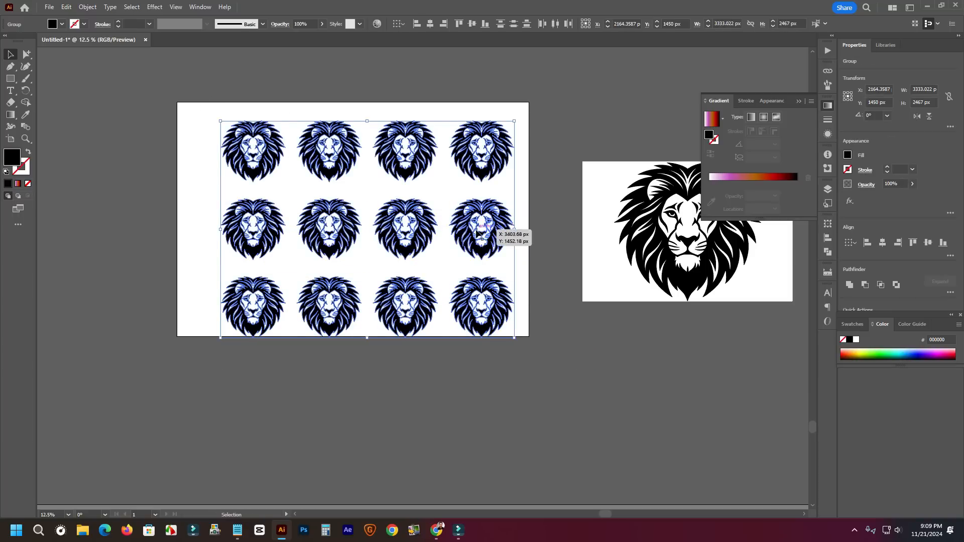
pyautogui.moveTo(477, 234); pyautogui.dragTo(466, 231)
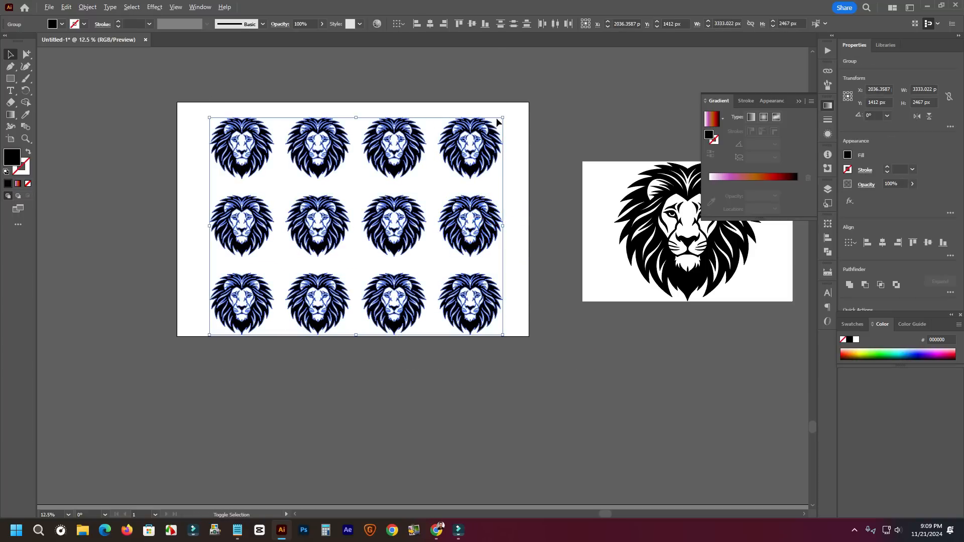
pyautogui.moveTo(504, 119); pyautogui.dragTo(488, 129)
pyautogui.moveTo(462, 160); pyautogui.dragTo(460, 155)
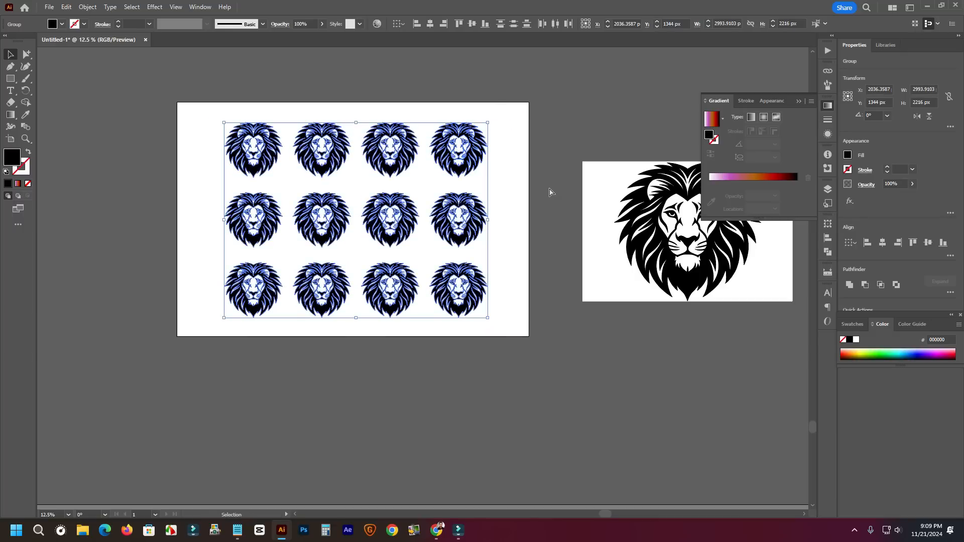
# - Group the twelve lions and center the group vertically and horizontally on the artboard
pyautogui.hotkey('ctrl', 'g')
pyautogui.click(472, 25)
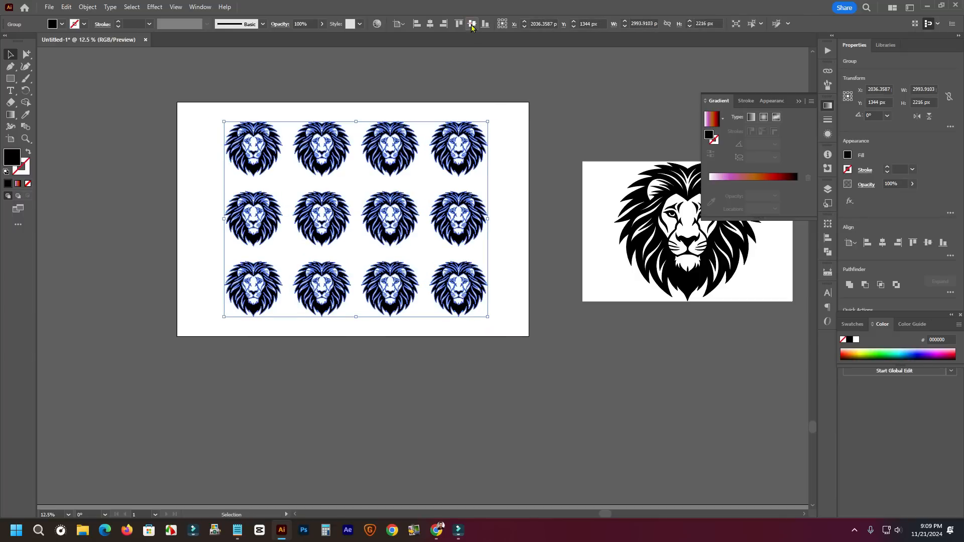
pyautogui.click(431, 25)
pyautogui.click(509, 171)
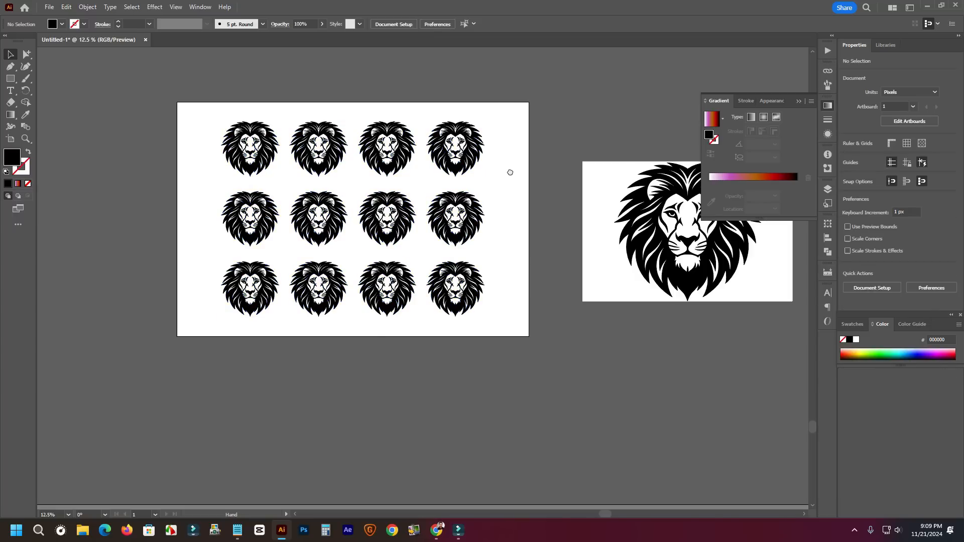
# - Ungroup the lion grid so each lion can be moved separately
pyautogui.hscroll(2, 448, 180)
pyautogui.click(398, 212)
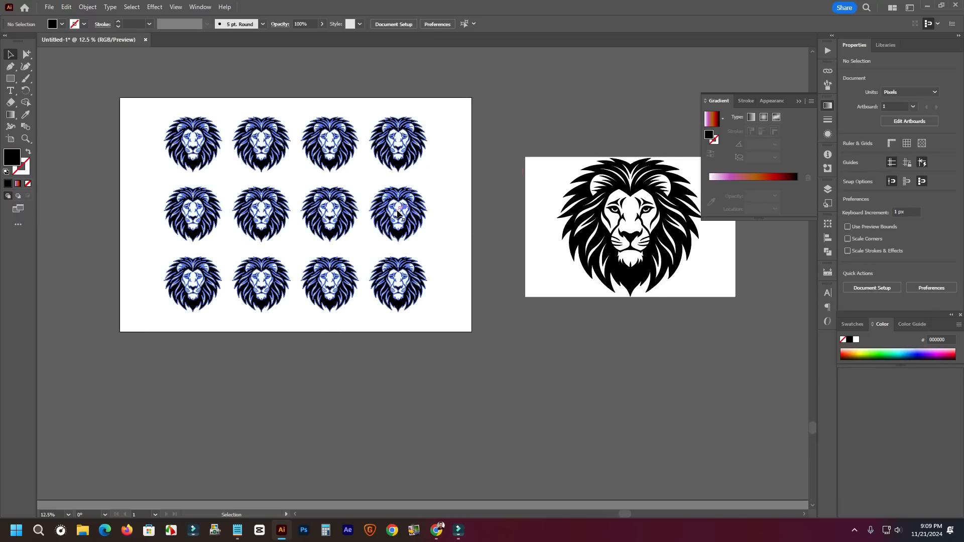
pyautogui.rightClick(398, 213)
pyautogui.click(427, 346)
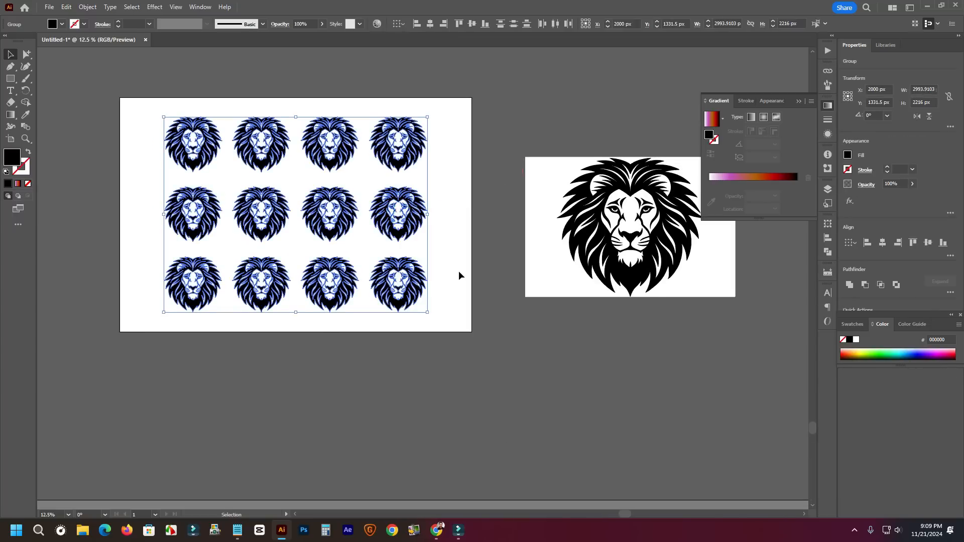
pyautogui.click(458, 271)
# - Nudge the second, third and fourth lions of the middle row and the first lion of the bottom row slightly out of line
pyautogui.moveTo(383, 222); pyautogui.dragTo(385, 218)
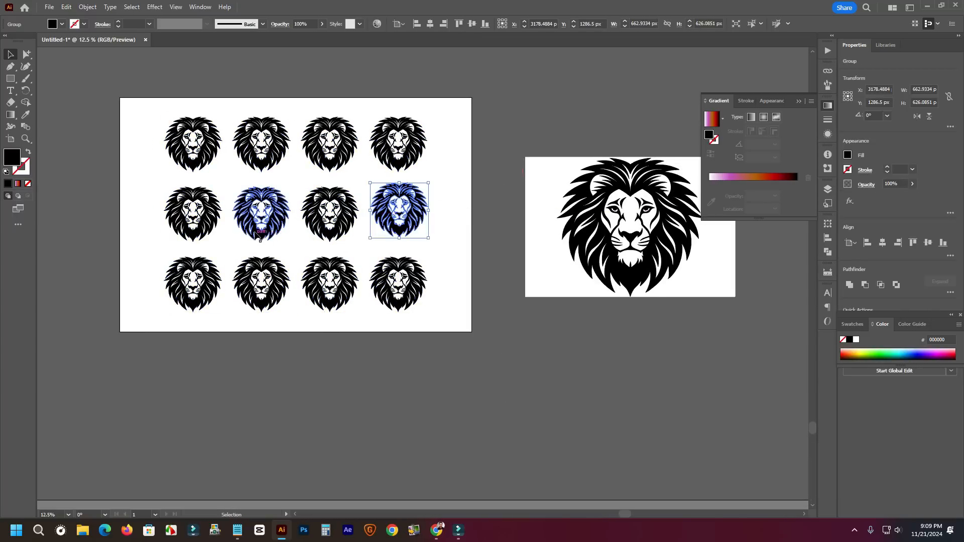
pyautogui.moveTo(258, 226); pyautogui.dragTo(262, 233)
pyautogui.moveTo(332, 222); pyautogui.dragTo(330, 220)
pyautogui.click(374, 345)
pyautogui.moveTo(341, 349); pyautogui.dragTo(404, 354)
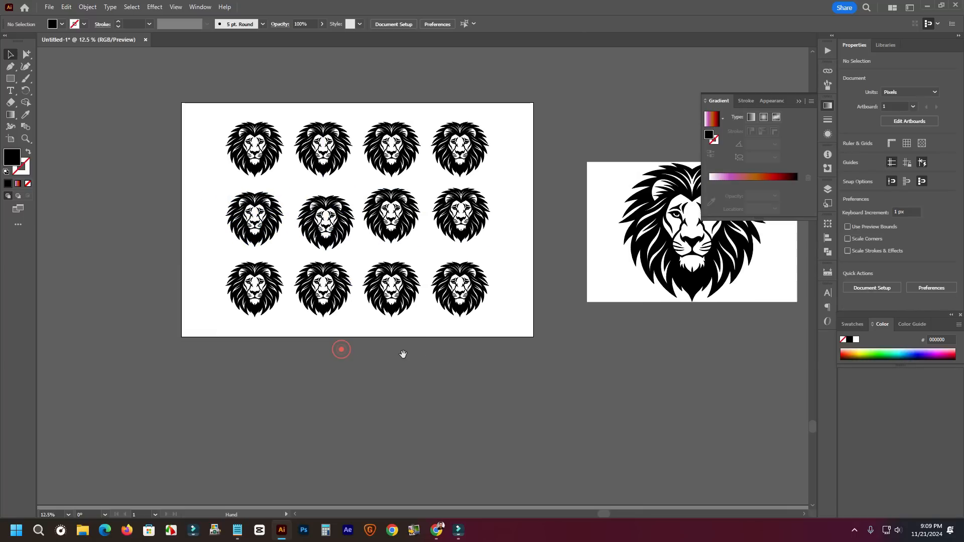
pyautogui.click(255, 287)
pyautogui.moveTo(255, 286); pyautogui.dragTo(255, 292)
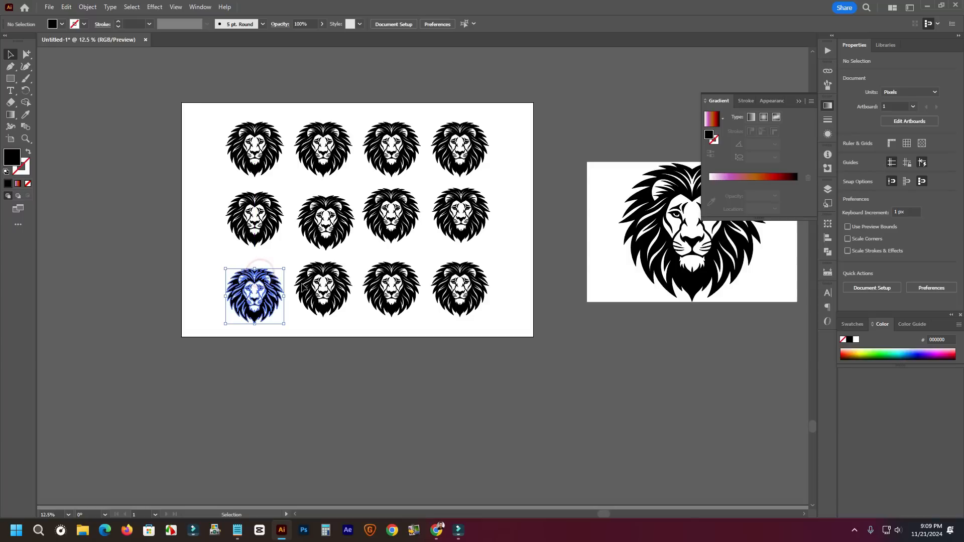
pyautogui.click(514, 312)
pyautogui.click(472, 342)
# - Shift the first lions of the top and middle rows toward the artboard's left edge and the bottom row's last two lions rightward
pyautogui.moveTo(263, 151); pyautogui.dragTo(241, 147)
pyautogui.moveTo(266, 219); pyautogui.dragTo(242, 221)
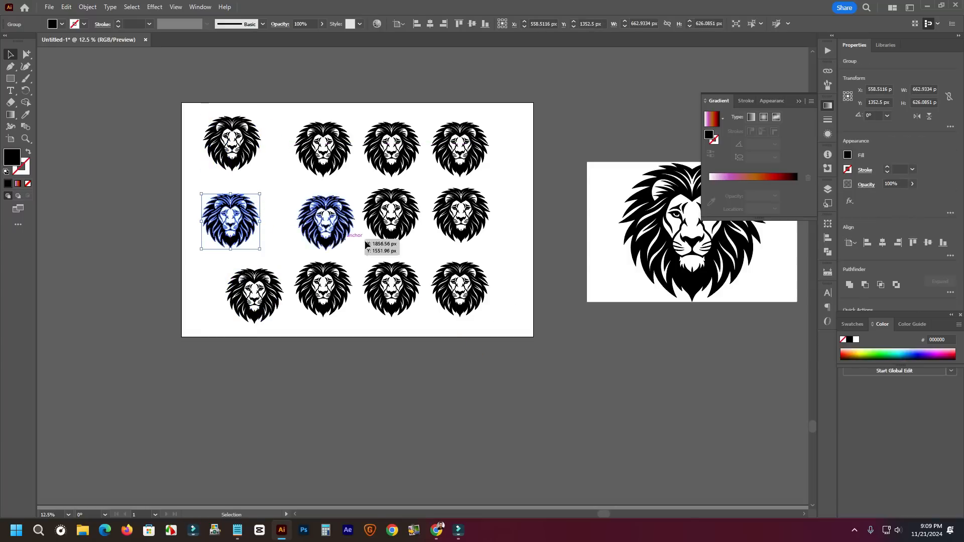
pyautogui.click(496, 260)
pyautogui.moveTo(519, 314); pyautogui.dragTo(391, 273)
pyautogui.moveTo(393, 275); pyautogui.dragTo(407, 277)
pyautogui.click(523, 308)
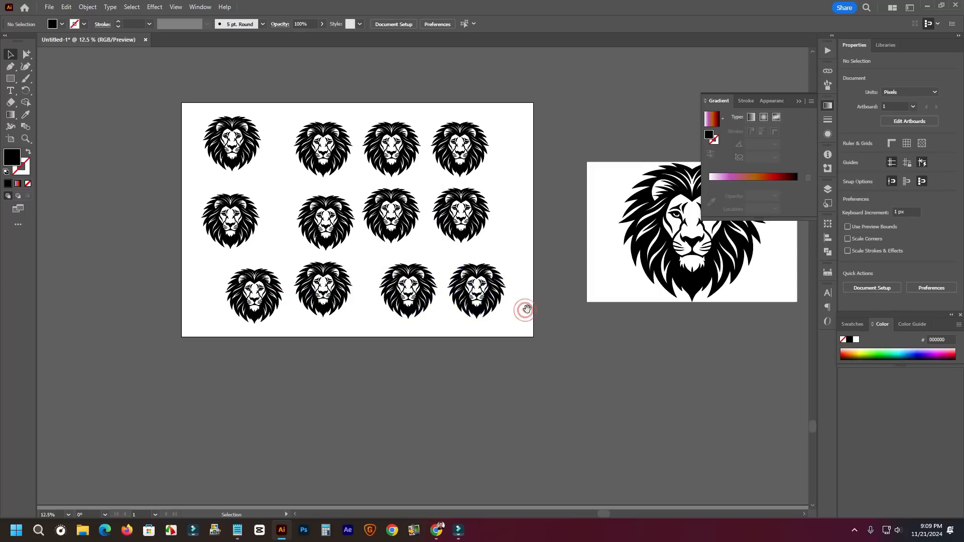
pyautogui.moveTo(526, 308); pyautogui.dragTo(526, 320)
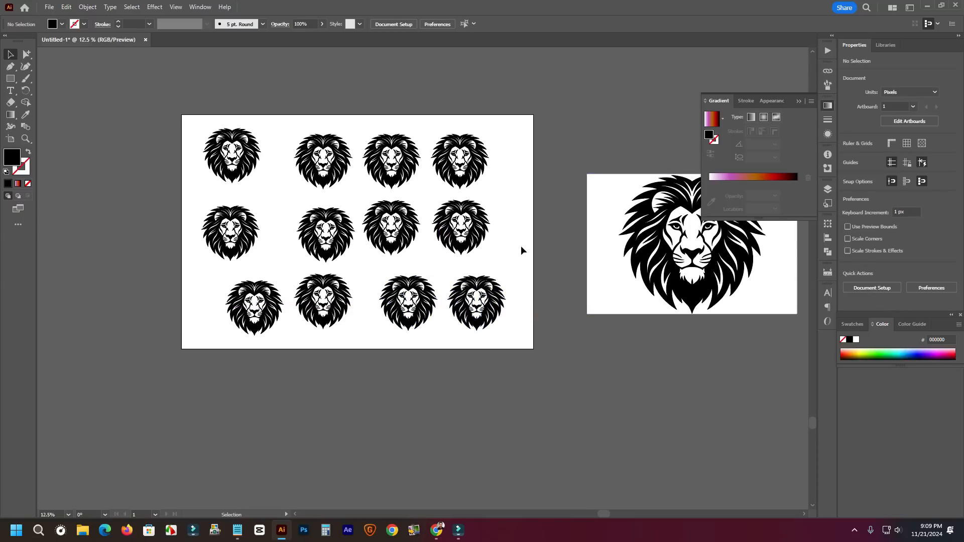
# - Move the last lions of the top two rows up and to the right, and shift the middle row's third lion toward its neighbor
pyautogui.moveTo(520, 245); pyautogui.dragTo(502, 158)
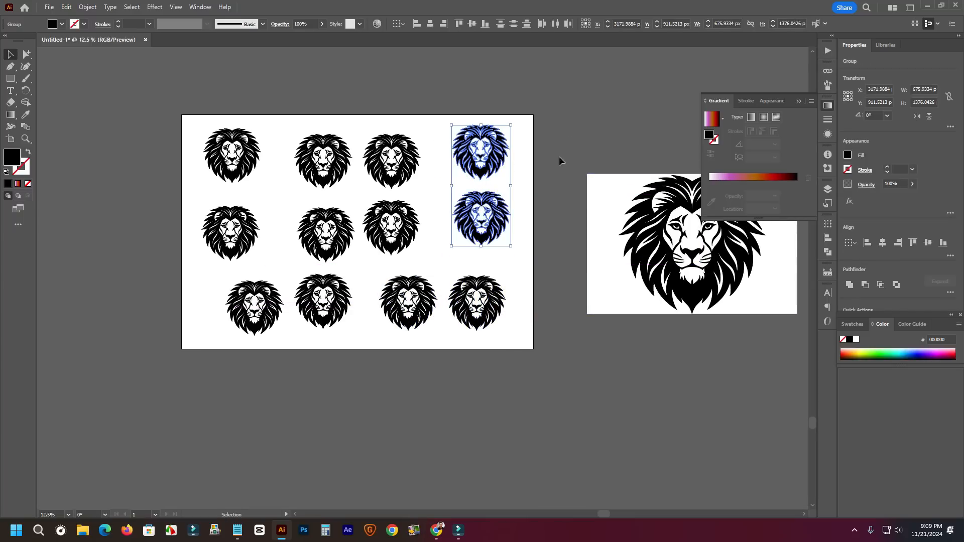
pyautogui.click(570, 134)
pyautogui.moveTo(408, 201)
pyautogui.mouseDown()
pyautogui.moveTo(437, 200)
pyautogui.moveTo(389, 215)
pyautogui.moveTo(419, 214)
pyautogui.mouseUp()
pyautogui.click(529, 230)
pyautogui.press('space')
pyautogui.moveTo(511, 232); pyautogui.dragTo(500, 260)
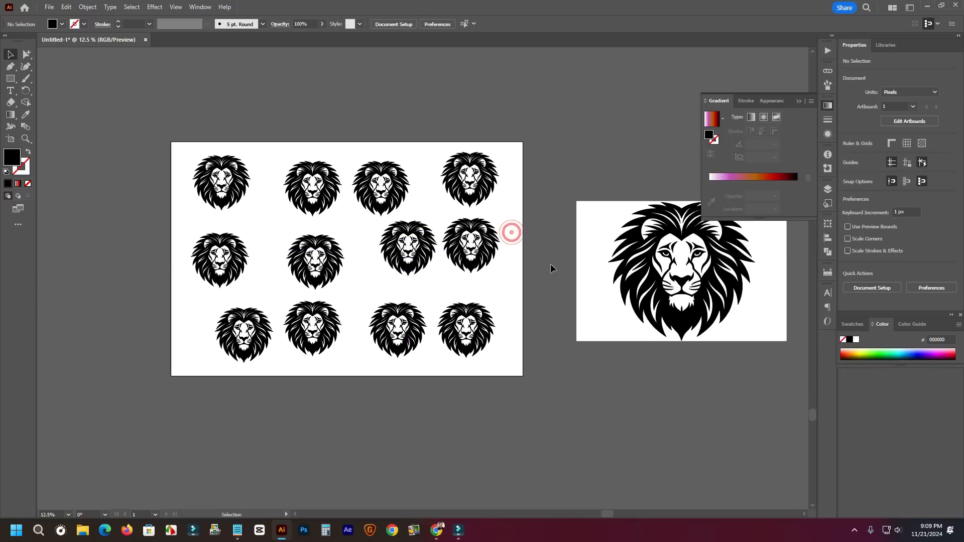
# - Undo all the individual lion moves back to the evenly spaced grid and clear the selection
pyautogui.hotkey('ctrl', 'z')
pyautogui.hotkey('ctrl', 'z')
pyautogui.hotkey('ctrl', 'z')
pyautogui.hotkey('ctrl', 'z')
pyautogui.hotkey('ctrl', 'z')
pyautogui.hotkey('ctrl', 'z')
pyautogui.hotkey('ctrl', 'z')
pyautogui.hotkey('ctrl', 'z')
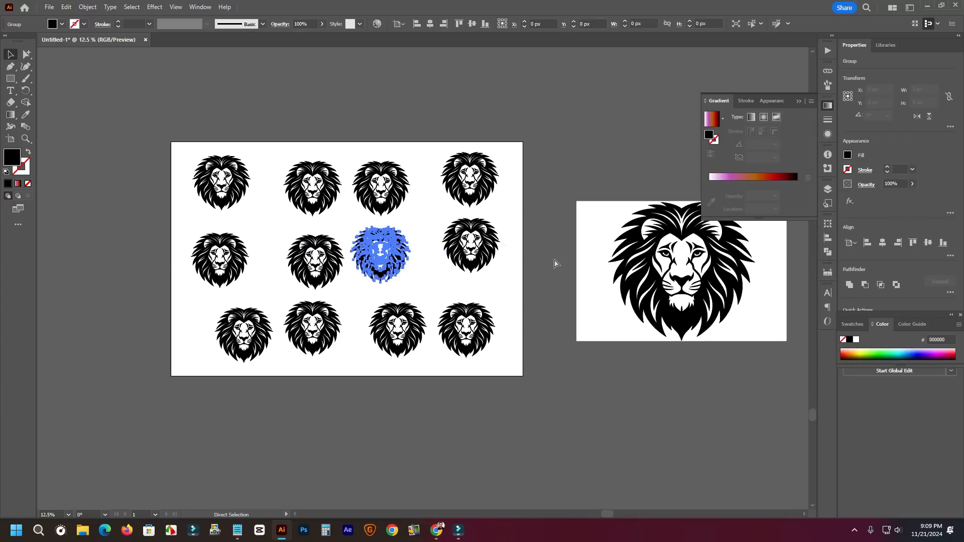
pyautogui.hotkey('ctrl', 'z')
pyautogui.hotkey('ctrl', 'z')
pyautogui.hotkey('ctrl', 'z')
pyautogui.hotkey('ctrl', 'z')
pyautogui.hotkey('ctrl', 'z')
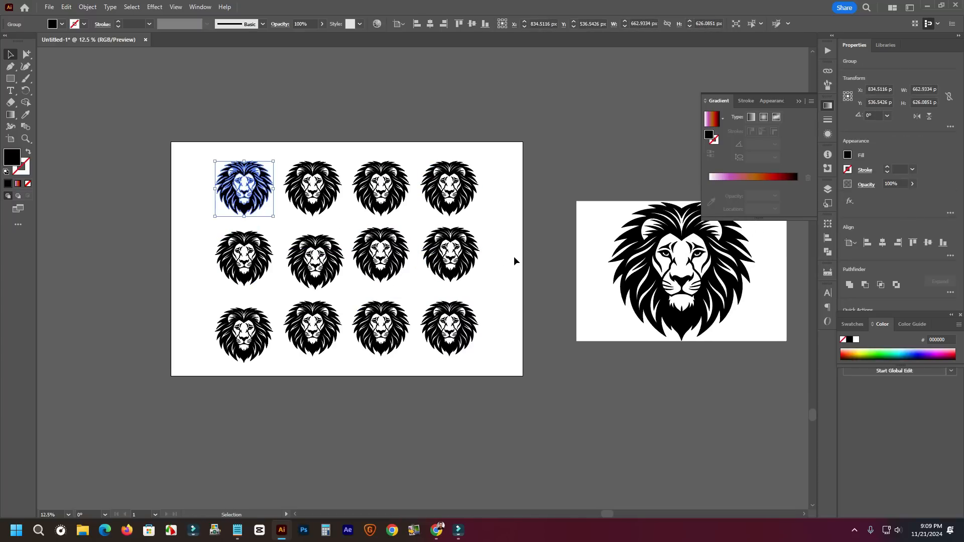
pyautogui.hotkey('ctrl', 'z')
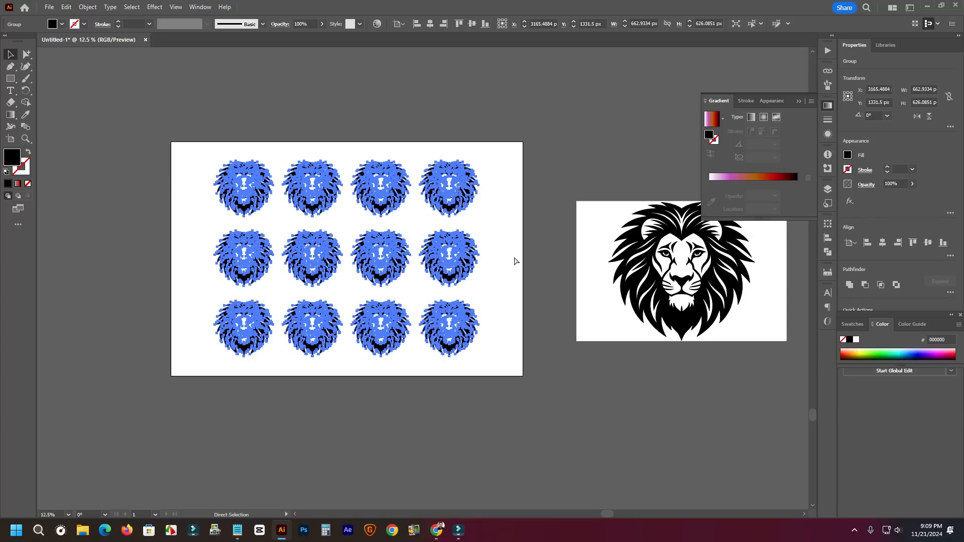
pyautogui.click(515, 276)
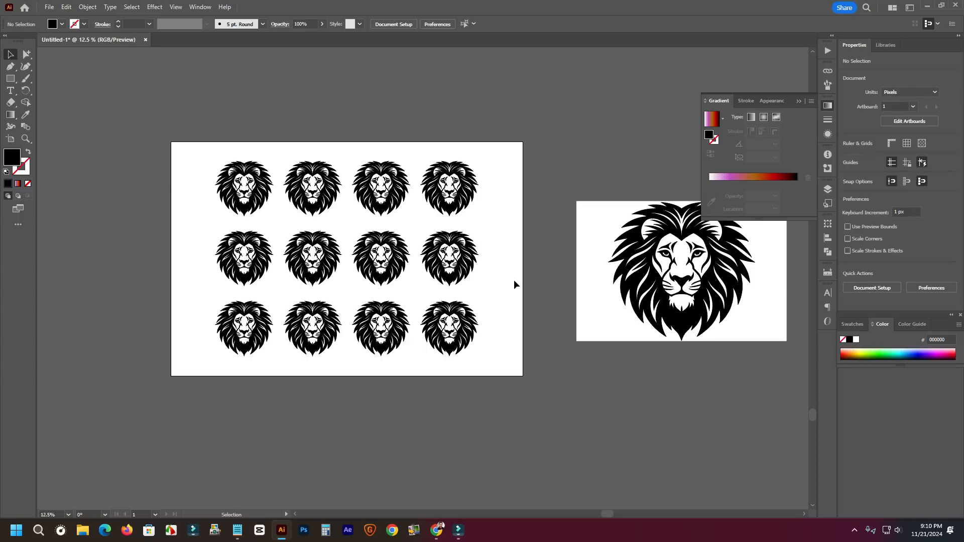
# - Switch to the Notepad tips list and highlight the line "Tips 06: Market Value"
pyautogui.click(237, 530)
pyautogui.moveTo(640, 364); pyautogui.dragTo(377, 359)
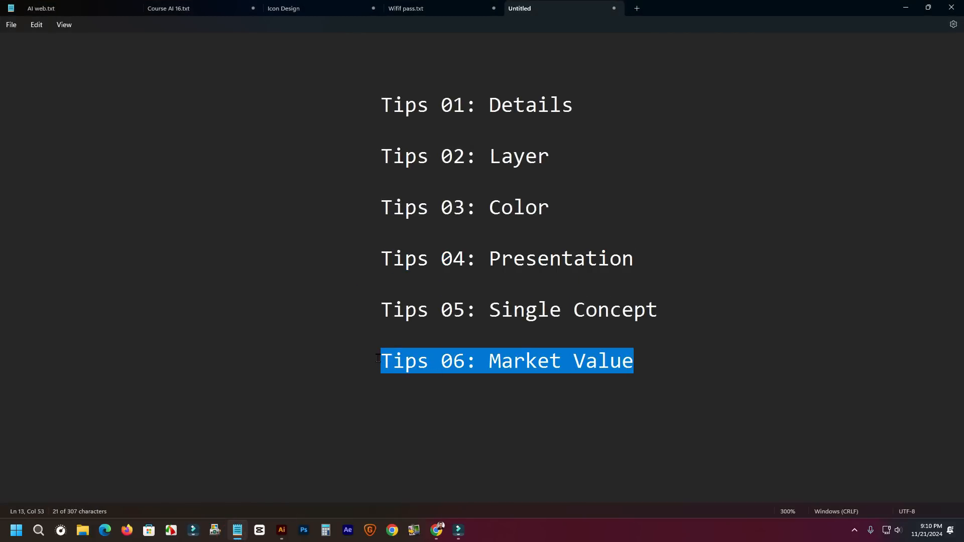
pyautogui.click(664, 371)
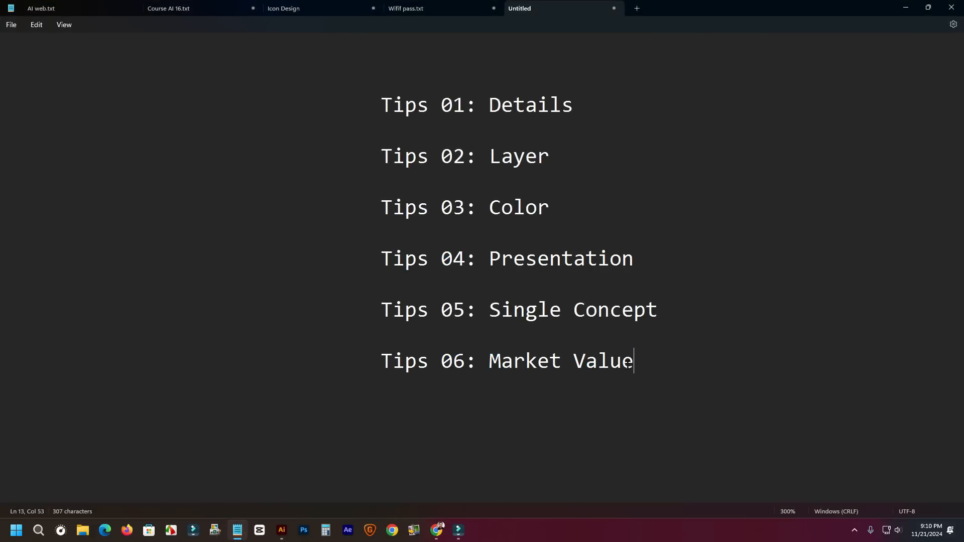
pyautogui.moveTo(667, 365); pyautogui.dragTo(383, 368)
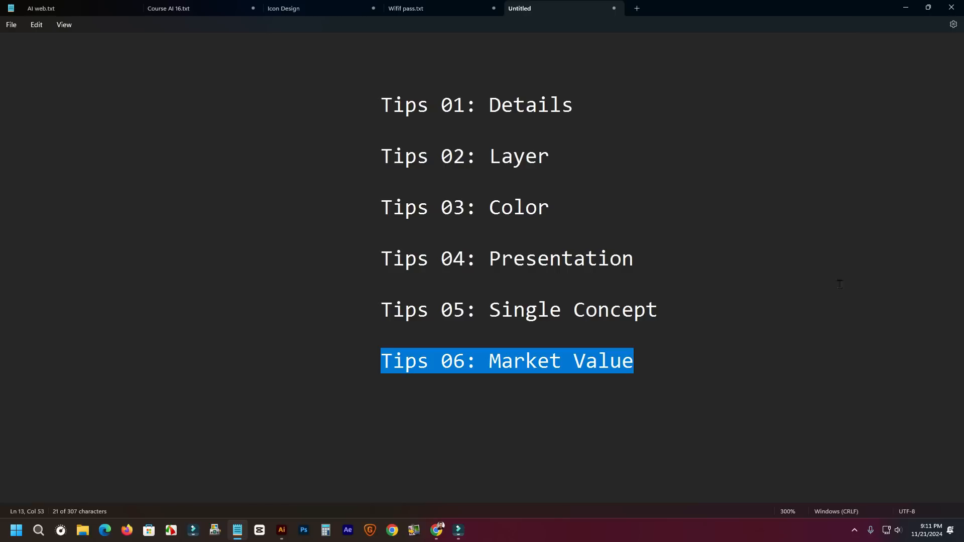
# - Switch to the Adobe Stock CreativeDesigns portfolio in Chrome and browse back up through its vector designs to the penguin image
pyautogui.click(909, 9)
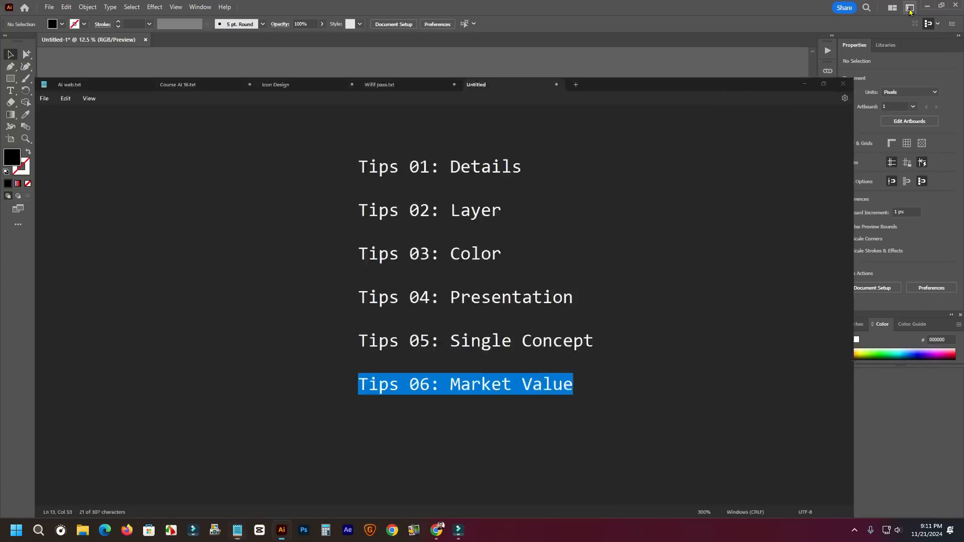
pyautogui.click(926, 7)
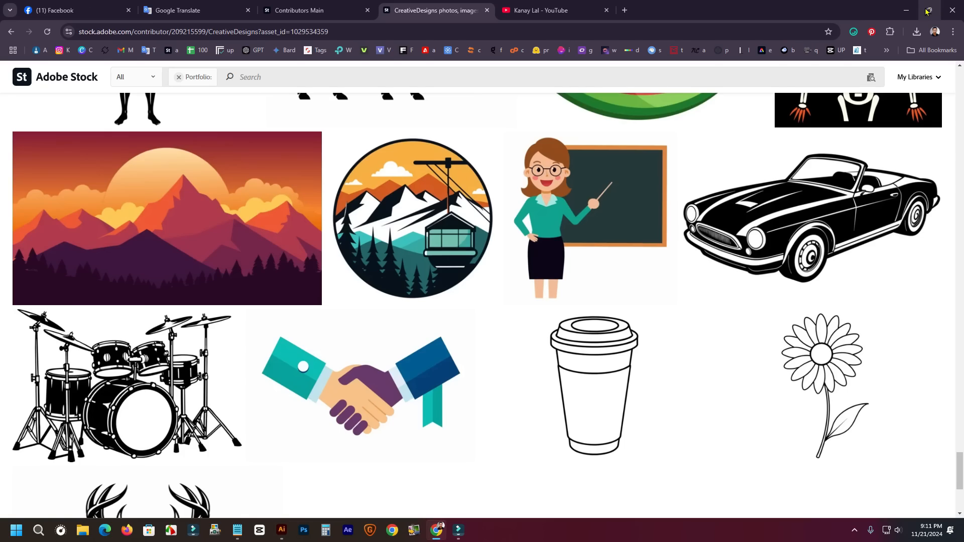
pyautogui.scroll(20, 450, 249)
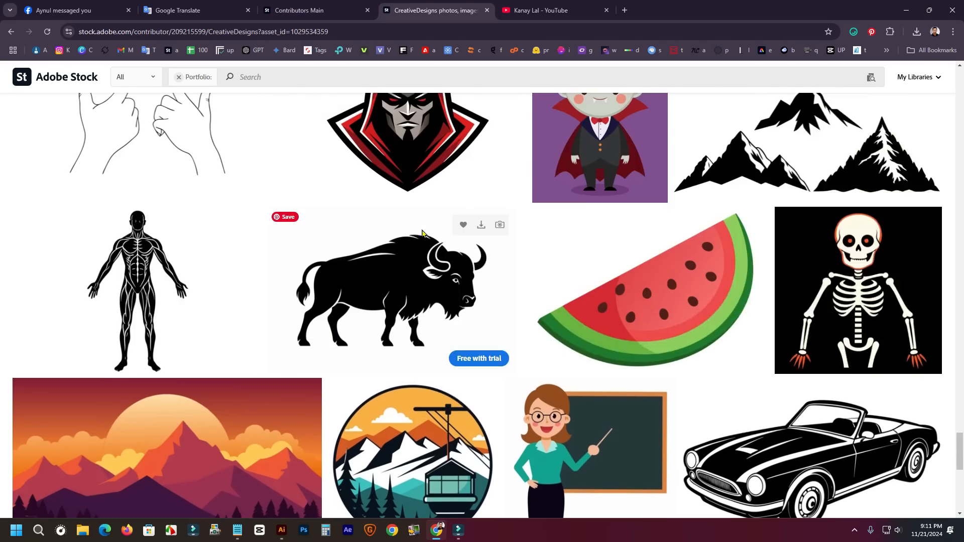
pyautogui.scroll(20, 430, 194)
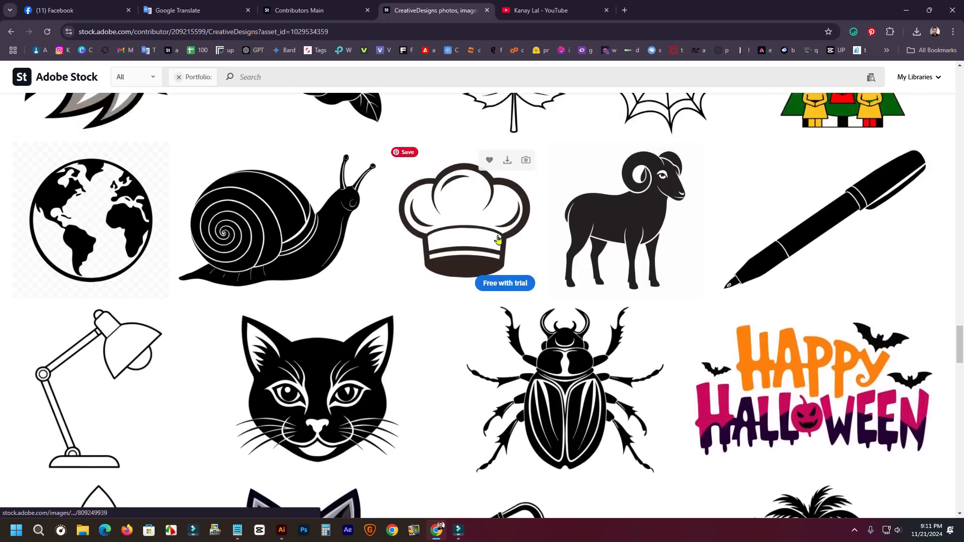
pyautogui.scroll(10, 496, 239)
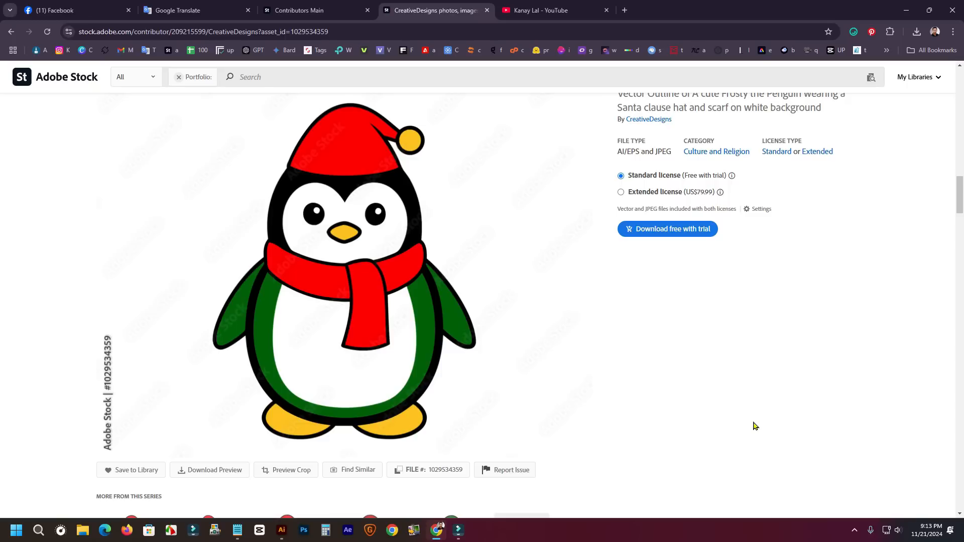
# - Return to the Notepad list and highlight all six tips from Details to Market Value for review, then clear the highlight
pyautogui.click(240, 533)
pyautogui.moveTo(653, 362); pyautogui.dragTo(1, 61)
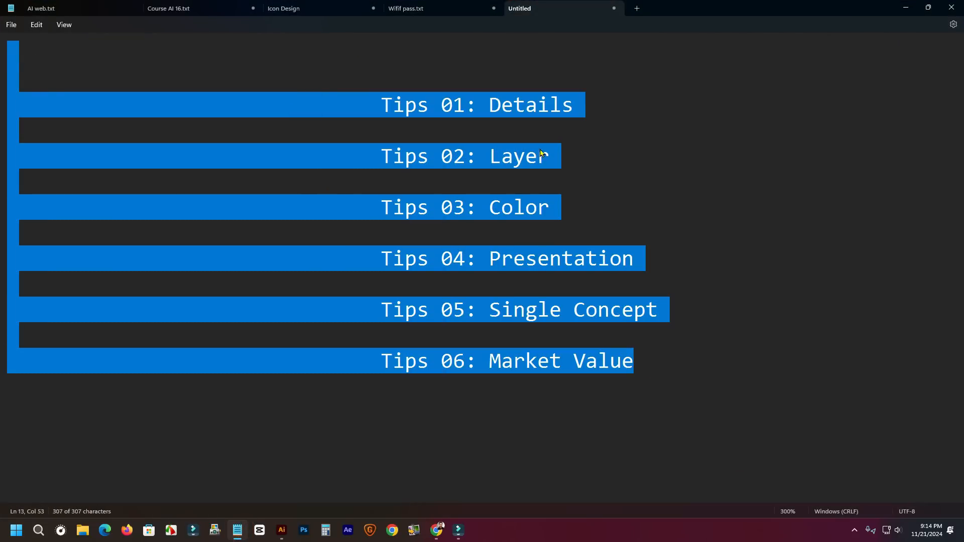
pyautogui.click(611, 189)
pyautogui.moveTo(661, 385); pyautogui.dragTo(2, 80)
pyautogui.click(607, 188)
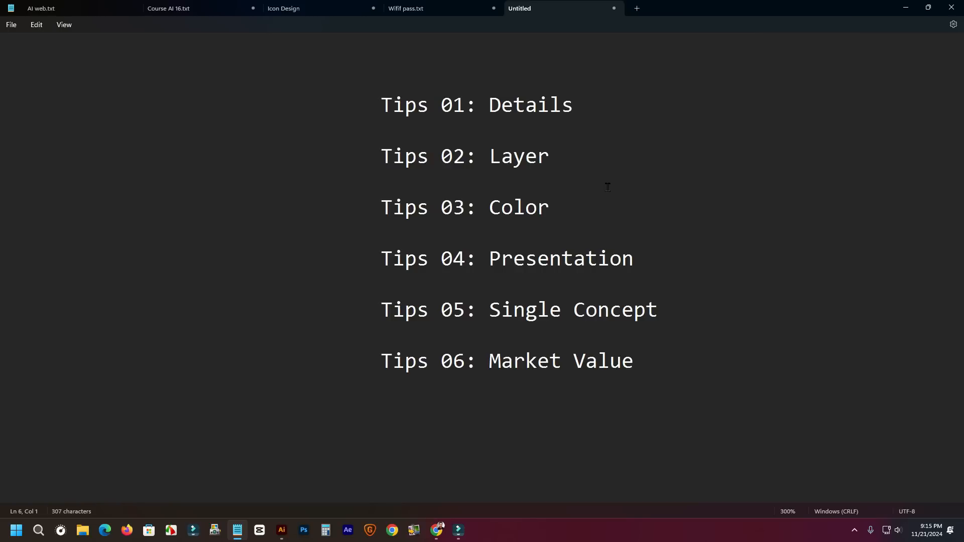
# - Switch back to Chrome and show the freelancing instructor's YouTube channel page
pyautogui.click(904, 8)
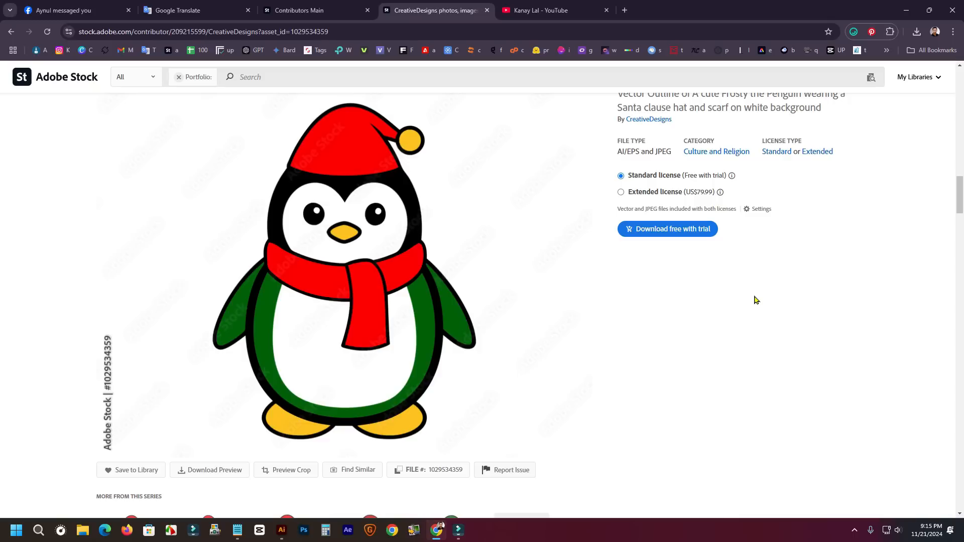
pyautogui.click(561, 5)
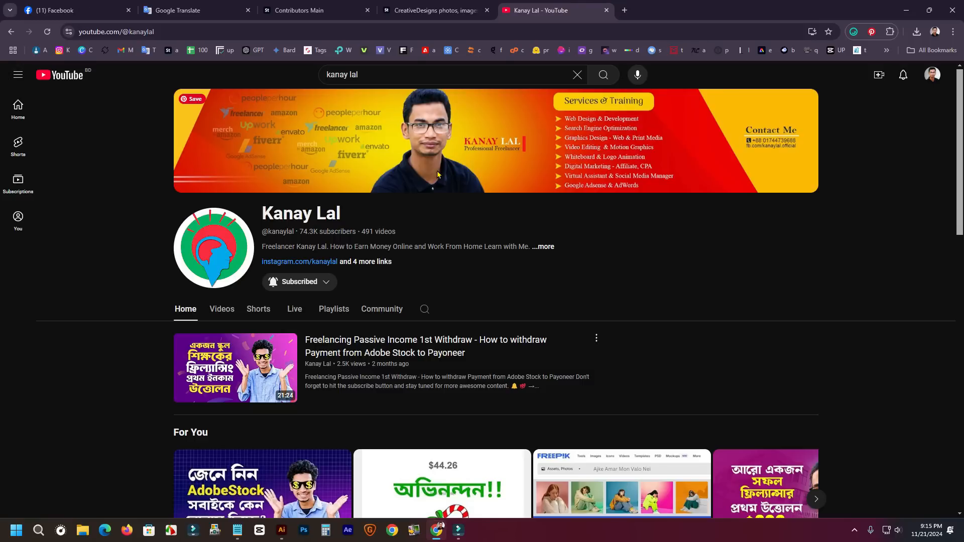